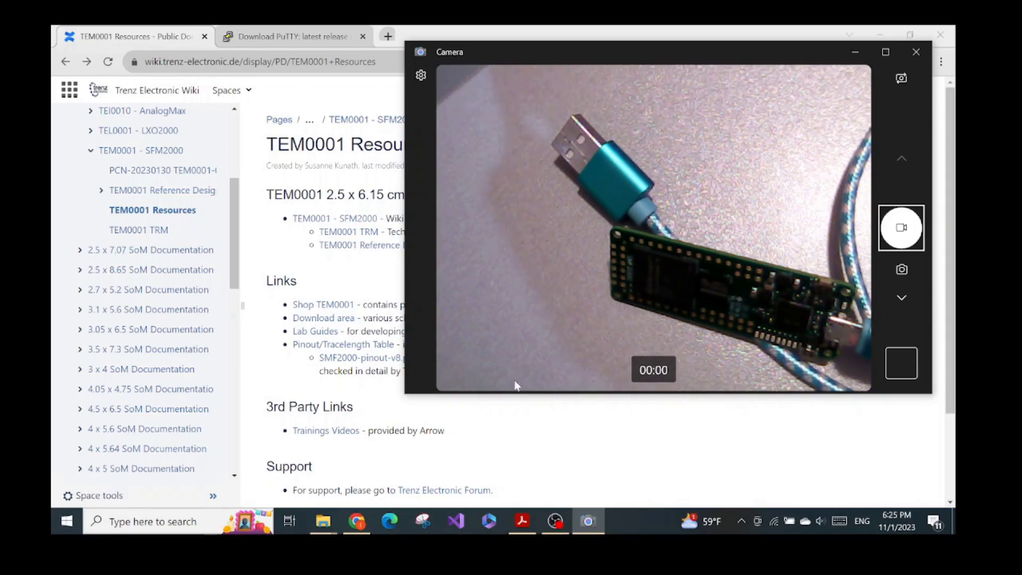
Bring up the PuTTY download page and highlight the 64-bit x86 label in the Windows Installer list.
{"action": "left_click", "coordinate": [263, 35]}
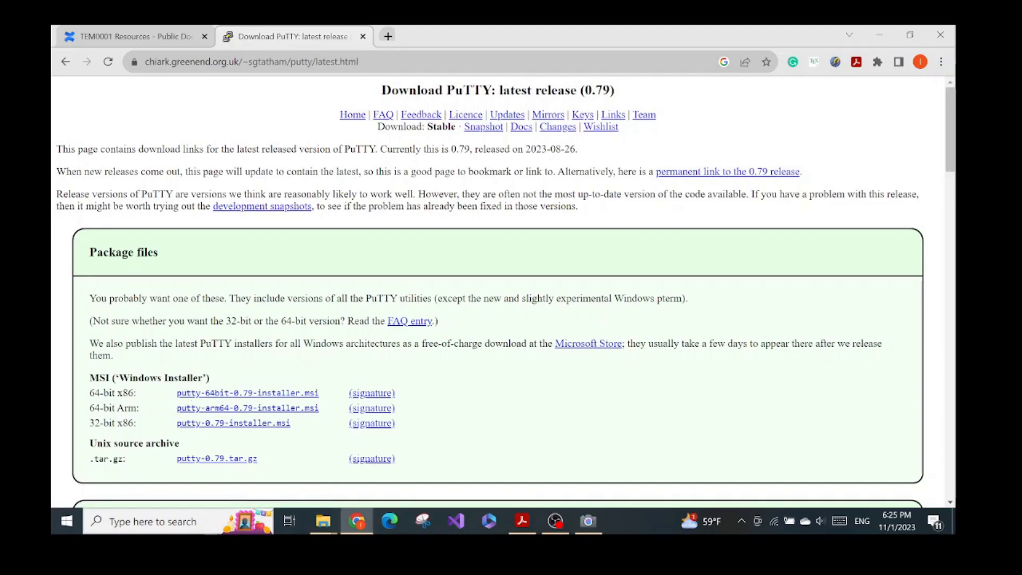
{"action": "left_click_drag", "start_coordinate": [90, 392], "coordinate": [127, 393]}
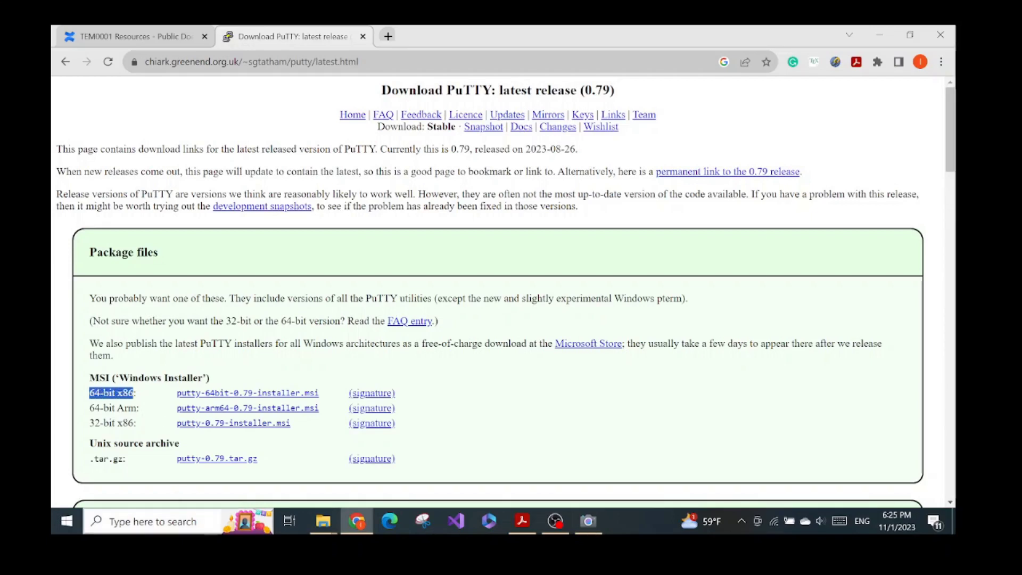
Check the computer's system type in the Control Panel's System information, and return to the PuTTY download page in the browser.
{"action": "left_click", "coordinate": [170, 524]}
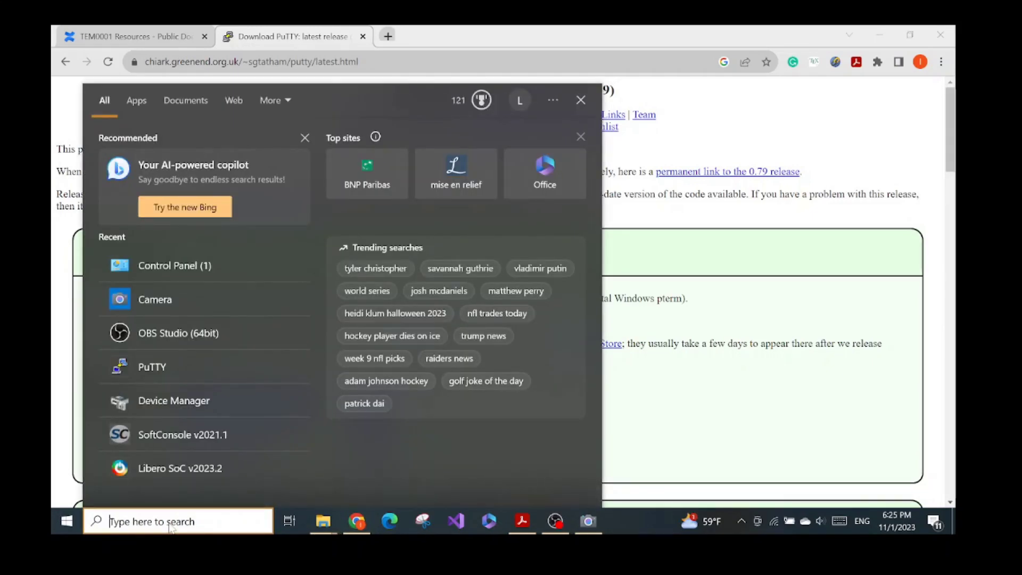
{"action": "type", "text": "control"}
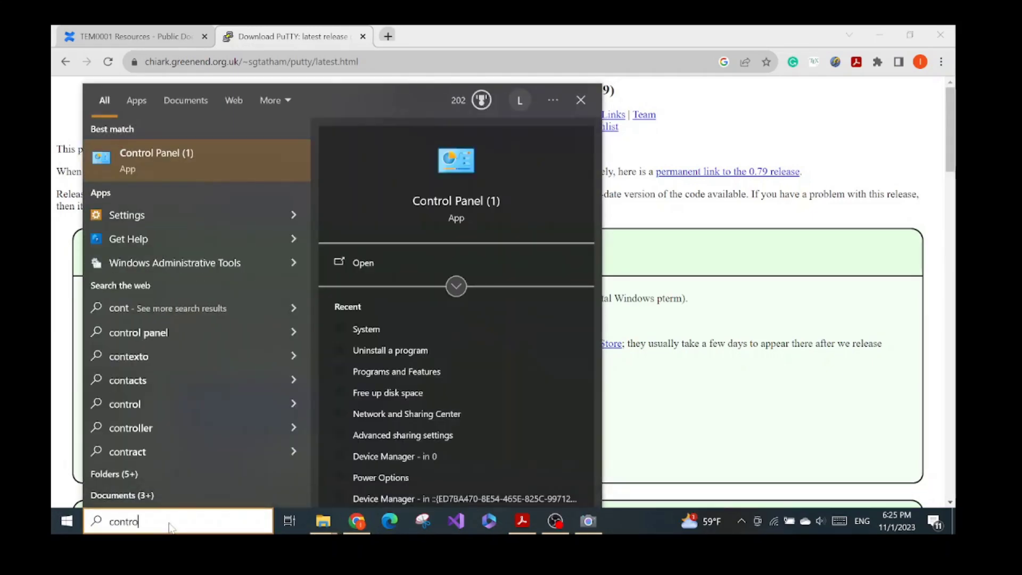
{"action": "key", "text": "Return"}
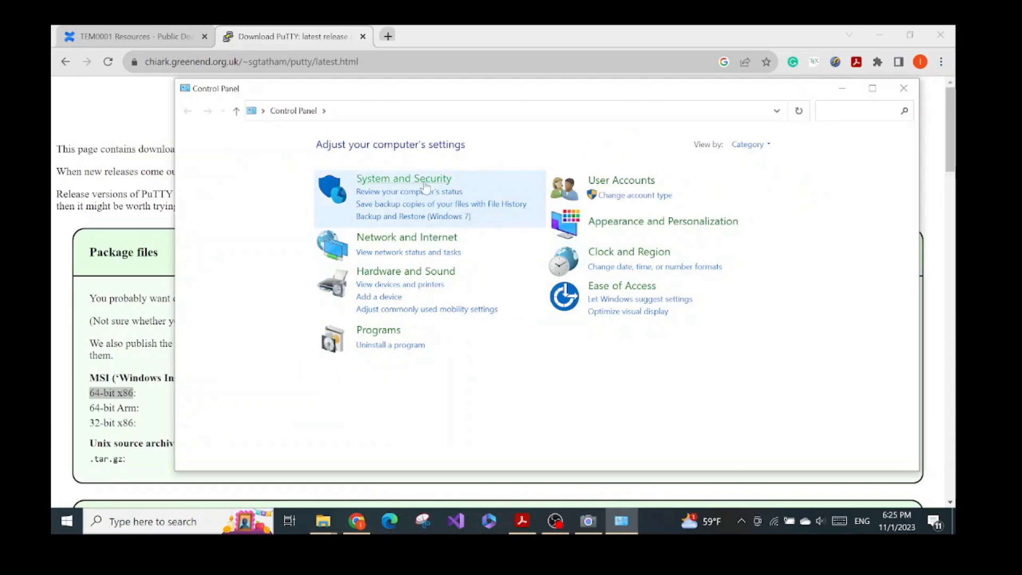
{"action": "left_click", "coordinate": [420, 182]}
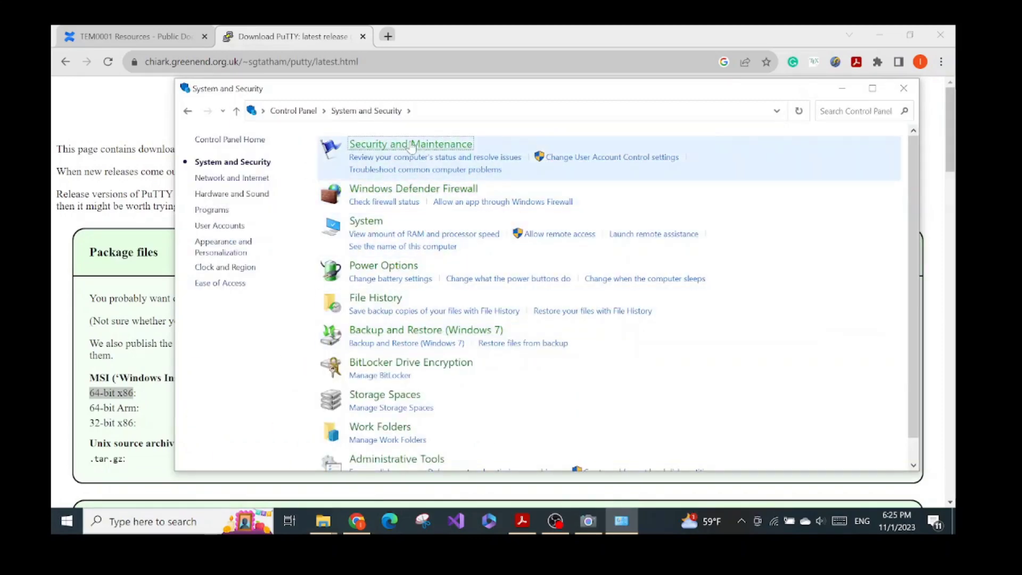
{"action": "left_click", "coordinate": [377, 222]}
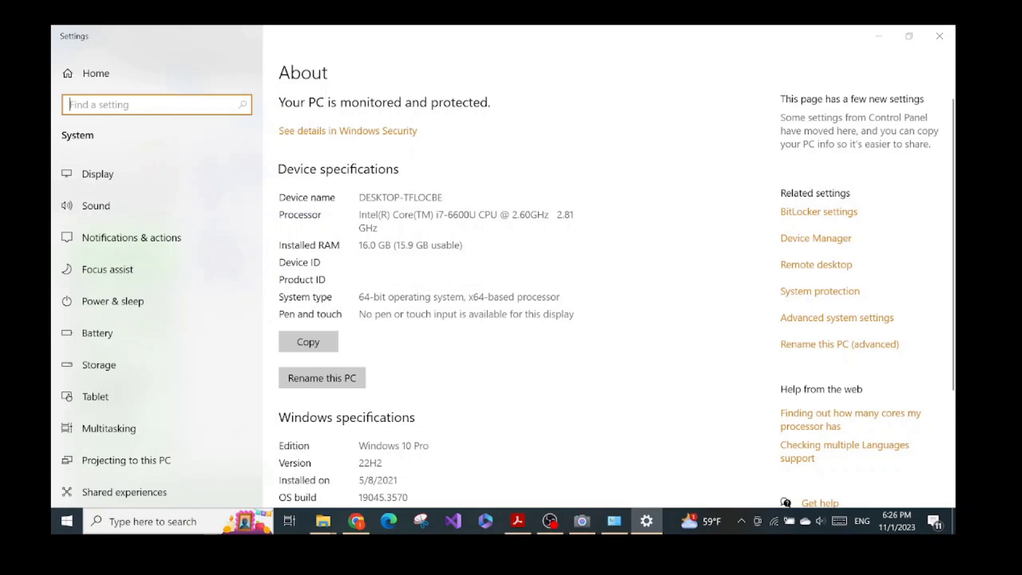
{"action": "left_click_drag", "start_coordinate": [359, 296], "coordinate": [488, 296]}
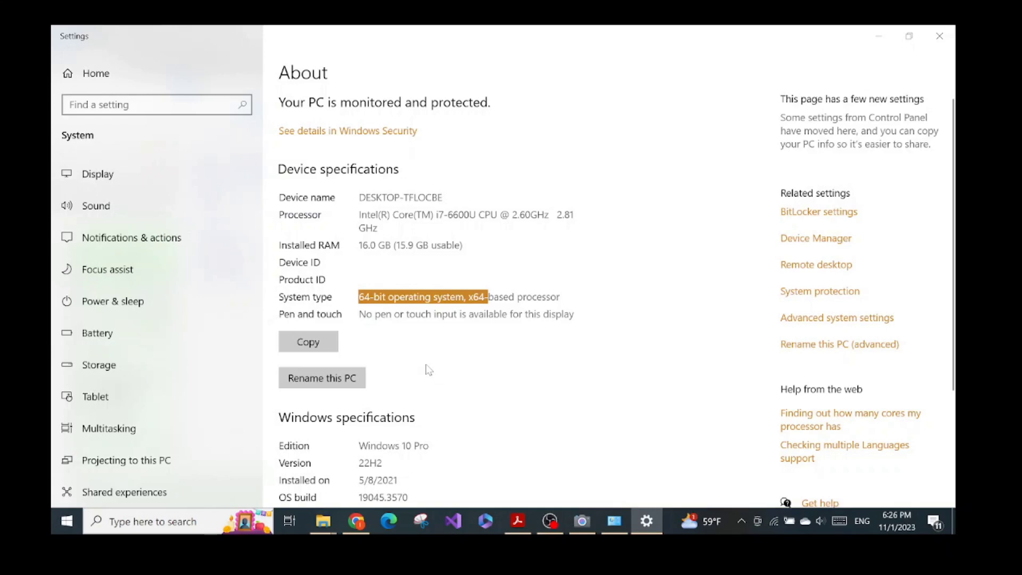
{"action": "left_click", "coordinate": [356, 524]}
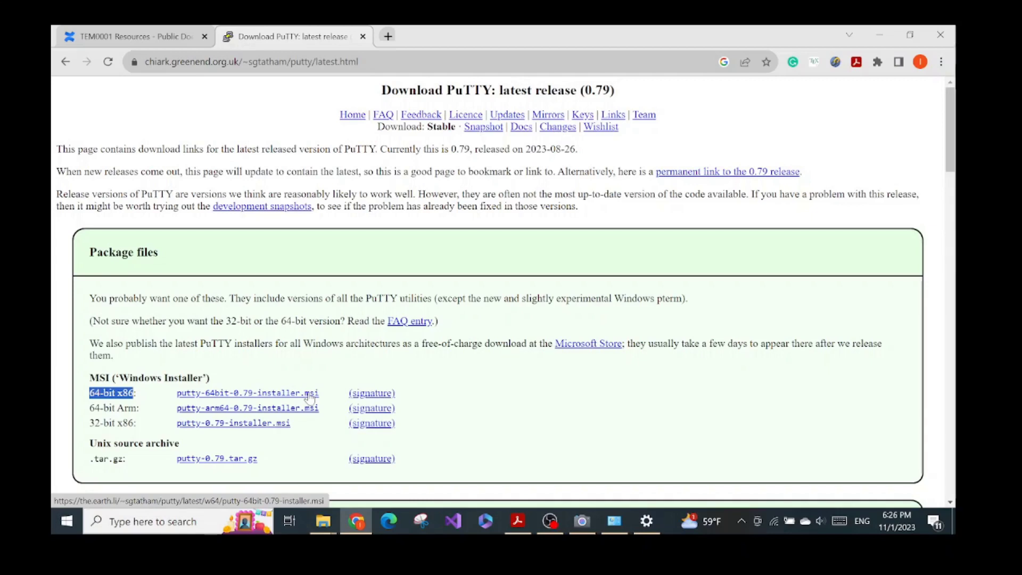
View the board and USB cable in the Camera app alongside the TEM0001 Resources wiki page.
{"action": "left_click", "coordinate": [582, 521]}
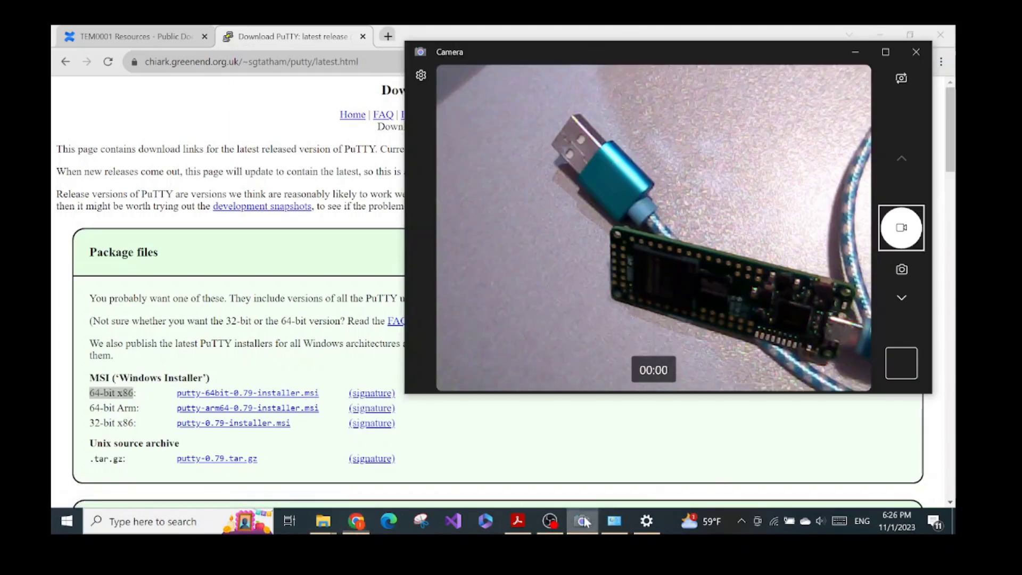
{"action": "left_click", "coordinate": [137, 38]}
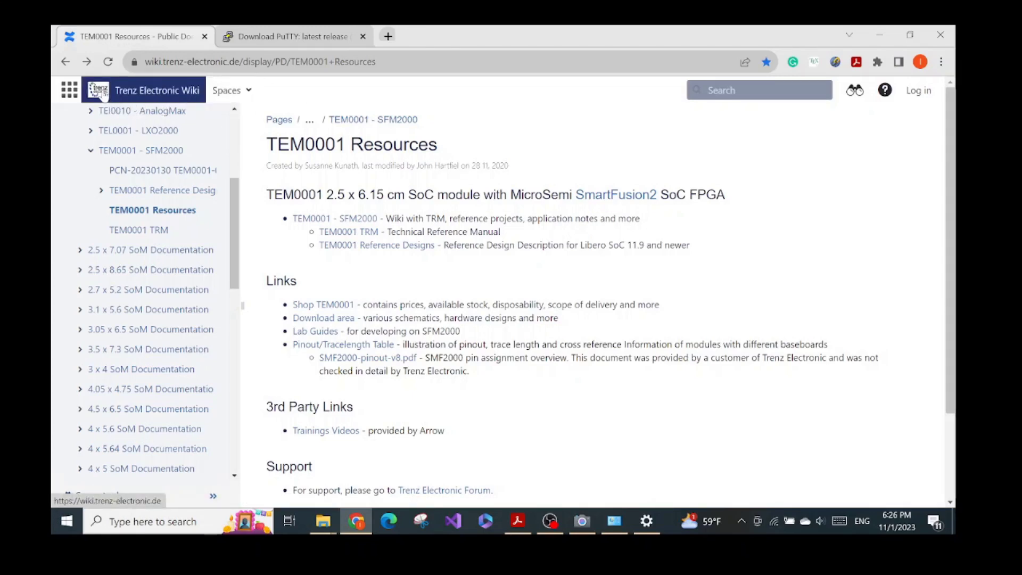
{"action": "left_click", "coordinate": [582, 521]}
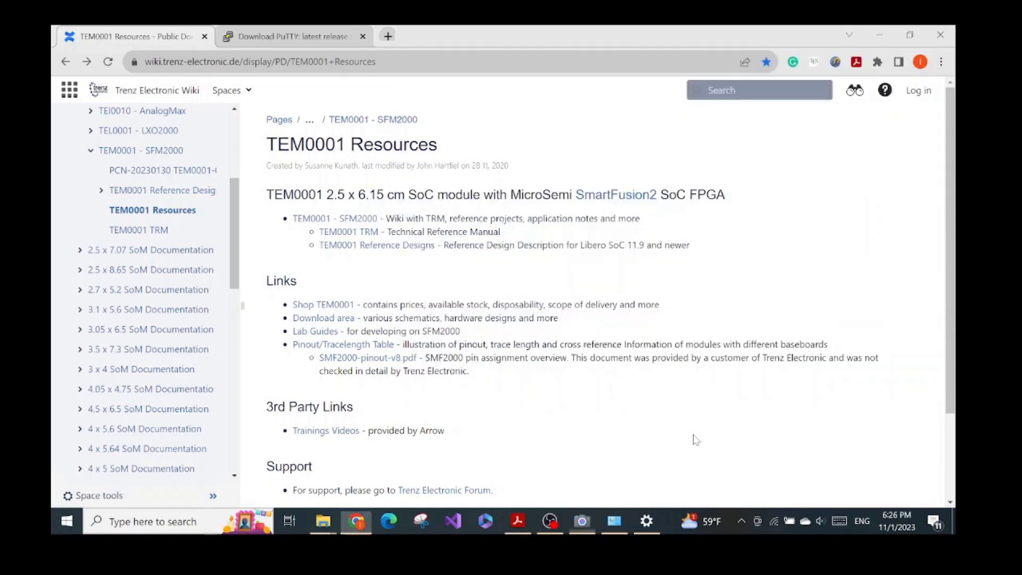
{"action": "left_click", "coordinate": [340, 192]}
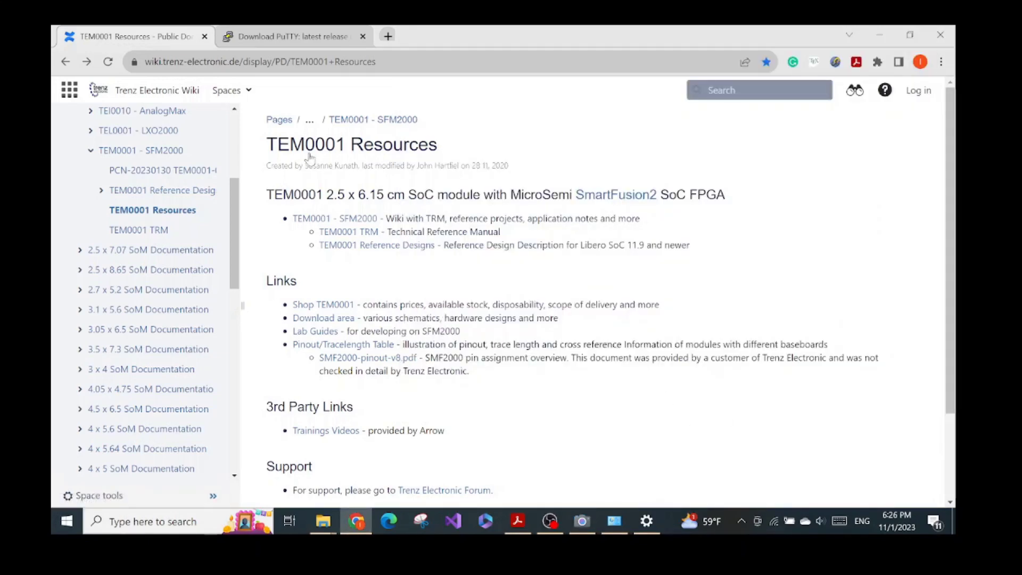
{"action": "left_click", "coordinate": [583, 521]}
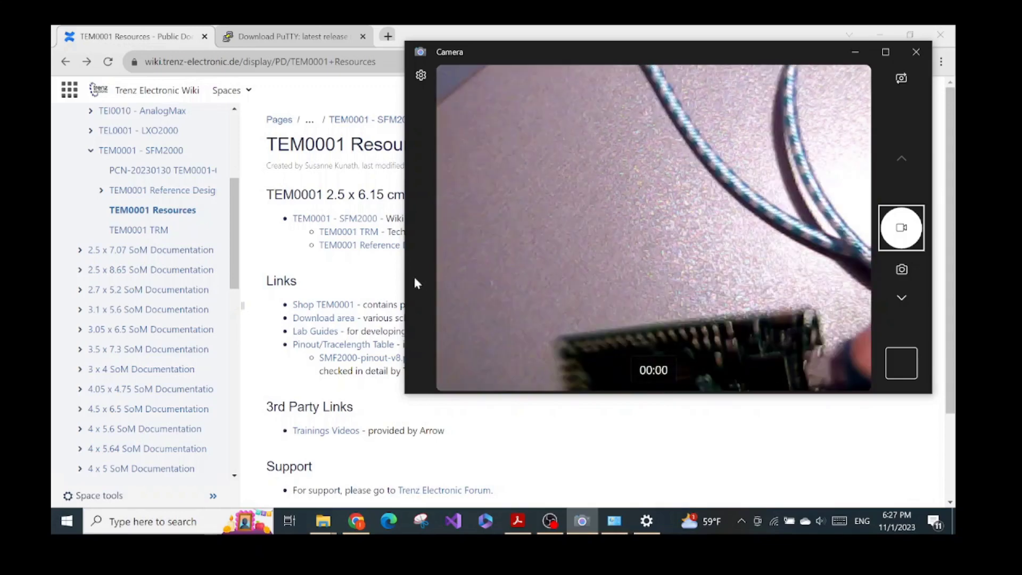
{"action": "left_click", "coordinate": [387, 293]}
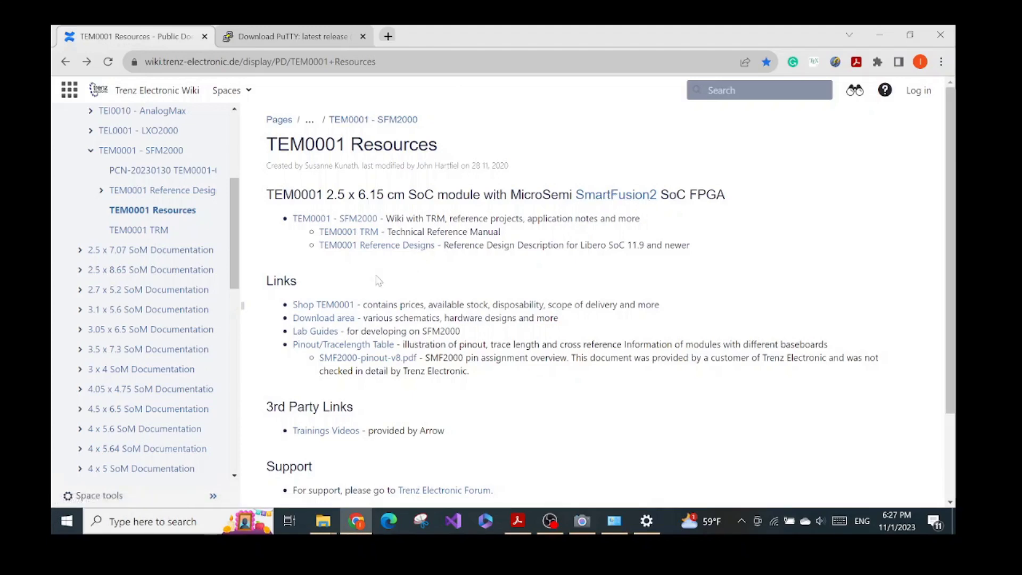
Open the Lab Guides download listing from the TEM0001 Resources page and view its files.
{"action": "left_click", "coordinate": [324, 334]}
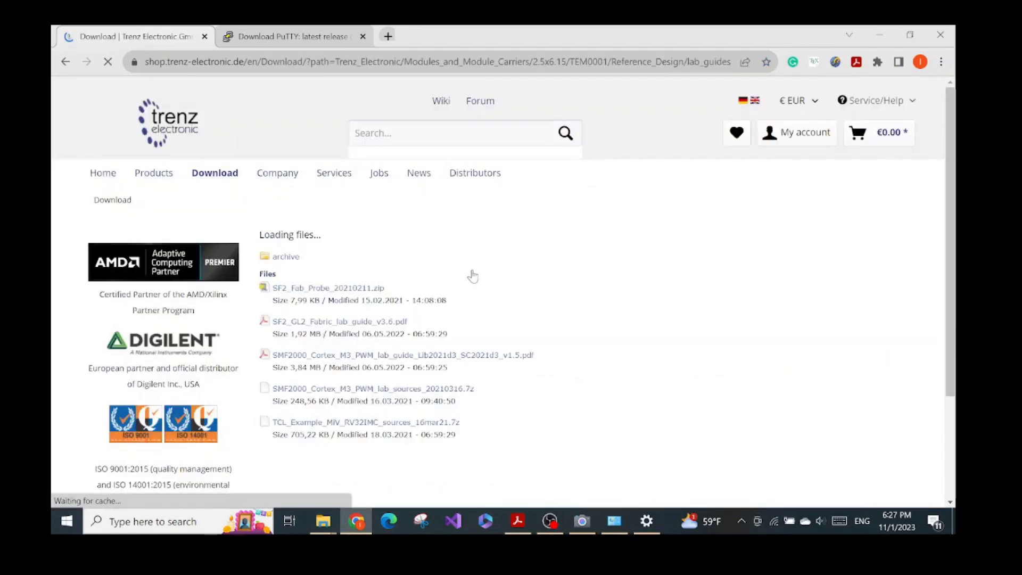
{"action": "scroll", "coordinate": [473, 275], "scroll_direction": "down", "scroll_amount": 3}
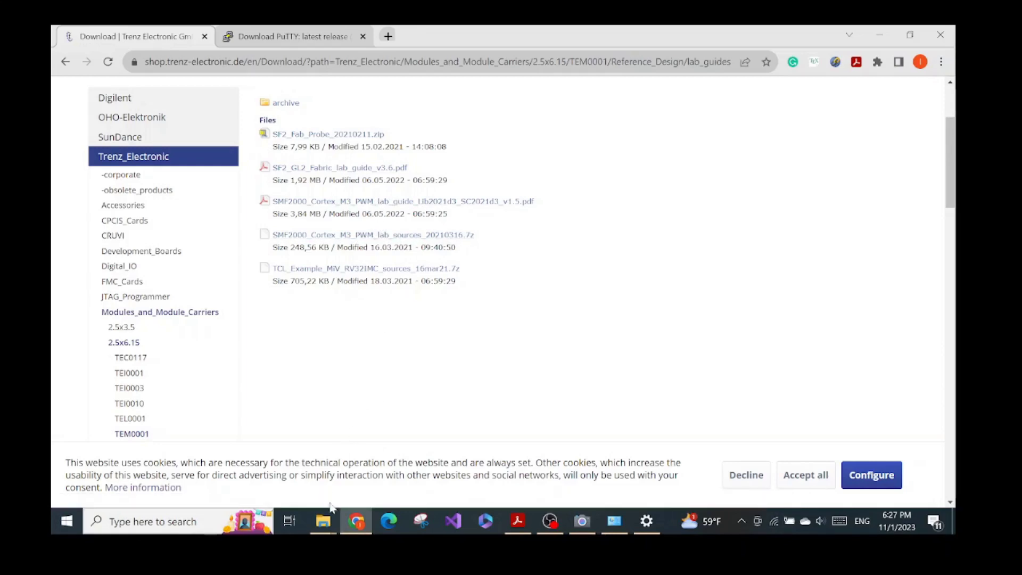
Switch to the FullSMF2000_Trenz_Tutorial folder in File Explorer and select the SMF2000_Cortex_M3_PWM lab guide PDF and lab sources archive.
{"action": "mouse_move", "coordinate": [331, 533]}
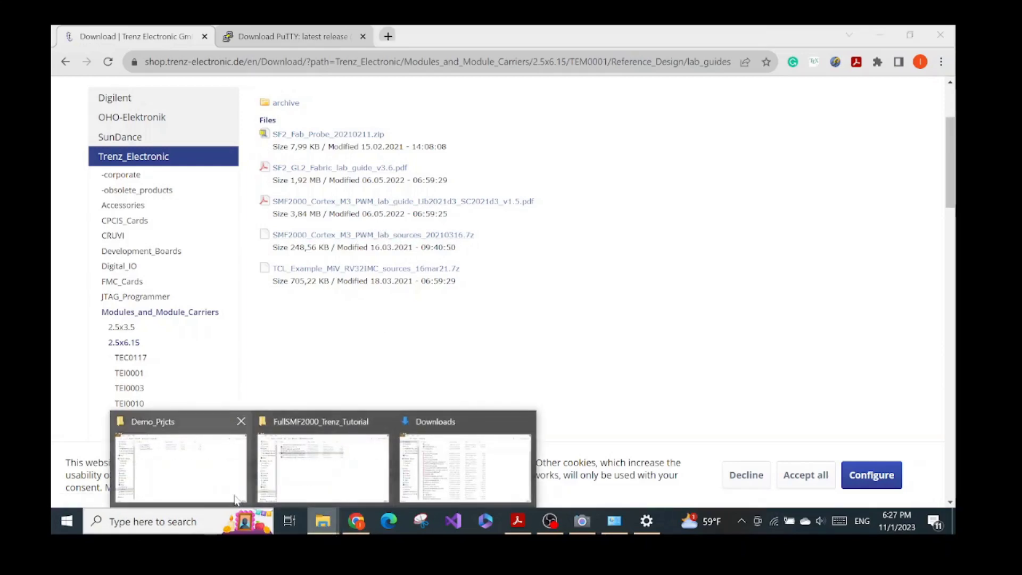
{"action": "left_click", "coordinate": [277, 484]}
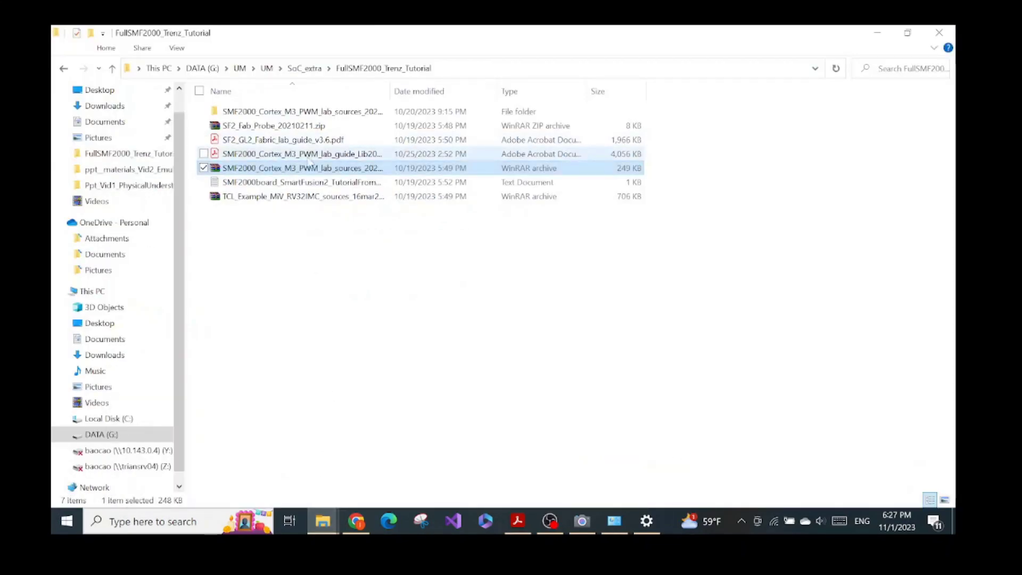
{"action": "left_click", "coordinate": [305, 156]}
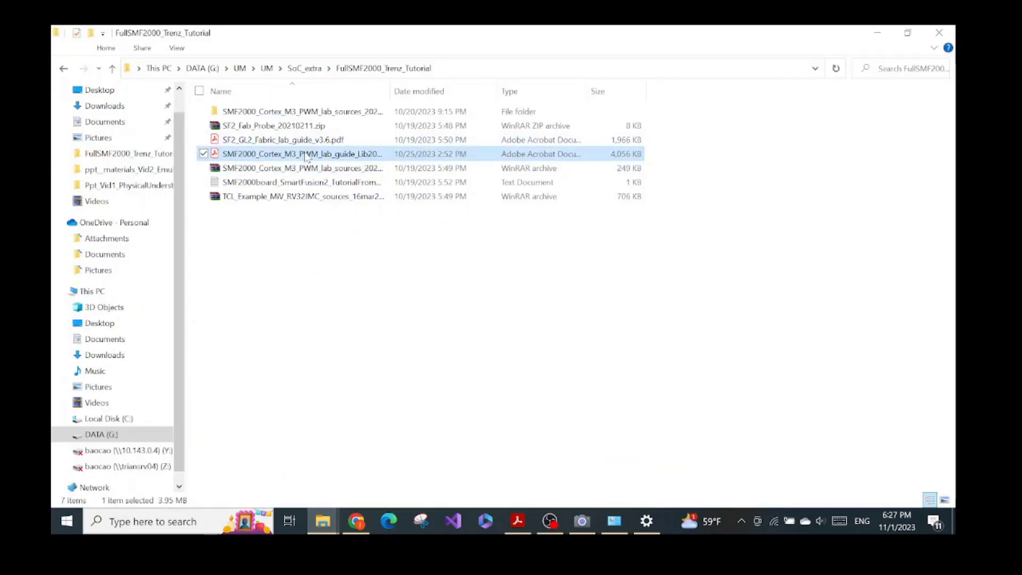
{"action": "left_click", "coordinate": [309, 168], "text": "ctrl"}
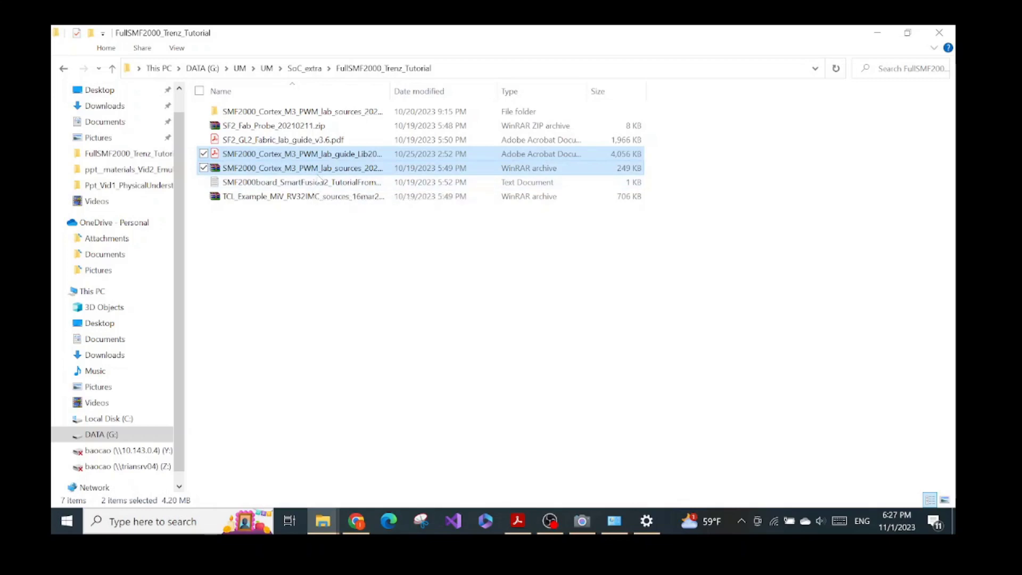
Open the SMF2000_Cortex_M3_PWM lab sources archive in WinRAR and dismiss the licence reminder.
{"action": "double_click", "coordinate": [319, 168]}
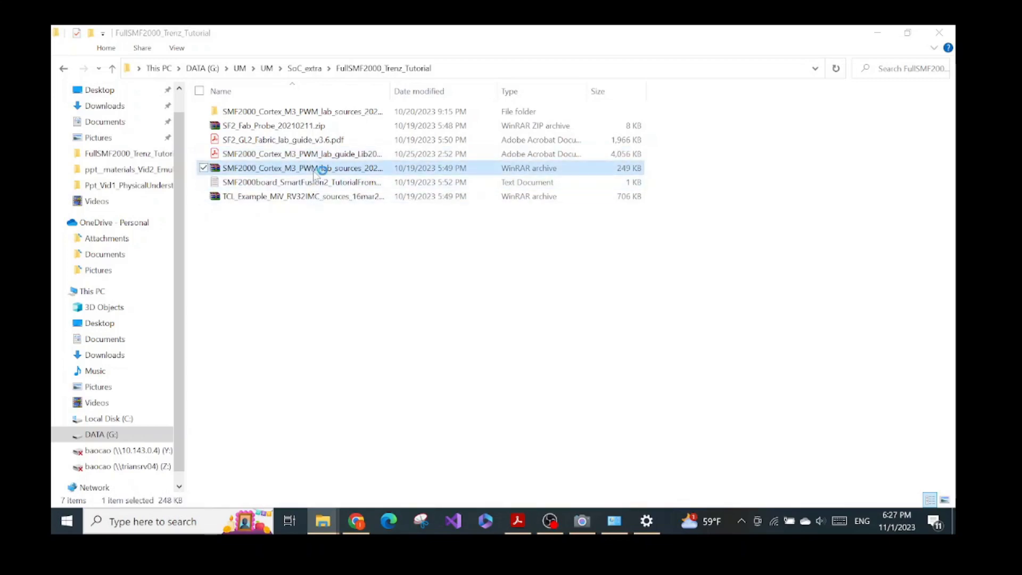
{"action": "double_click", "coordinate": [161, 151]}
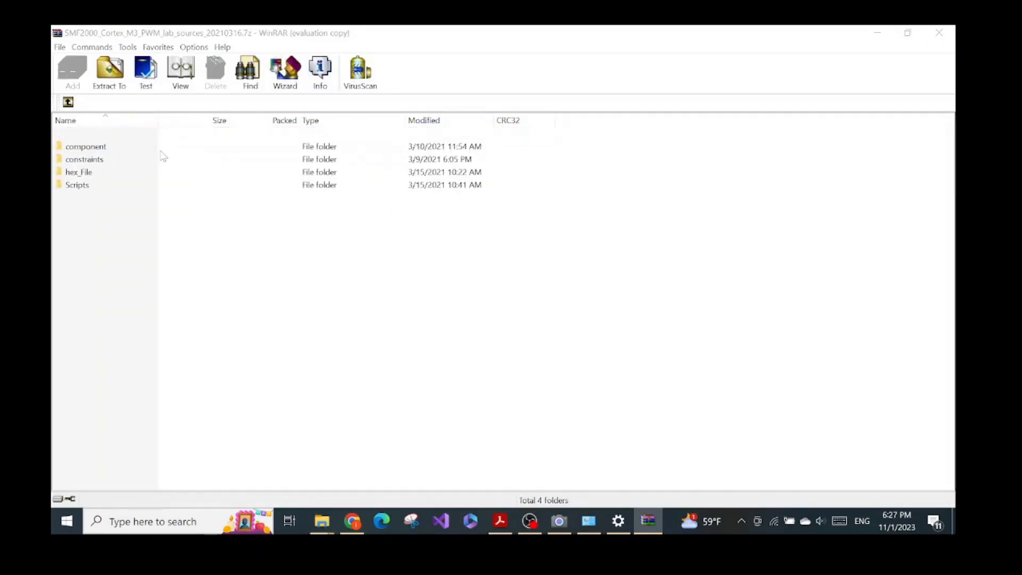
{"action": "left_click", "coordinate": [604, 219]}
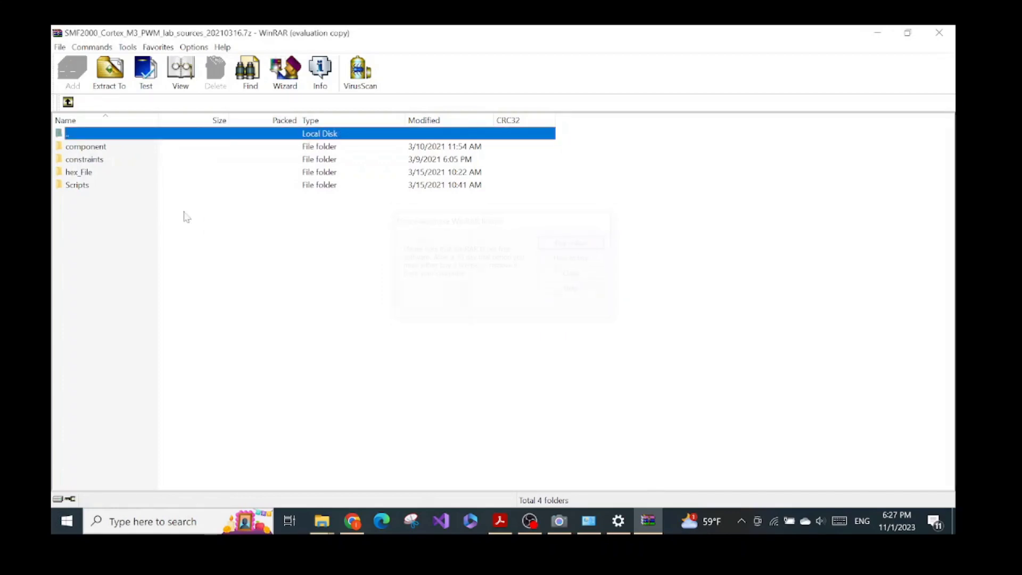
Examine the contents of the archive's constraints, hex_File and Scripts folders one by one.
{"action": "double_click", "coordinate": [90, 164]}
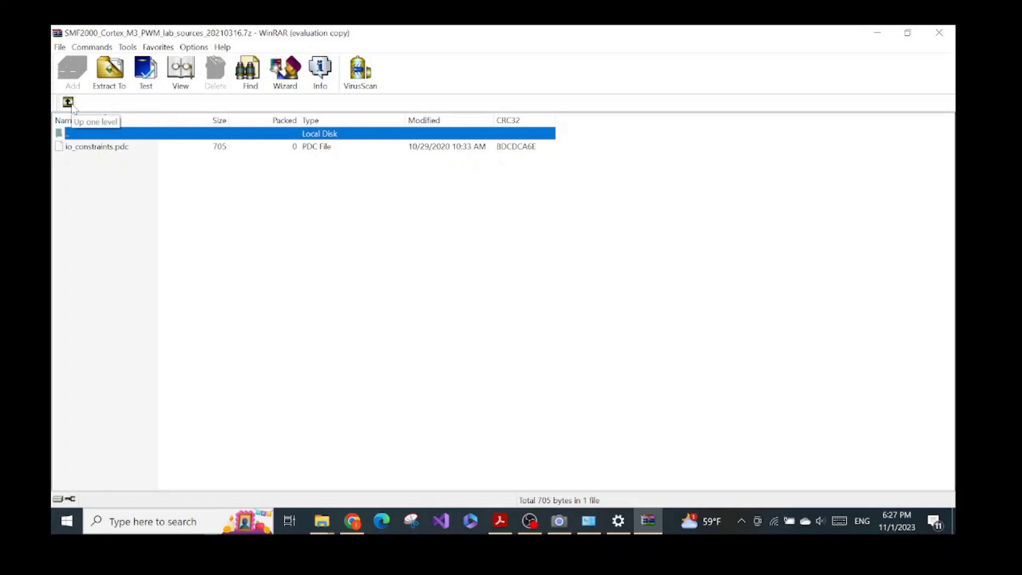
{"action": "left_click", "coordinate": [72, 104]}
{"action": "double_click", "coordinate": [93, 170]}
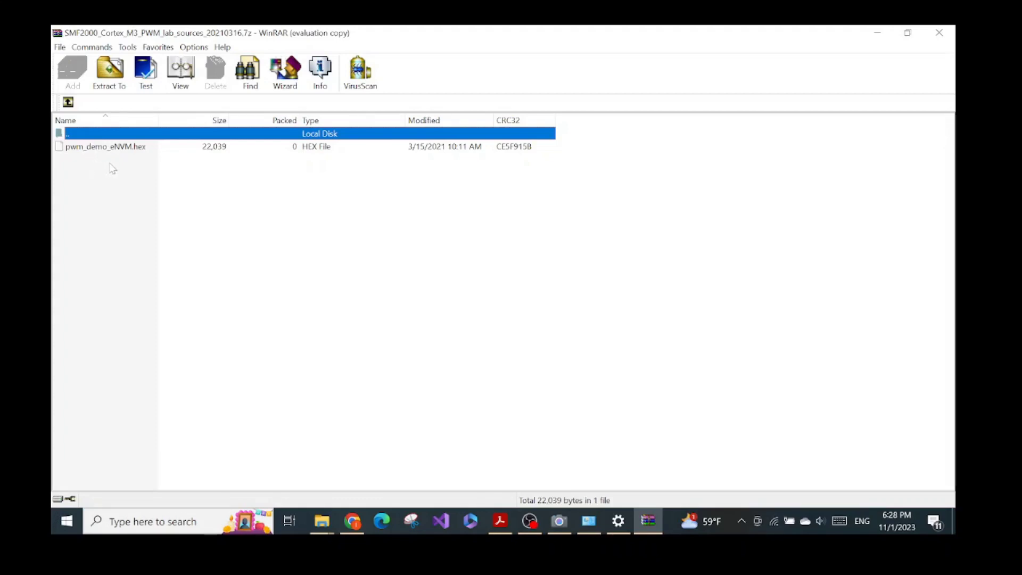
{"action": "left_click", "coordinate": [70, 103]}
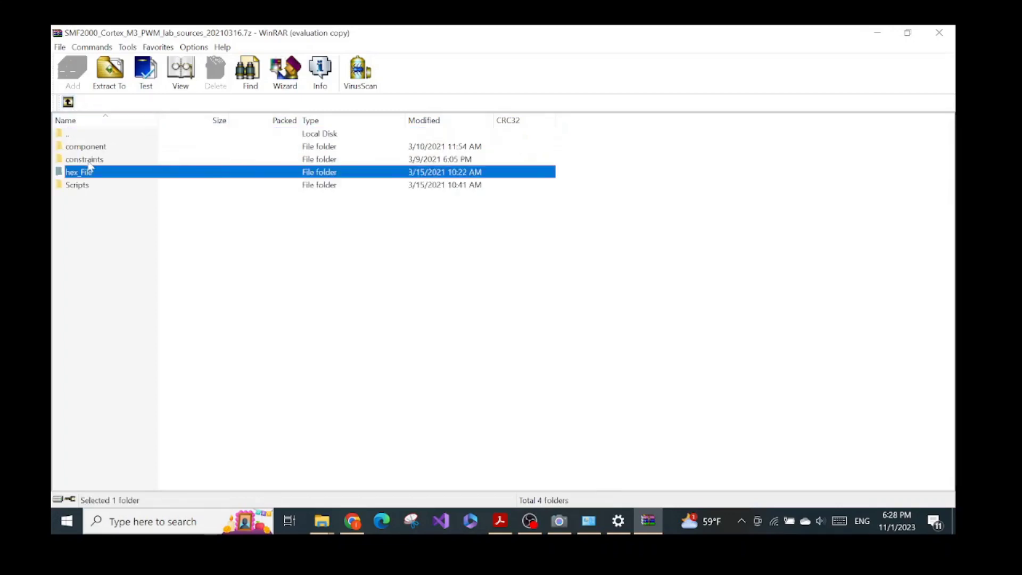
{"action": "double_click", "coordinate": [92, 187]}
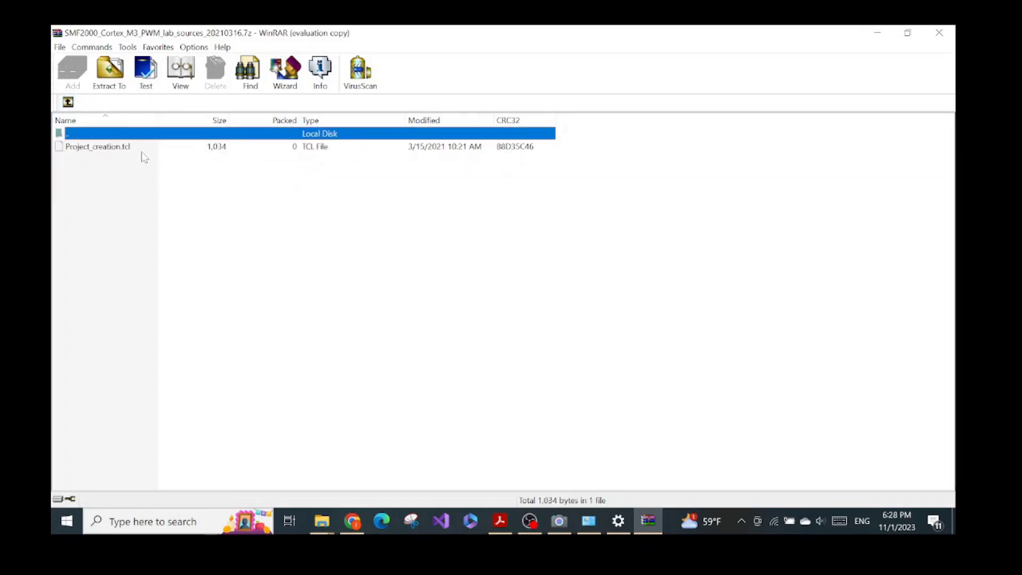
{"action": "left_click", "coordinate": [68, 101]}
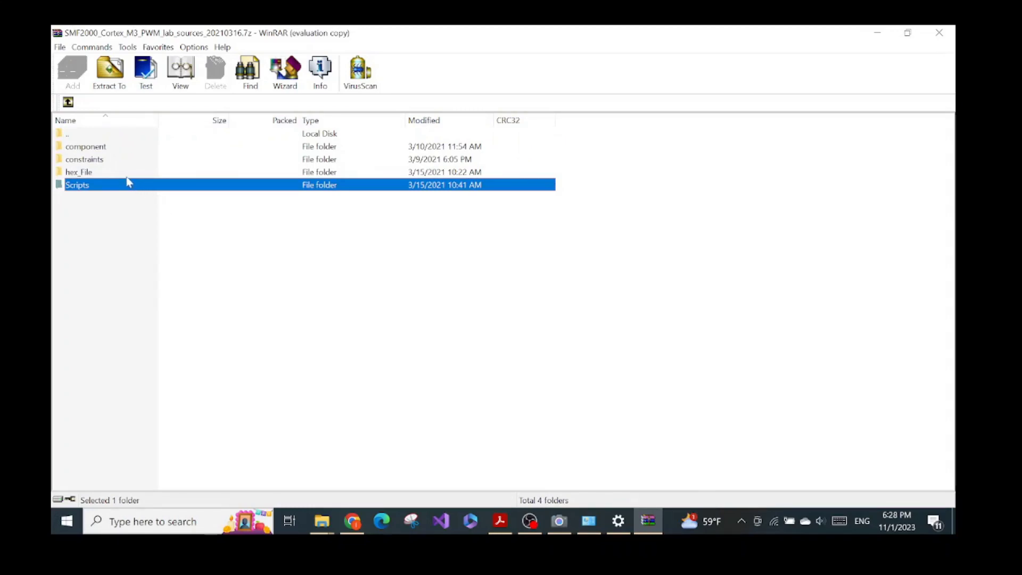
Point out io_constraints.pdc, pwm_demo_eNVM.hex and Project_creation.tcl within their archive folders.
{"action": "double_click", "coordinate": [113, 162]}
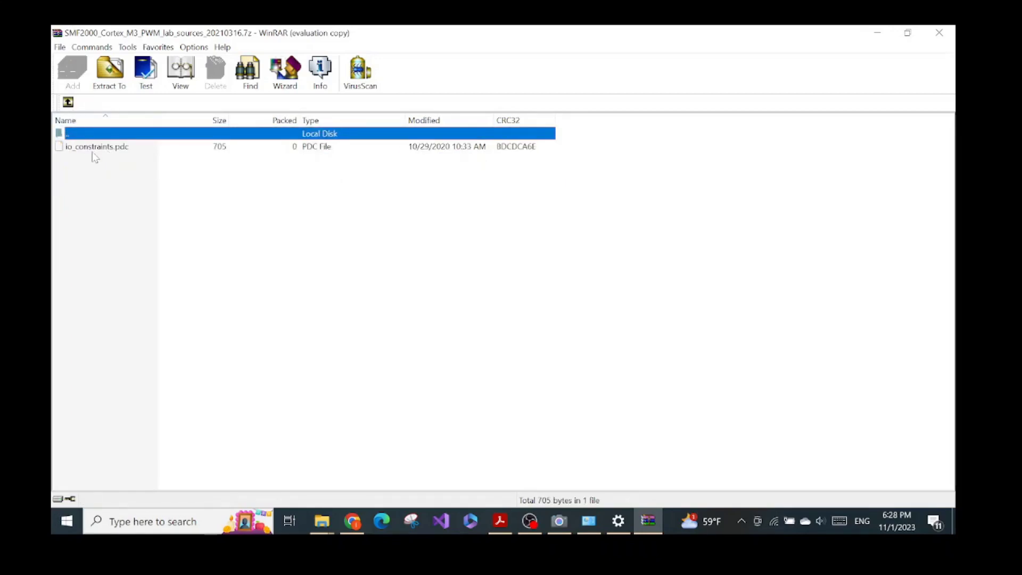
{"action": "left_click", "coordinate": [92, 151]}
{"action": "key", "text": "BackSpace"}
{"action": "double_click", "coordinate": [92, 174]}
{"action": "left_click", "coordinate": [94, 149]}
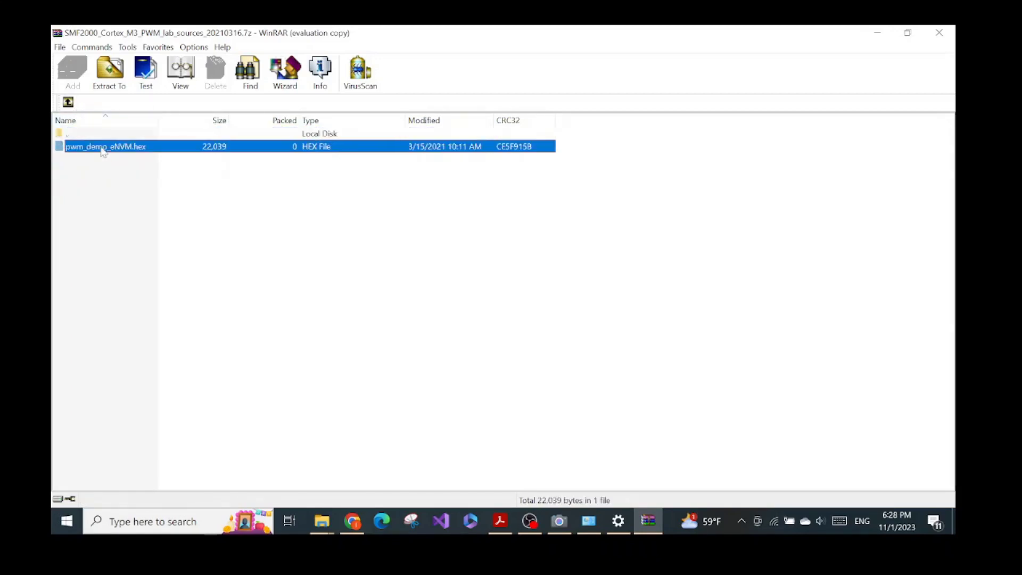
{"action": "key", "text": "BackSpace"}
{"action": "double_click", "coordinate": [77, 184]}
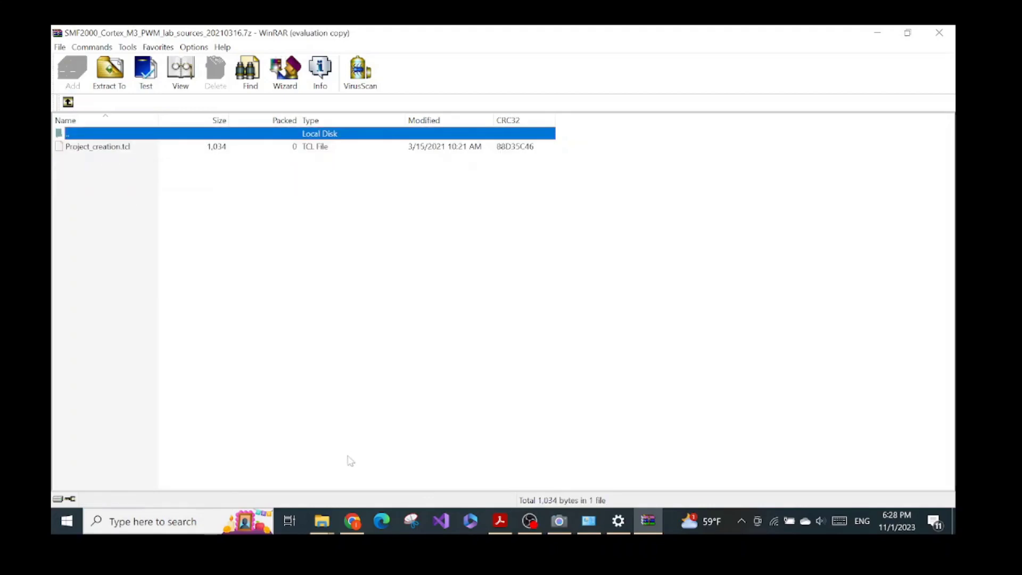
View the Demo_Prjcts folder in File Explorer, and select the Cortex M3 PWM lab guide PDF in the FullSMF2000_Trenz_Tutorial folder.
{"action": "left_click", "coordinate": [330, 519]}
{"action": "left_click", "coordinate": [201, 463]}
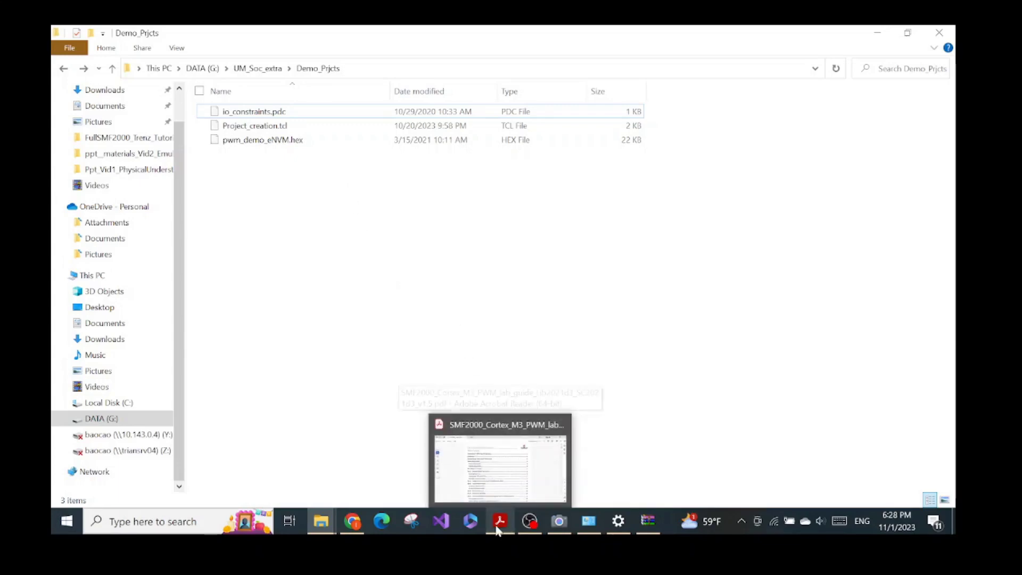
{"action": "left_click", "coordinate": [320, 463]}
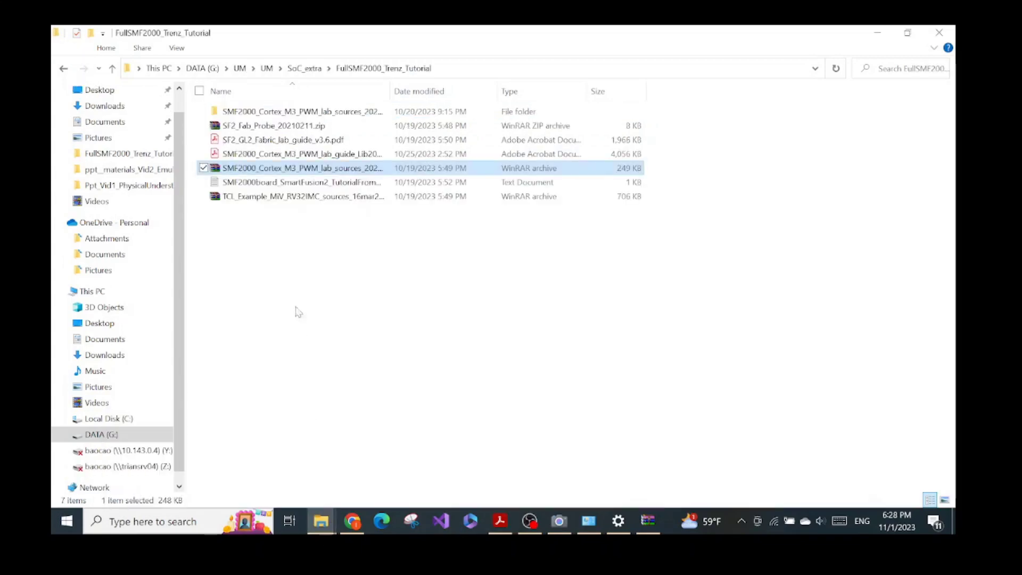
{"action": "left_click", "coordinate": [312, 159]}
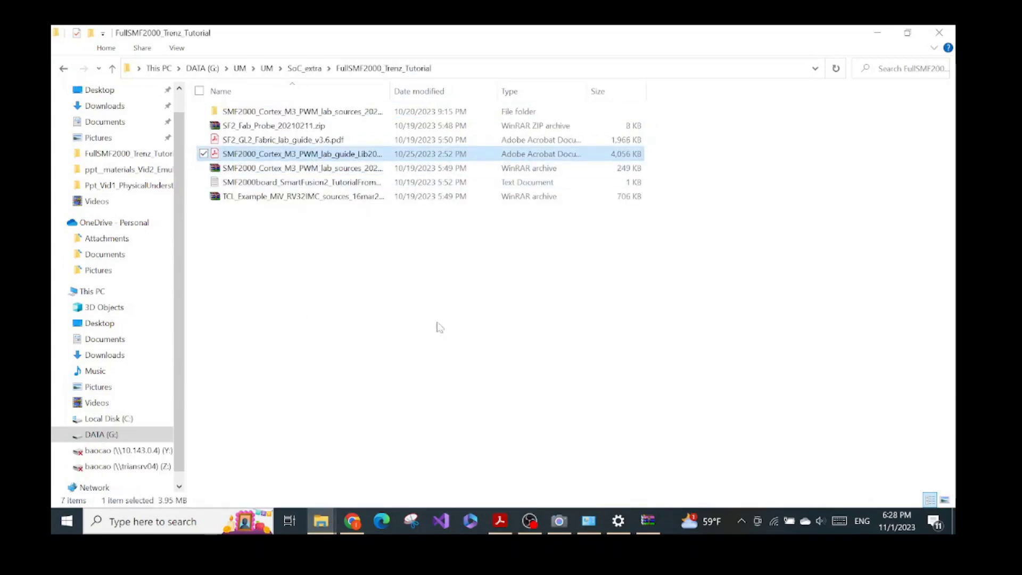
Switch to the Cortex-M3 lab guide in Acrobat and look through its title page and table of contents up to the Introduction.
{"action": "left_click", "coordinate": [500, 521]}
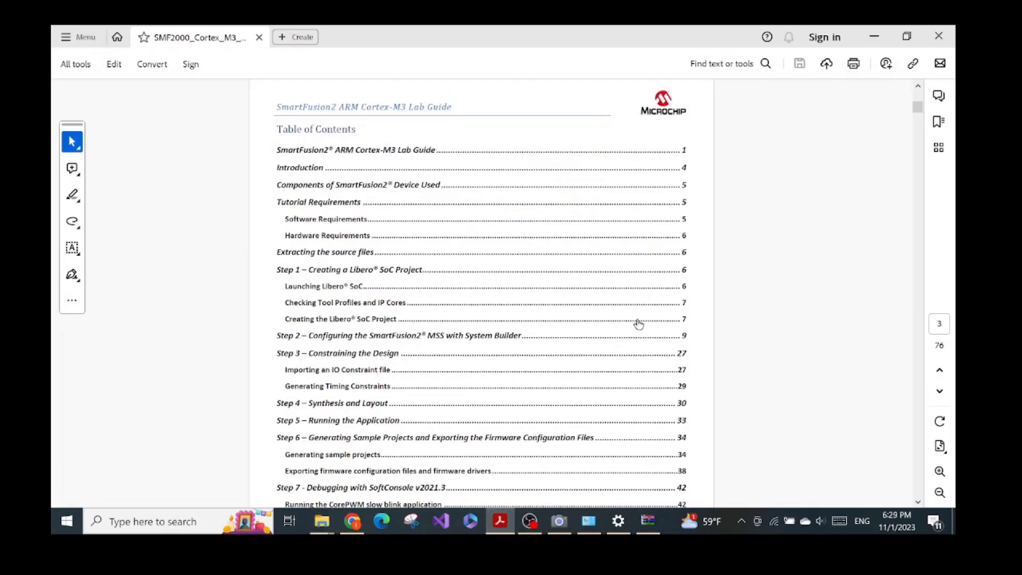
{"action": "scroll", "coordinate": [686, 322], "scroll_direction": "up", "scroll_amount": 5}
{"action": "scroll", "coordinate": [610, 326], "scroll_direction": "down", "scroll_amount": 1}
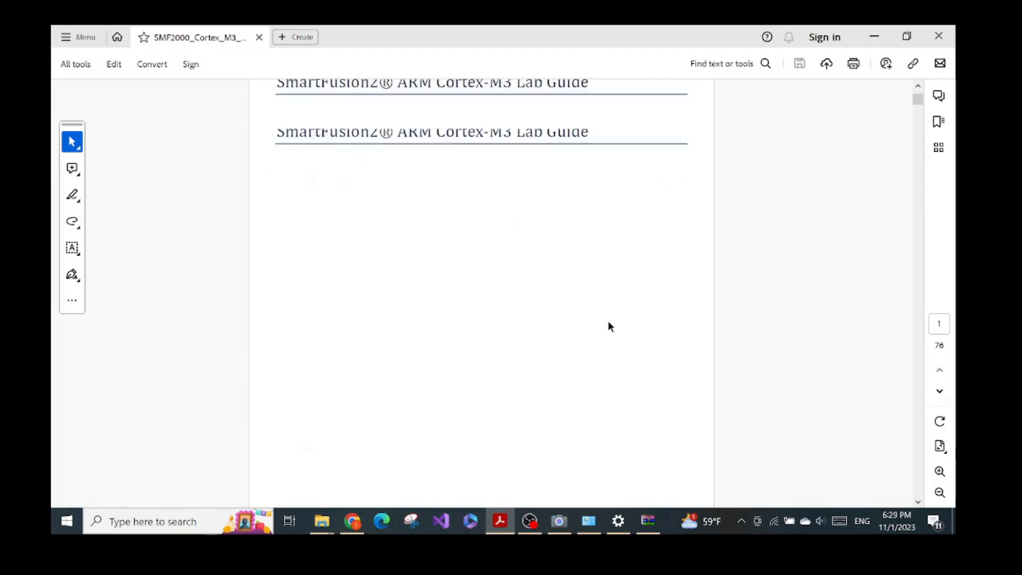
{"action": "scroll", "coordinate": [609, 325], "scroll_direction": "down", "scroll_amount": 5}
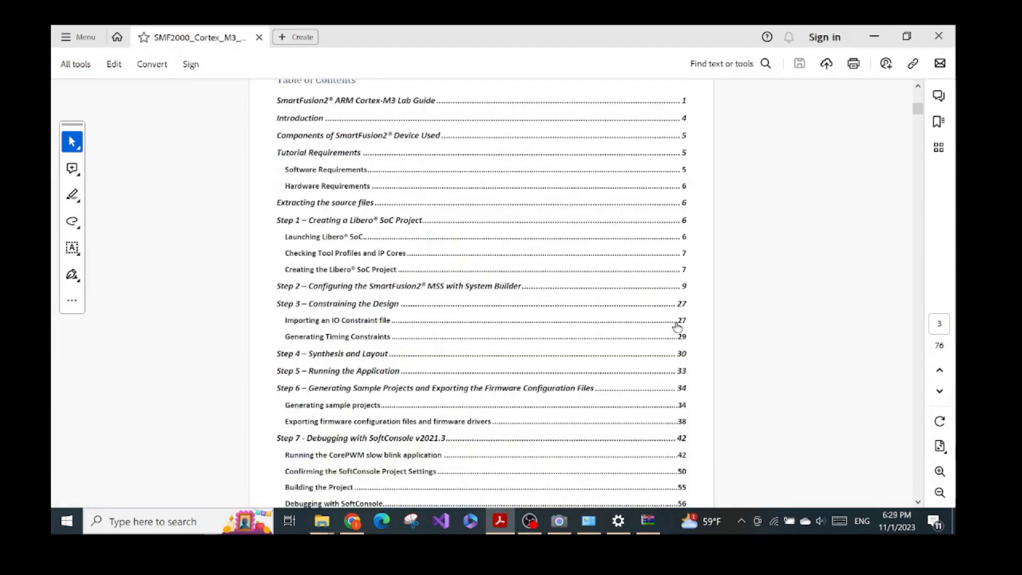
{"action": "scroll", "coordinate": [741, 347], "scroll_direction": "down", "scroll_amount": 10}
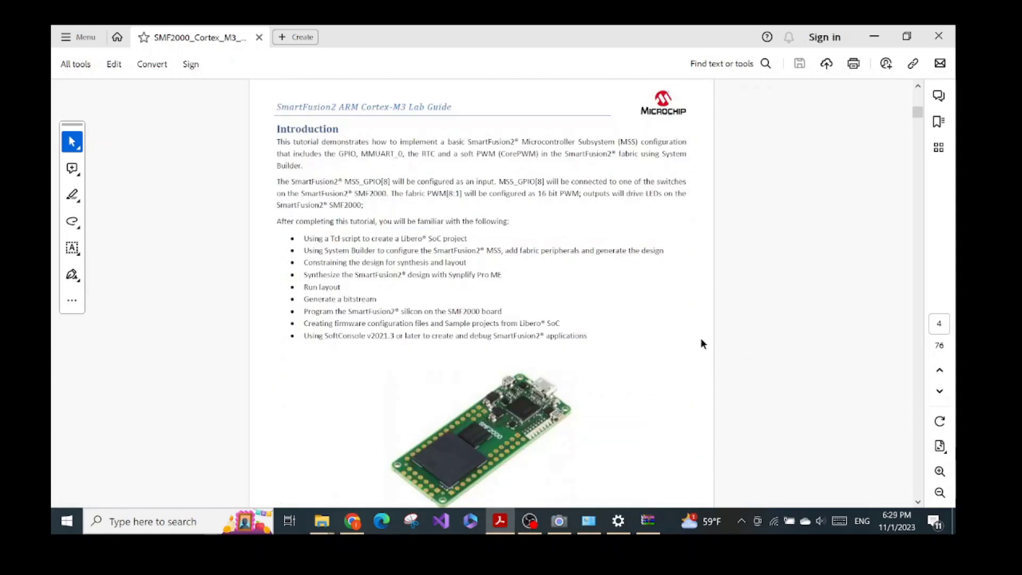
Mark the Introduction's key passages, including "configured as an input" for MSS_GPIO[8] and "fabric PWM[8:1]".
{"action": "mouse_move", "coordinate": [274, 128]}
{"action": "left_mouse_down"}
{"action": "mouse_move", "coordinate": [351, 154]}
{"action": "mouse_move", "coordinate": [546, 343]}
{"action": "mouse_move", "coordinate": [480, 356]}
{"action": "left_mouse_up"}
{"action": "left_click", "coordinate": [605, 290]}
{"action": "left_click_drag", "start_coordinate": [289, 182], "coordinate": [494, 183]}
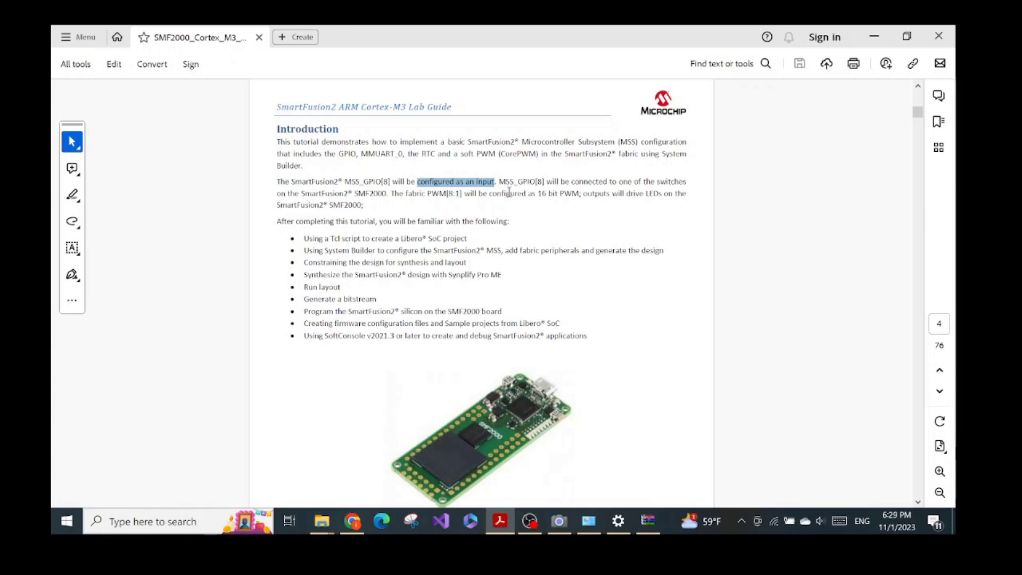
{"action": "left_click_drag", "start_coordinate": [405, 196], "coordinate": [462, 196]}
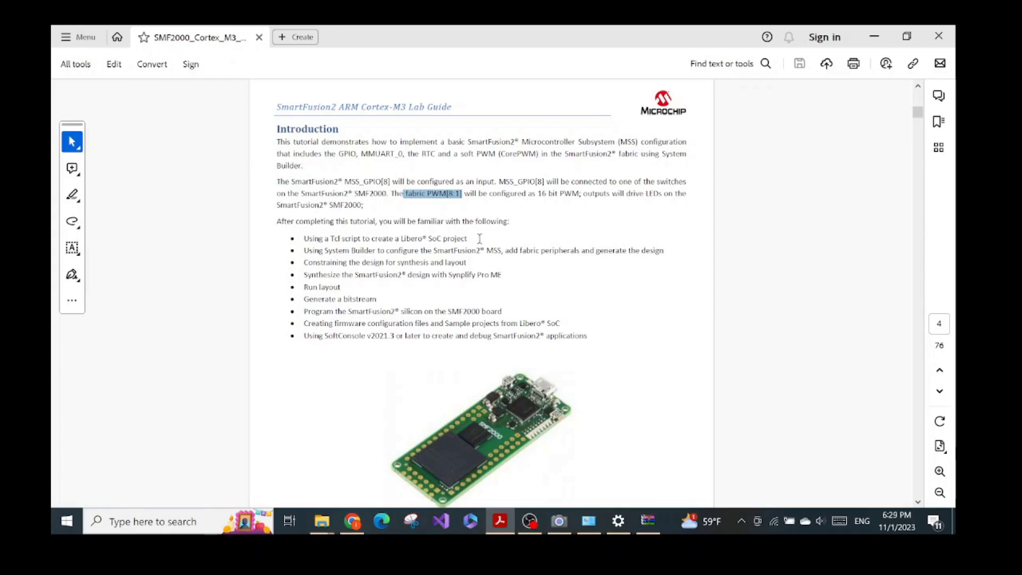
Review the lab steps in the table of contents, then go past the SMF2000 board picture to the SmartFusion2 block diagram.
{"action": "scroll", "coordinate": [481, 250], "scroll_direction": "up", "scroll_amount": 5}
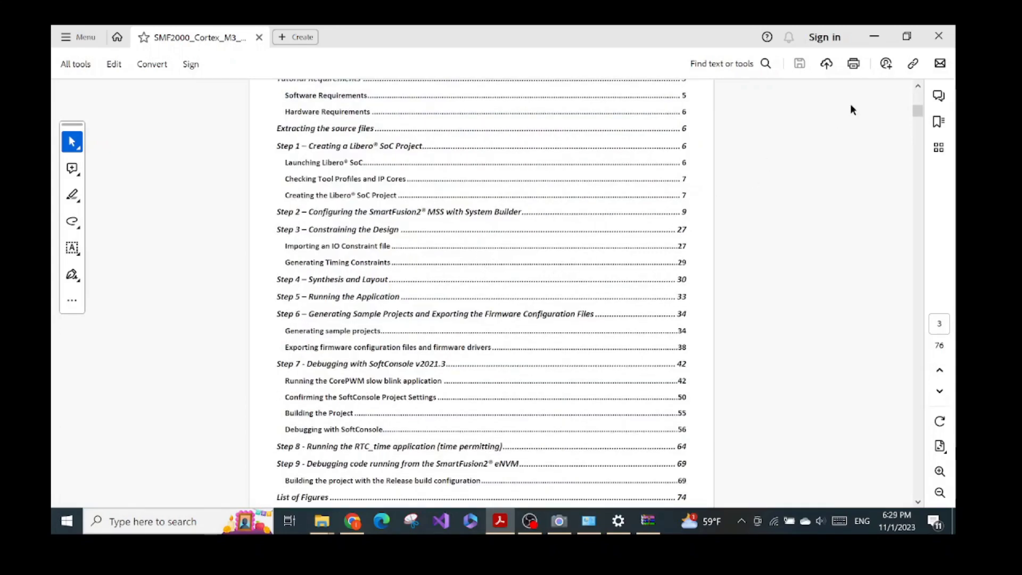
{"action": "scroll", "coordinate": [918, 94], "scroll_direction": "up", "scroll_amount": 3}
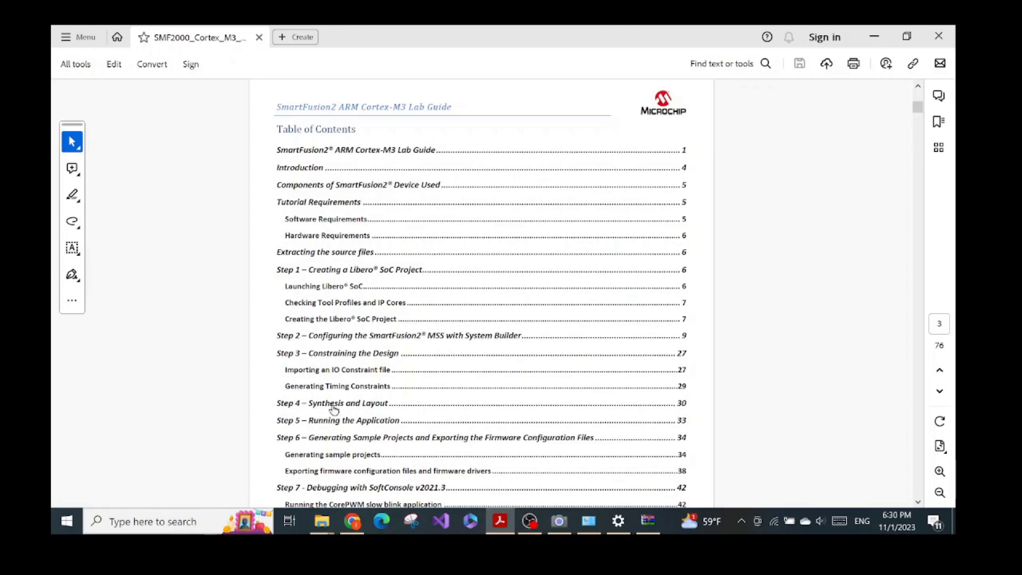
{"action": "scroll", "coordinate": [803, 320], "scroll_direction": "down", "scroll_amount": 10}
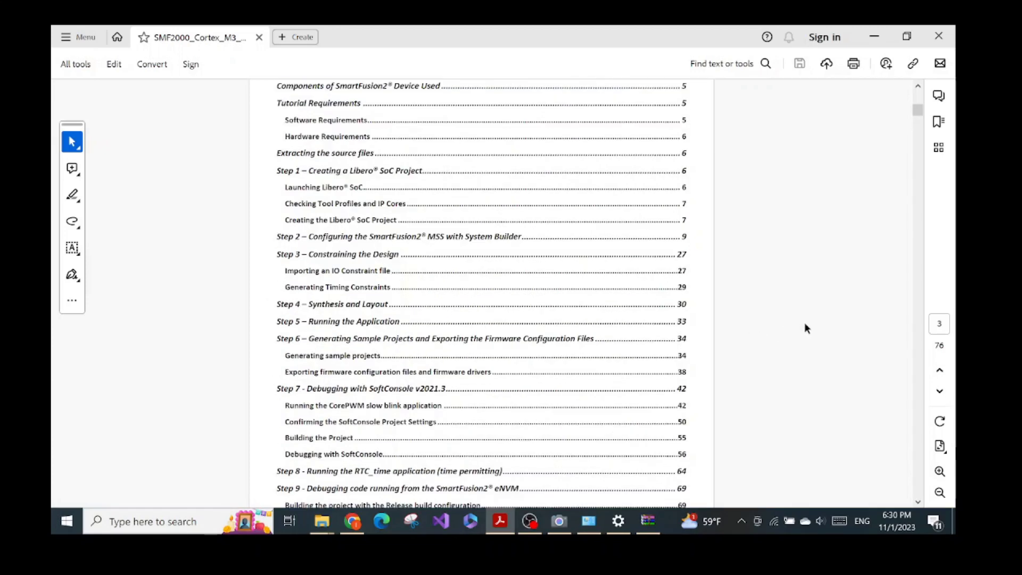
{"action": "scroll", "coordinate": [707, 315], "scroll_direction": "down", "scroll_amount": 5}
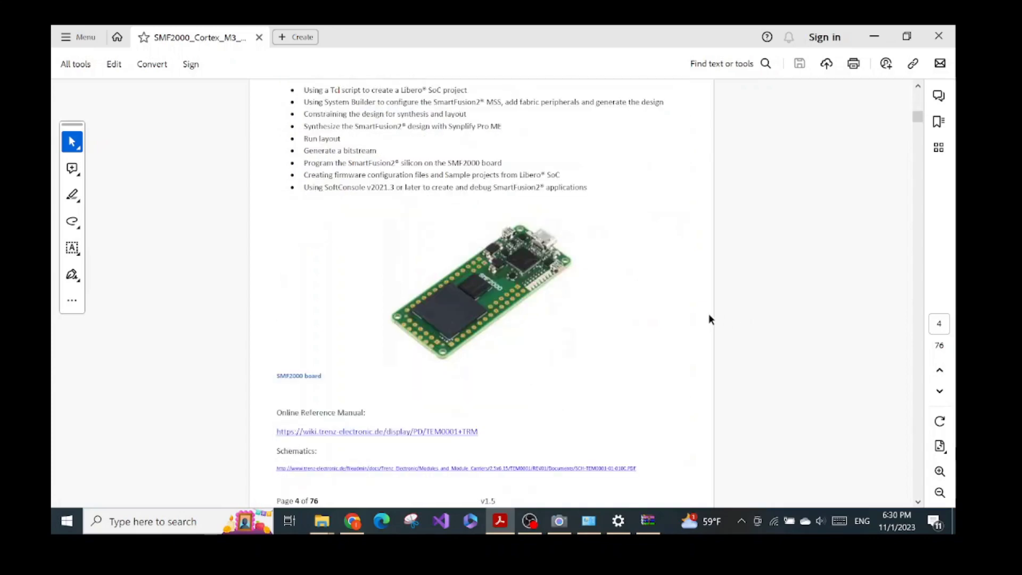
{"action": "scroll", "coordinate": [706, 317], "scroll_direction": "up", "scroll_amount": 4}
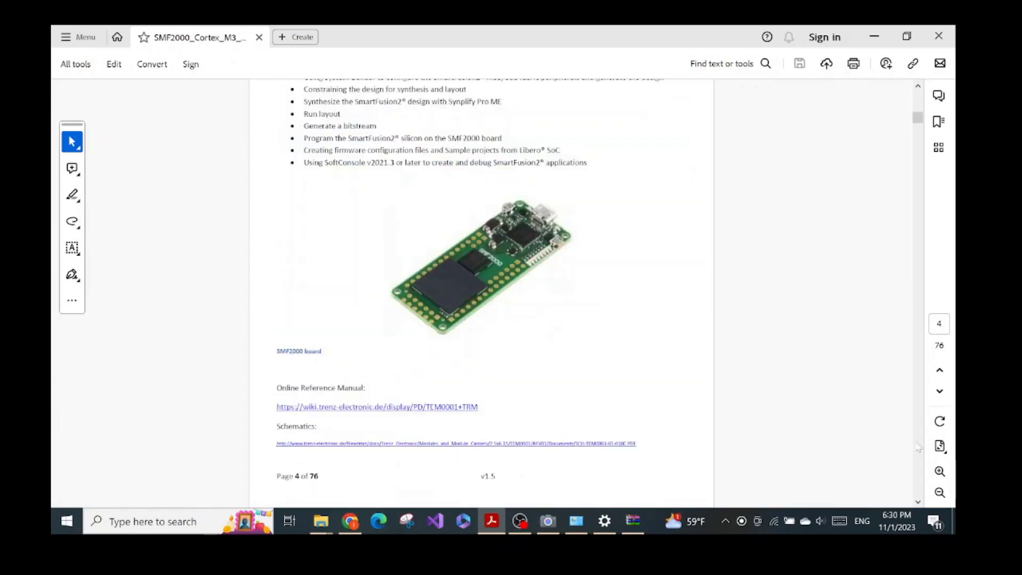
{"action": "left_click", "coordinate": [918, 503]}
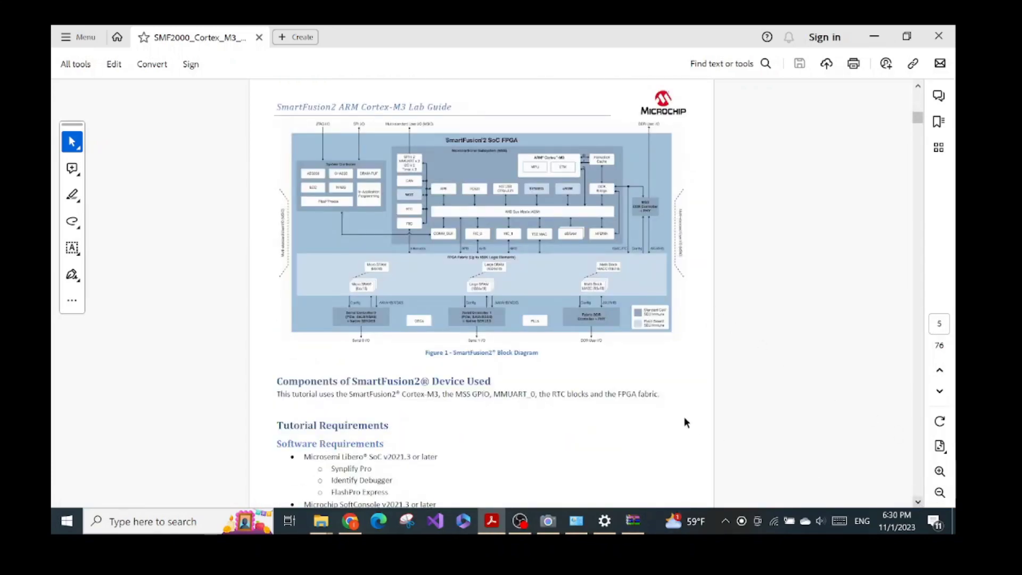
Locate and mark the Tutorial Requirements, Software Requirements and Hardware Requirements headings in the lab guide.
{"action": "scroll", "coordinate": [678, 411], "scroll_direction": "down", "scroll_amount": 3}
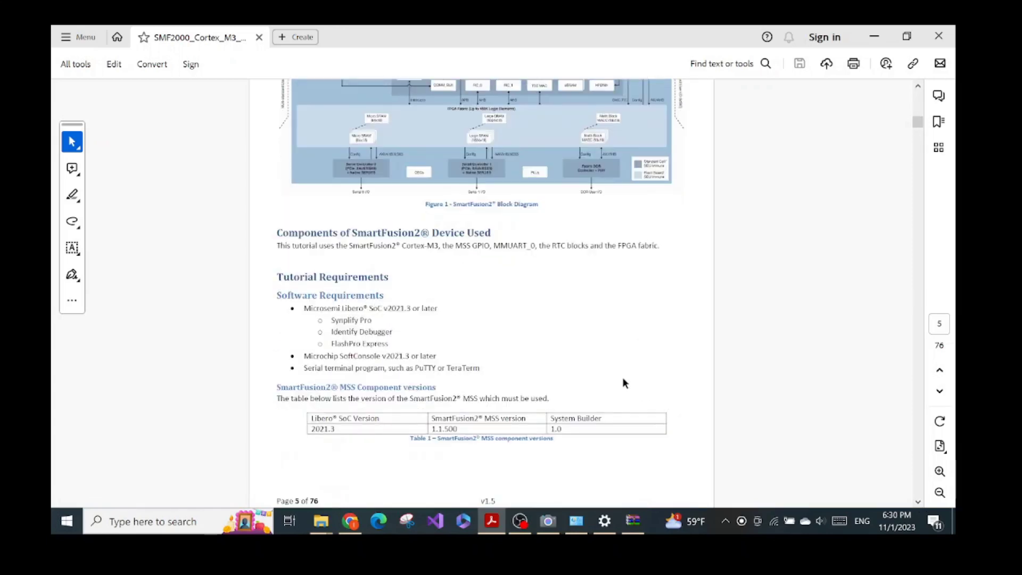
{"action": "scroll", "coordinate": [621, 376], "scroll_direction": "down", "scroll_amount": 1}
{"action": "left_click_drag", "start_coordinate": [278, 252], "coordinate": [363, 251]}
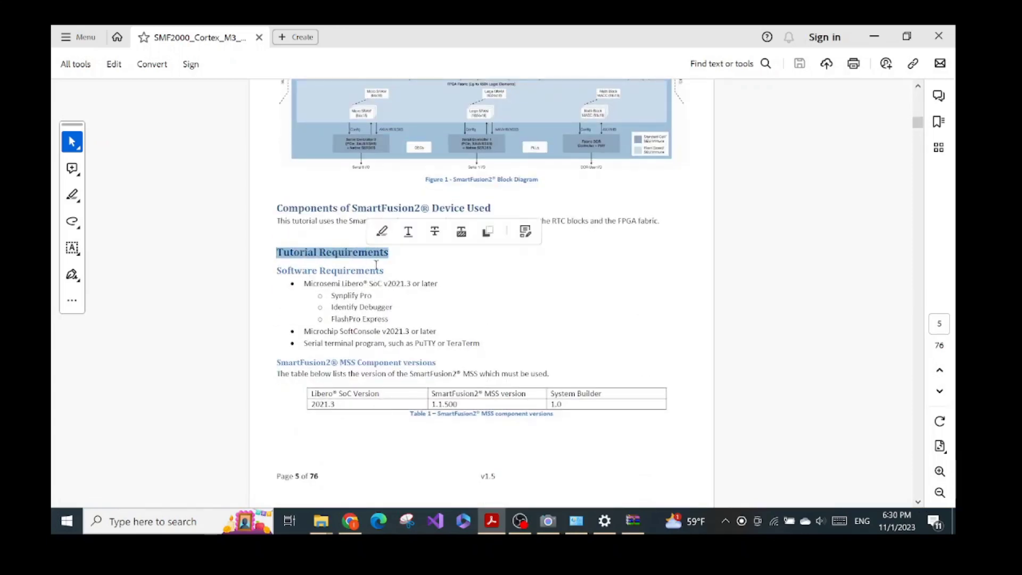
{"action": "left_click", "coordinate": [437, 306]}
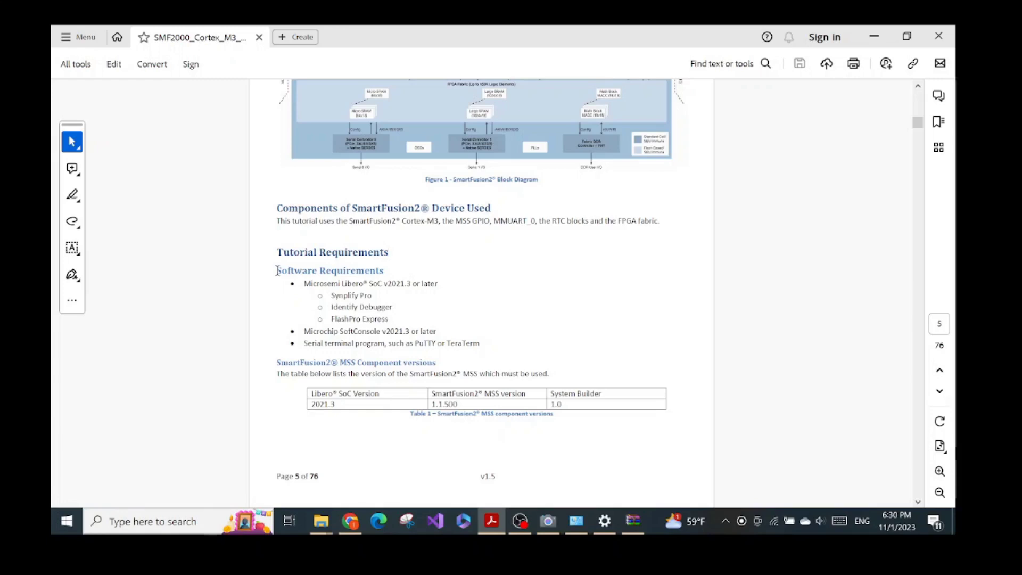
{"action": "left_click_drag", "start_coordinate": [277, 271], "coordinate": [320, 270]}
{"action": "key", "text": "Page_Down"}
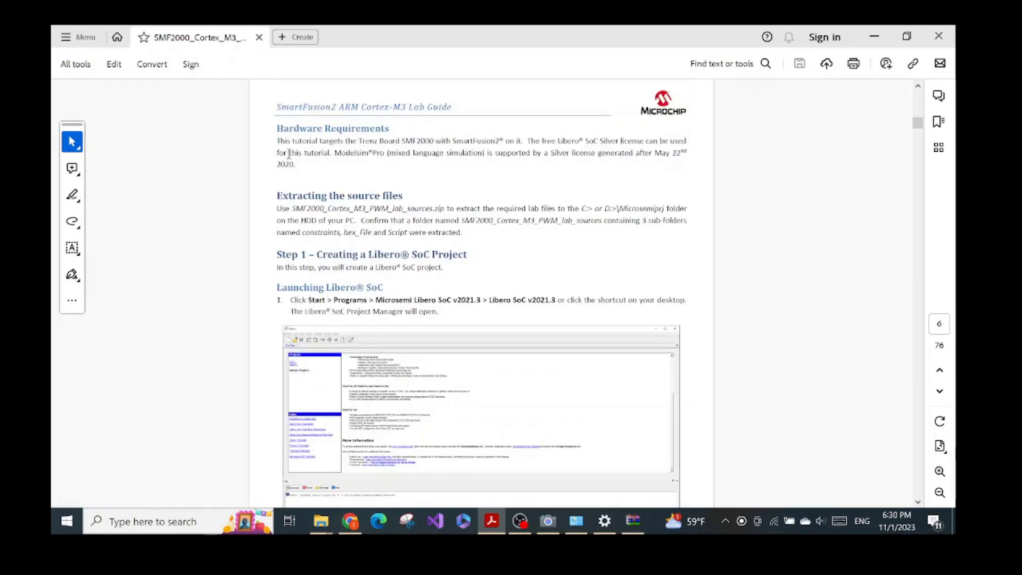
{"action": "left_click_drag", "start_coordinate": [275, 128], "coordinate": [321, 127]}
{"action": "key", "text": "Page_Up"}
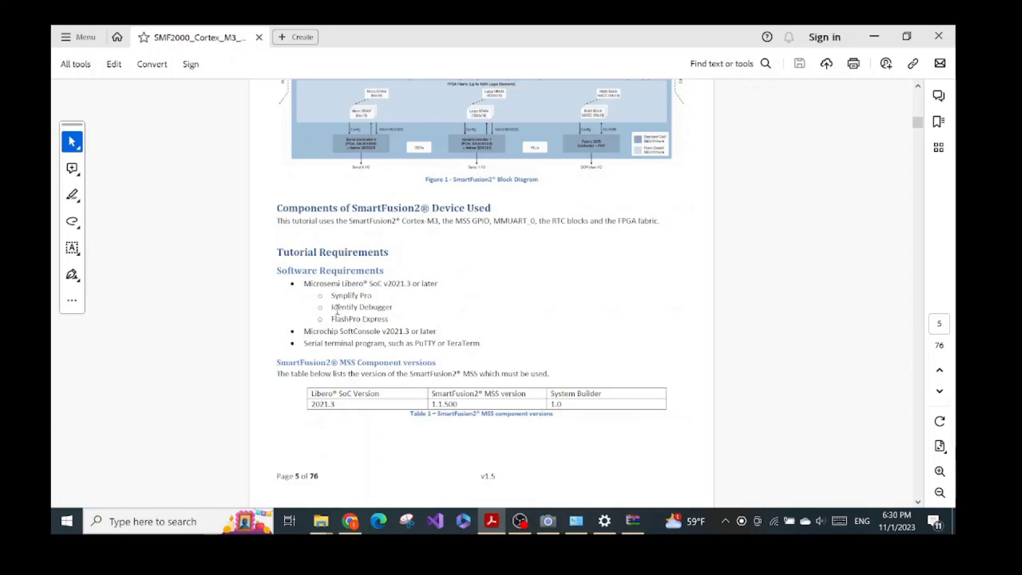
Point out Libero SoC v2021.3, Microchip SoftConsole v2021.3 or later, and PuTTY in the software requirements list.
{"action": "left_click_drag", "start_coordinate": [304, 283], "coordinate": [398, 293]}
{"action": "left_click", "coordinate": [346, 283]}
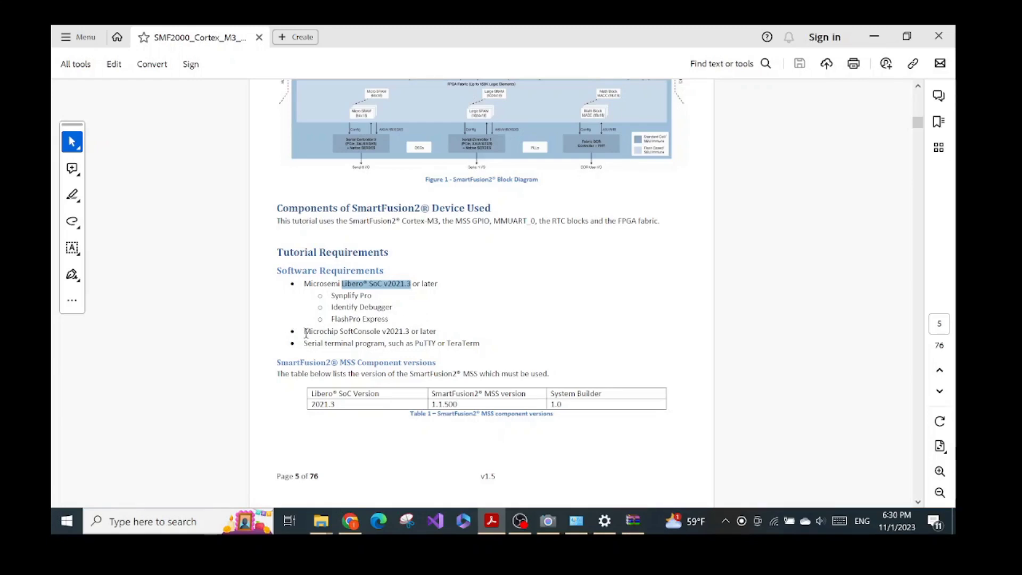
{"action": "left_click_drag", "start_coordinate": [305, 332], "coordinate": [424, 334]}
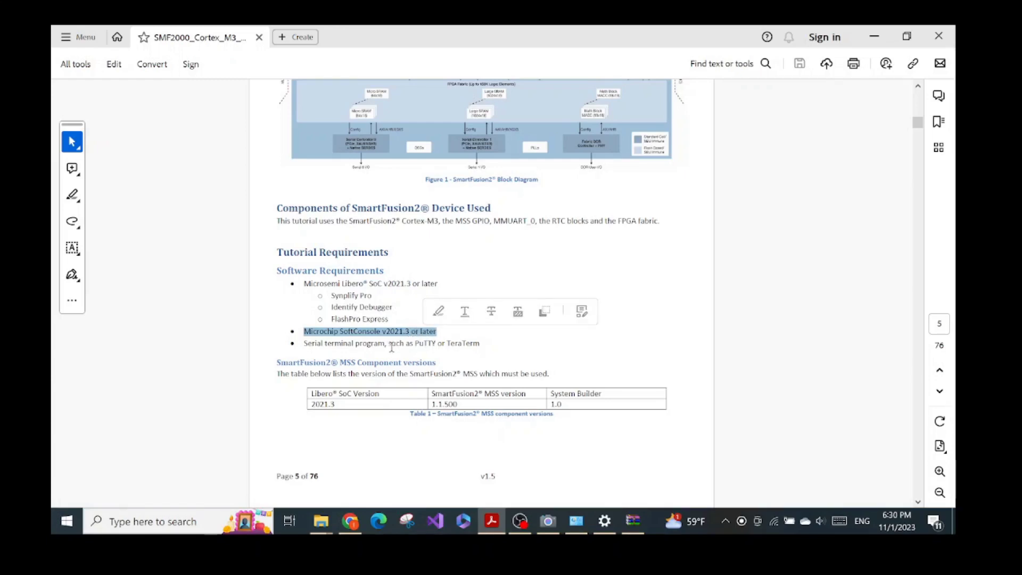
{"action": "left_click_drag", "start_coordinate": [388, 343], "coordinate": [458, 348]}
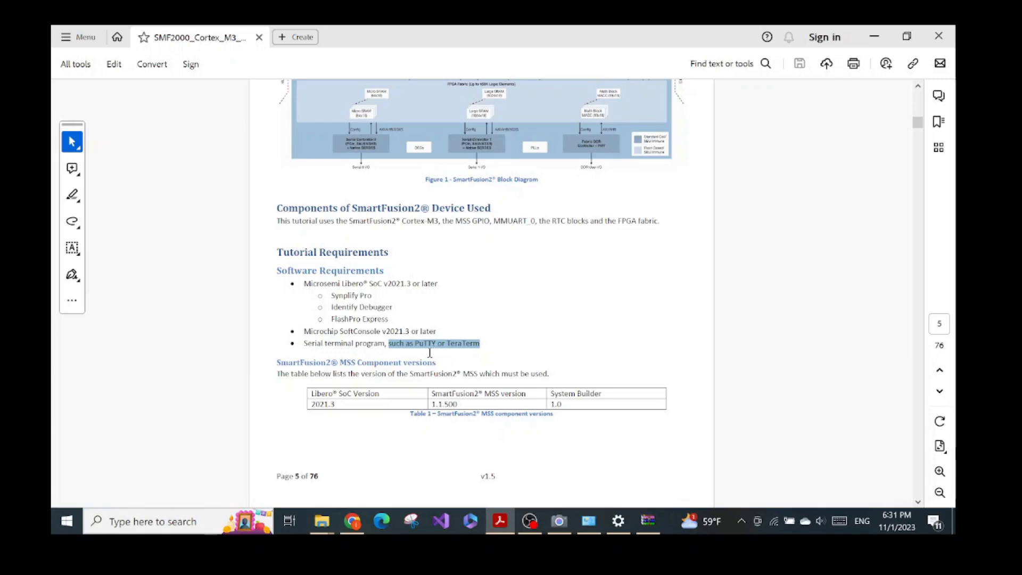
{"action": "left_click_drag", "start_coordinate": [412, 343], "coordinate": [437, 343]}
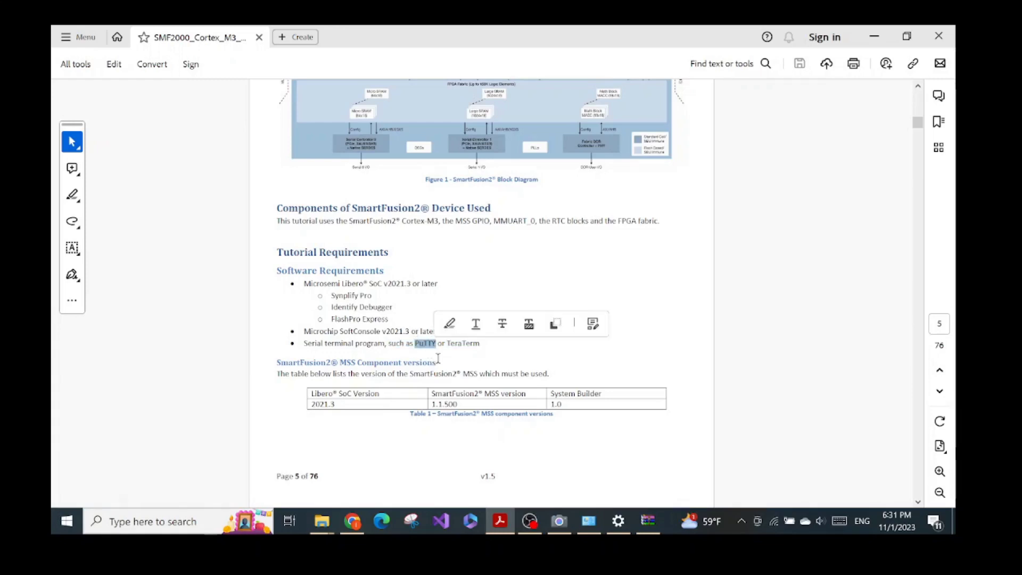
{"action": "left_click", "coordinate": [438, 359]}
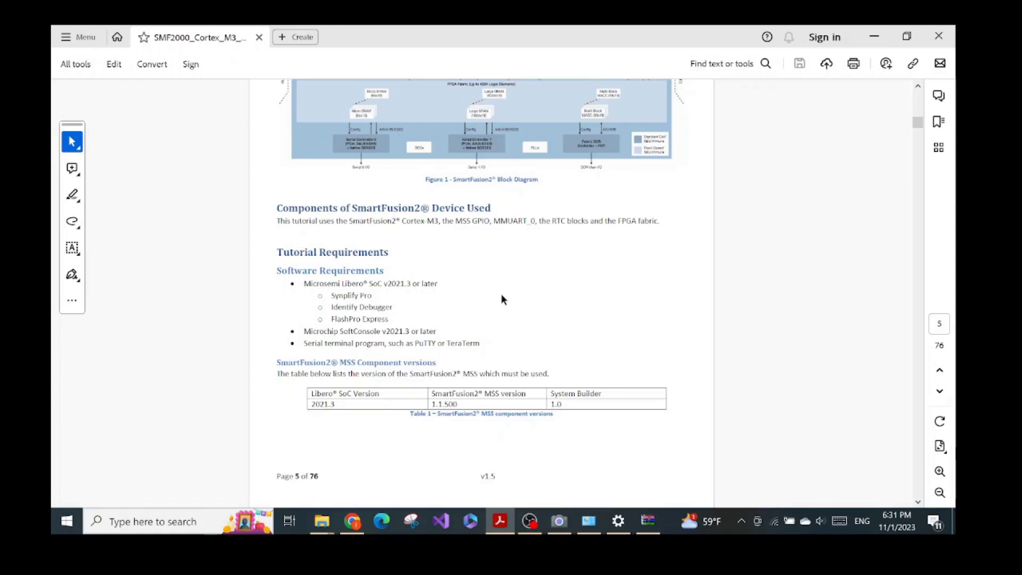
Mark "Trenz Board SMF2000" under Hardware Requirements, view the board in the Camera app, and revisit the table of contents and the camera view.
{"action": "scroll", "coordinate": [508, 274], "scroll_direction": "down", "scroll_amount": 3}
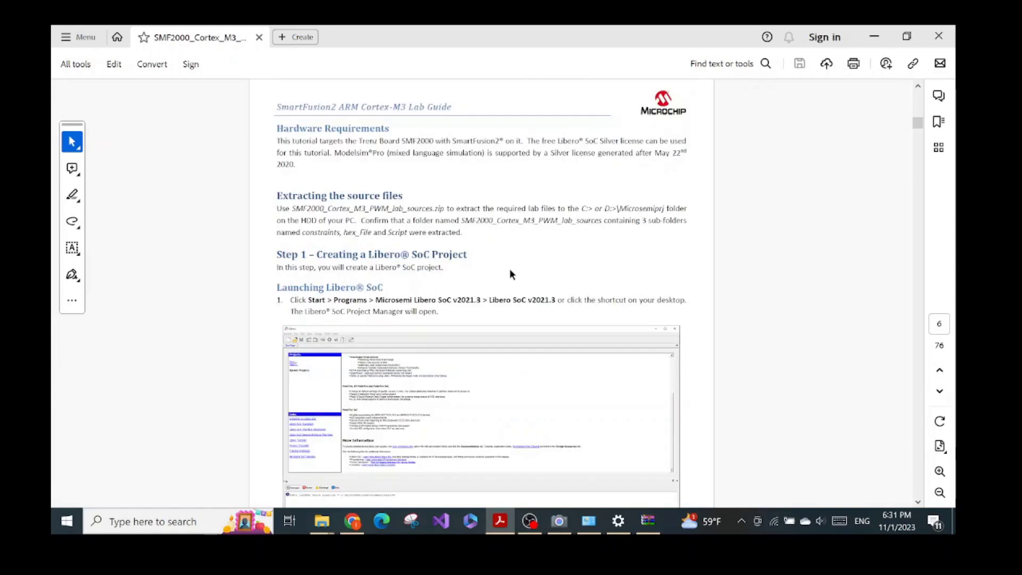
{"action": "left_click_drag", "start_coordinate": [358, 140], "coordinate": [434, 141]}
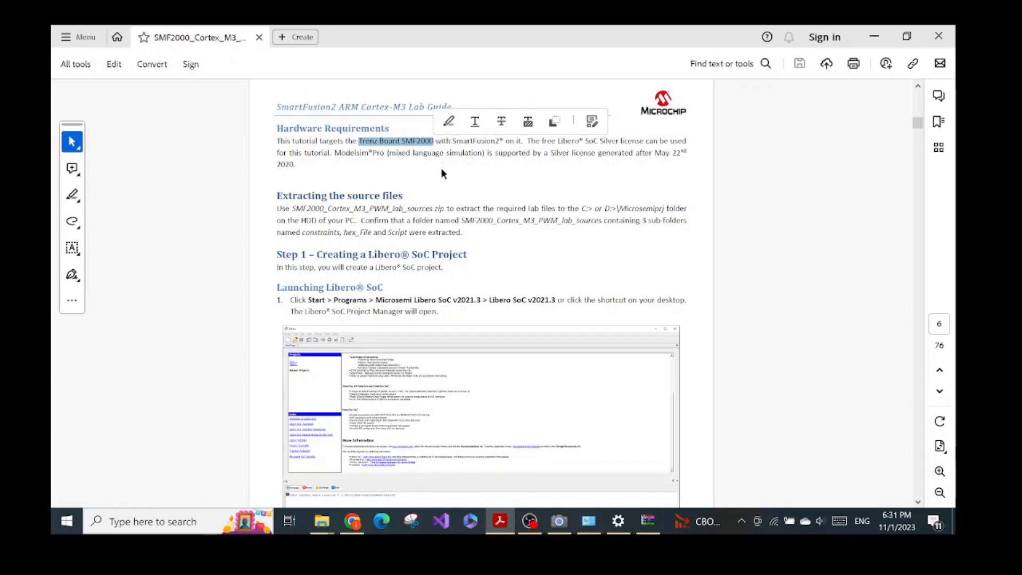
{"action": "left_click", "coordinate": [560, 522]}
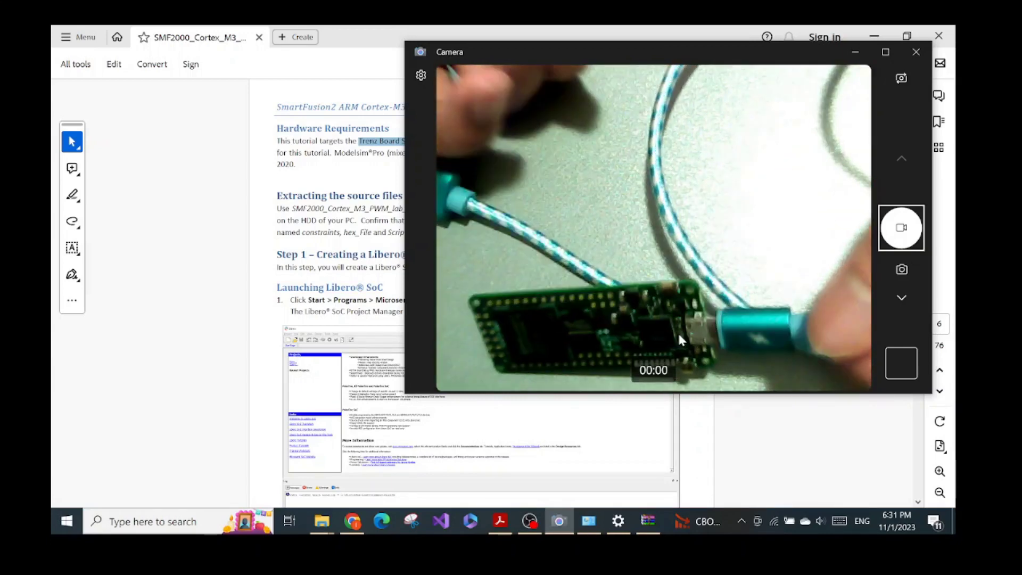
{"action": "left_click", "coordinate": [331, 177]}
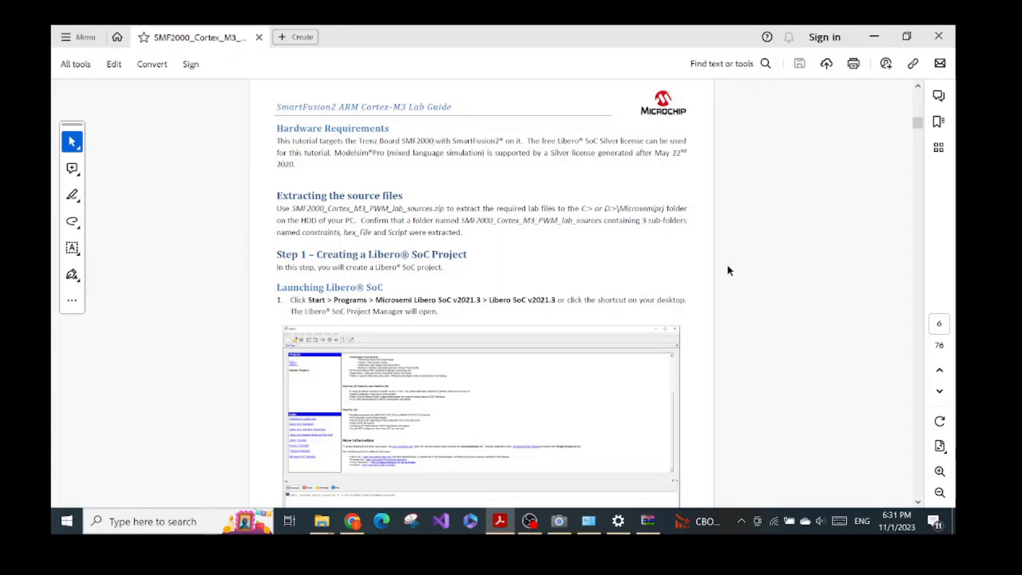
{"action": "scroll", "coordinate": [728, 266], "scroll_direction": "up", "scroll_amount": 20}
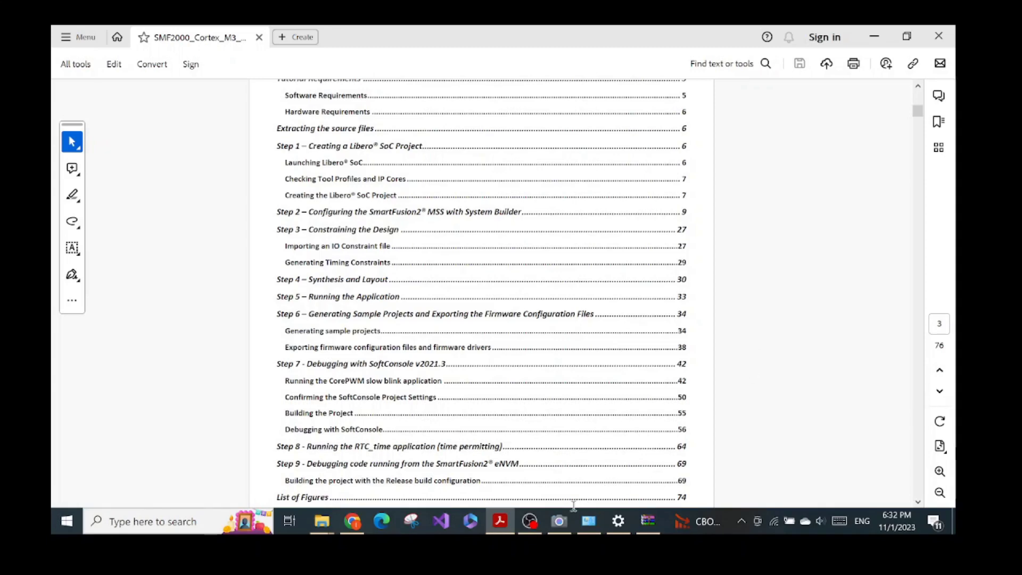
{"action": "left_click", "coordinate": [559, 521]}
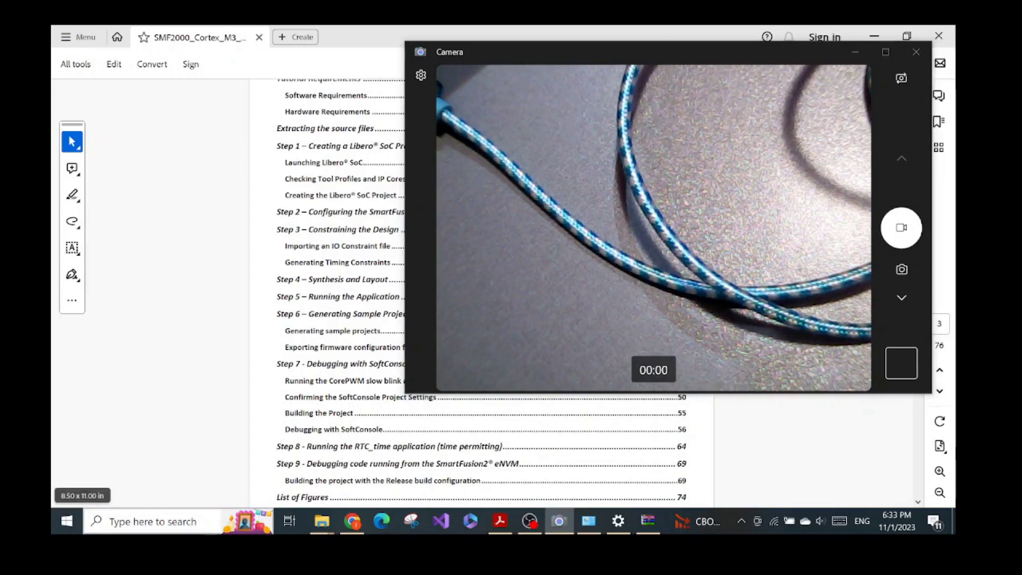
Launch Libero SoC v2023.2 from the Windows search and decline the software update check.
{"action": "left_click", "coordinate": [181, 522]}
{"action": "type", "text": "libero"}
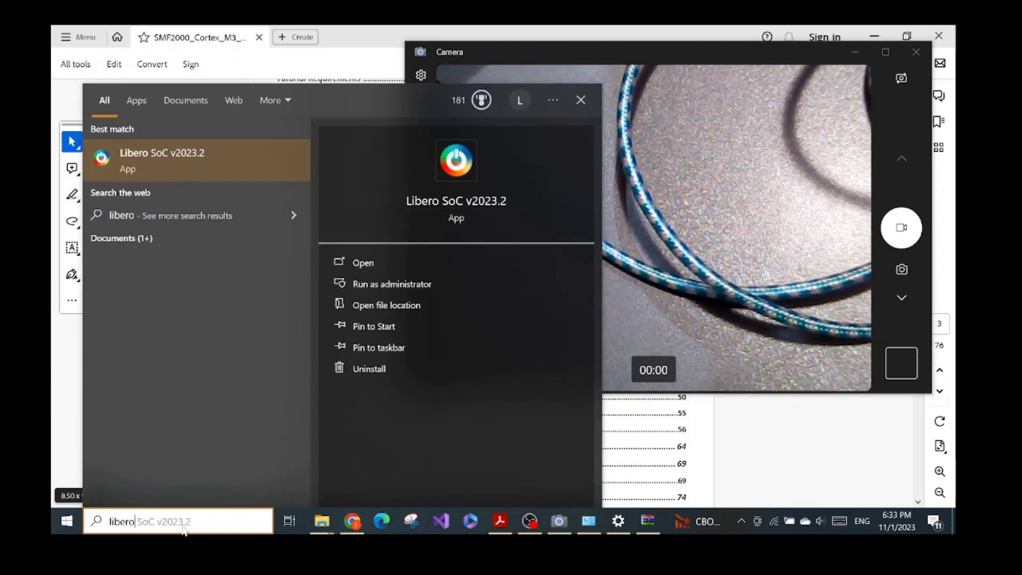
{"action": "key", "text": "Return"}
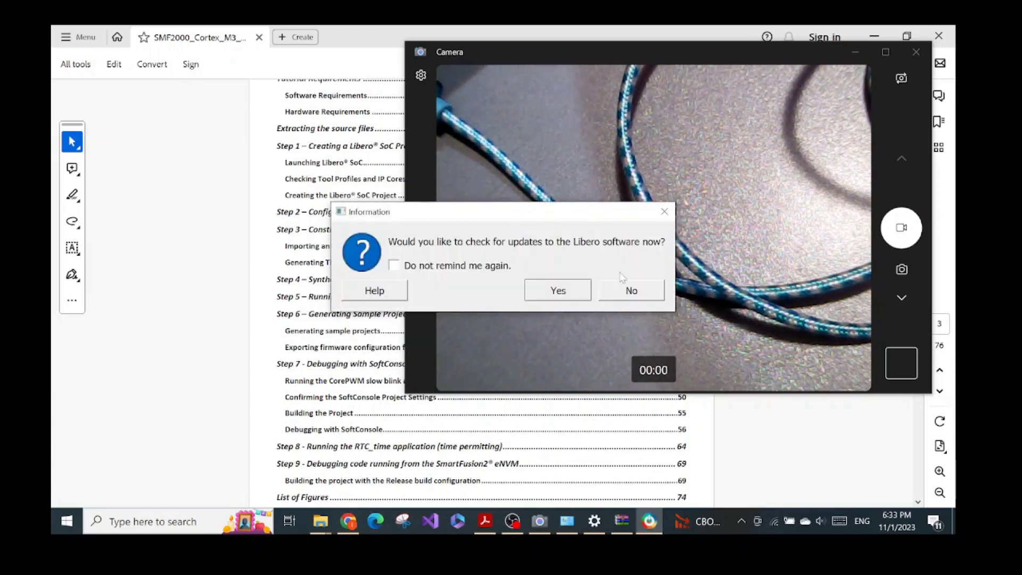
{"action": "left_click", "coordinate": [628, 290]}
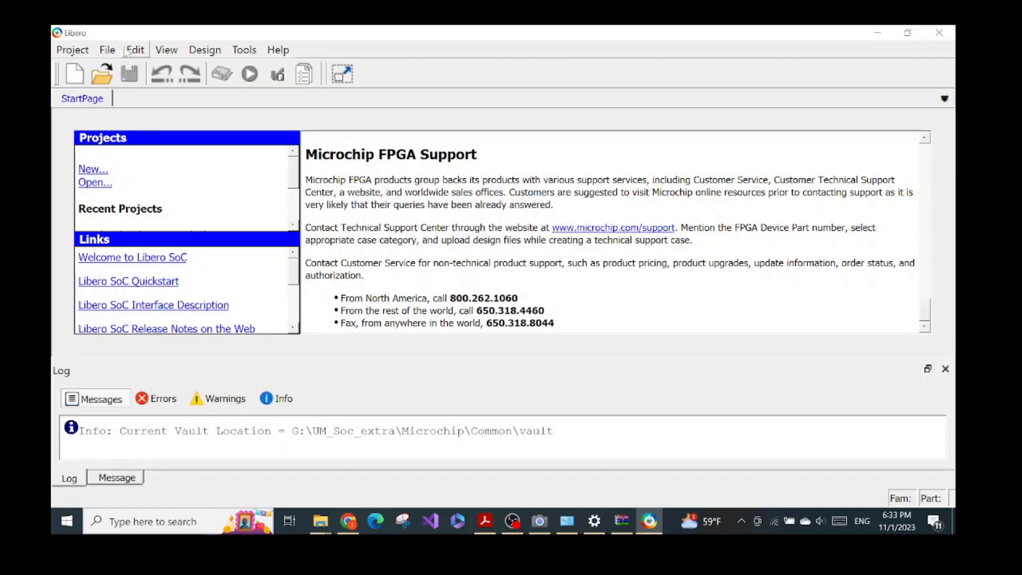
{"action": "left_click", "coordinate": [73, 50]}
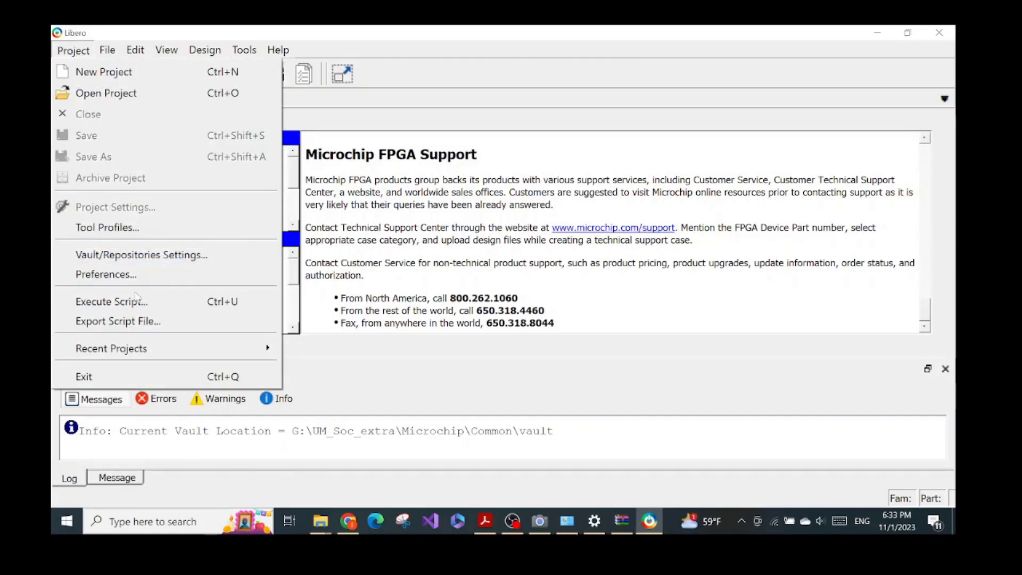
{"action": "left_click", "coordinate": [111, 301]}
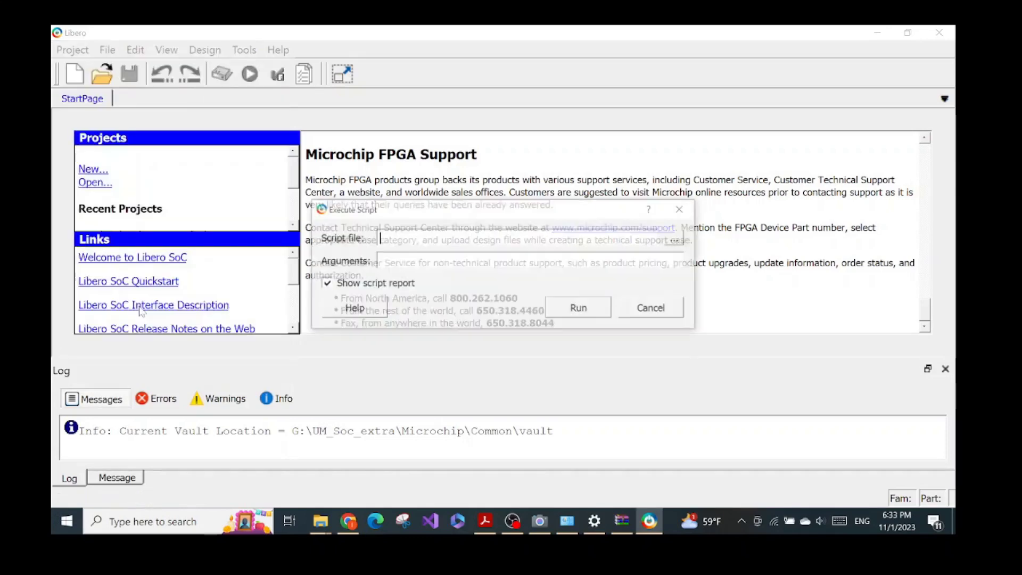
{"action": "left_click", "coordinate": [674, 240]}
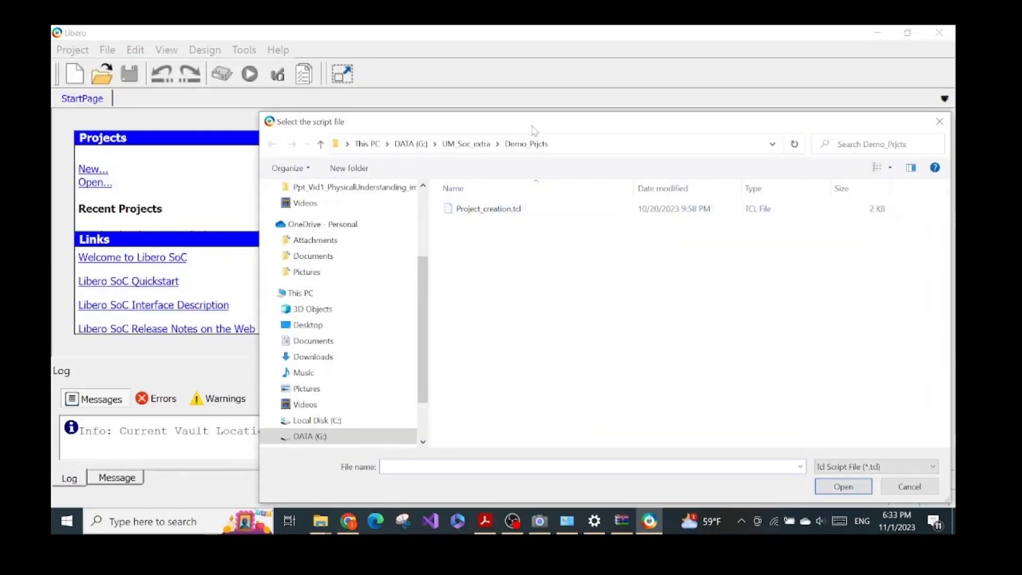
{"action": "left_click_drag", "start_coordinate": [533, 125], "coordinate": [453, 100]}
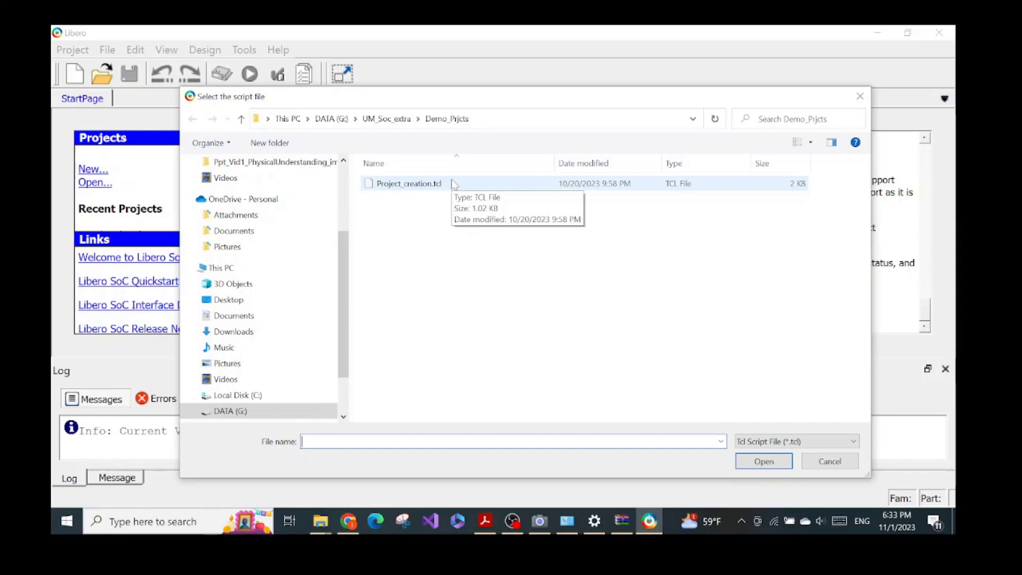
{"action": "left_click", "coordinate": [842, 465]}
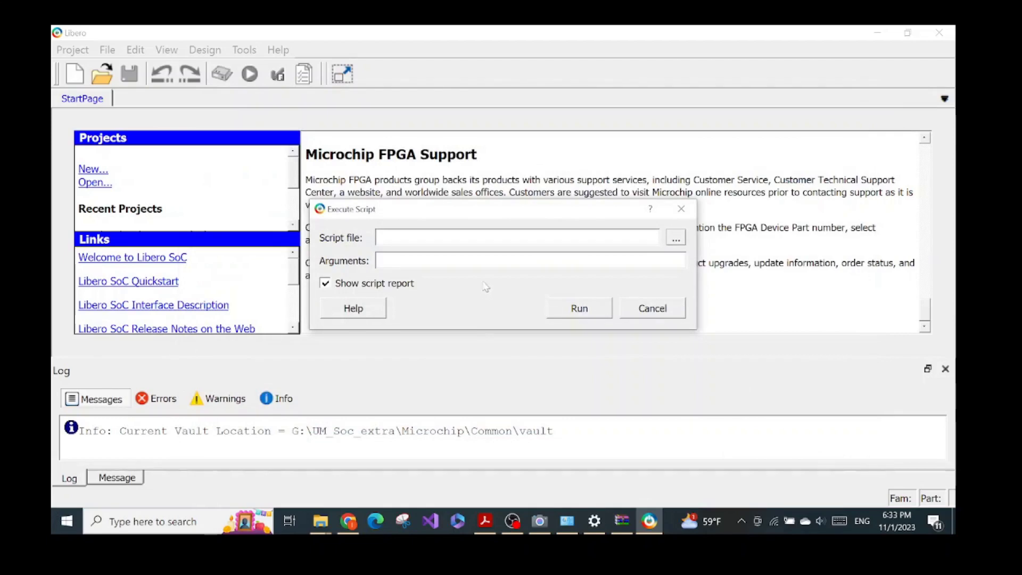
{"action": "left_click", "coordinate": [638, 311]}
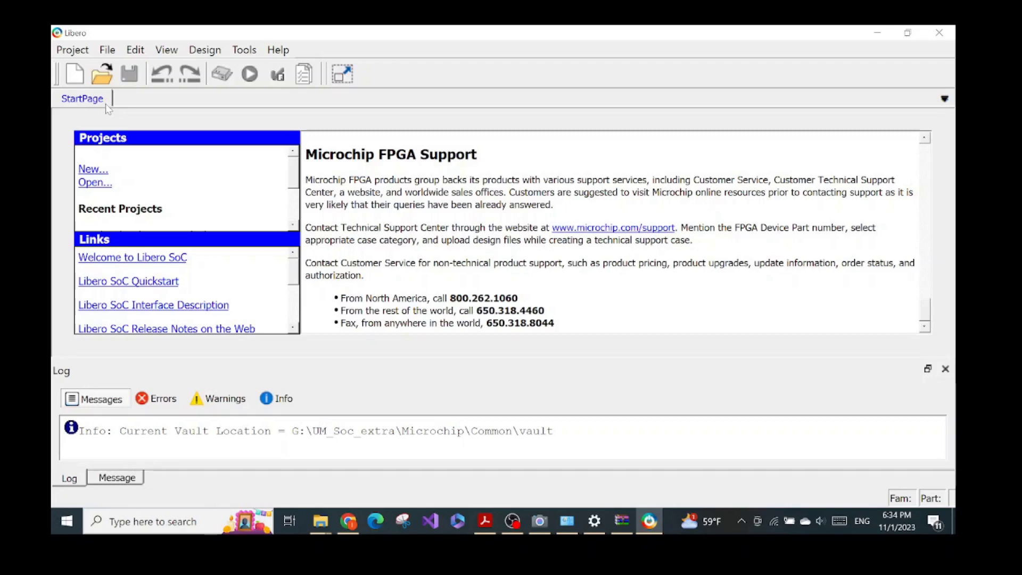
Start a new project and name it Trial1_Cortex_M3, located in G:/UM_Soc_extra/Demo_Prjcts.
{"action": "left_click", "coordinate": [73, 50]}
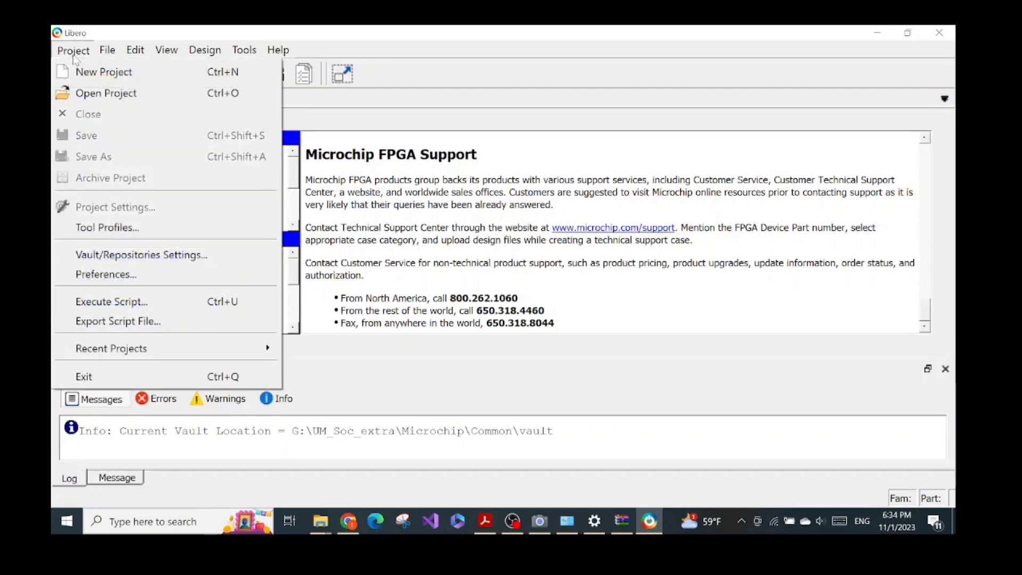
{"action": "left_click", "coordinate": [85, 78]}
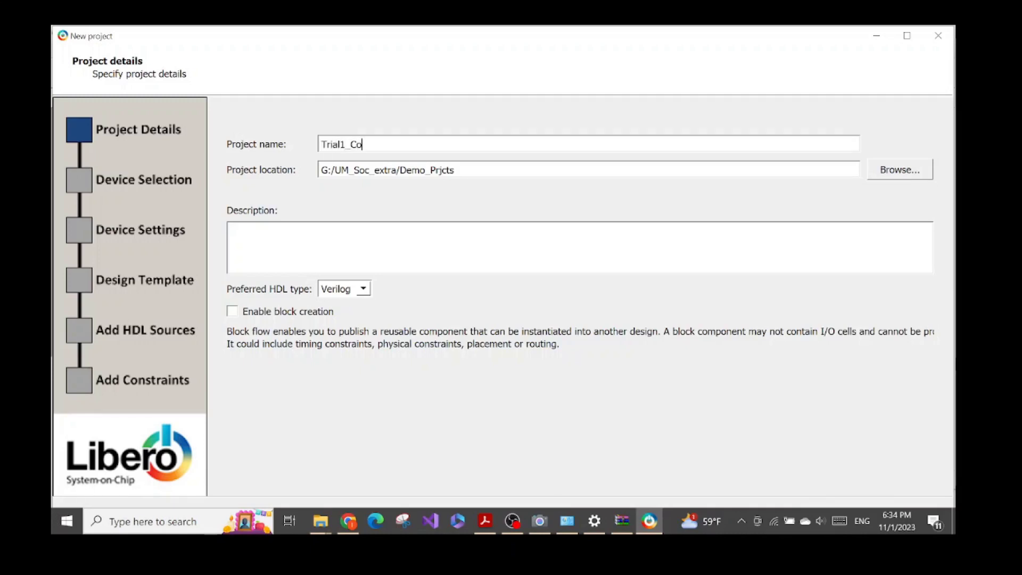
{"action": "type", "text": "tr"}
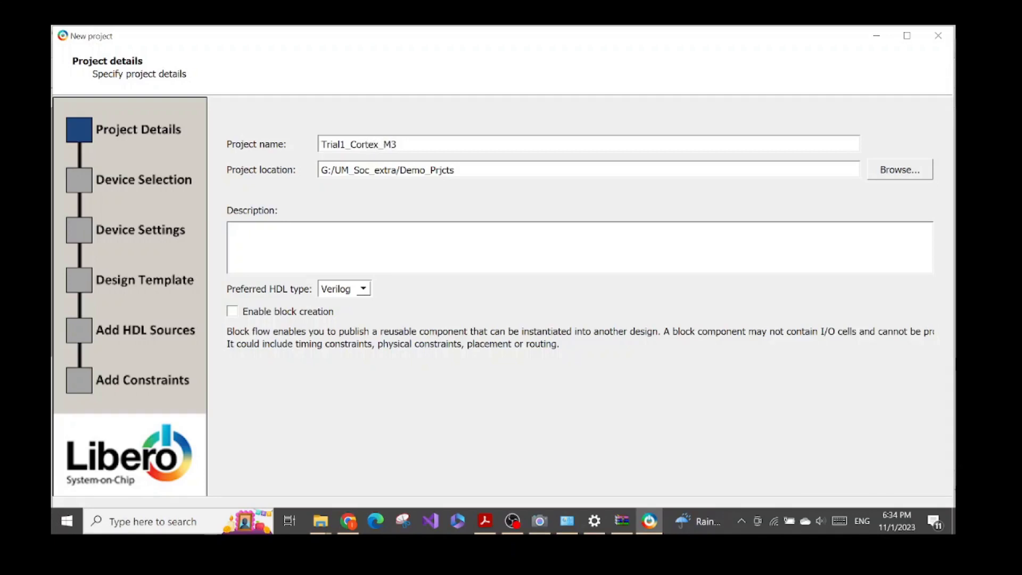
{"action": "key", "text": "shift+Left"}
{"action": "key", "text": "shift+Left"}
{"action": "key", "text": "shift+Left"}
{"action": "key", "text": "shift+Left"}
{"action": "key", "text": "shift+Left"}
{"action": "key", "text": "shift+Left"}
{"action": "key", "text": "shift+Left"}
{"action": "key", "text": "shift+Left"}
{"action": "key", "text": "shift+Left"}
{"action": "key", "text": "shift+Left"}
{"action": "key", "text": "shift+Left"}
{"action": "key", "text": "shift+Left"}
{"action": "key", "text": "shift+Left"}
{"action": "key", "text": "shift+Left"}
{"action": "key", "text": "shift+Left"}
{"action": "key", "text": "shift+Left"}
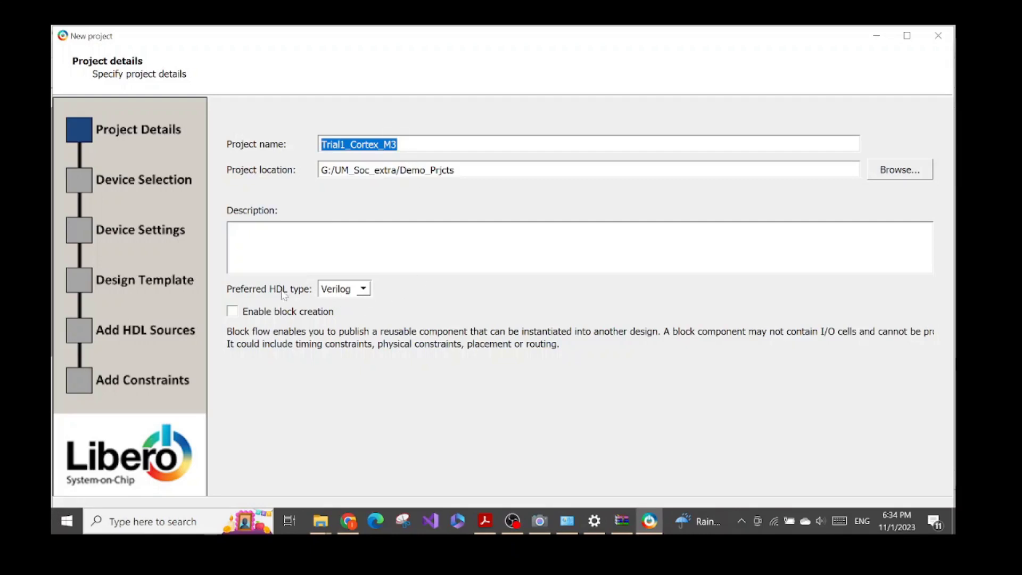
Set the preferred HDL type to VHDL, and view the connected board in the Camera app.
{"action": "left_click", "coordinate": [326, 291]}
{"action": "left_click", "coordinate": [346, 318]}
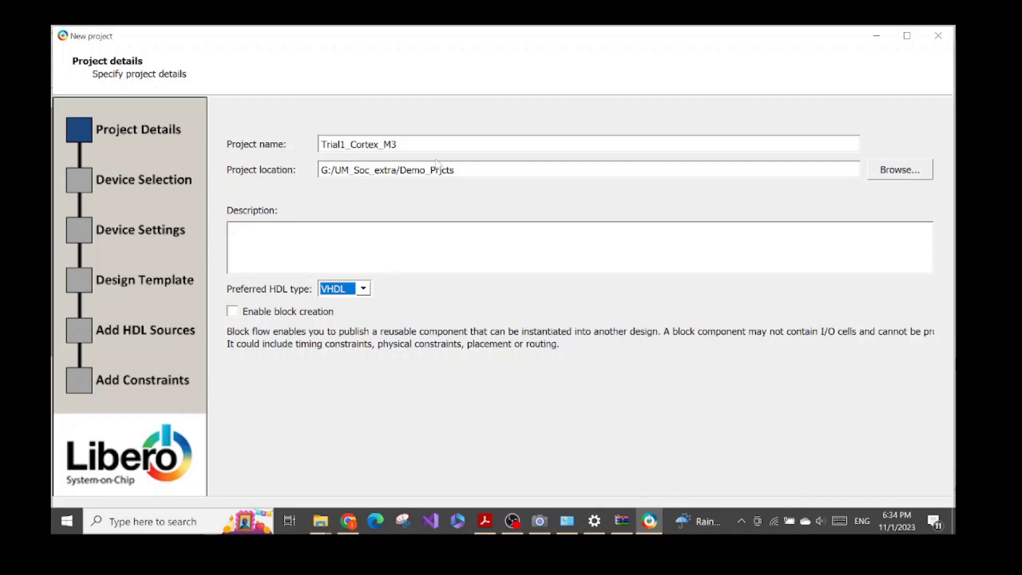
{"action": "left_click", "coordinate": [539, 522]}
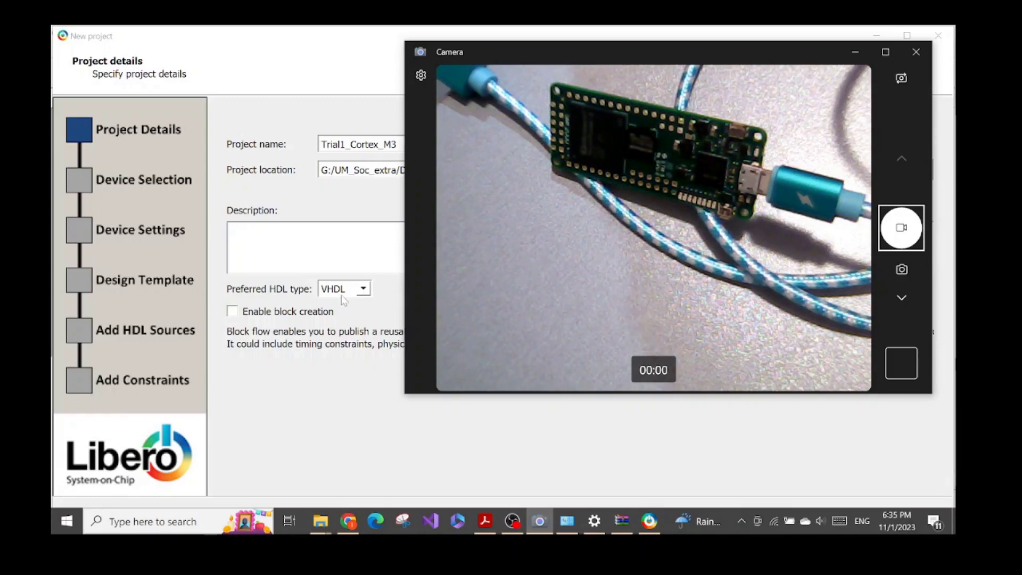
{"action": "left_click", "coordinate": [362, 59]}
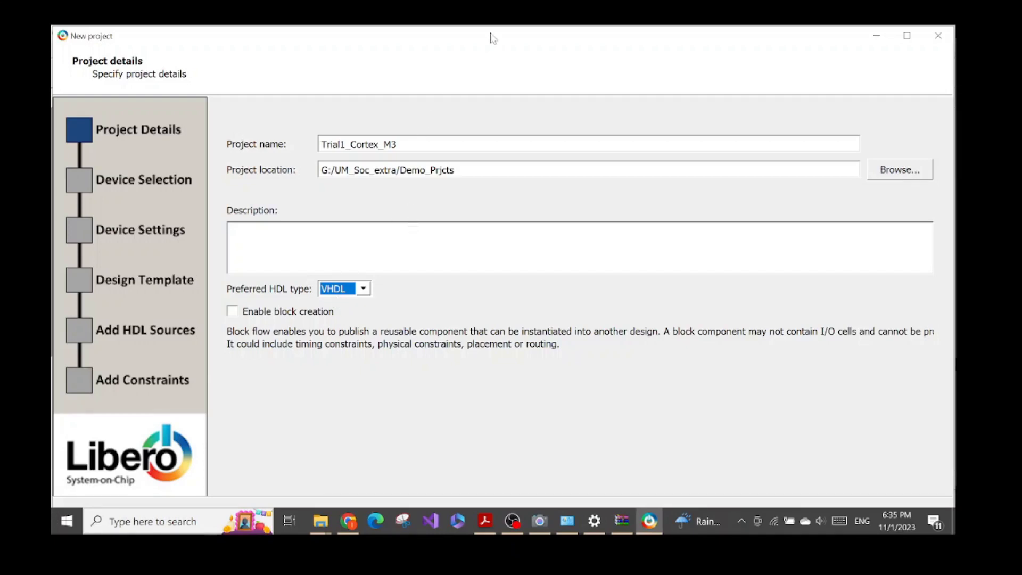
Maximize the New project window and proceed to device selection.
{"action": "double_click", "coordinate": [491, 38]}
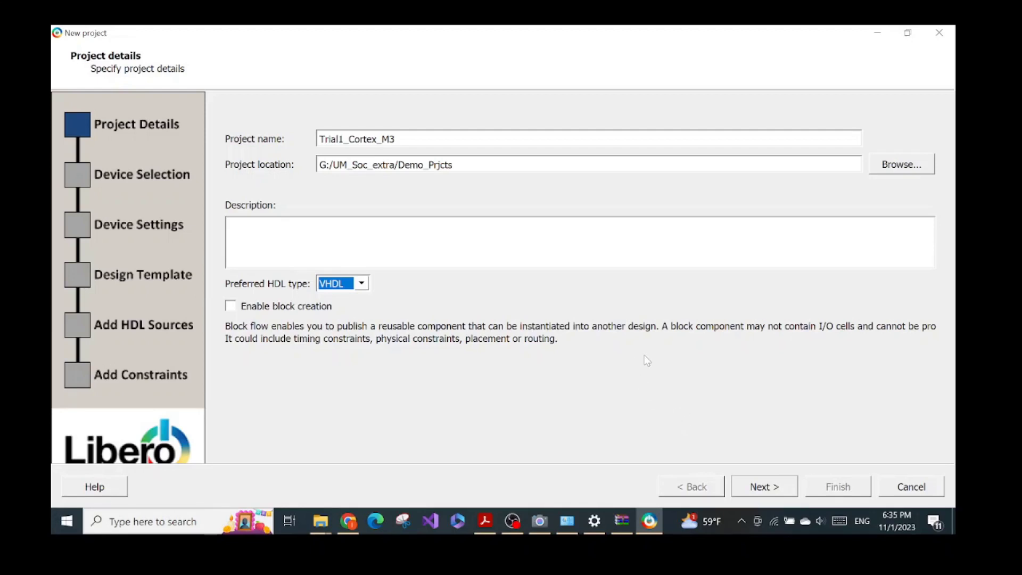
{"action": "double_click", "coordinate": [563, 36]}
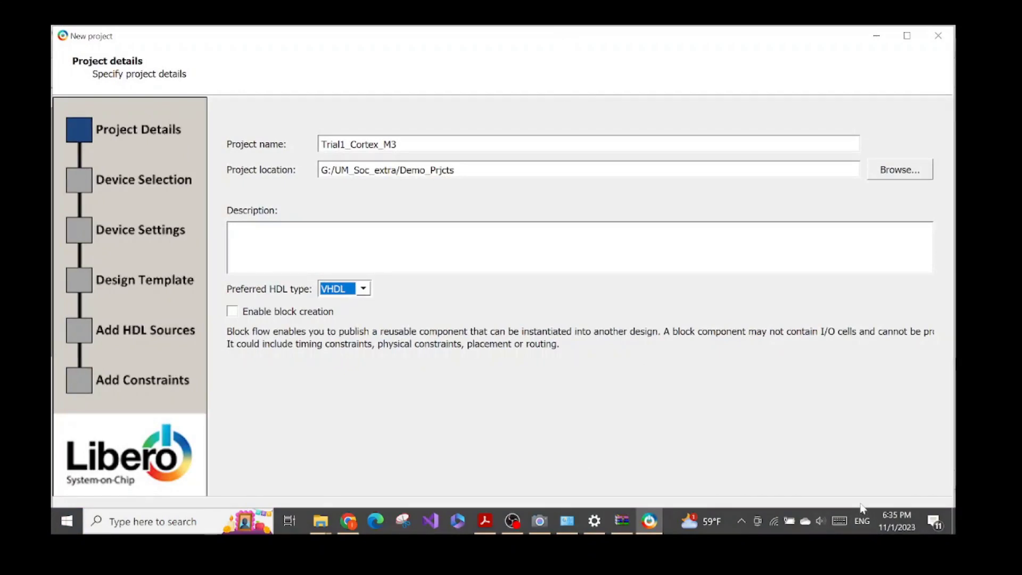
{"action": "double_click", "coordinate": [570, 43]}
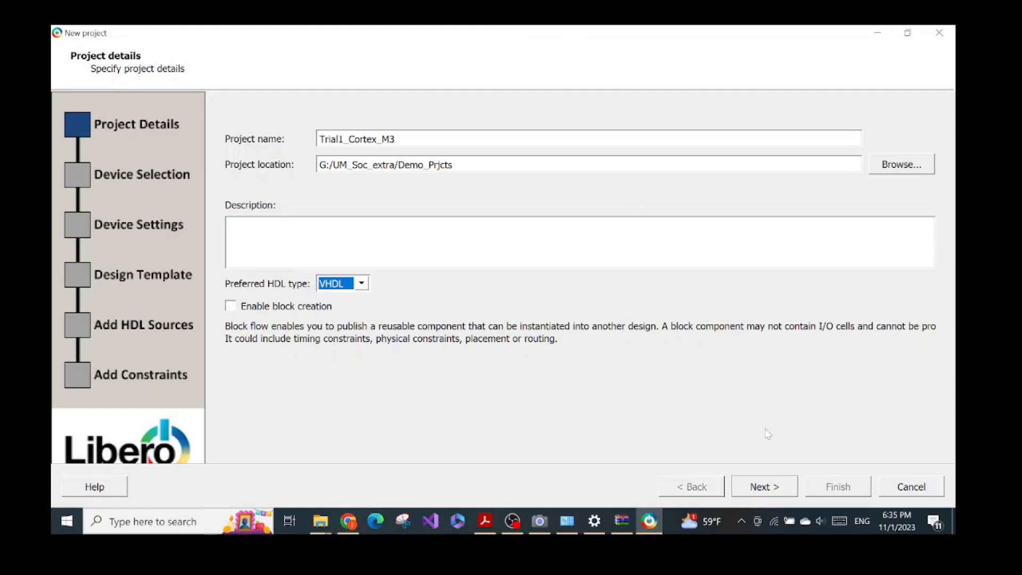
{"action": "left_click", "coordinate": [765, 487]}
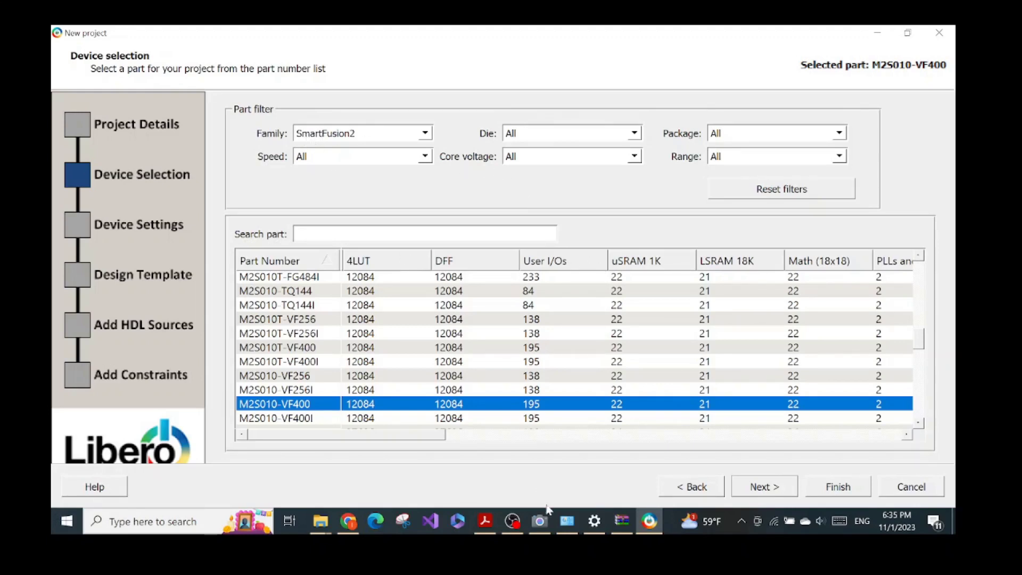
Check the board in the Camera app and filter the SmartFusion2 parts by die M2S010 and package 400 VF.
{"action": "left_click", "coordinate": [539, 521]}
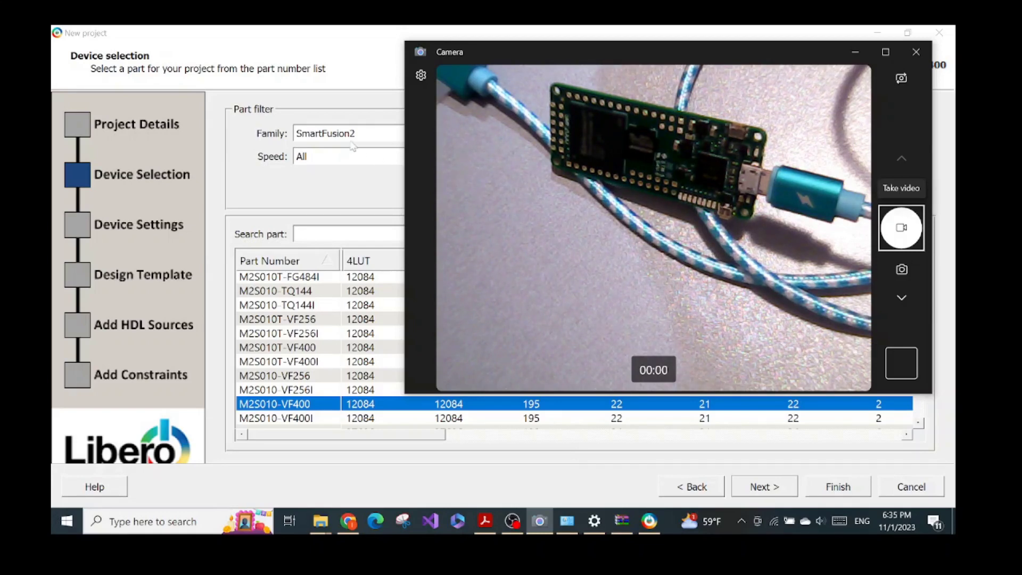
{"action": "left_click_drag", "start_coordinate": [607, 47], "coordinate": [489, 190]}
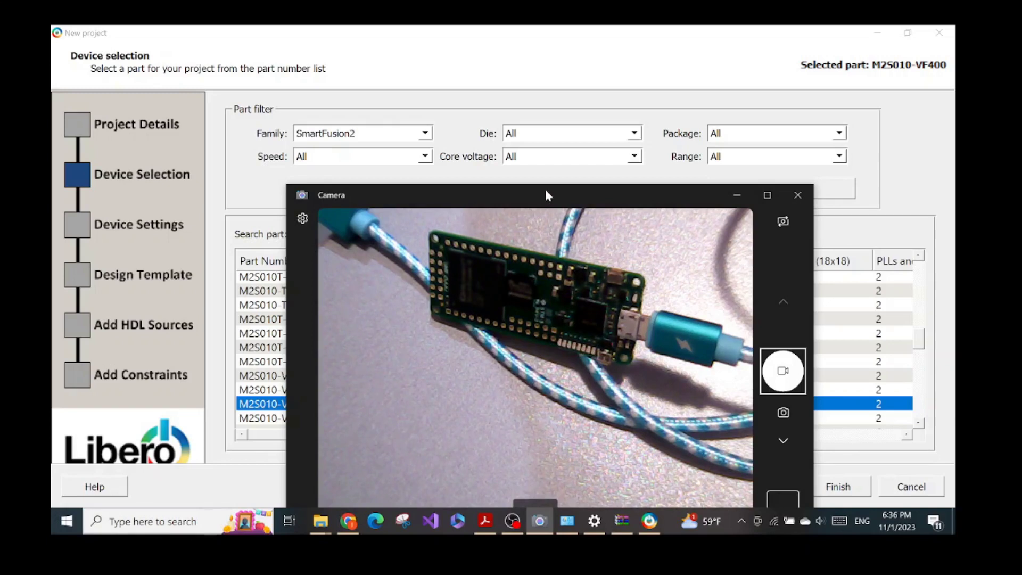
{"action": "left_click", "coordinate": [567, 133]}
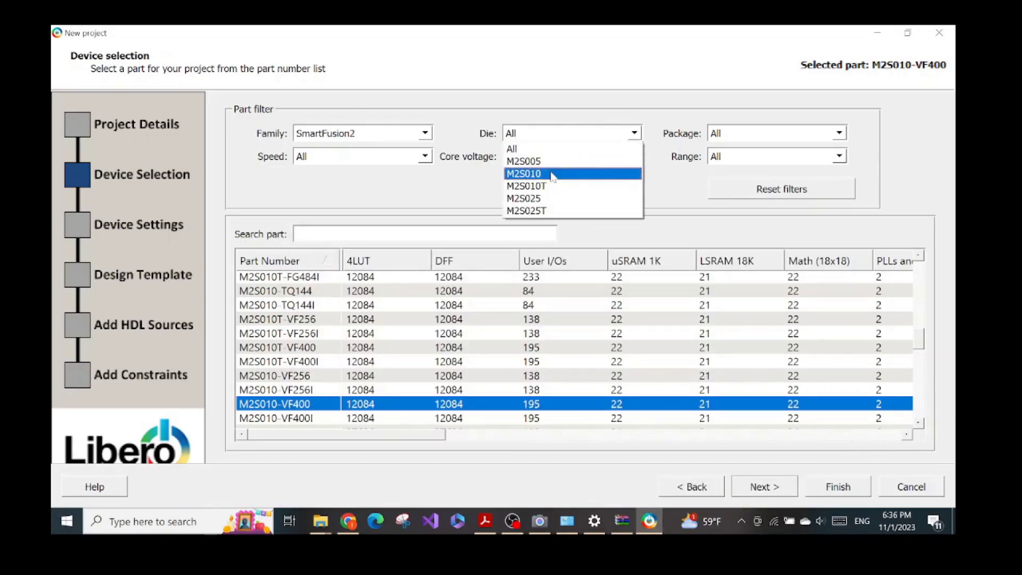
{"action": "left_click", "coordinate": [553, 176]}
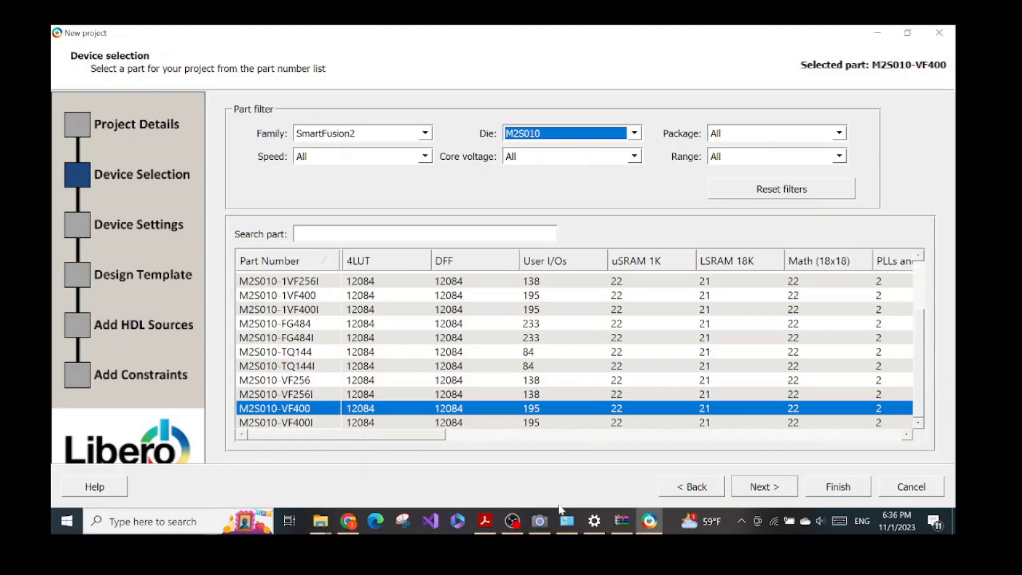
{"action": "left_click", "coordinate": [539, 521]}
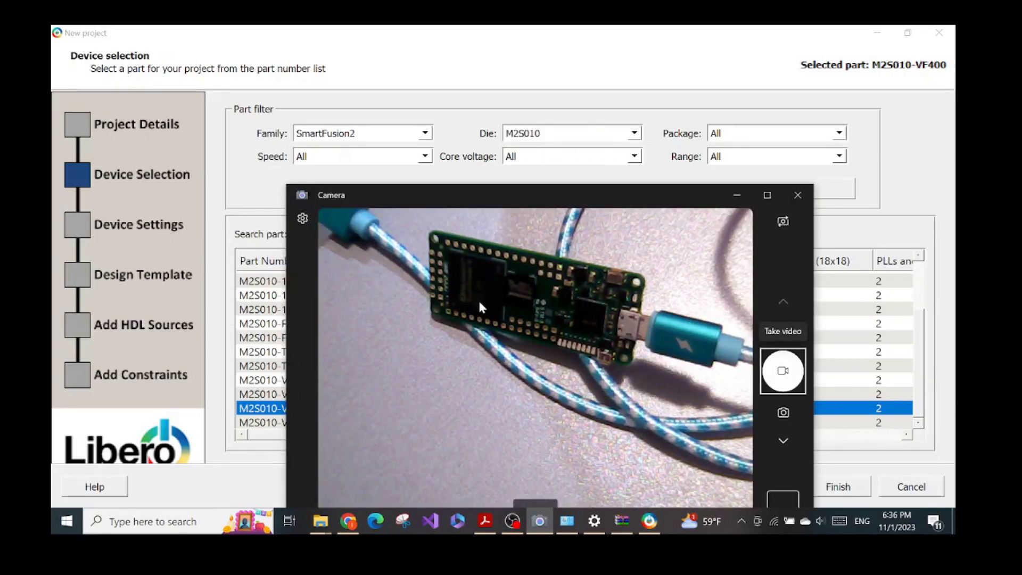
{"action": "left_click", "coordinate": [674, 121]}
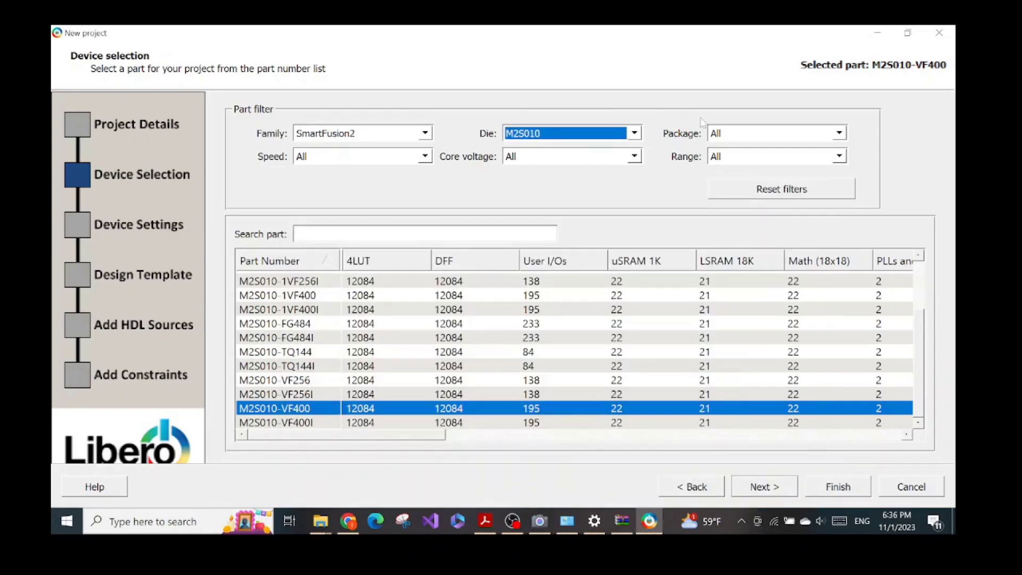
{"action": "left_click", "coordinate": [740, 134]}
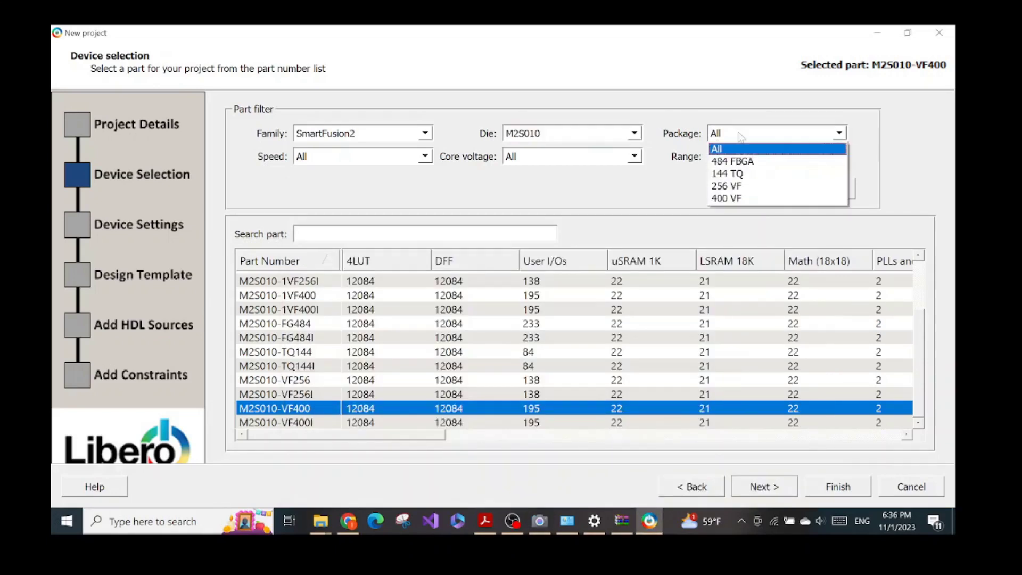
{"action": "left_click", "coordinate": [745, 199]}
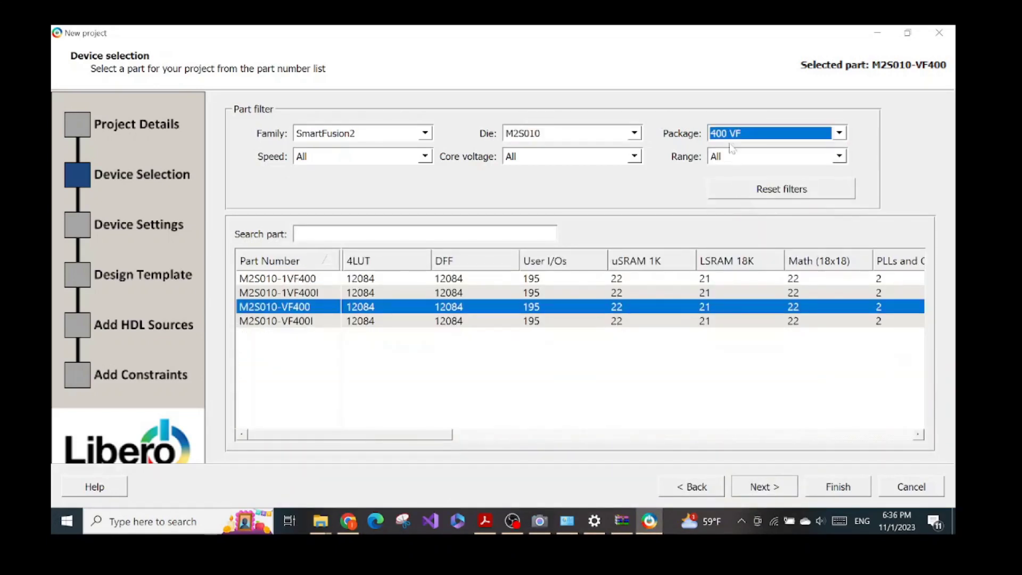
Narrow the part filter to speed STD, core voltage 1.2 and range COM.
{"action": "left_click", "coordinate": [424, 158]}
{"action": "left_click", "coordinate": [414, 198]}
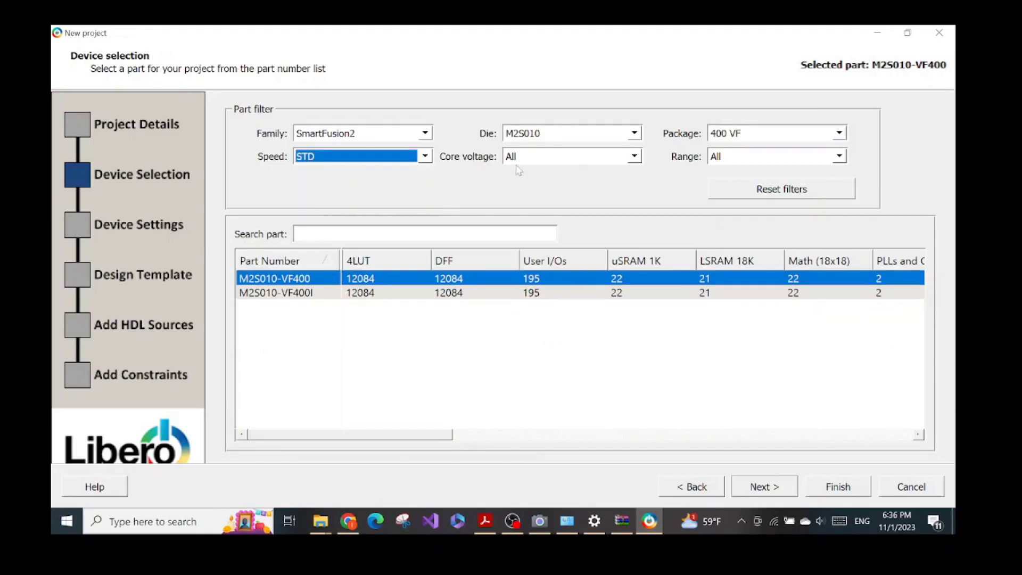
{"action": "left_click", "coordinate": [528, 159]}
{"action": "left_click", "coordinate": [527, 187]}
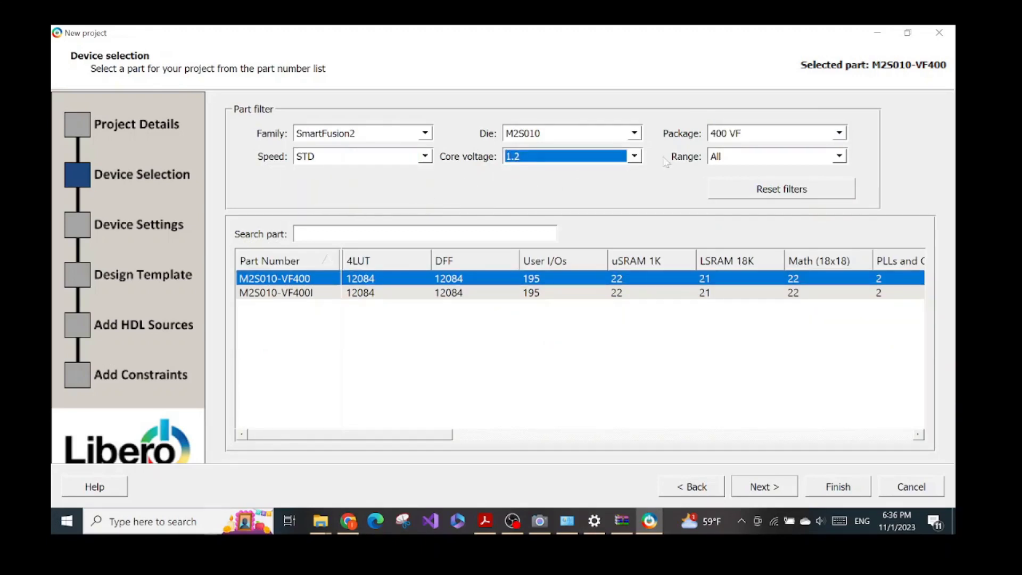
{"action": "left_click", "coordinate": [725, 160]}
{"action": "left_click", "coordinate": [729, 182]}
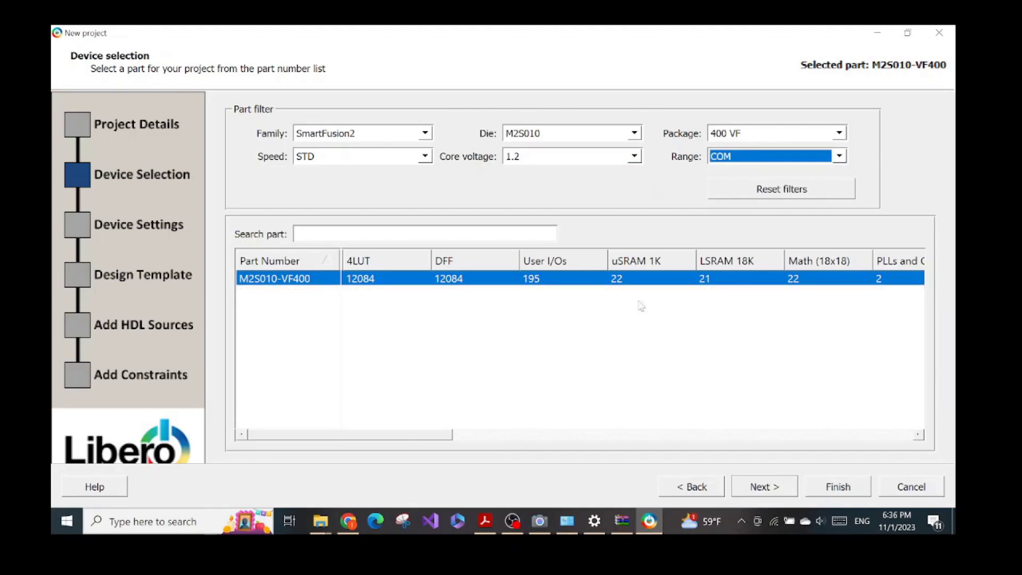
Open Project_creation.tcl from the Demo_Prjcts folder in Notepad++.
{"action": "left_click", "coordinate": [320, 522]}
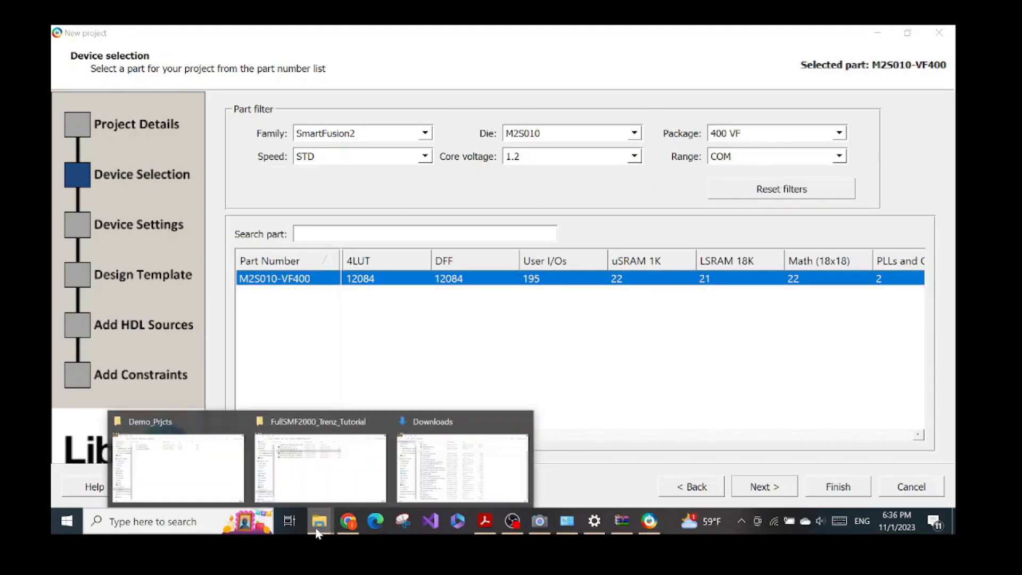
{"action": "left_click", "coordinate": [215, 469]}
{"action": "left_click", "coordinate": [309, 128]}
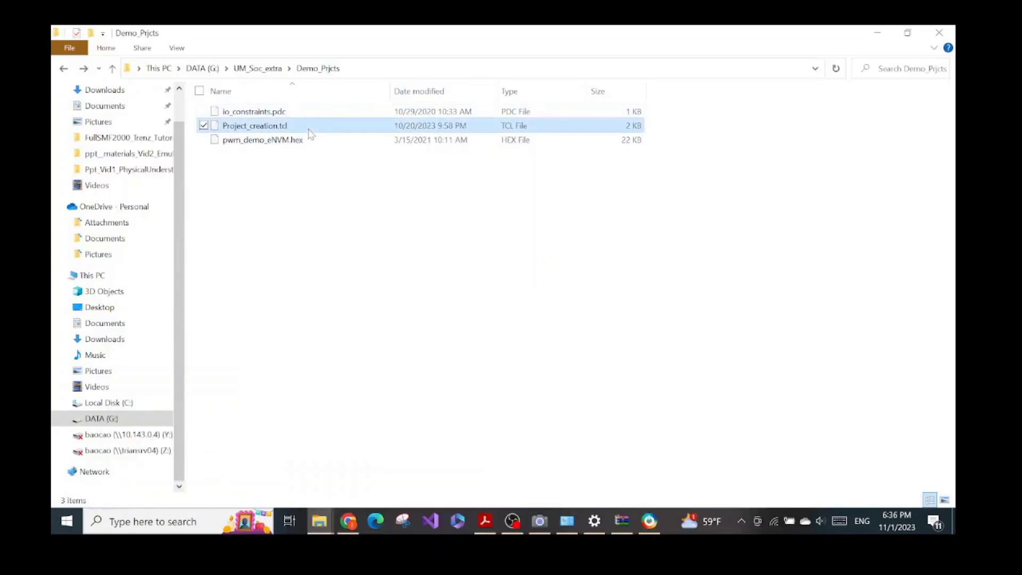
{"action": "right_click", "coordinate": [310, 132]}
{"action": "left_click", "coordinate": [251, 213]}
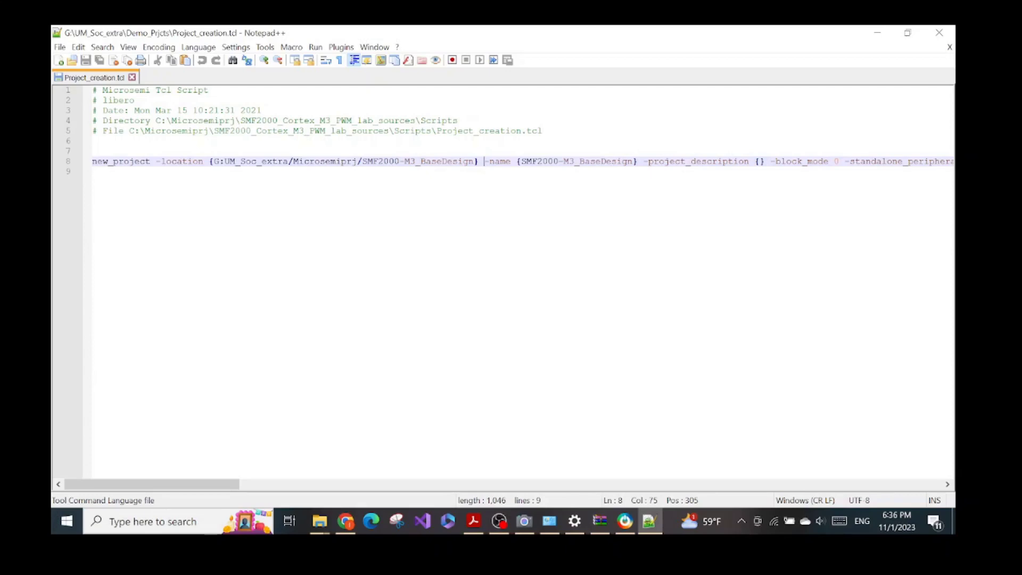
Break the new_project command so that -location and -name start their own lines, and point out the SMF2000-M3_BaseDesign name.
{"action": "left_click", "coordinate": [155, 161]}
{"action": "key", "text": "Return"}
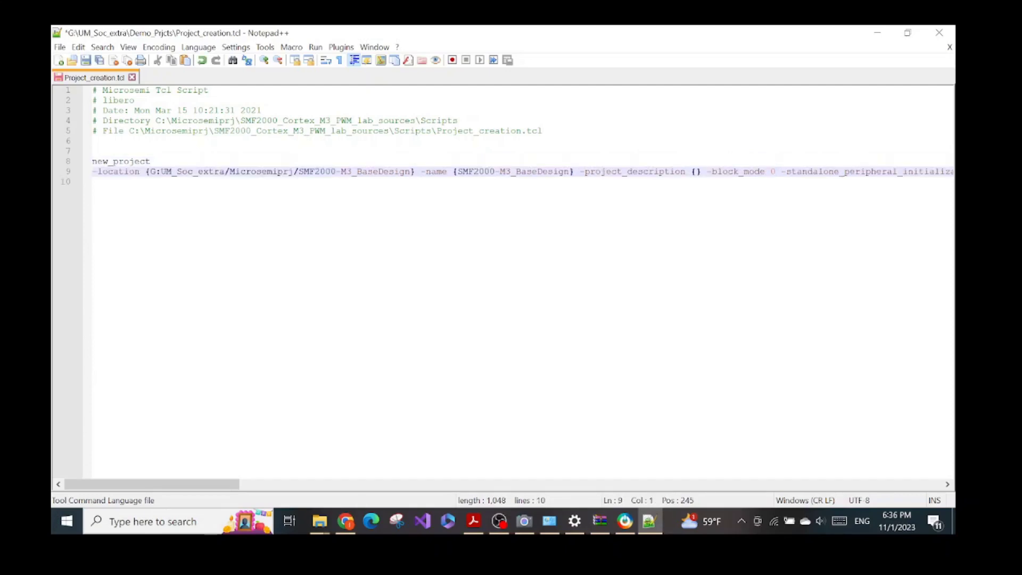
{"action": "left_click", "coordinate": [420, 171]}
{"action": "key", "text": "Return"}
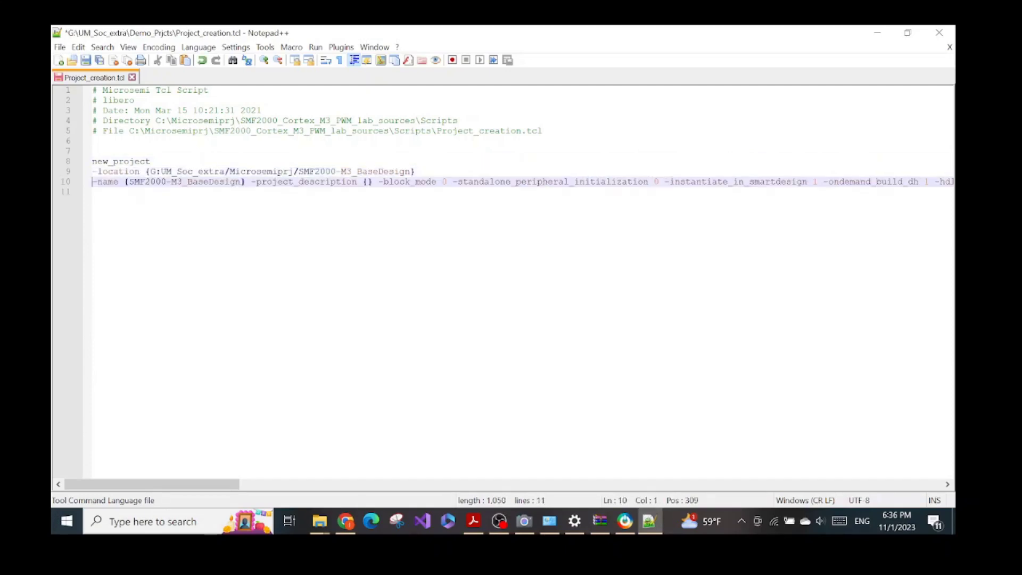
{"action": "left_click_drag", "start_coordinate": [131, 181], "coordinate": [241, 181]}
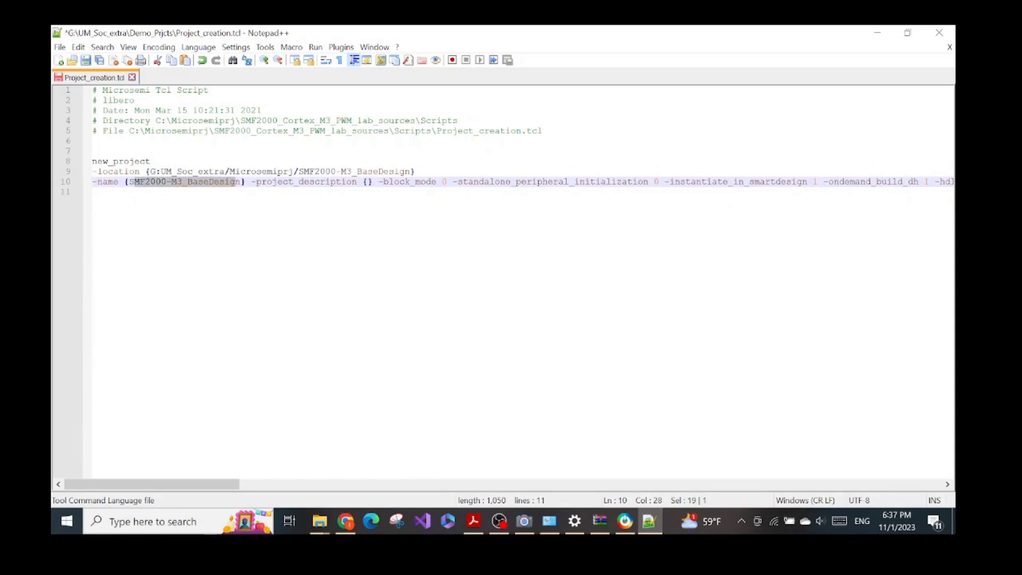
{"action": "left_click", "coordinate": [92, 192]}
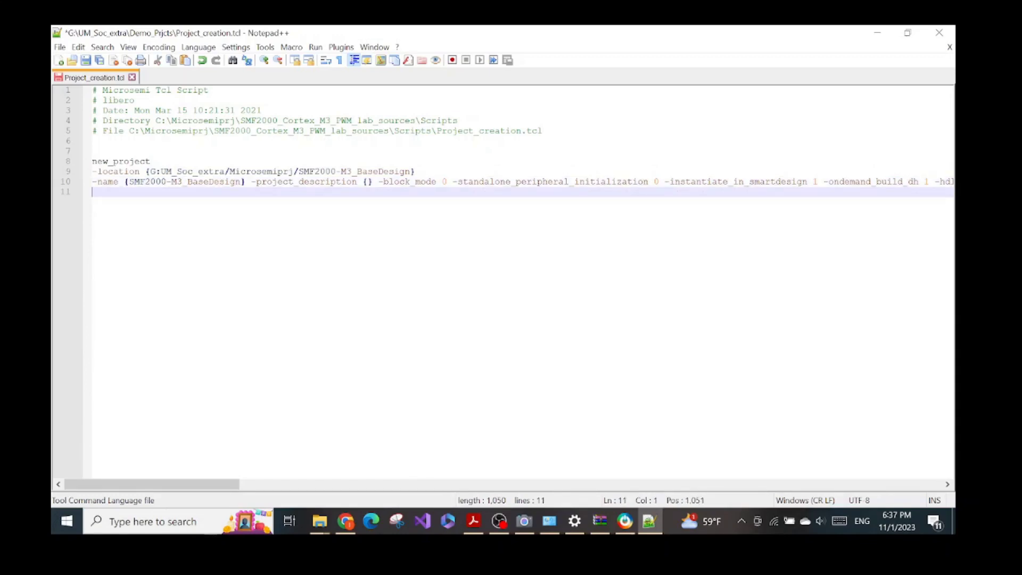
Break the new_project command further so that -hdl, -family and -die each start their own line.
{"action": "left_click_drag", "start_coordinate": [226, 484], "coordinate": [316, 487]}
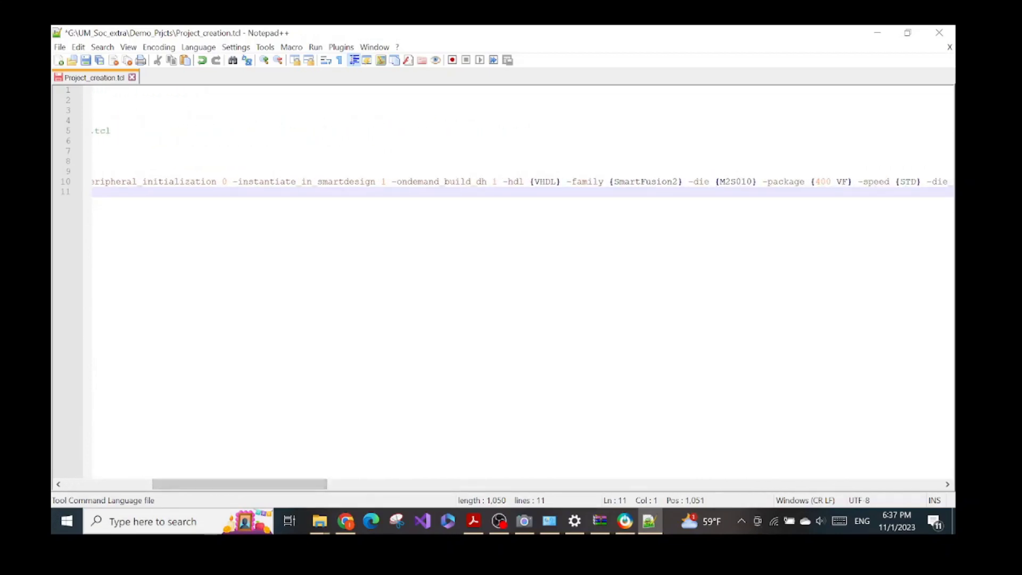
{"action": "left_click", "coordinate": [503, 181]}
{"action": "key", "text": "Return"}
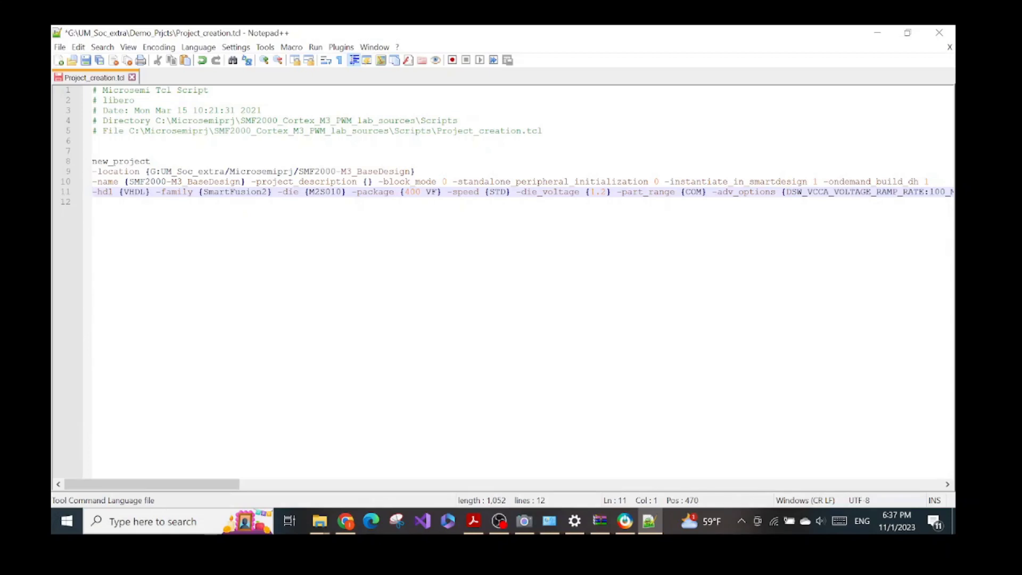
{"action": "left_click", "coordinate": [155, 192]}
{"action": "key", "text": "Return"}
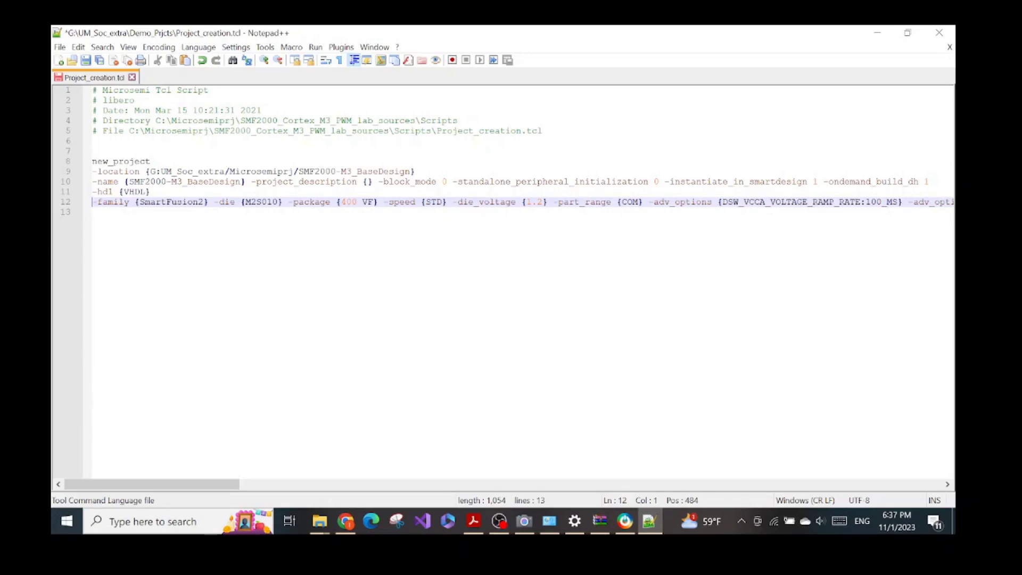
{"action": "left_click", "coordinate": [214, 202]}
{"action": "key", "text": "Return"}
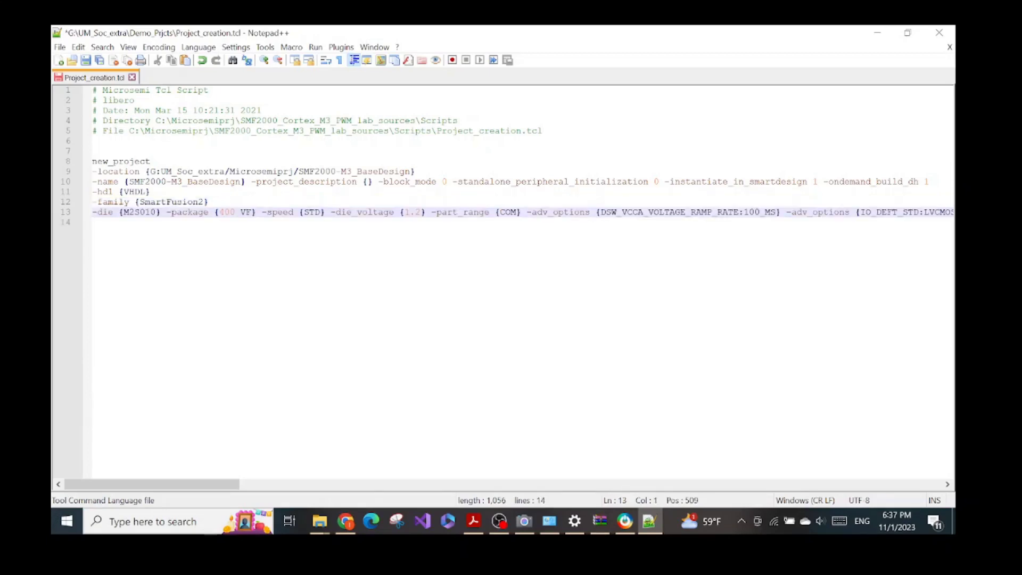
Put -package, -speed, -die_voltage, -part_range and the first -adv_options each at the start of its own line.
{"action": "left_click", "coordinate": [167, 212]}
{"action": "key", "text": "Return"}
{"action": "left_click", "coordinate": [187, 222]}
{"action": "key", "text": "Return"}
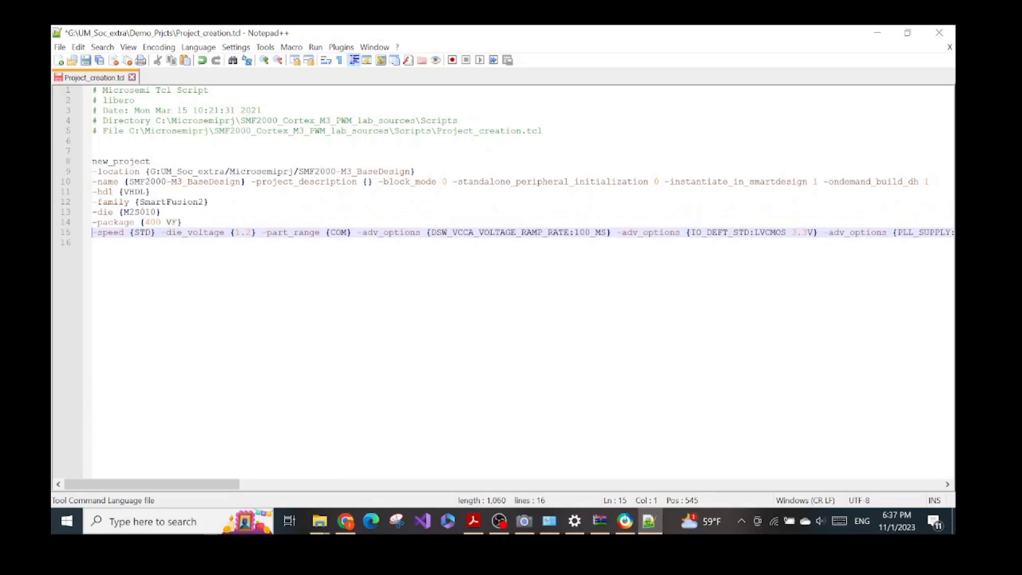
{"action": "left_click", "coordinate": [161, 232]}
{"action": "key", "text": "Return"}
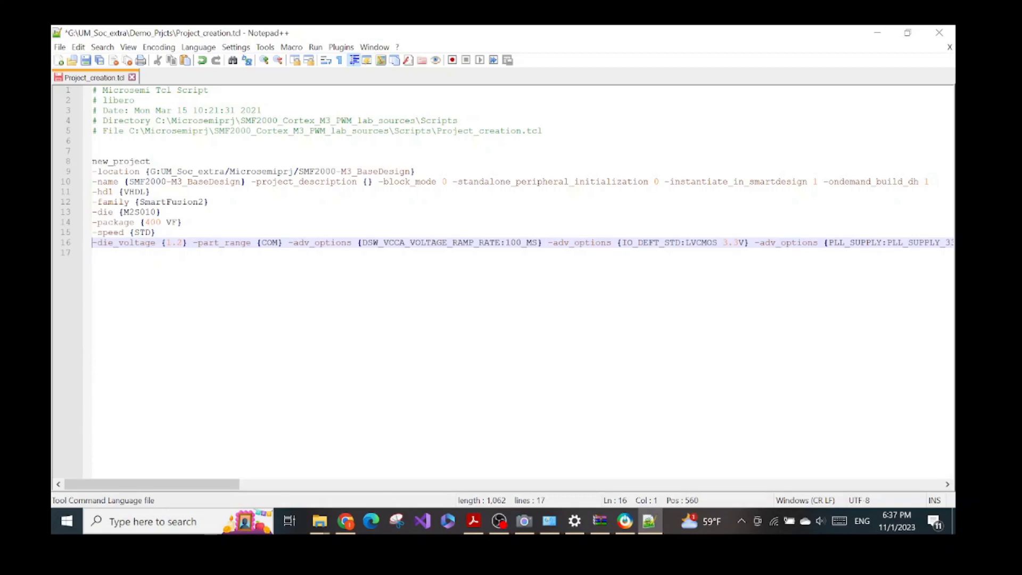
{"action": "left_click", "coordinate": [190, 242]}
{"action": "key", "text": "Return"}
{"action": "left_click", "coordinate": [187, 253]}
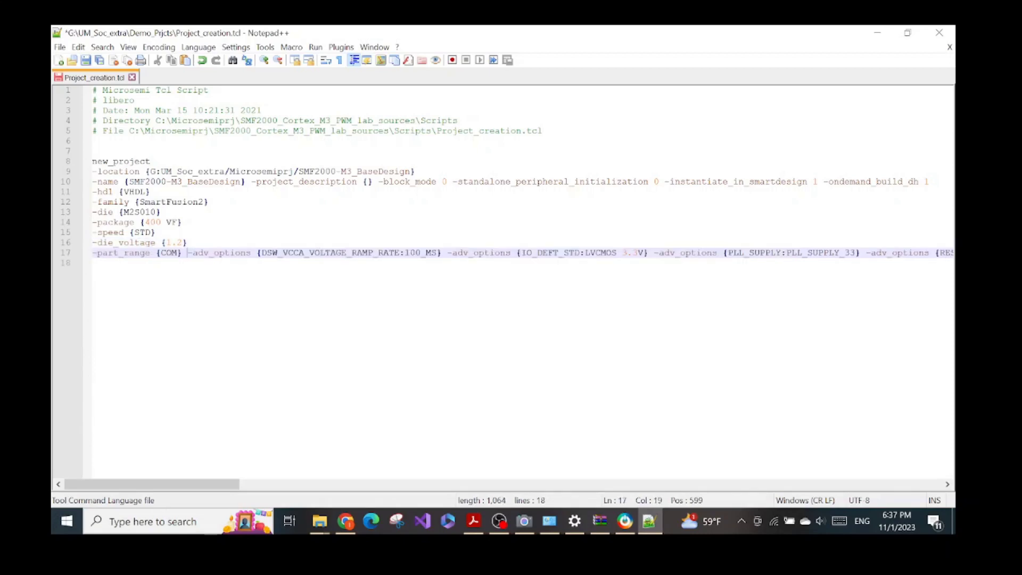
{"action": "key", "text": "Return"}
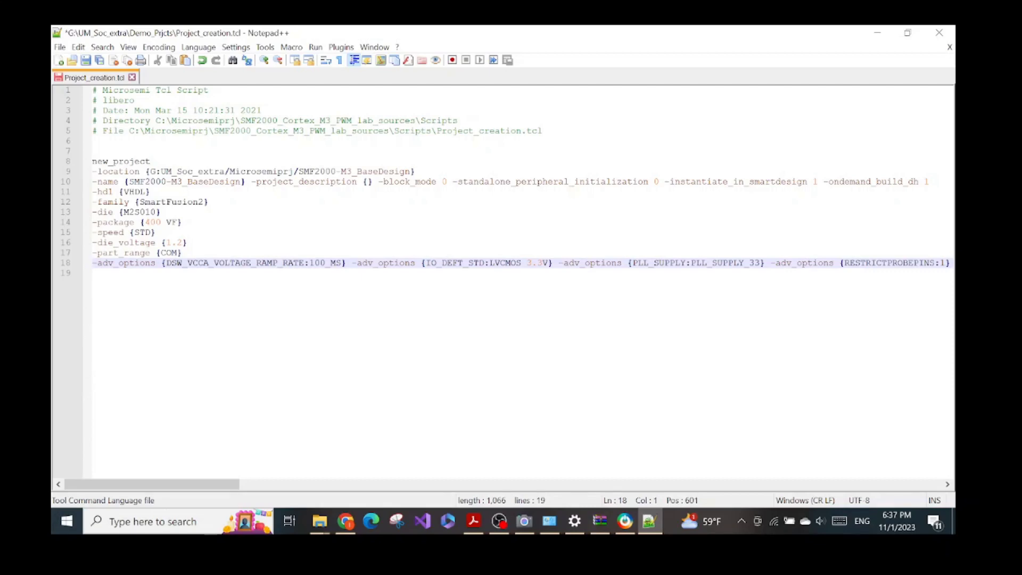
Point out the family, die, package, speed and part range values in the script by highlighting them one after another.
{"action": "double_click", "coordinate": [171, 201]}
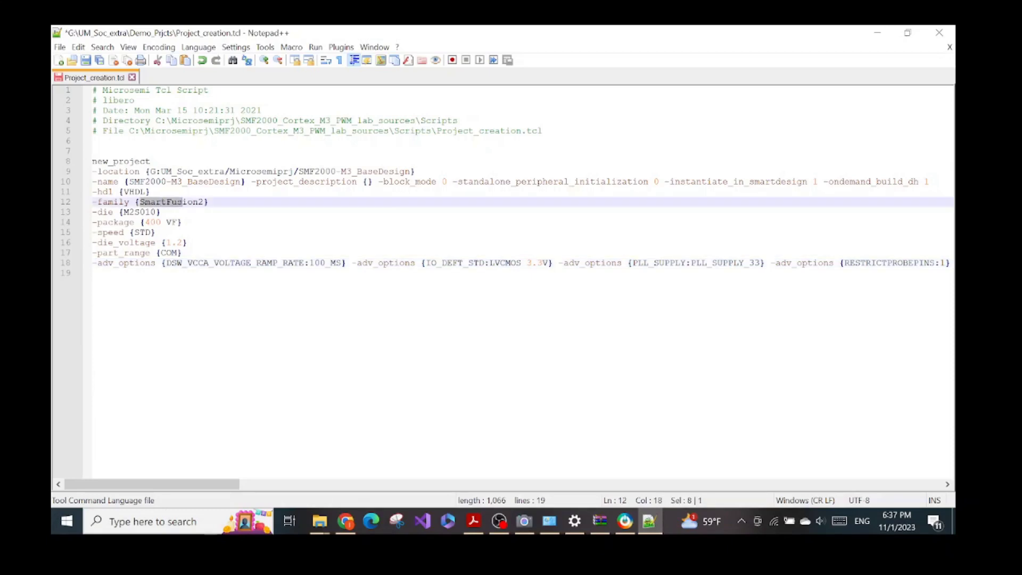
{"action": "double_click", "coordinate": [139, 212]}
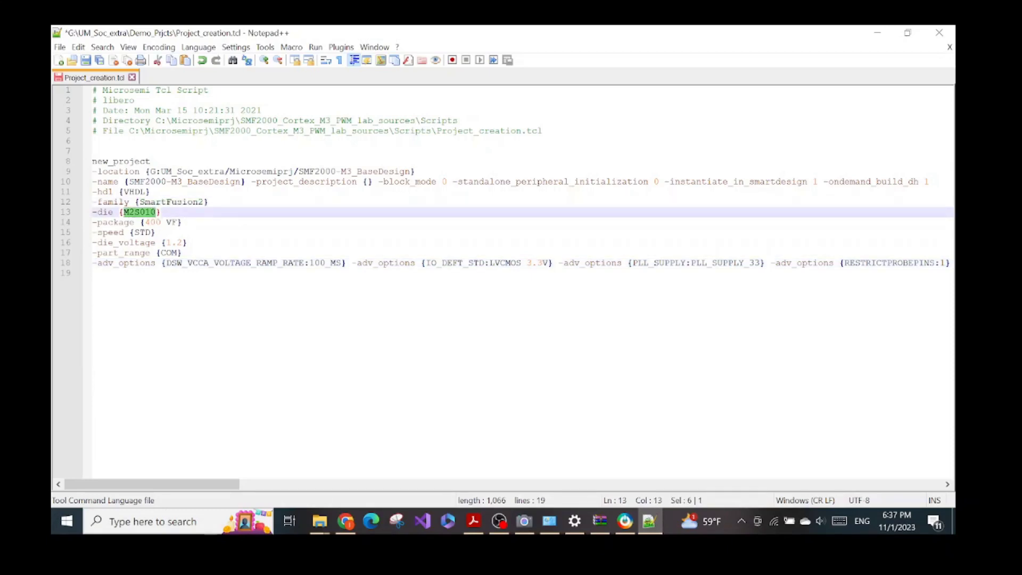
{"action": "left_click_drag", "start_coordinate": [150, 221], "coordinate": [171, 222]}
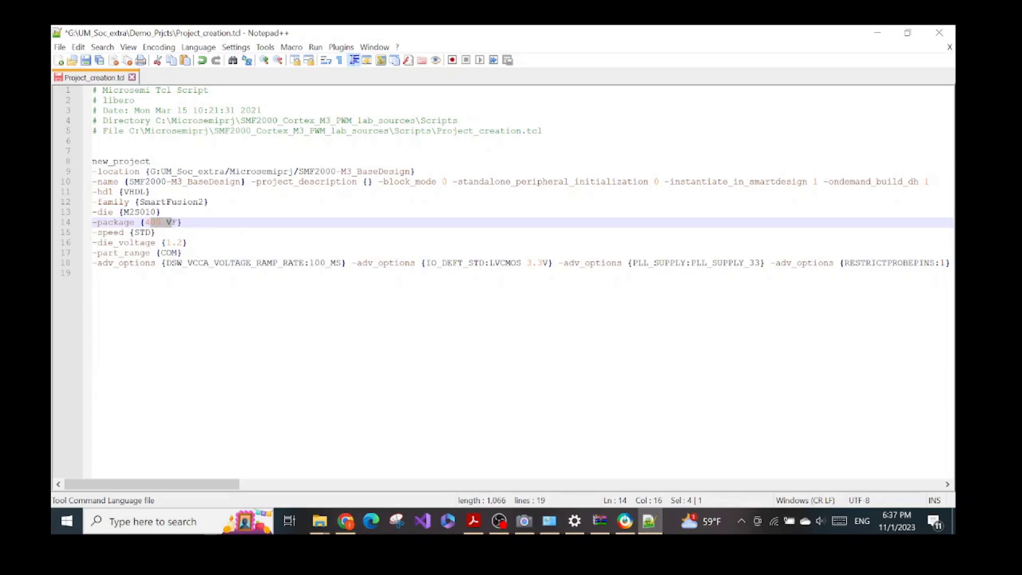
{"action": "double_click", "coordinate": [142, 232]}
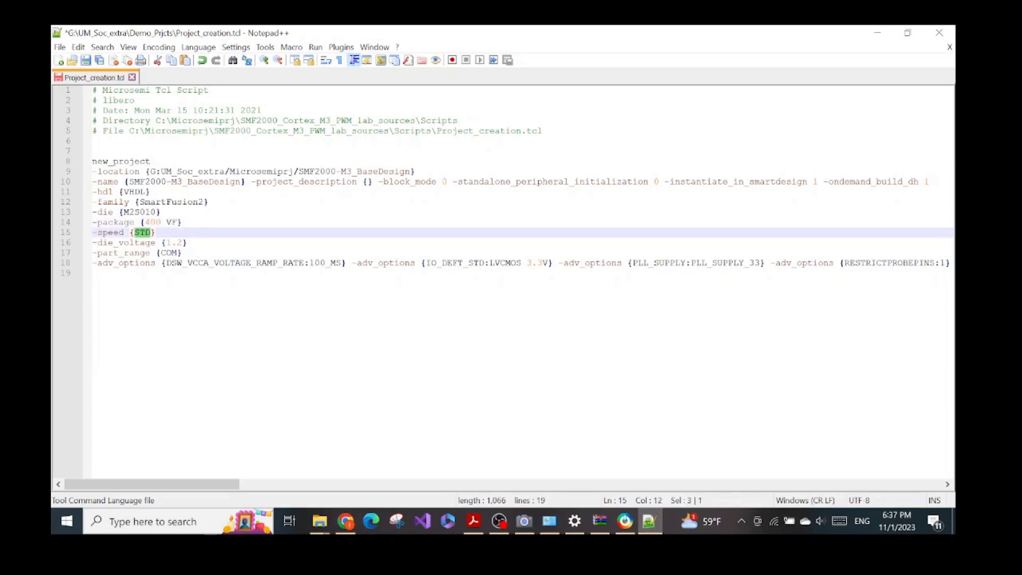
{"action": "mouse_move", "coordinate": [166, 242]}
{"action": "left_mouse_down"}
{"action": "mouse_move", "coordinate": [182, 243]}
{"action": "mouse_move", "coordinate": [177, 252]}
{"action": "left_mouse_up"}
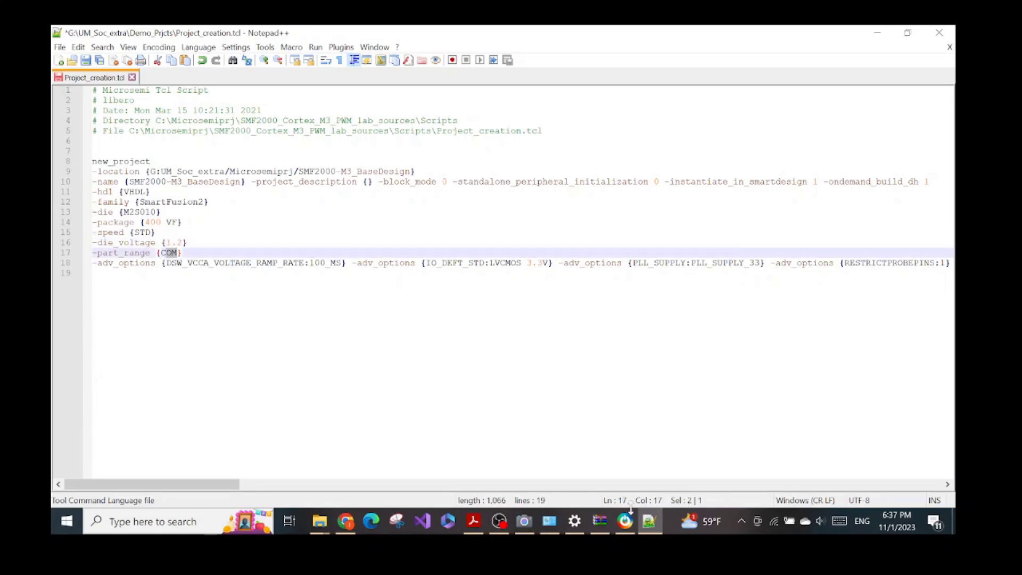
Switch to the Libero New Project wizard, reselect range COM for the M2S010-VF400 part, and advance to the device settings.
{"action": "left_click", "coordinate": [625, 520]}
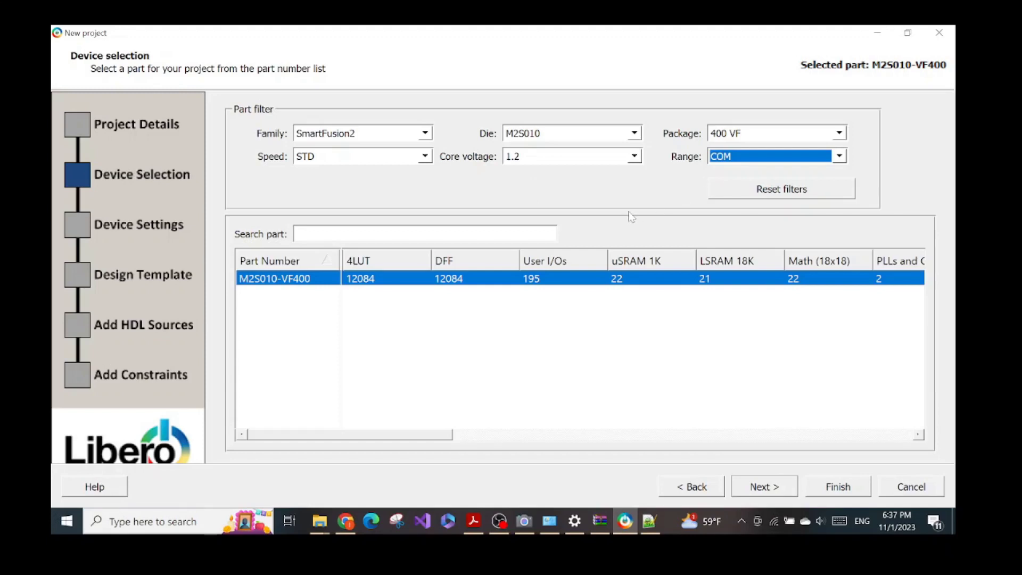
{"action": "left_click", "coordinate": [714, 156]}
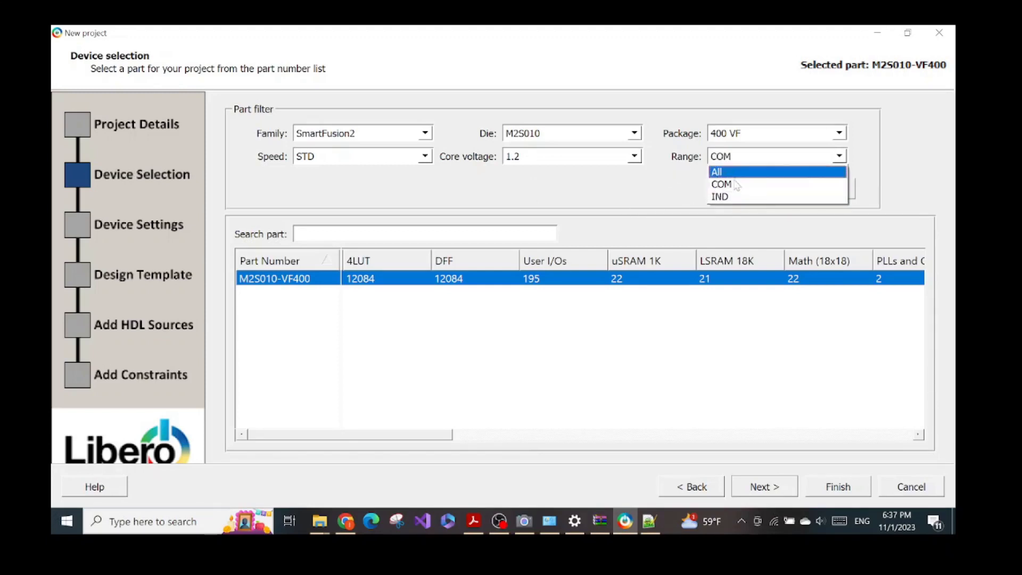
{"action": "left_click", "coordinate": [734, 184]}
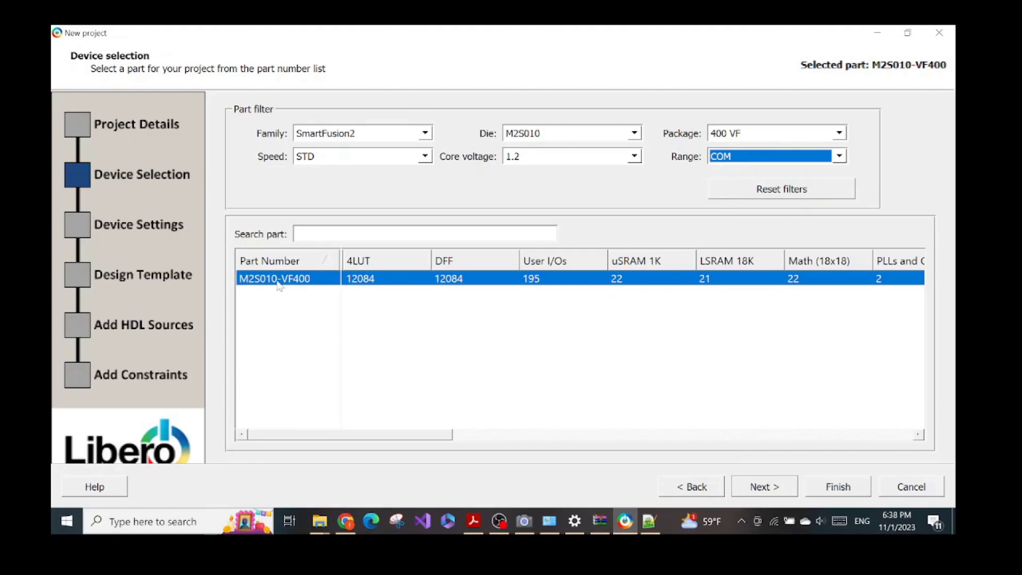
{"action": "mouse_move", "coordinate": [279, 286]}
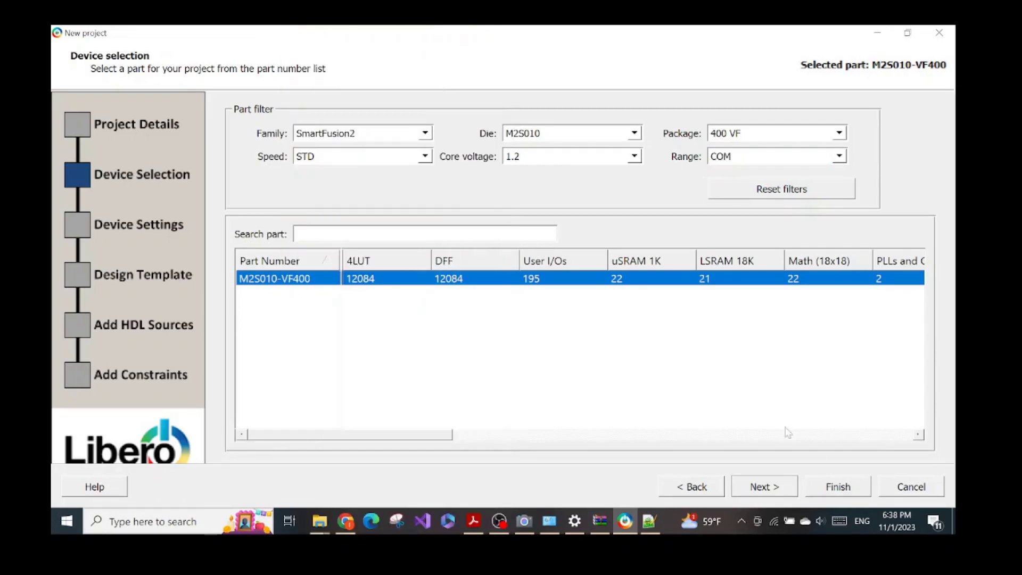
{"action": "left_click", "coordinate": [780, 484]}
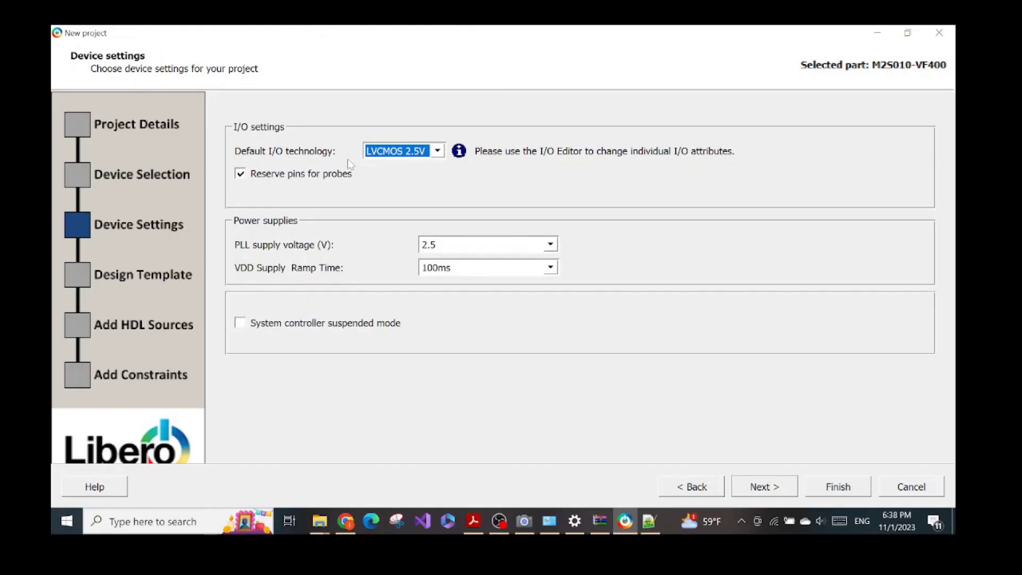
Return to the script in Notepad++, move the second -adv_options onto its own line, and highlight its IO_DEFT_STD option.
{"action": "left_click", "coordinate": [650, 522]}
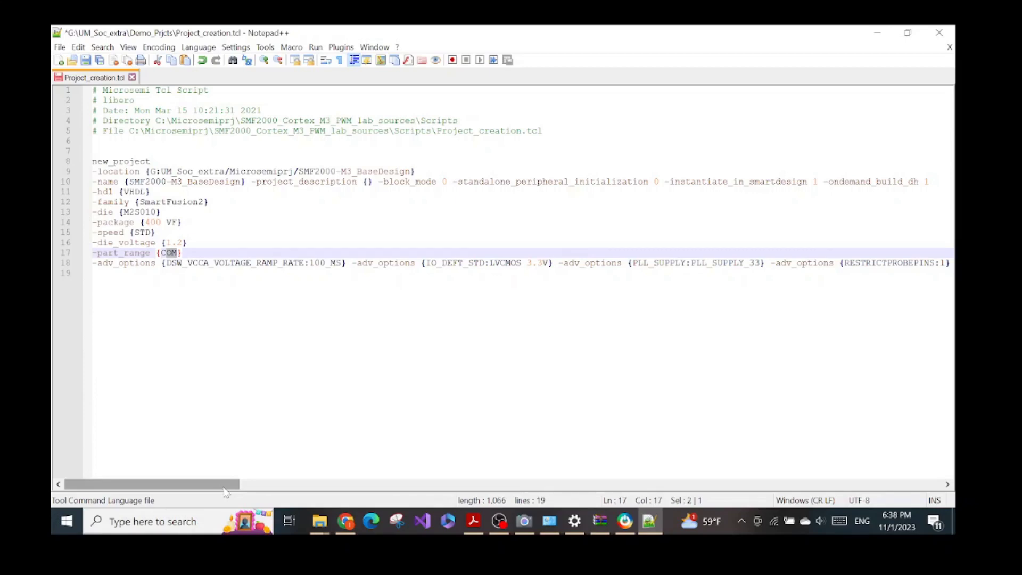
{"action": "left_click_drag", "start_coordinate": [224, 485], "coordinate": [232, 485]}
{"action": "left_click", "coordinate": [313, 263]}
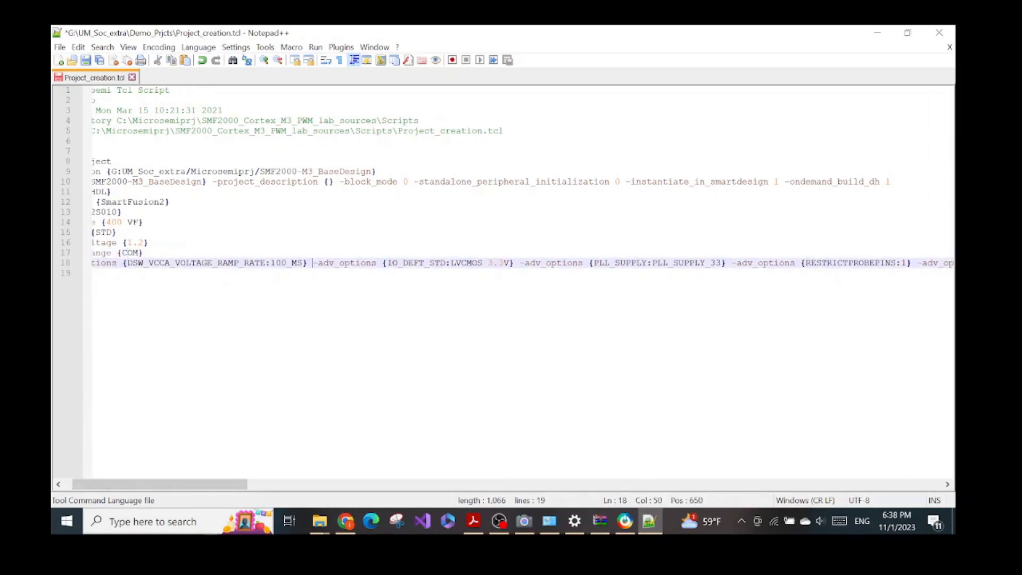
{"action": "key", "text": "Return"}
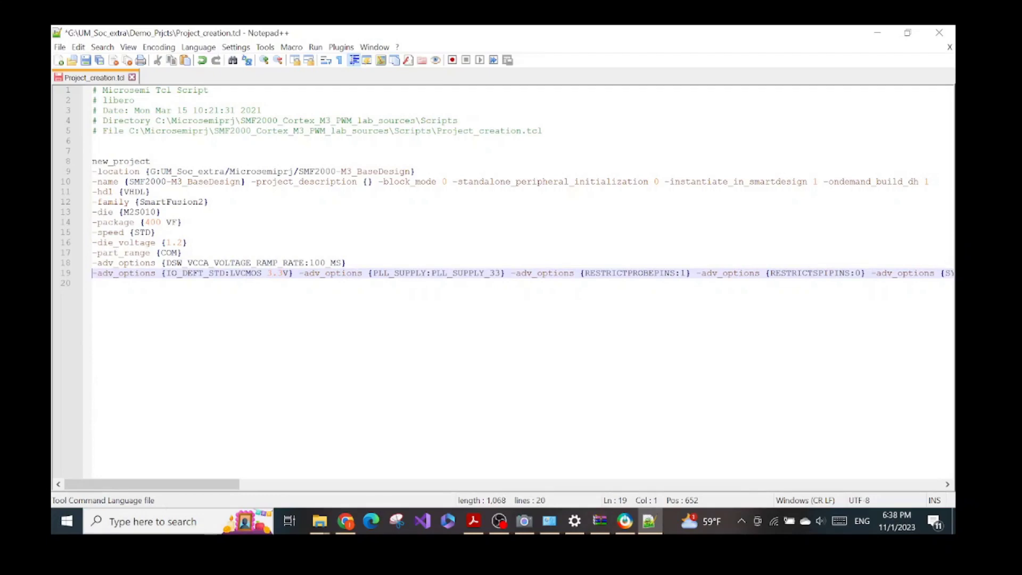
{"action": "left_click_drag", "start_coordinate": [167, 273], "coordinate": [224, 273]}
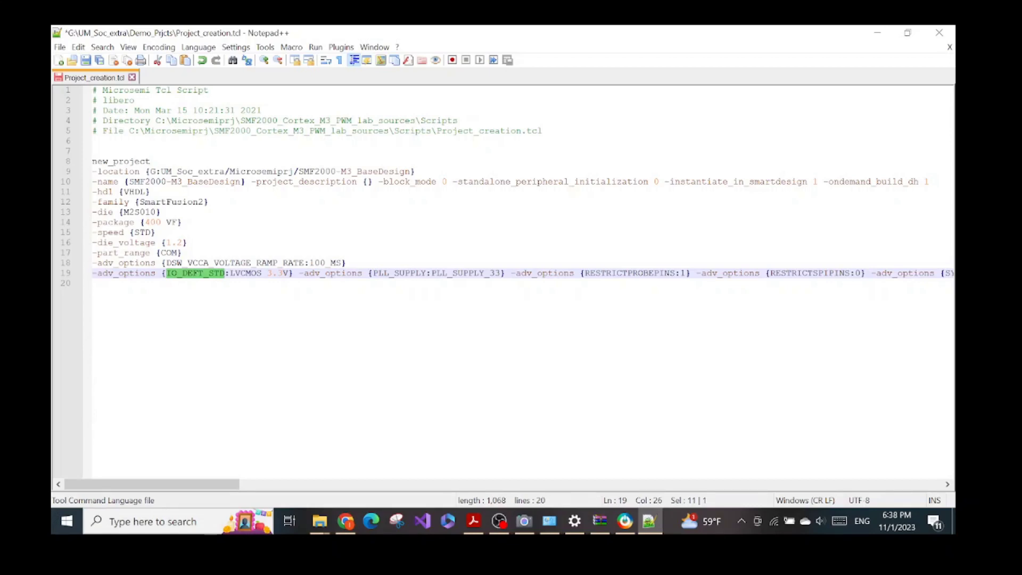
Switch back to the Libero wizard and set the default I/O technology to LVCMOS 3.3V.
{"action": "left_click", "coordinate": [625, 521]}
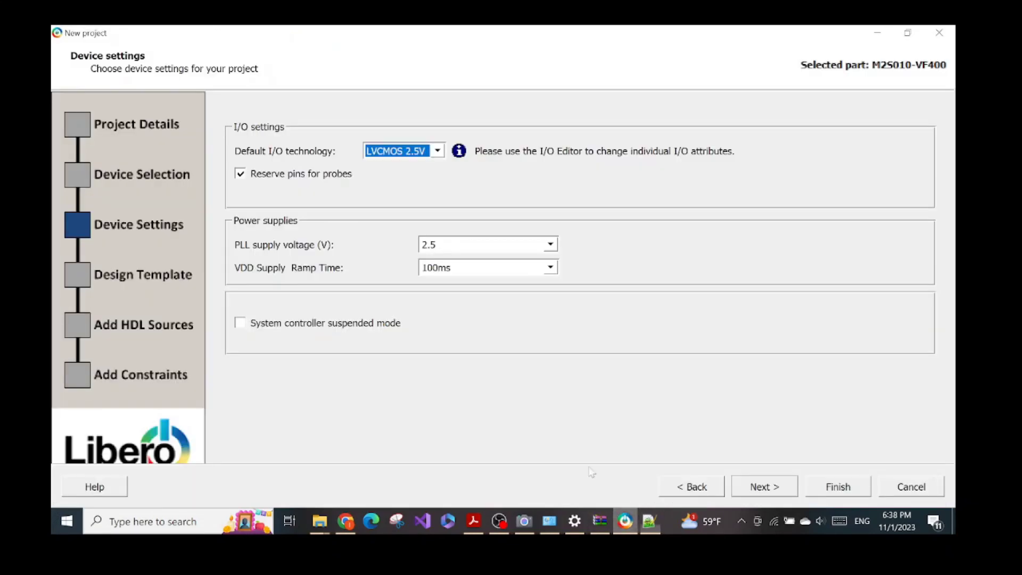
{"action": "left_click", "coordinate": [409, 150]}
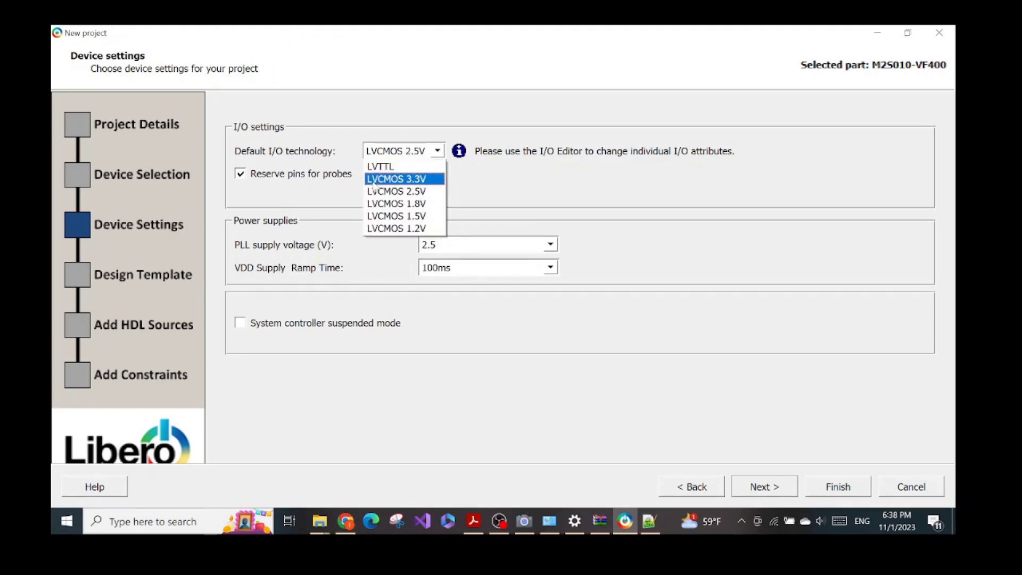
{"action": "left_click", "coordinate": [394, 181]}
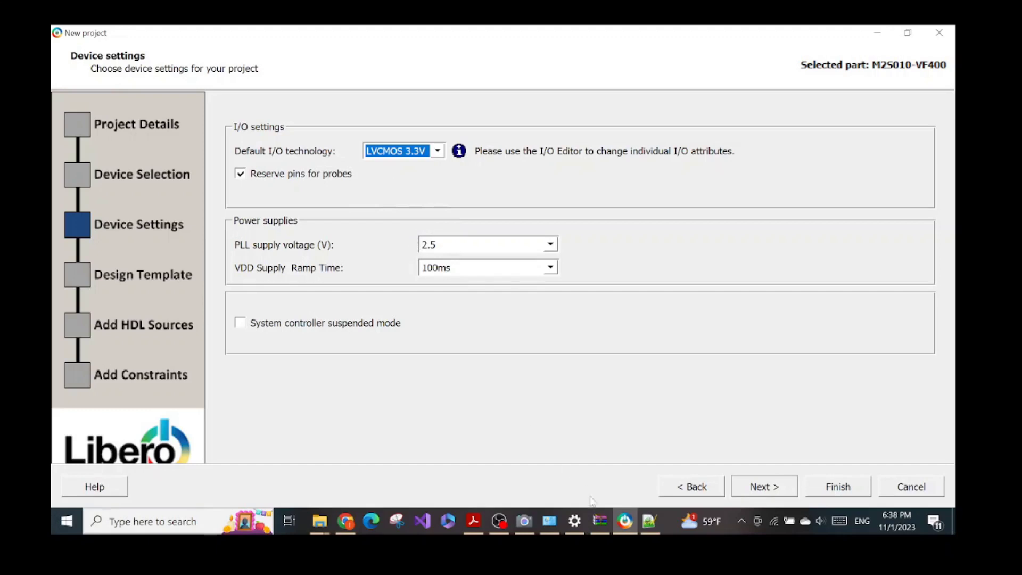
Check the PLL_SUPPLY option in the Notepad++ script and set the PLL supply voltage to 3.3 in the Libero wizard.
{"action": "left_click", "coordinate": [649, 521]}
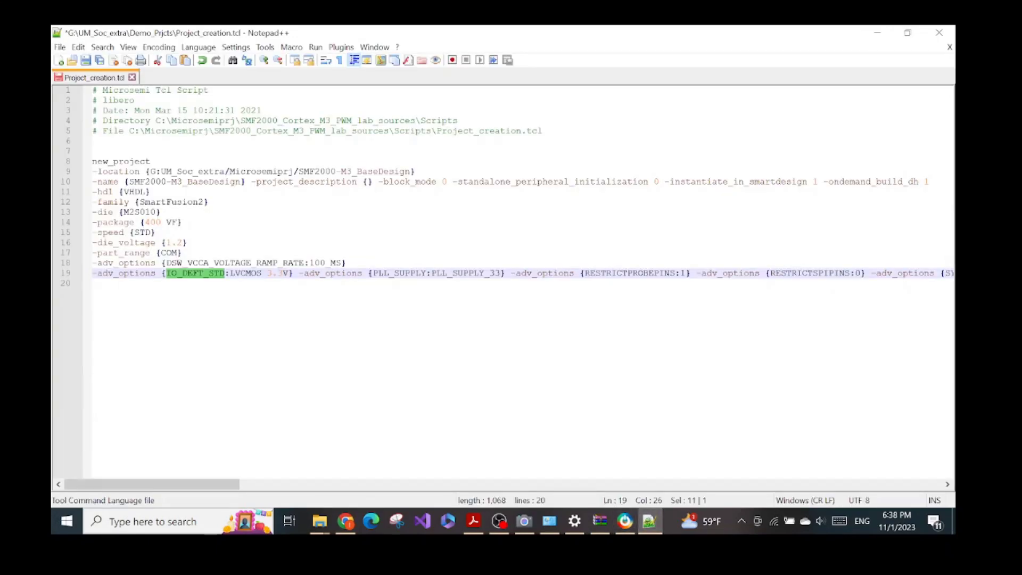
{"action": "left_click_drag", "start_coordinate": [431, 273], "coordinate": [495, 273]}
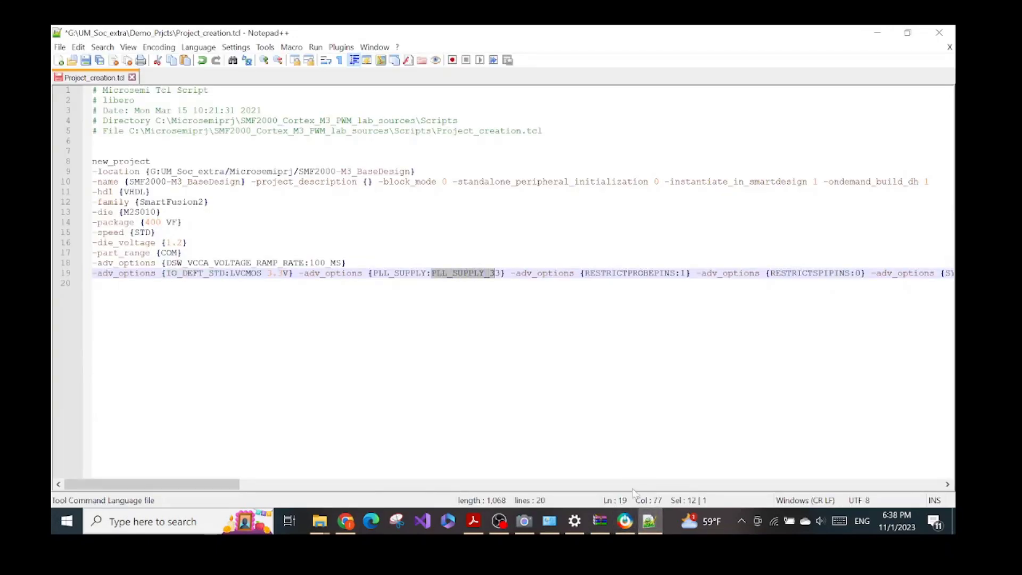
{"action": "left_click", "coordinate": [624, 520]}
{"action": "left_click", "coordinate": [436, 245]}
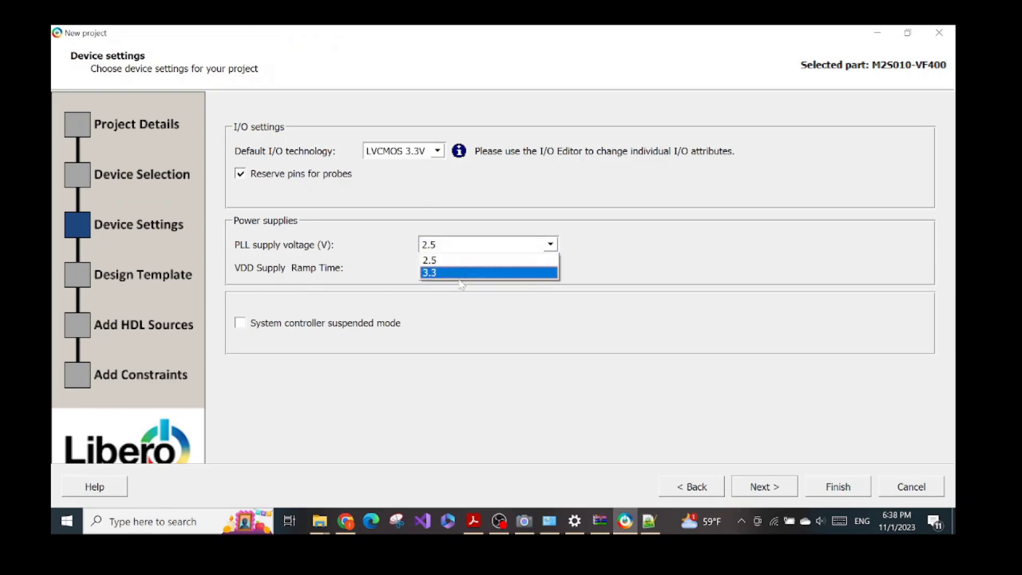
{"action": "left_click", "coordinate": [461, 275]}
Highlight the VCCA_VOLTAGE_RAMP_RATE option in the Notepad++ script and compare it with the VDD supply ramp time in the Libero wizard.
{"action": "left_click", "coordinate": [649, 520]}
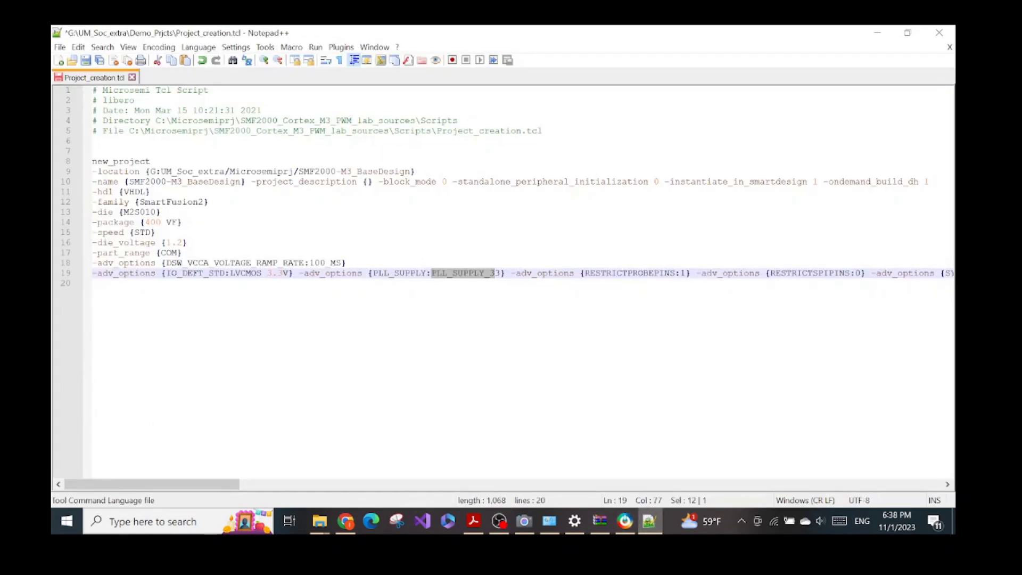
{"action": "left_click_drag", "start_coordinate": [242, 484], "coordinate": [166, 477]}
{"action": "left_click_drag", "start_coordinate": [187, 263], "coordinate": [304, 262]}
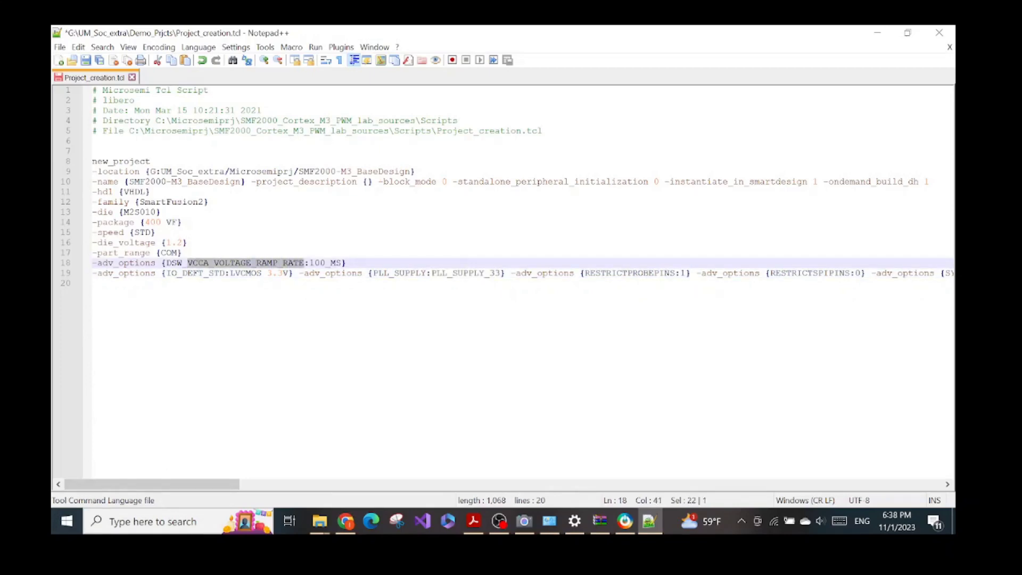
{"action": "left_click", "coordinate": [624, 521]}
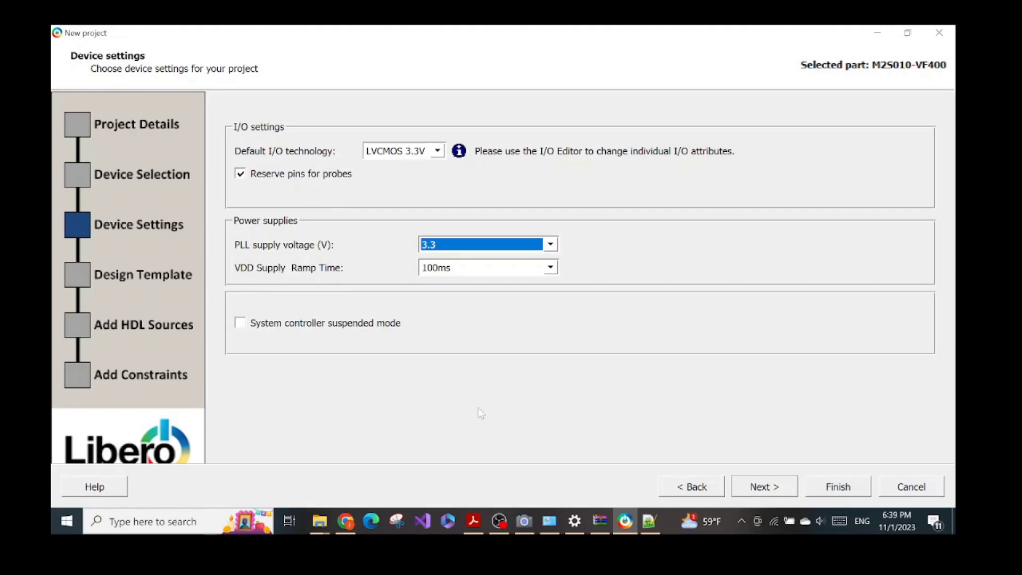
Consult the SMF2000 Cortex-M3 lab guide in Acrobat and the board in the Camera app, returning to the Libero device settings.
{"action": "left_click", "coordinate": [473, 521]}
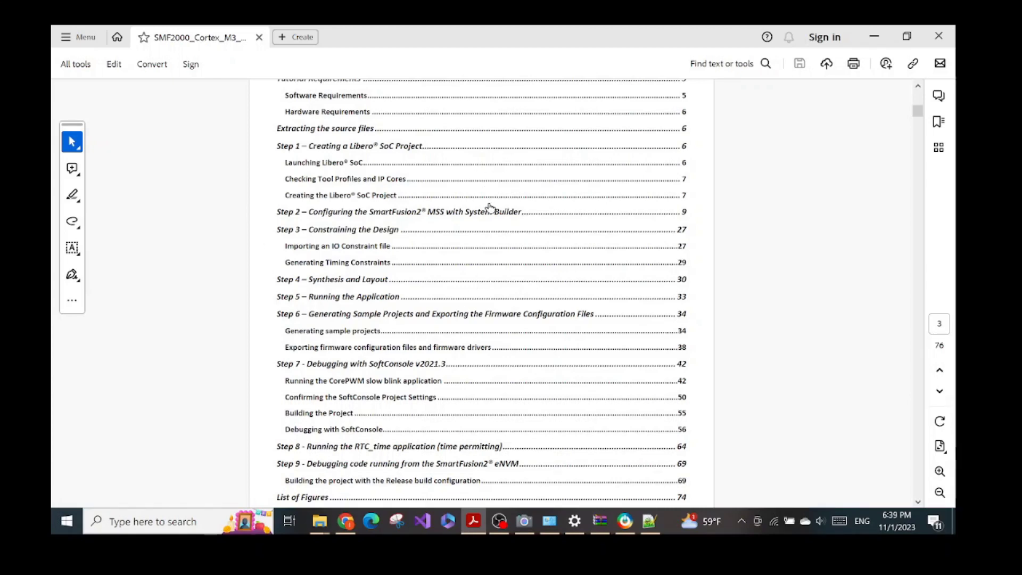
{"action": "left_click", "coordinate": [625, 521]}
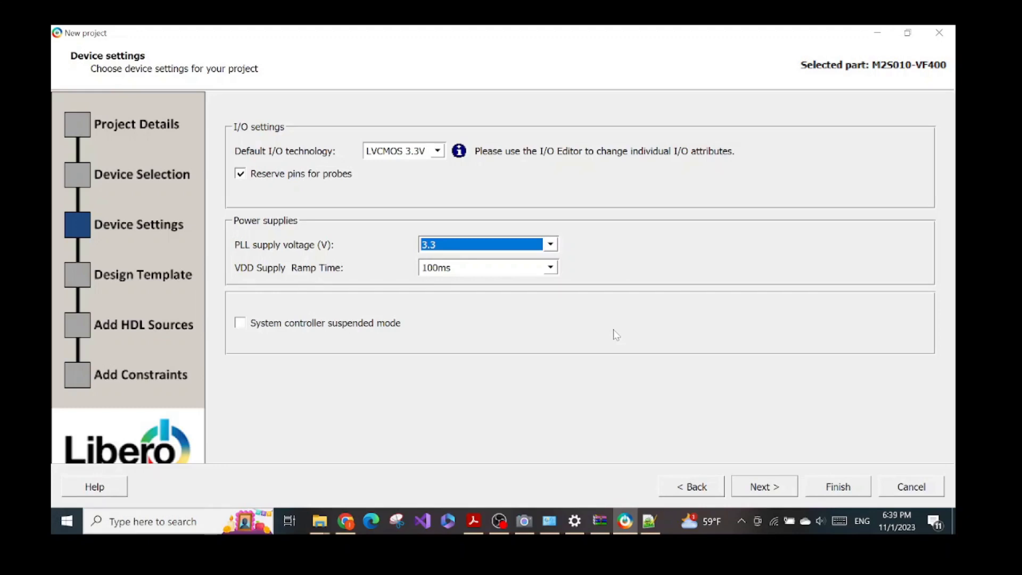
{"action": "left_click", "coordinate": [524, 521]}
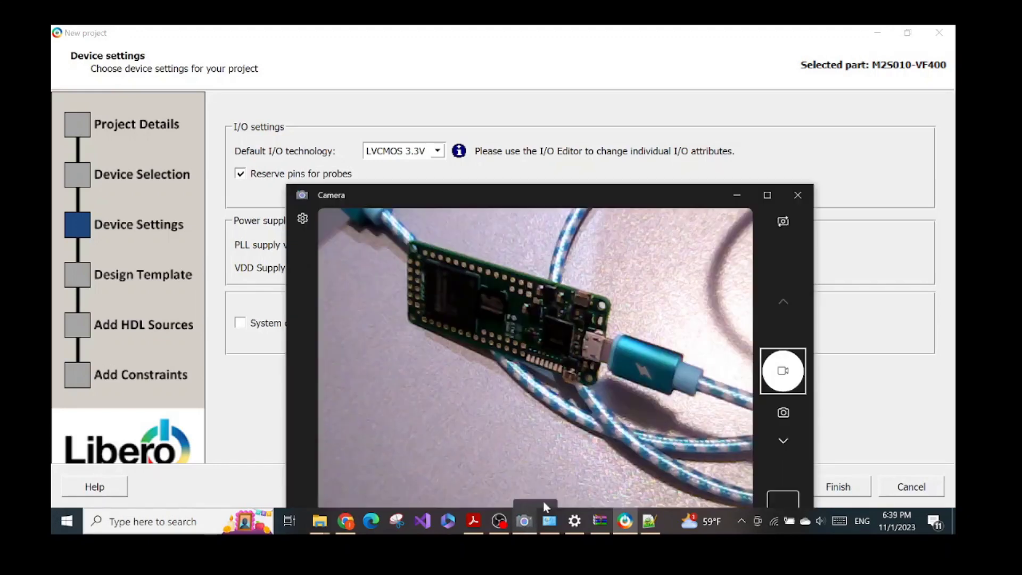
{"action": "left_click", "coordinate": [860, 438]}
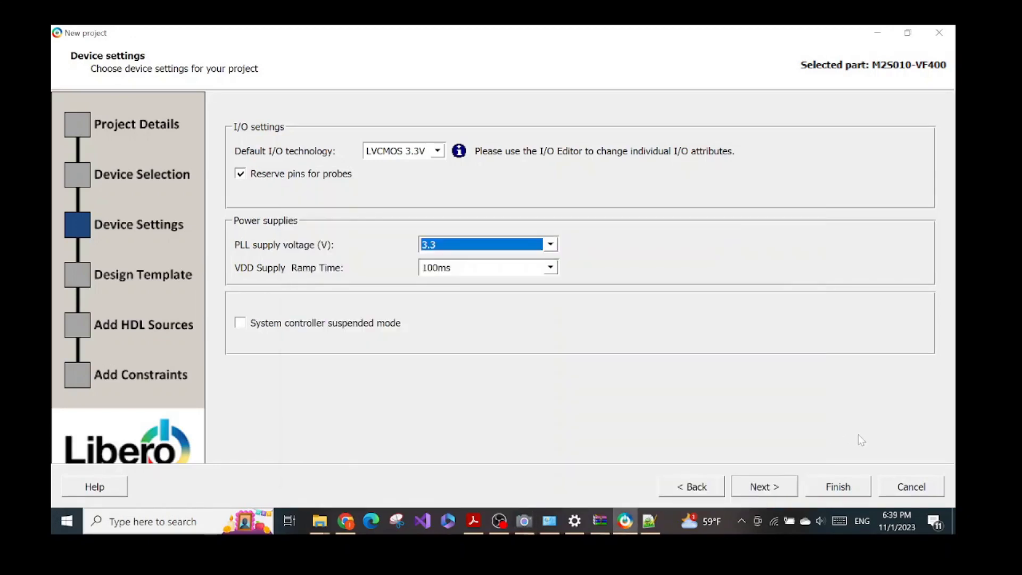
Proceed to the design template settings and check the required SmartFusion2 MSS version in the Acrobat lab guide, returning to the Libero wizard.
{"action": "left_click", "coordinate": [789, 491]}
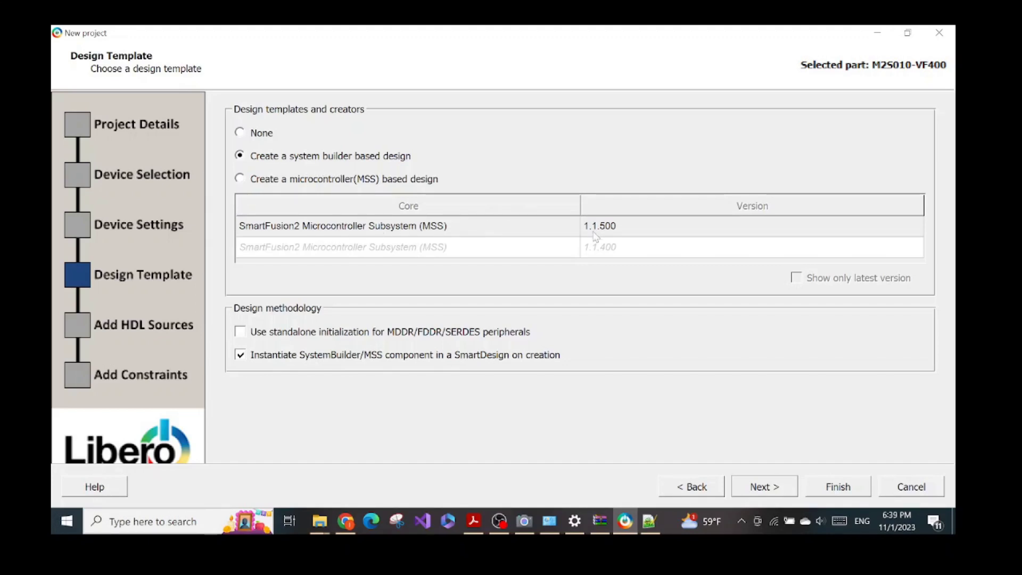
{"action": "mouse_move", "coordinate": [595, 236]}
{"action": "left_click", "coordinate": [473, 520]}
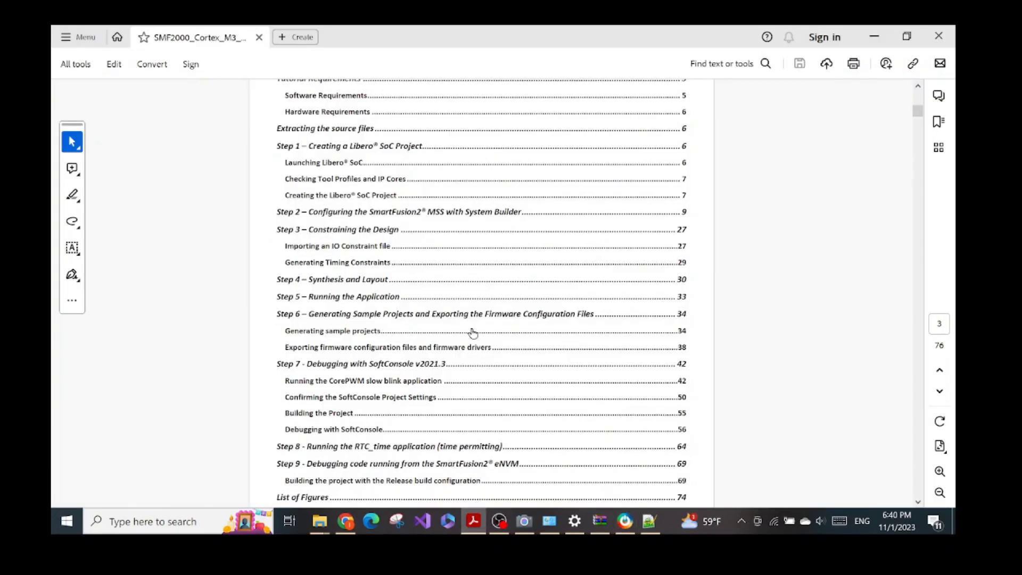
{"action": "scroll", "coordinate": [461, 300], "scroll_direction": "down", "scroll_amount": 10}
{"action": "scroll", "coordinate": [461, 301], "scroll_direction": "down", "scroll_amount": 10}
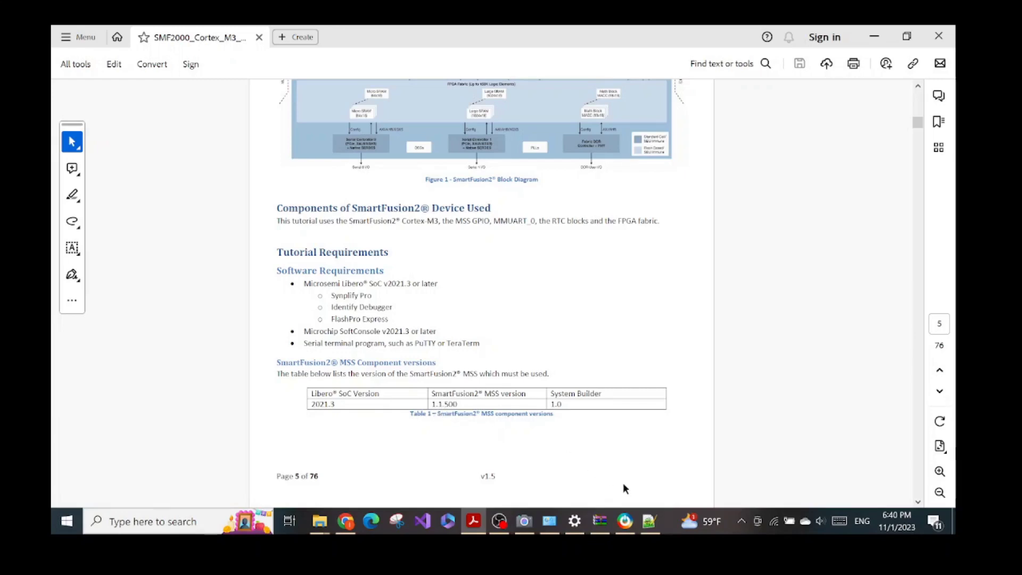
{"action": "left_click", "coordinate": [624, 520]}
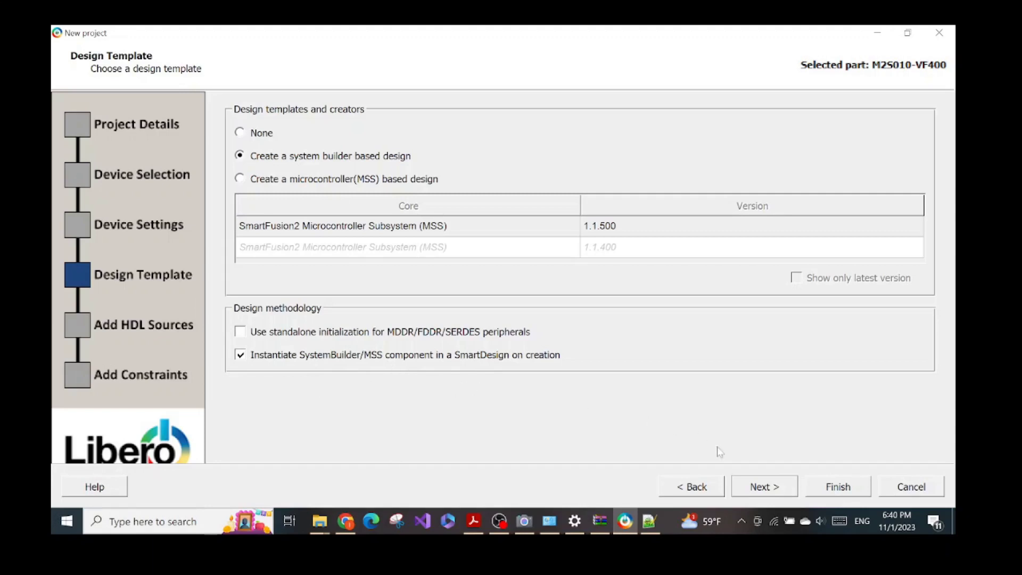
Keep the system builder based design, add no HDL sources or constraints, and finish creating the project.
{"action": "left_click", "coordinate": [744, 484]}
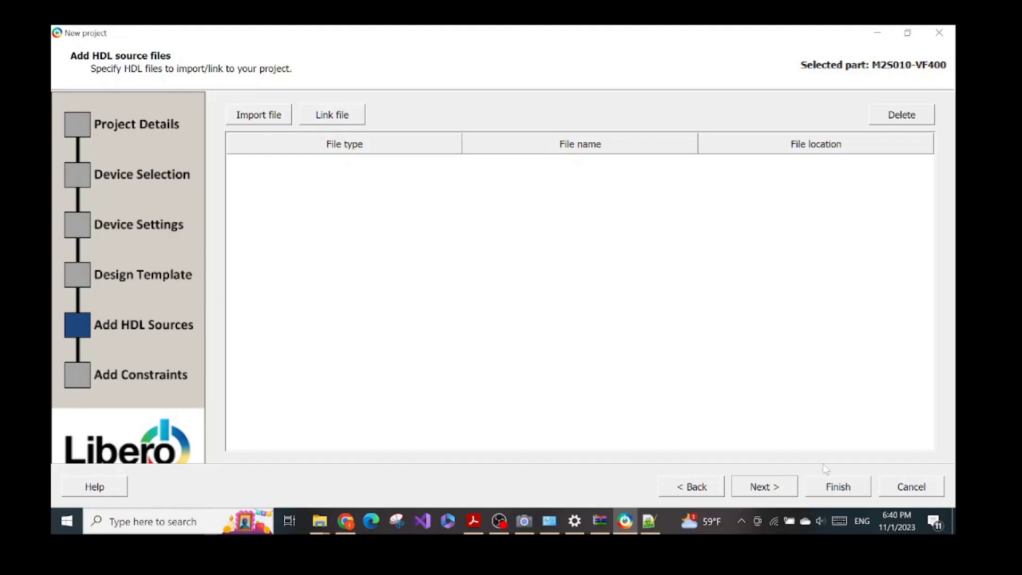
{"action": "left_click", "coordinate": [769, 488]}
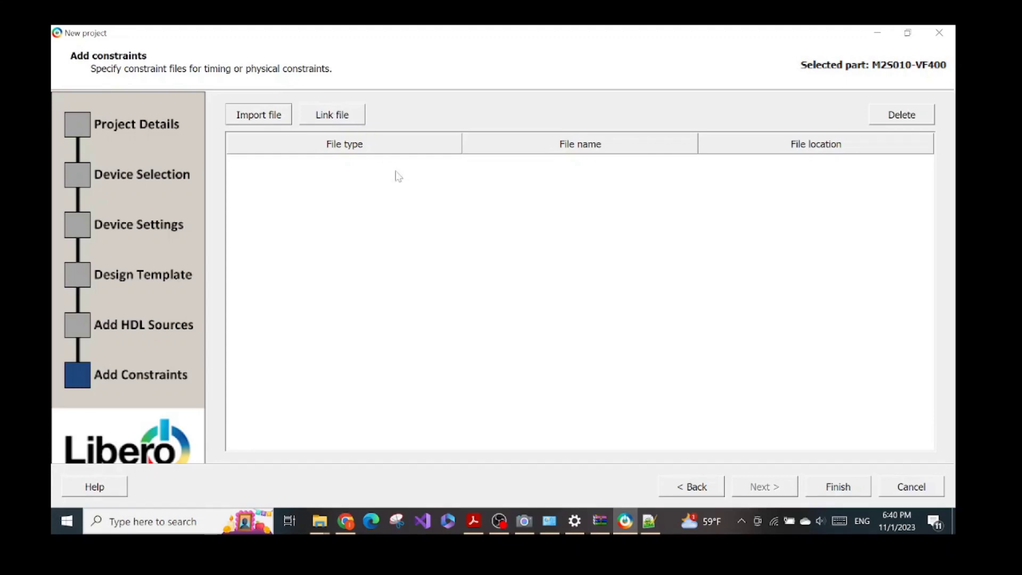
{"action": "left_click", "coordinate": [826, 490]}
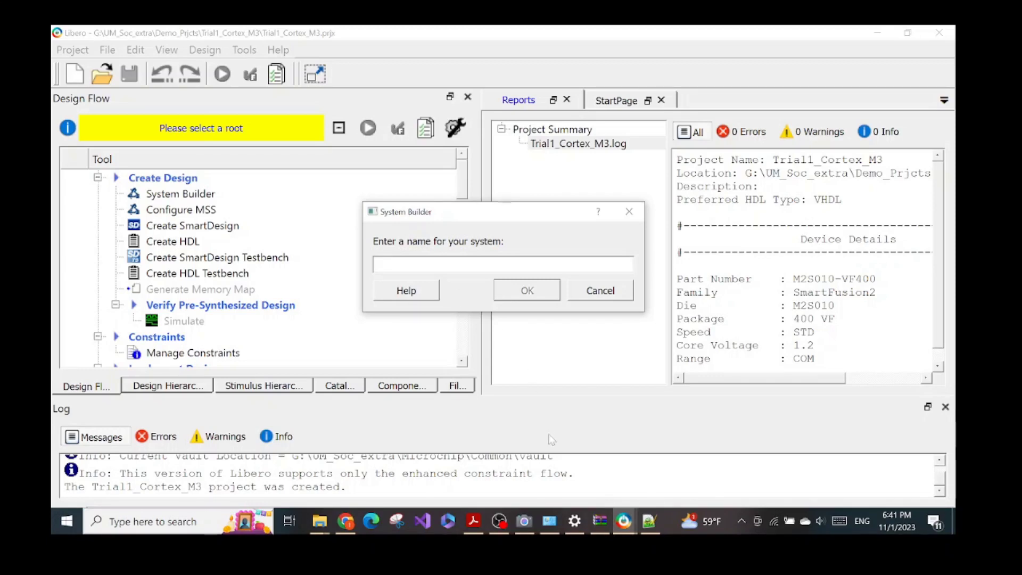
Glance at the board in the Camera app, and name the new System Builder system Design_Trial2_CortexM3.
{"action": "left_click", "coordinate": [525, 521]}
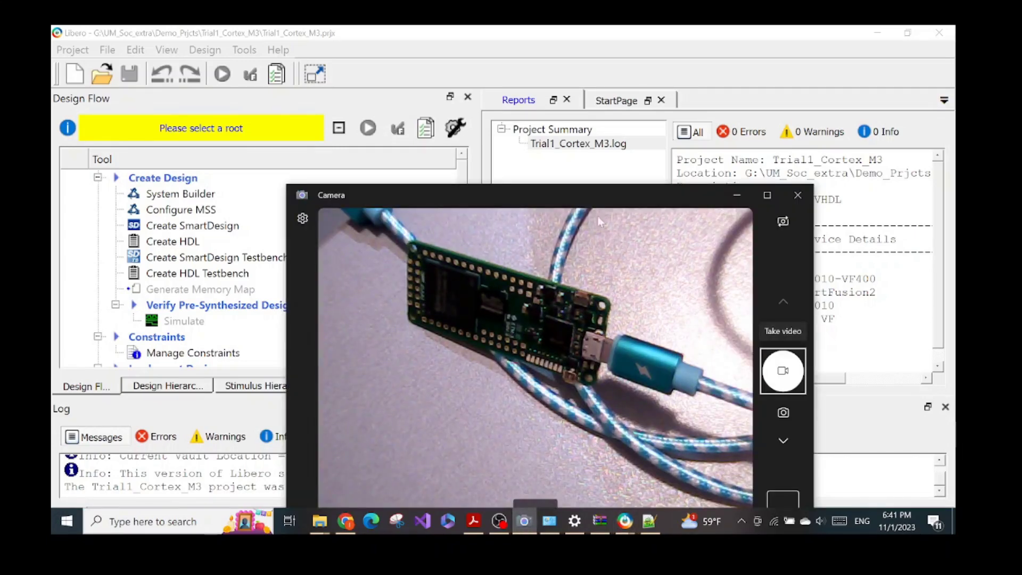
{"action": "left_click", "coordinate": [736, 194]}
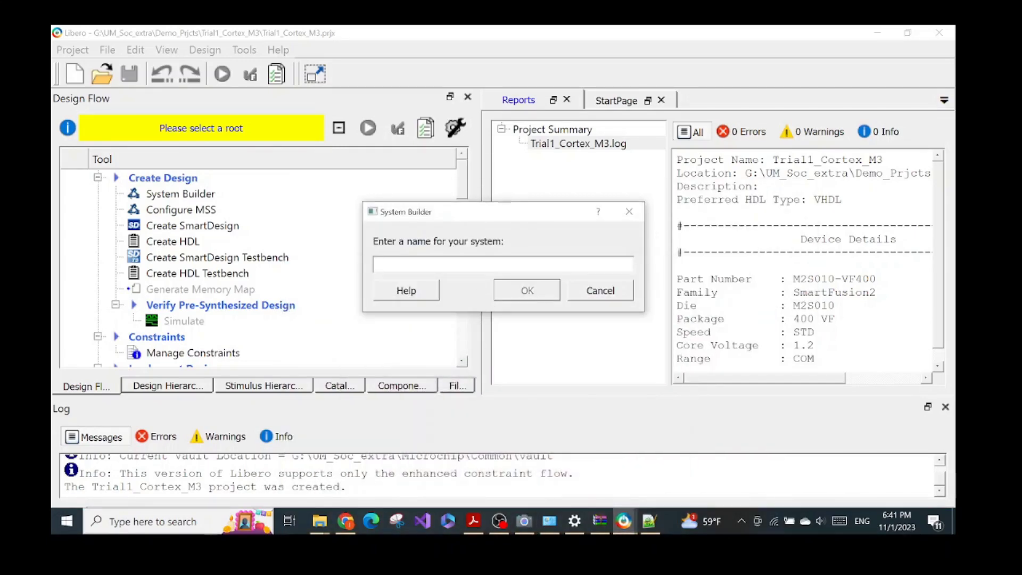
{"action": "type", "text": "Design "}
{"action": "type", "text": "Trial"}
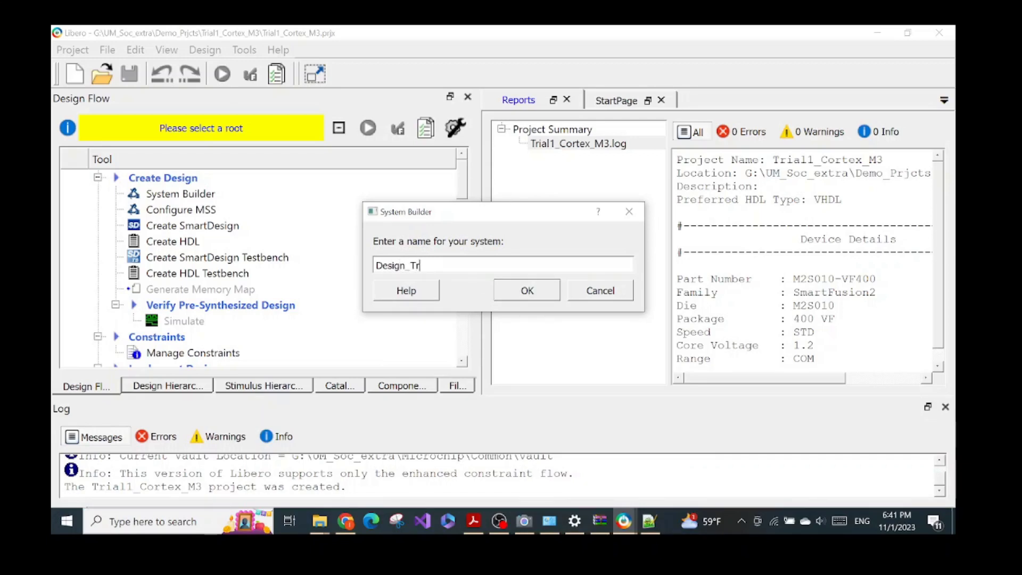
{"action": "type", "text": "2_Cotrex"}
{"action": "key", "text": "BackSpace"}
{"action": "key", "text": "BackSpace"}
{"action": "key", "text": "BackSpace"}
{"action": "key", "text": "BackSpace"}
{"action": "type", "text": "rtex"}
{"action": "type", "text": "M3"}
{"action": "left_click", "coordinate": [532, 292]}
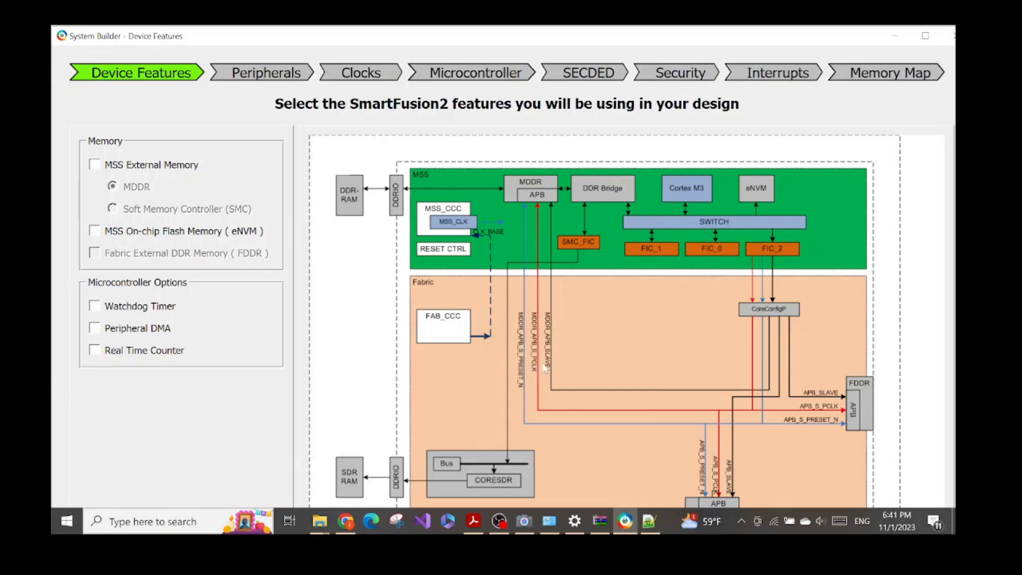
Maximize System Builder, enable MSS On-chip Flash Memory (eNVM), and glance at the board in the Camera app.
{"action": "double_click", "coordinate": [579, 37]}
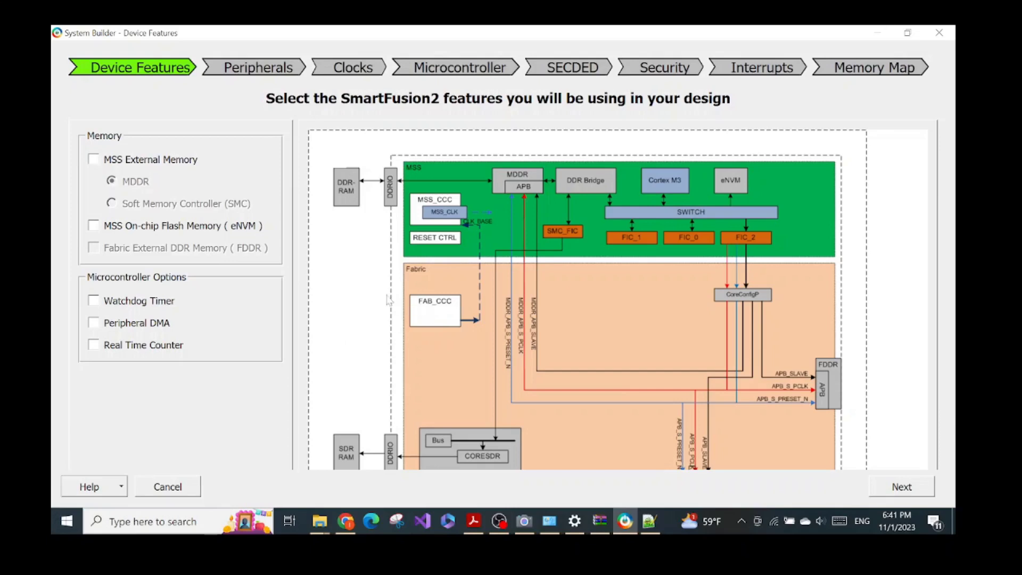
{"action": "left_click", "coordinate": [94, 226]}
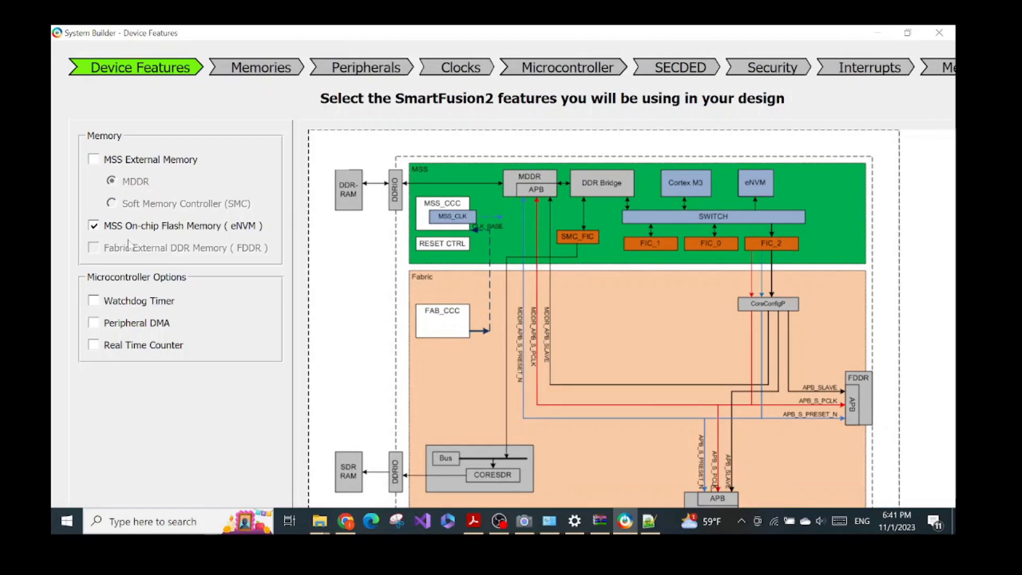
{"action": "left_click", "coordinate": [523, 522]}
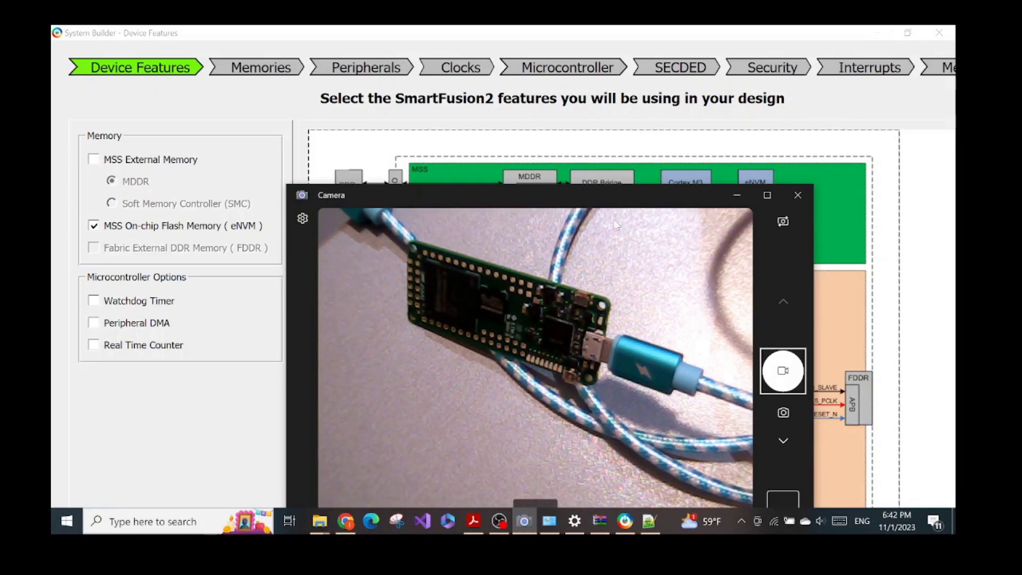
{"action": "left_click", "coordinate": [737, 195]}
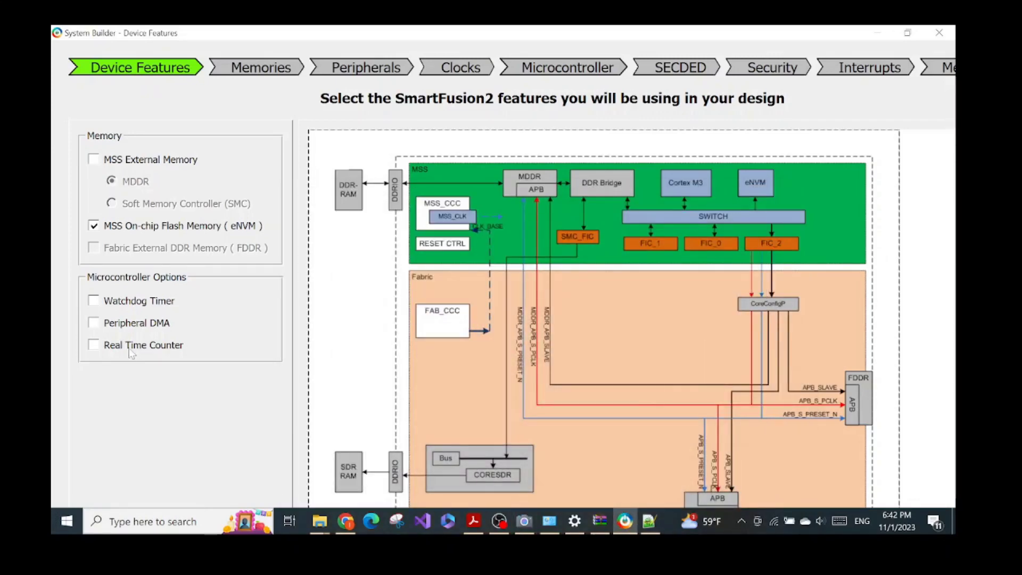
Enable the Real Time Counter microcontroller option and proceed to the memory configuration.
{"action": "left_click", "coordinate": [129, 350]}
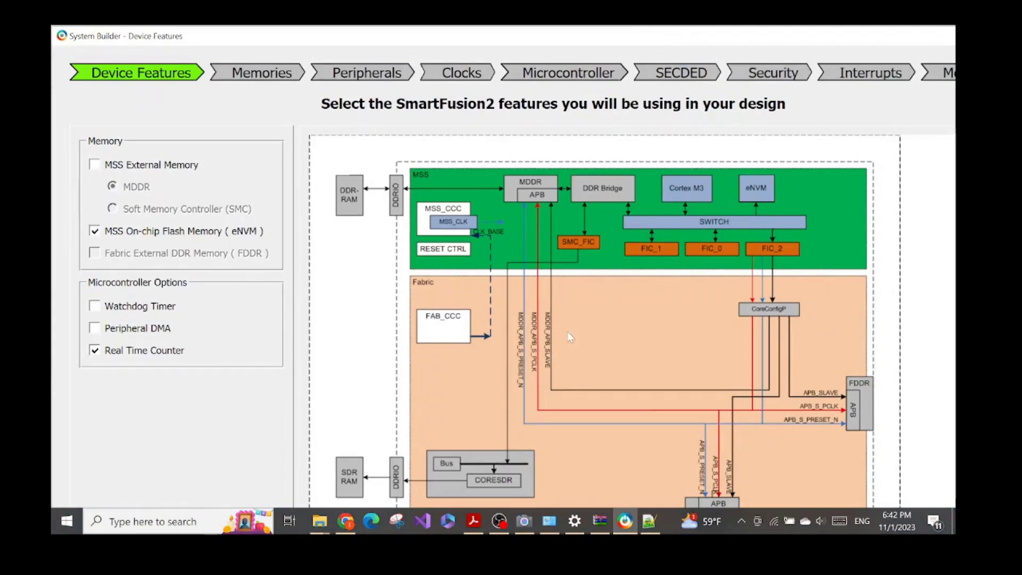
{"action": "double_click", "coordinate": [590, 37]}
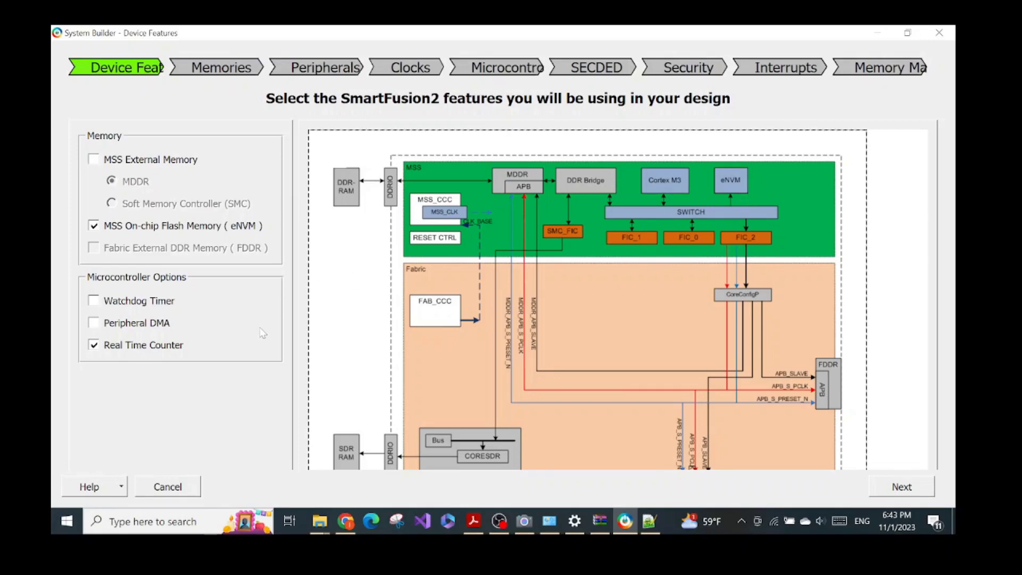
{"action": "left_click", "coordinate": [876, 491]}
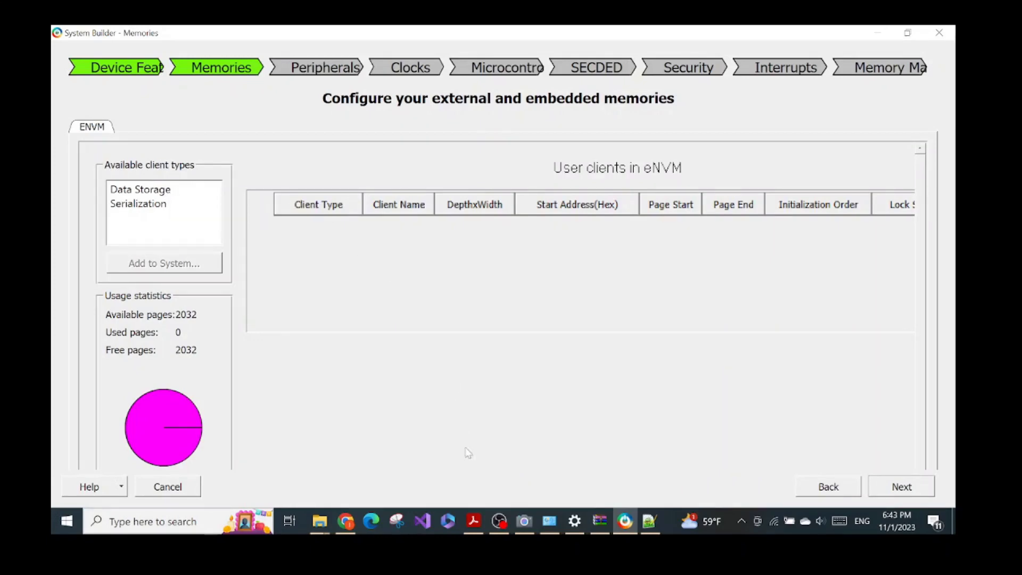
Consult the lab guide's software requirements and MSS versions in Acrobat, returning to the System Builder memory configuration.
{"action": "left_click", "coordinate": [473, 522]}
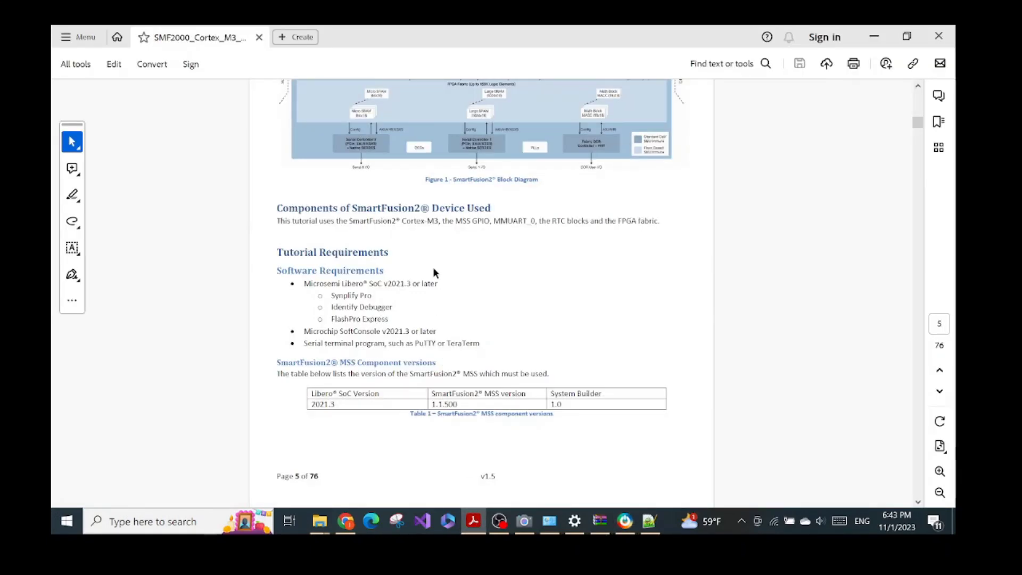
{"action": "left_click", "coordinate": [625, 521]}
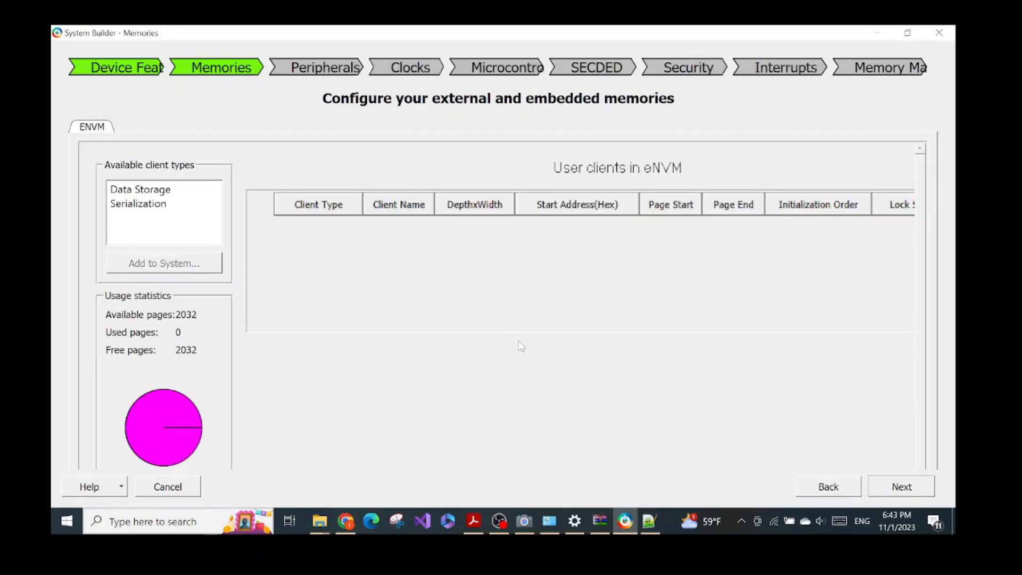
{"action": "left_click", "coordinate": [474, 521]}
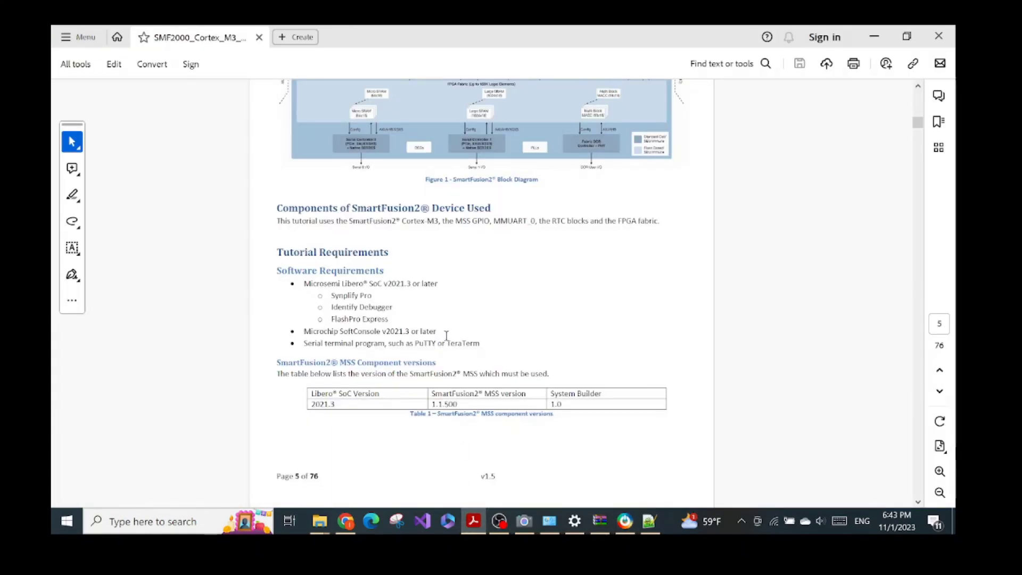
{"action": "left_click", "coordinate": [631, 524]}
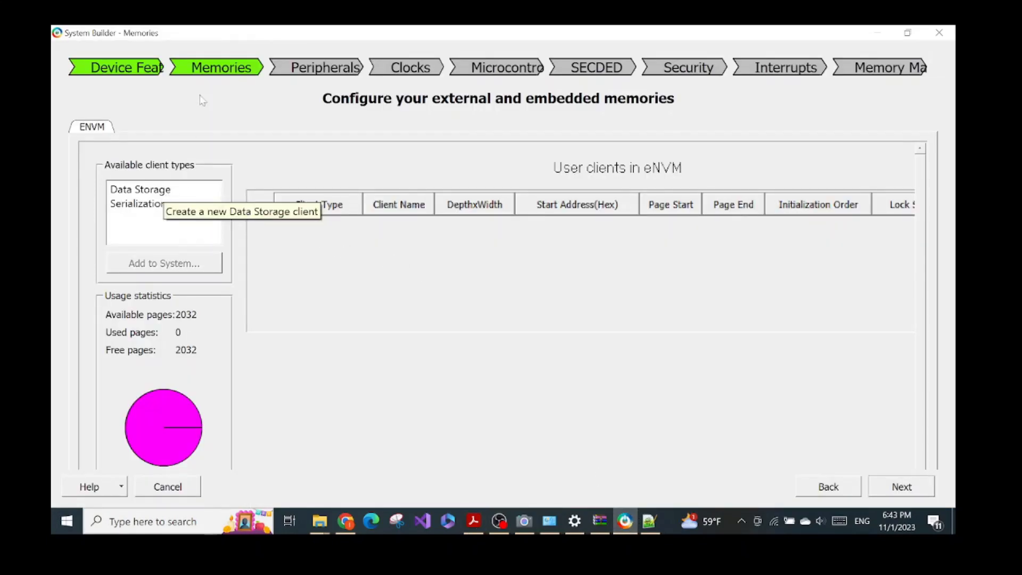
Start adding a Data Storage client to the eNVM and name it PGM_store.
{"action": "left_click", "coordinate": [163, 193]}
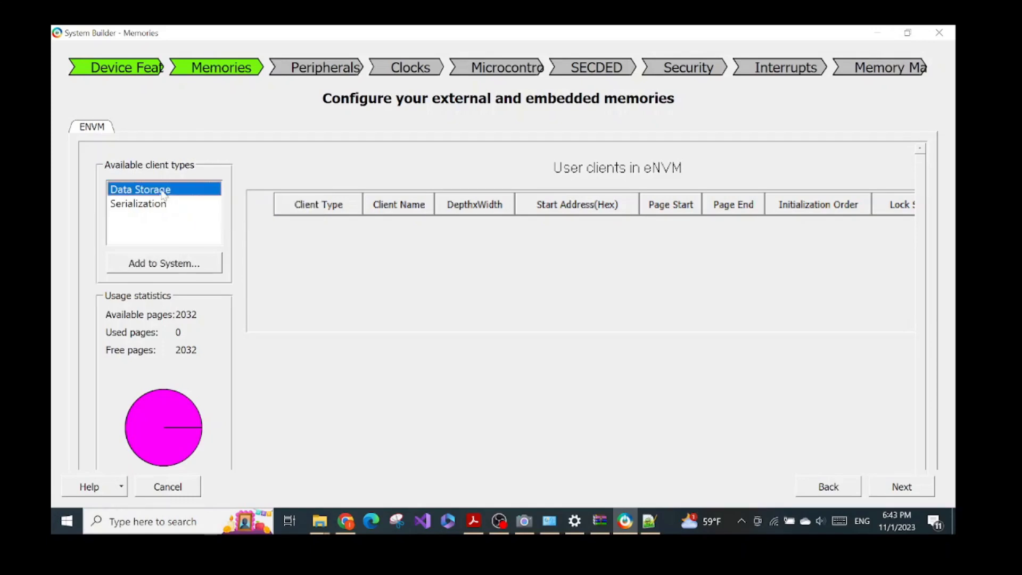
{"action": "left_click", "coordinate": [188, 263]}
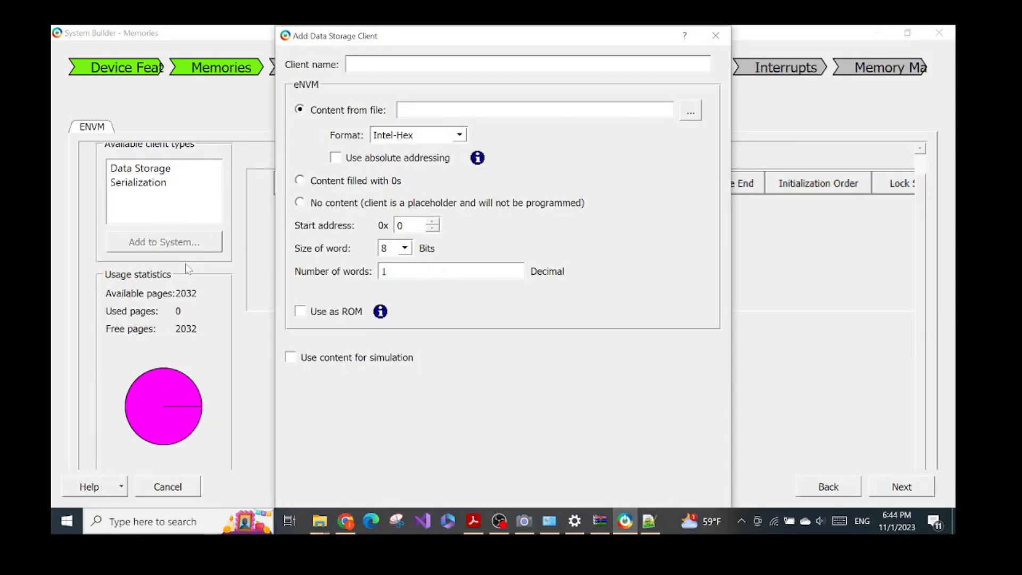
{"action": "left_click", "coordinate": [366, 58]}
{"action": "type", "text": "PGM "}
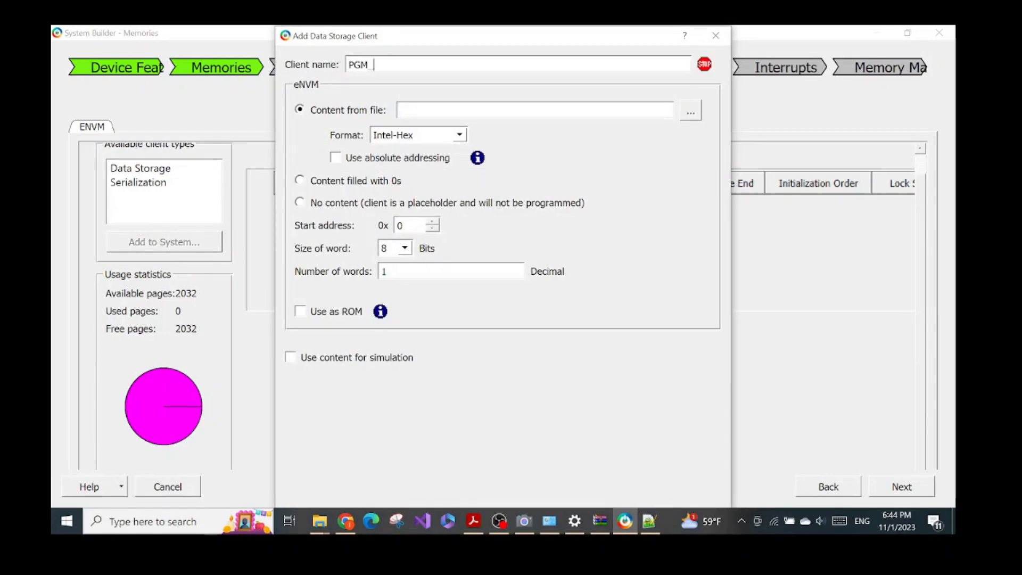
{"action": "type", "text": "store"}
Load pwm_demo_eNVM.hex from the Demo_Prjcts folder as the client's Intel-Hex content, using its absolute path.
{"action": "left_click", "coordinate": [691, 113]}
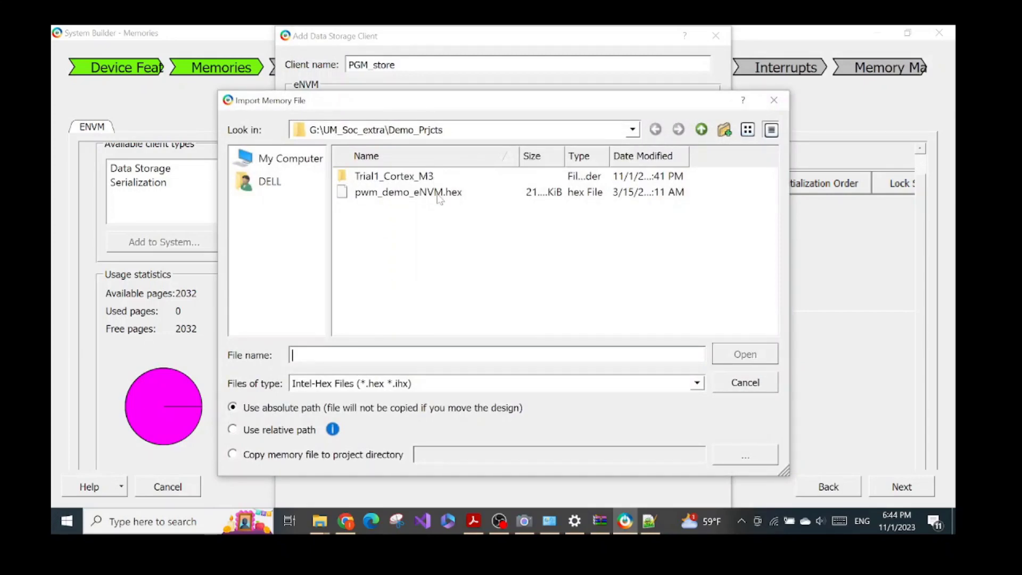
{"action": "left_click", "coordinate": [438, 193]}
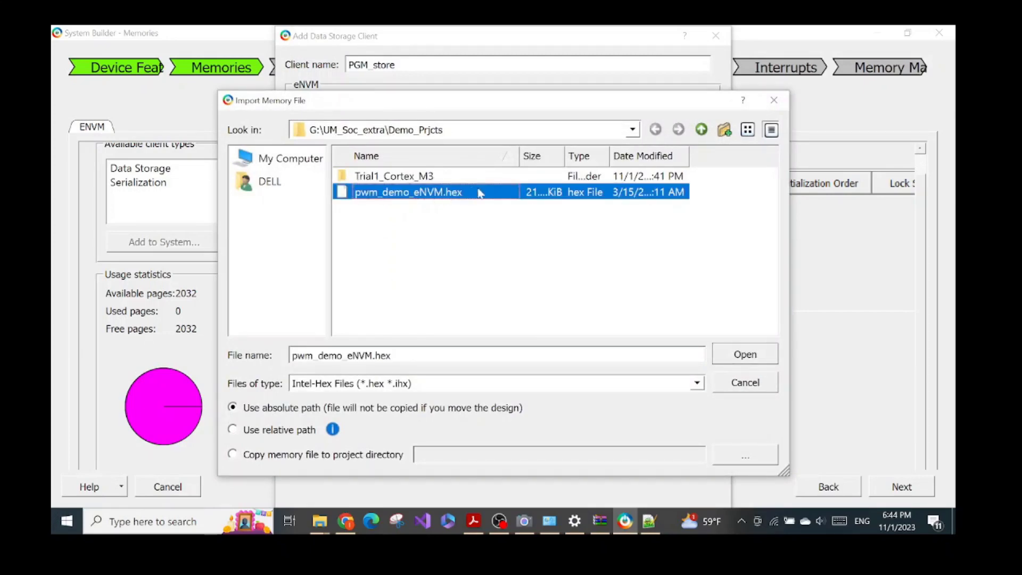
{"action": "left_click", "coordinate": [740, 354]}
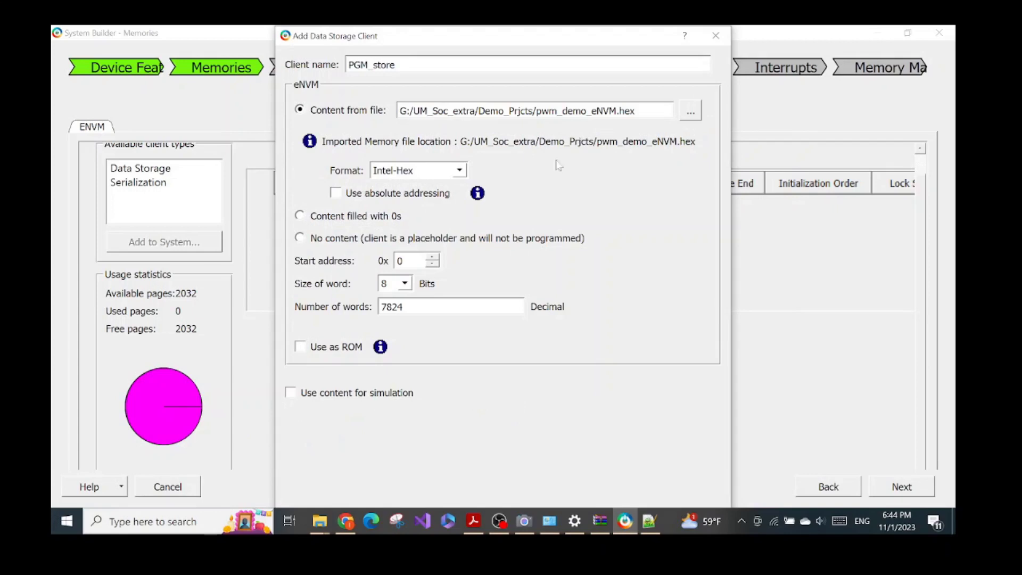
Open pwm_demo_eNVM.hex from the Demo_Prjcts folder in Notepad++ to examine its contents, and return to Libero's storage client settings.
{"action": "mouse_move", "coordinate": [319, 520]}
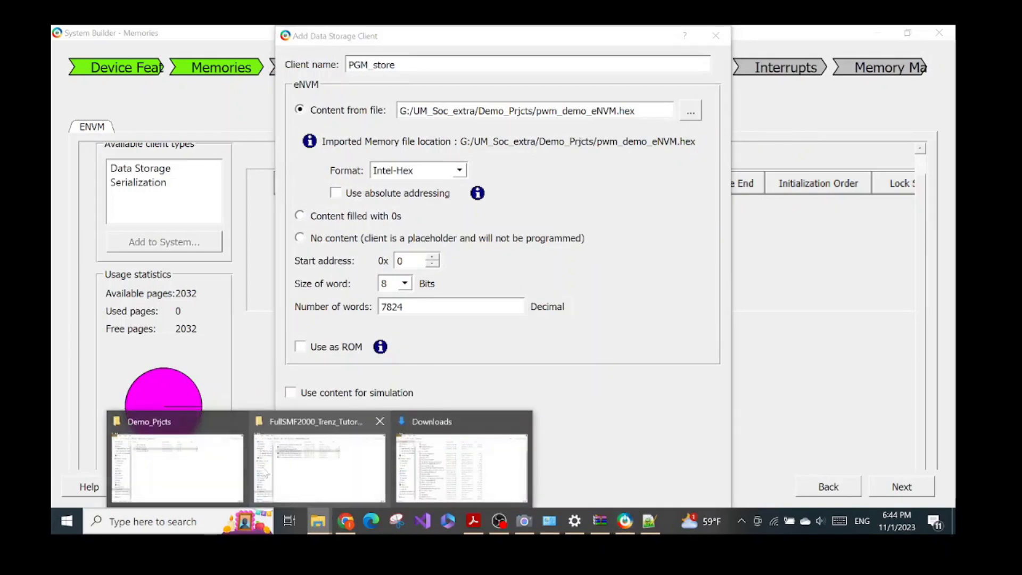
{"action": "left_click", "coordinate": [217, 466]}
{"action": "left_click", "coordinate": [261, 154]}
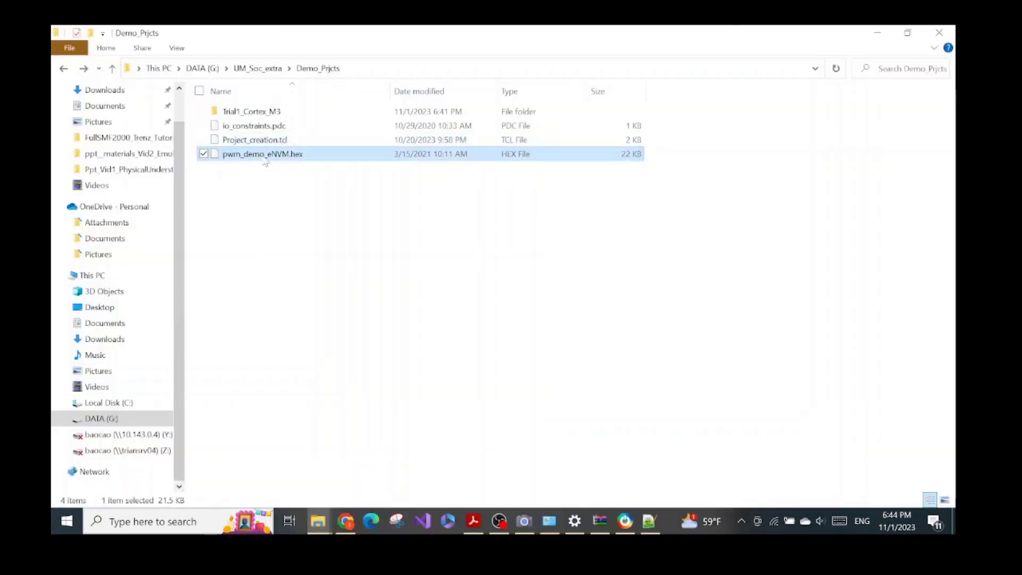
{"action": "right_click", "coordinate": [261, 154]}
{"action": "left_click", "coordinate": [211, 239]}
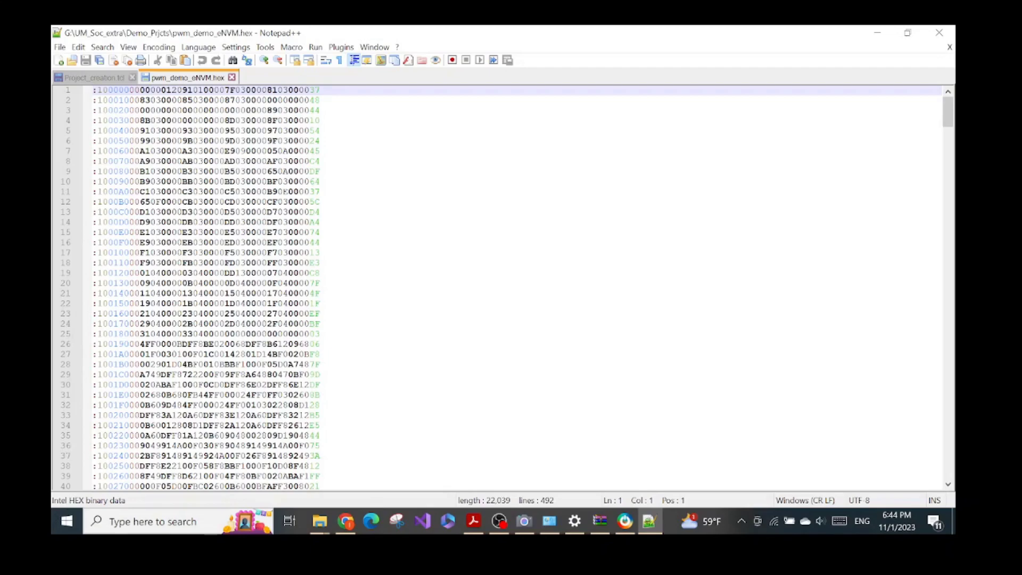
{"action": "left_click", "coordinate": [626, 522]}
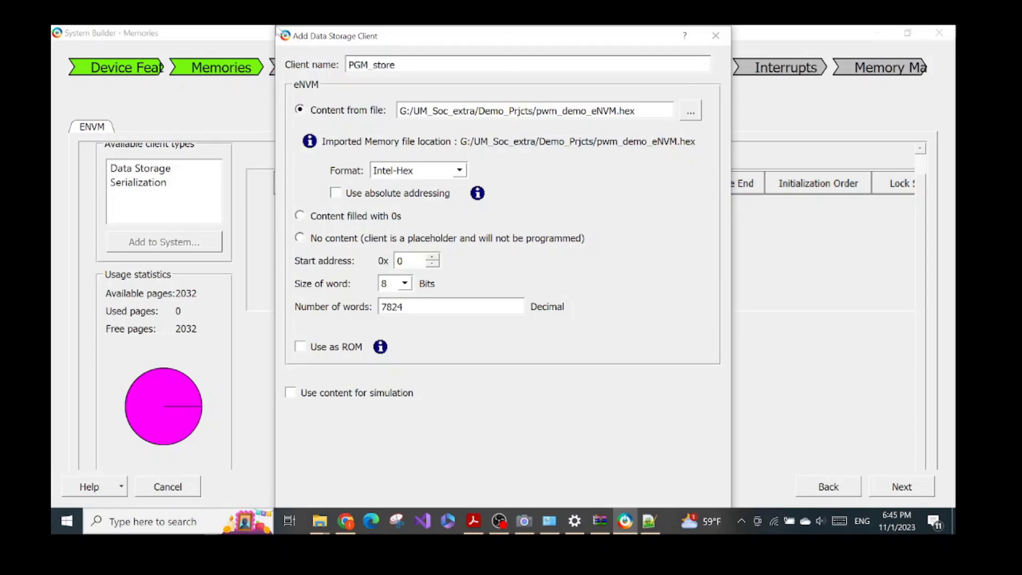
Shrink the data storage client dialog to confirm adding PGM_store to the eNVM, and bring up the board in the Camera app.
{"action": "left_click_drag", "start_coordinate": [276, 30], "coordinate": [399, 106]}
{"action": "left_click_drag", "start_coordinate": [498, 120], "coordinate": [412, 73]}
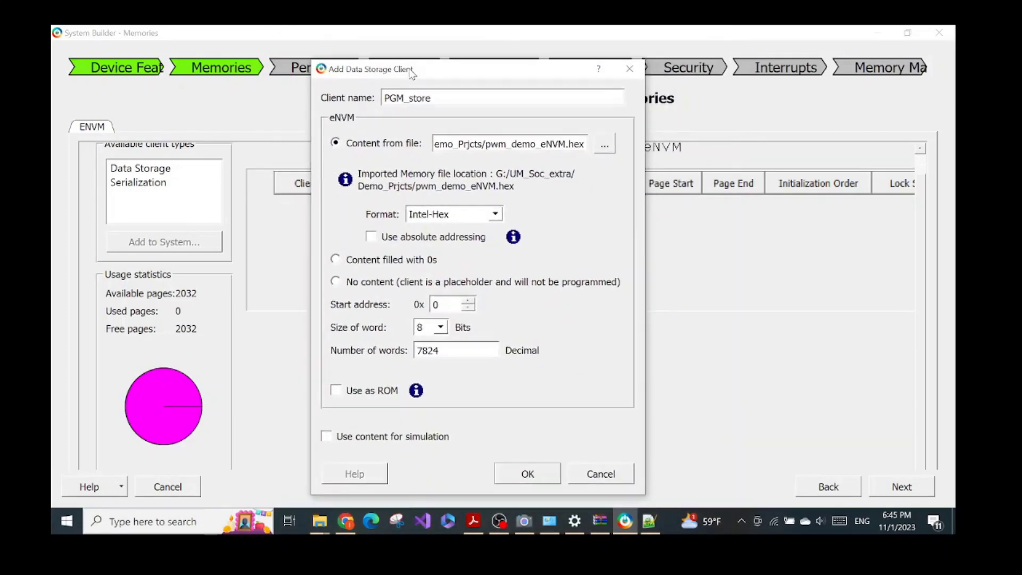
{"action": "left_click", "coordinate": [528, 475]}
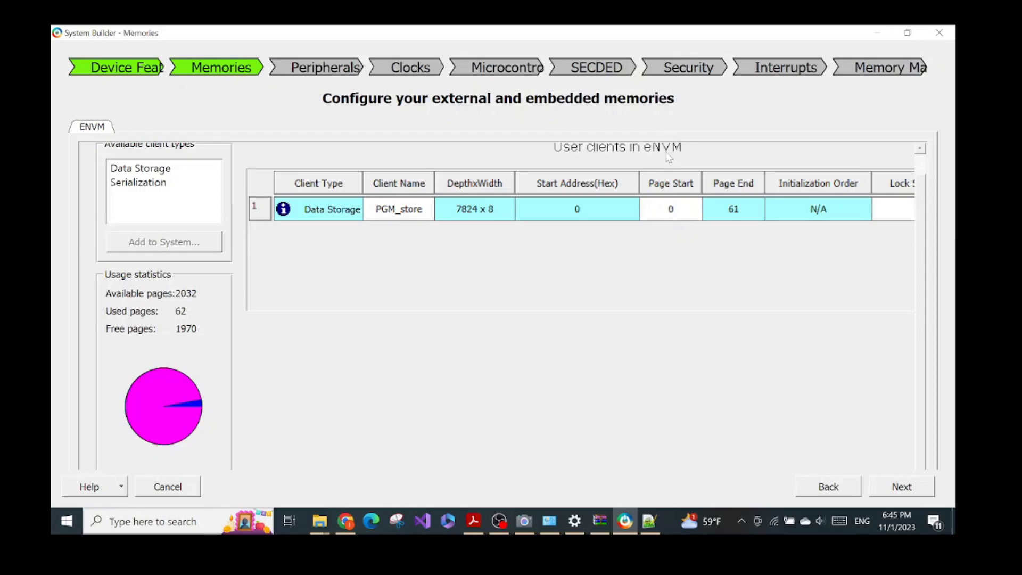
{"action": "left_click", "coordinate": [524, 521]}
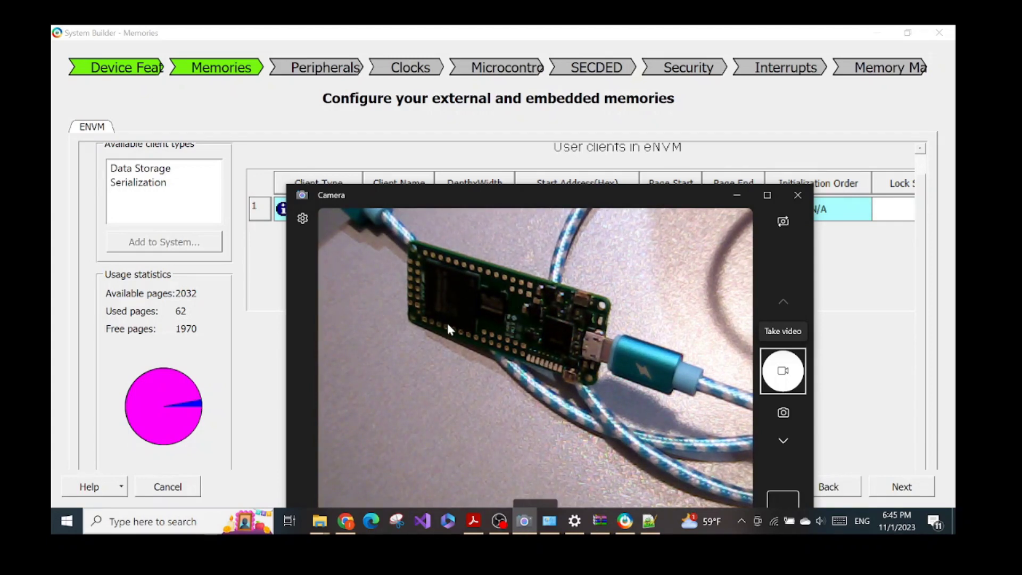
Leave the camera view, check the Project_creation.tcl script in Notepad++, and return to System Builder's Memories page.
{"action": "left_click", "coordinate": [552, 35]}
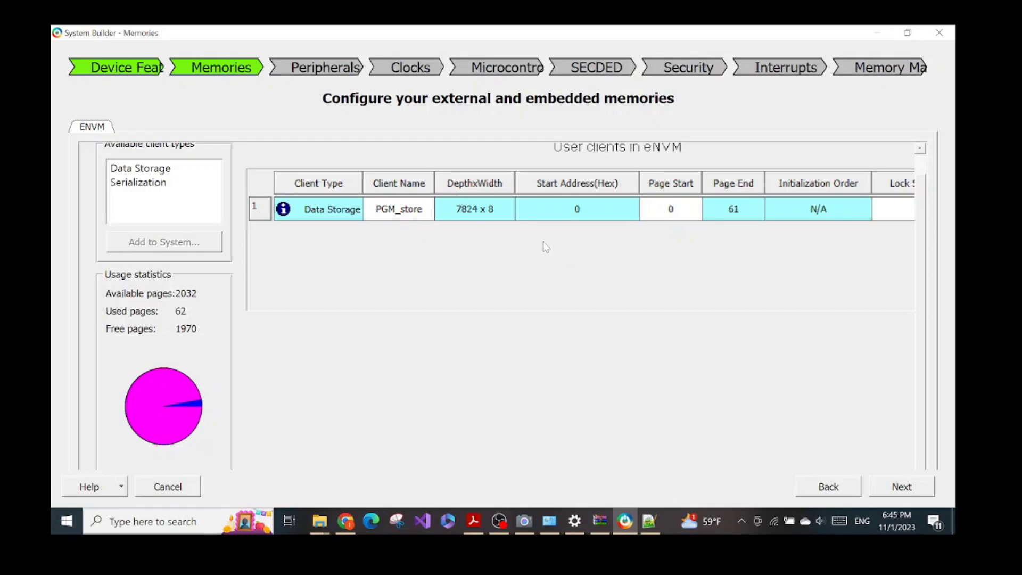
{"action": "left_click", "coordinate": [650, 521]}
{"action": "left_click", "coordinate": [91, 78]}
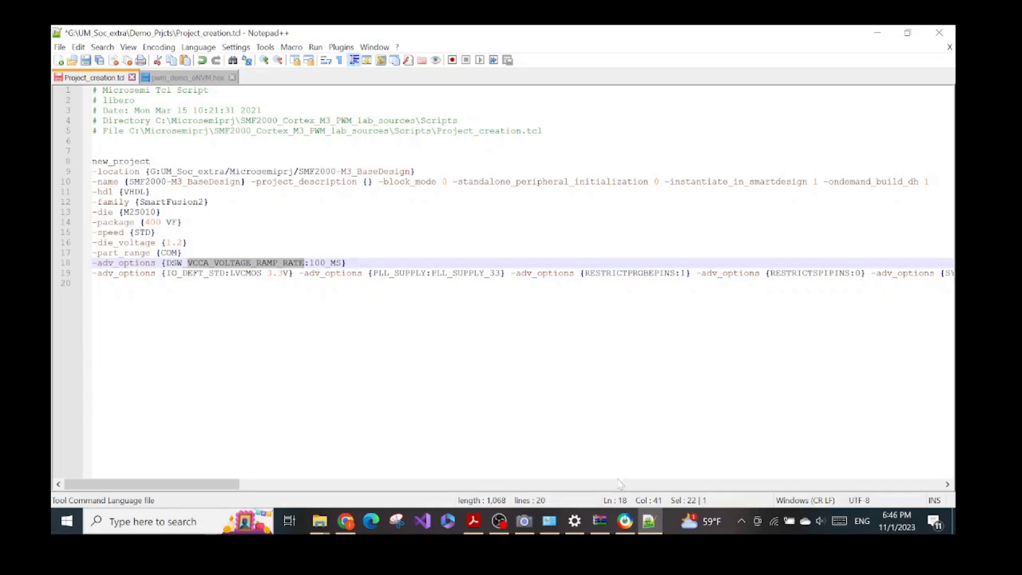
{"action": "left_click", "coordinate": [625, 521]}
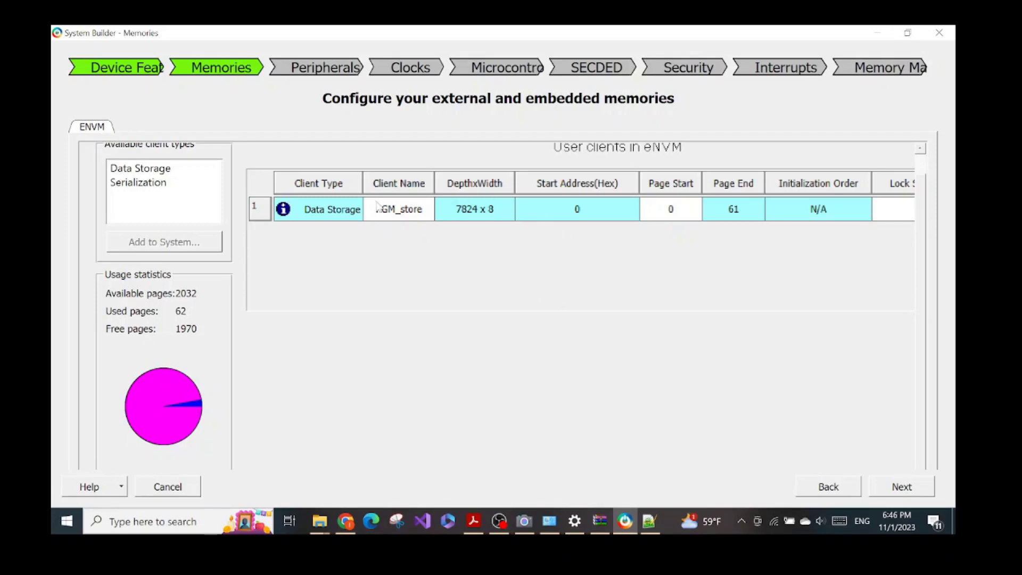
Advance System Builder to the Peripherals page, going back to review the Device Features page before returning to Peripherals.
{"action": "left_click", "coordinate": [904, 487]}
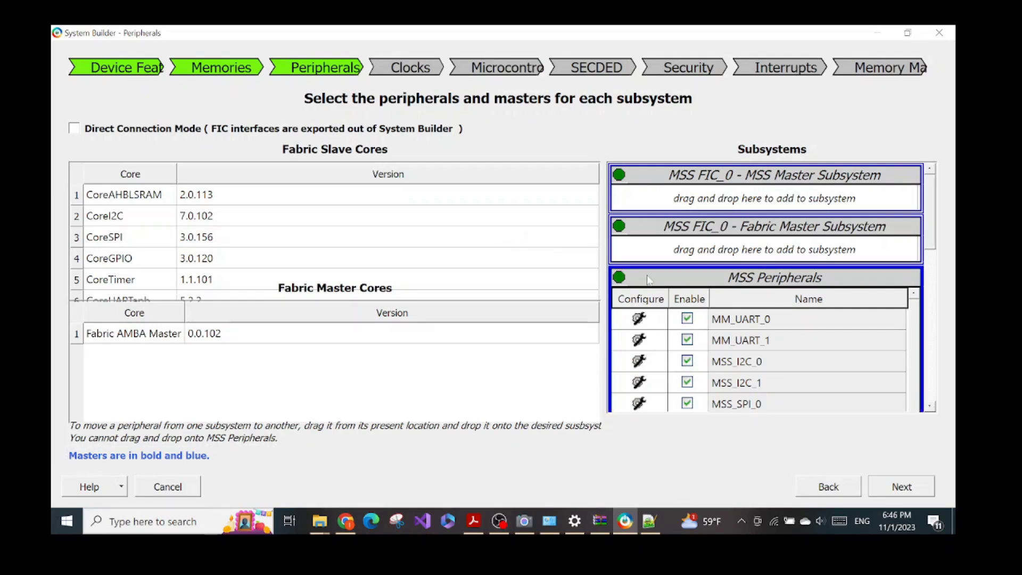
{"action": "scroll", "coordinate": [830, 335], "scroll_direction": "down", "scroll_amount": 2}
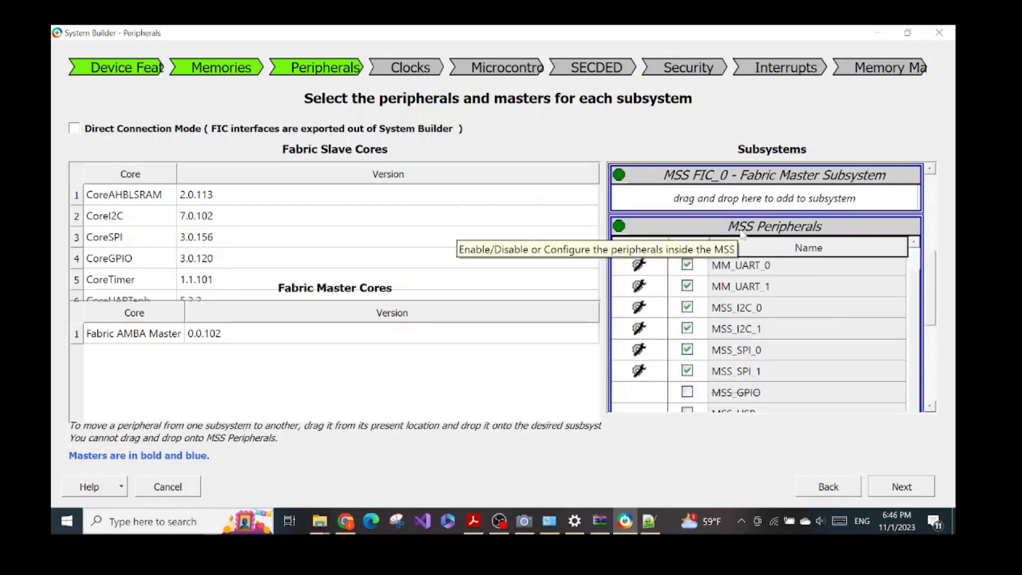
{"action": "left_click", "coordinate": [810, 493]}
{"action": "left_click", "coordinate": [810, 494]}
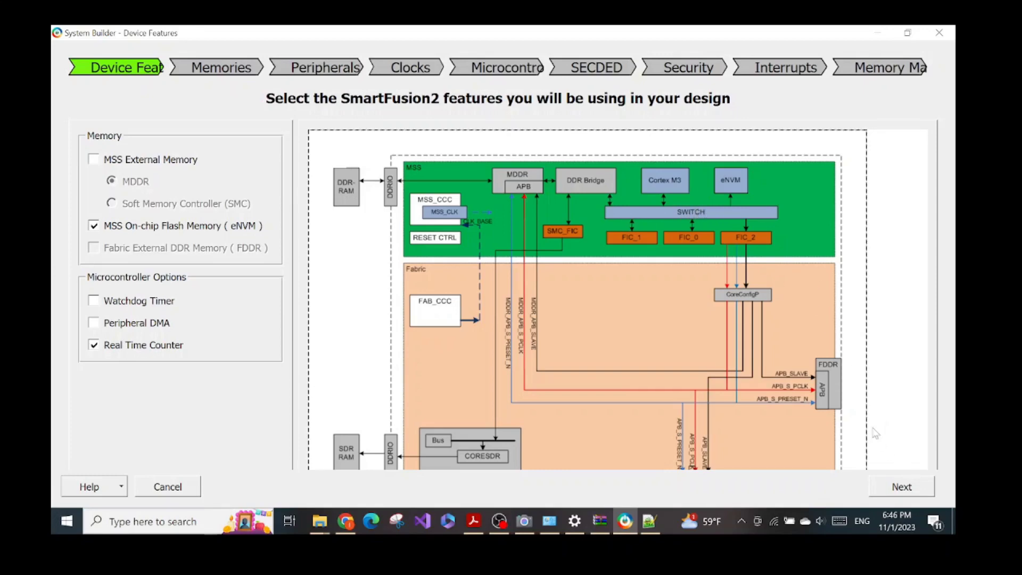
{"action": "left_click", "coordinate": [901, 486]}
{"action": "left_click", "coordinate": [902, 487]}
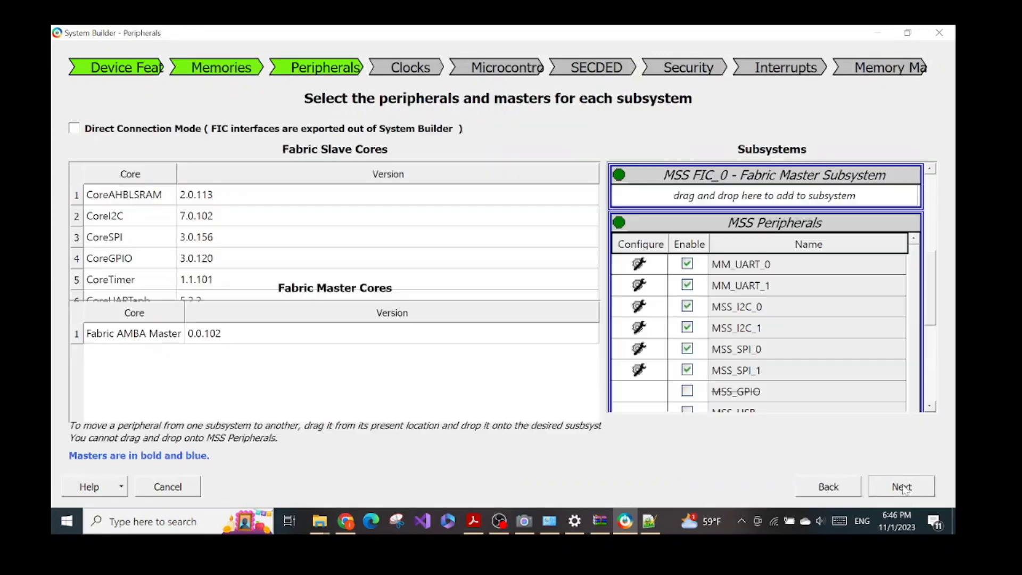
Check the SmartFusion2 components used in the PDF lab guide and return to the MSS peripherals list in System Builder.
{"action": "scroll", "coordinate": [806, 368], "scroll_direction": "down", "scroll_amount": 2}
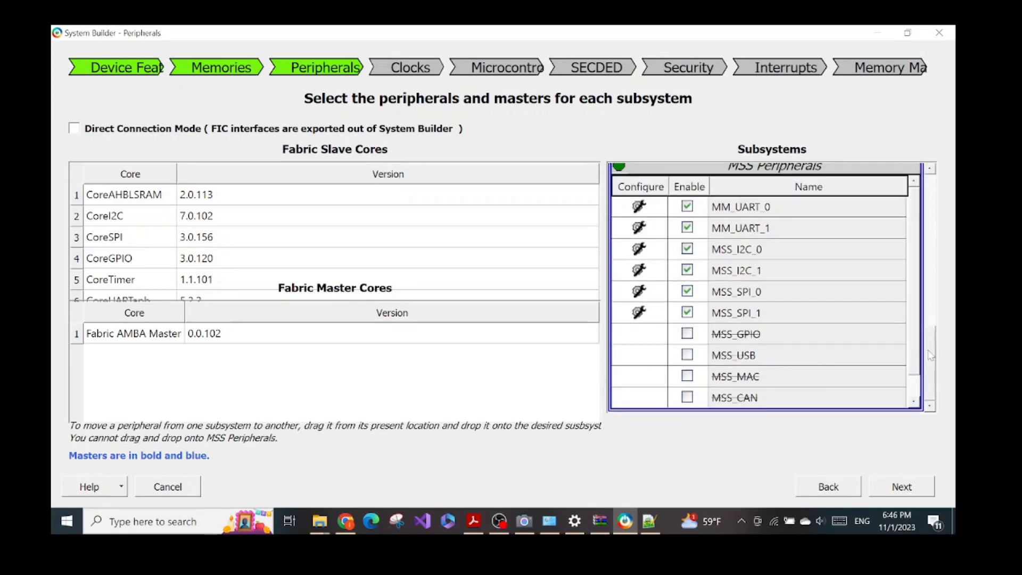
{"action": "left_click", "coordinate": [473, 521]}
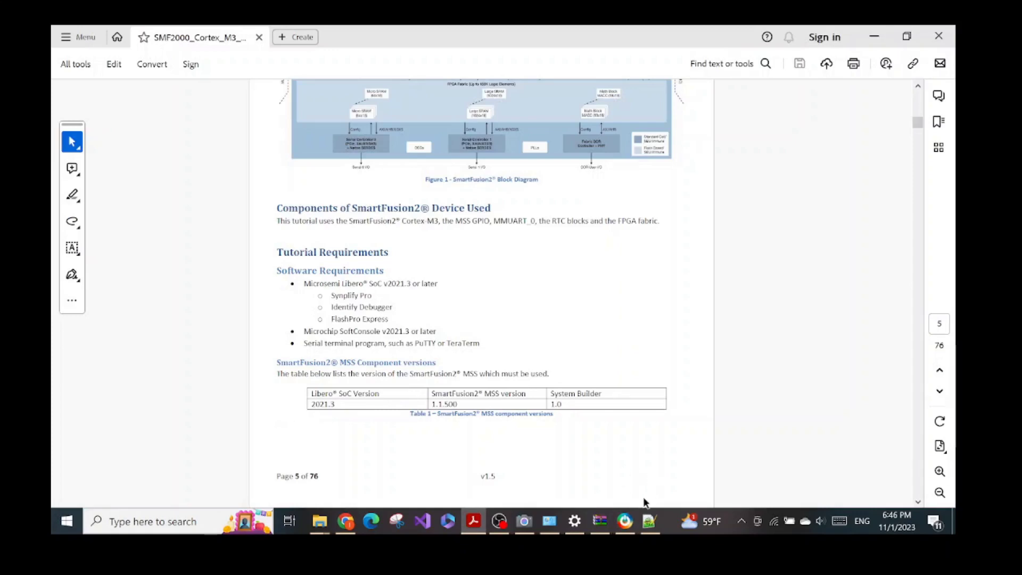
{"action": "left_click", "coordinate": [626, 520]}
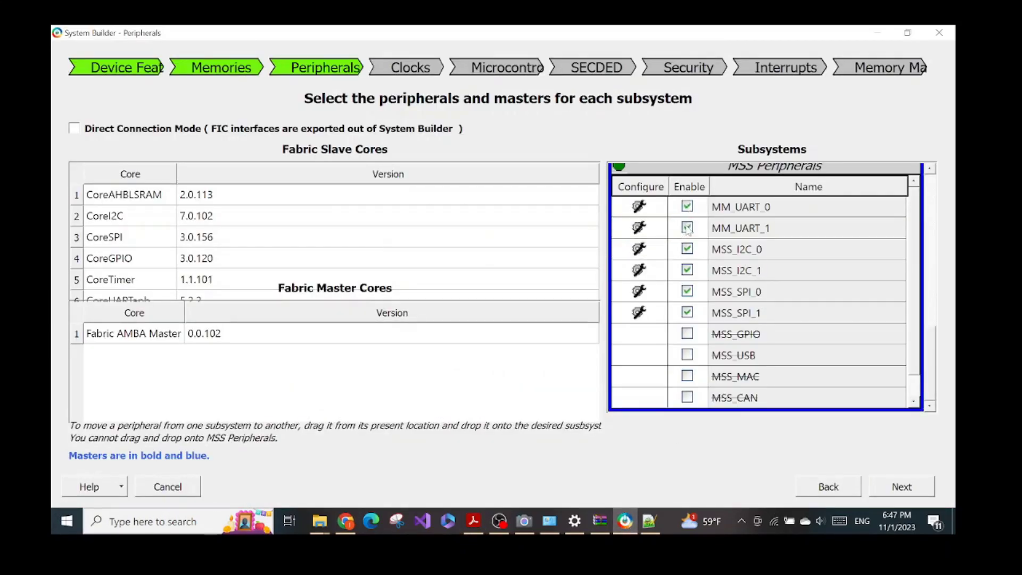
Disable MM_UART_1, MSS_I2C_0, MSS_I2C_1, MSS_SPI_0 and MSS_SPI_1 in the MSS peripherals, and enable MSS_GPIO.
{"action": "left_click", "coordinate": [687, 228]}
{"action": "left_click", "coordinate": [687, 248]}
{"action": "left_click", "coordinate": [687, 270]}
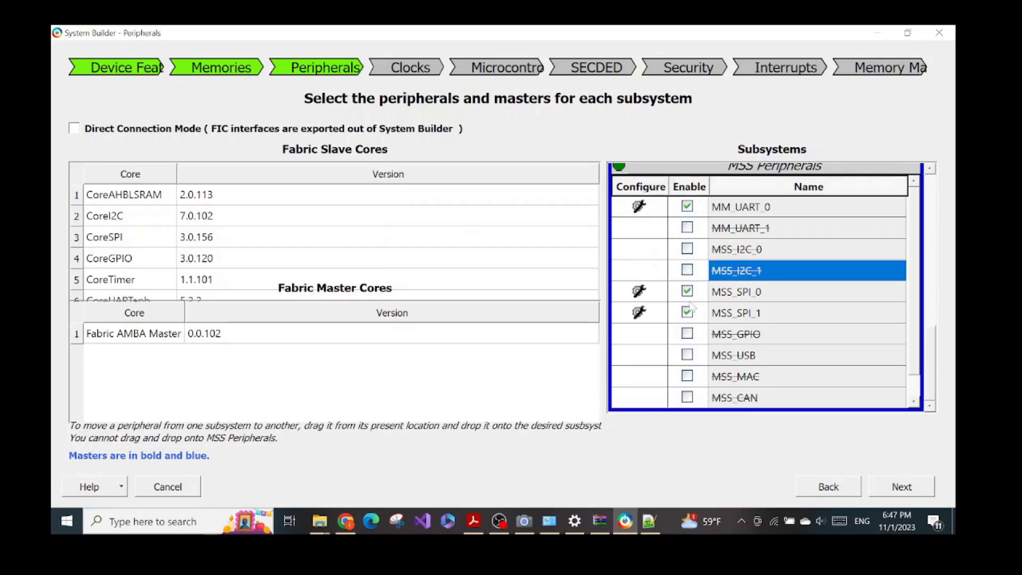
{"action": "left_click", "coordinate": [687, 291]}
{"action": "left_click", "coordinate": [687, 312]}
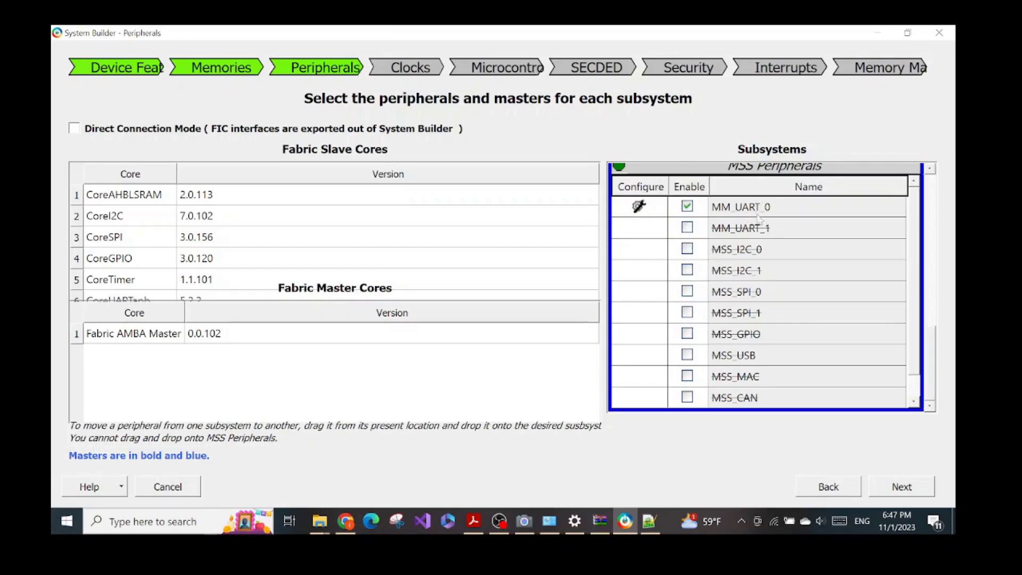
{"action": "left_click", "coordinate": [687, 333]}
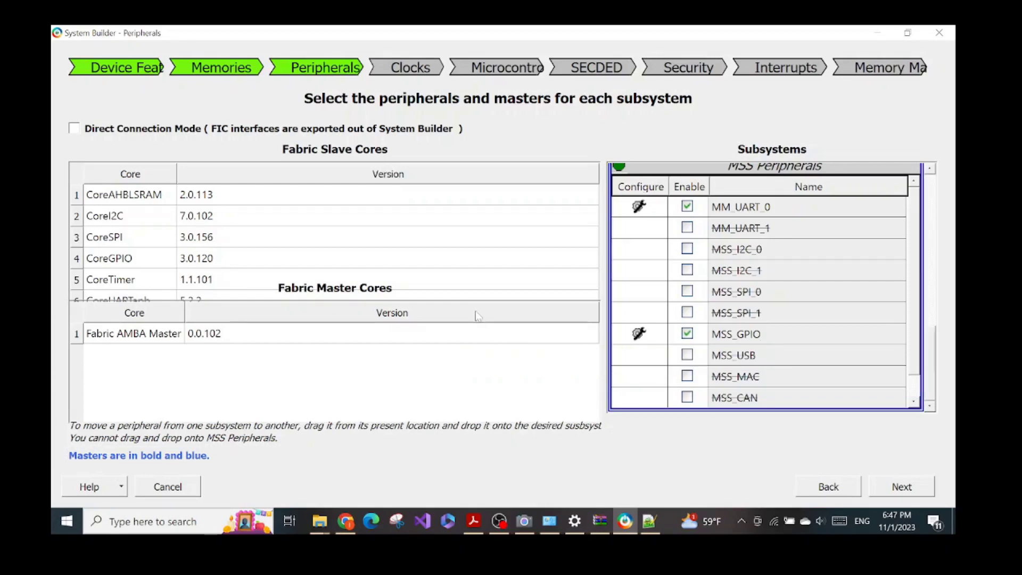
Review the MM_UART_0 configuration and accept its default full-duplex, asynchronous settings connected to IO.
{"action": "scroll", "coordinate": [674, 246], "scroll_direction": "up", "scroll_amount": 3}
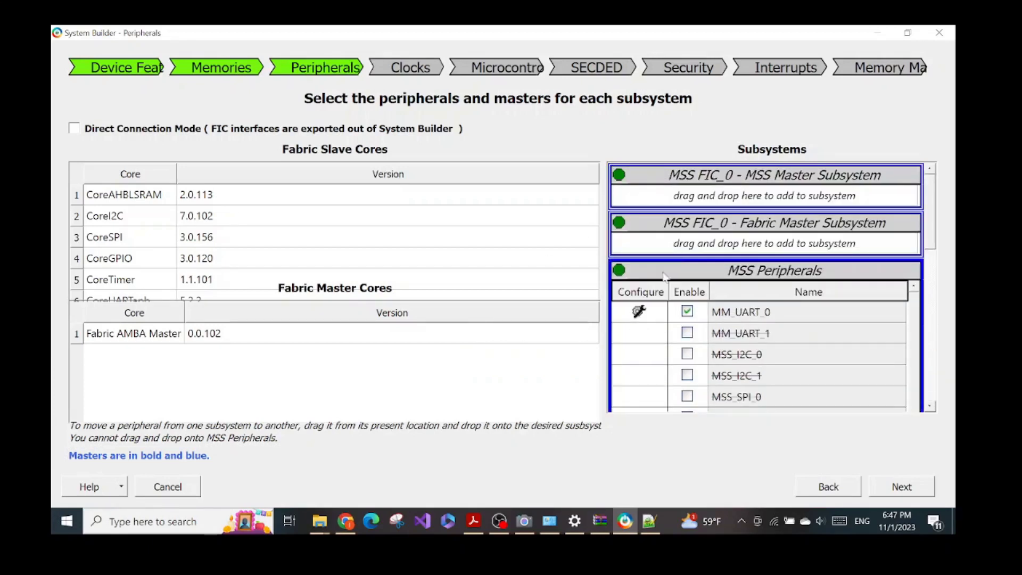
{"action": "scroll", "coordinate": [673, 246], "scroll_direction": "down", "scroll_amount": 1}
{"action": "left_click", "coordinate": [640, 264]}
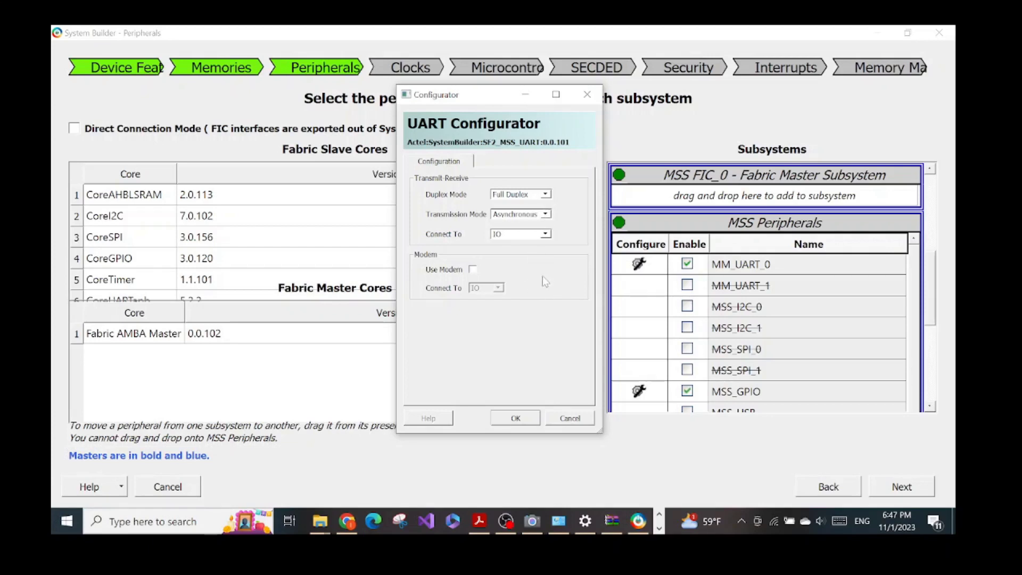
{"action": "left_click", "coordinate": [515, 418]}
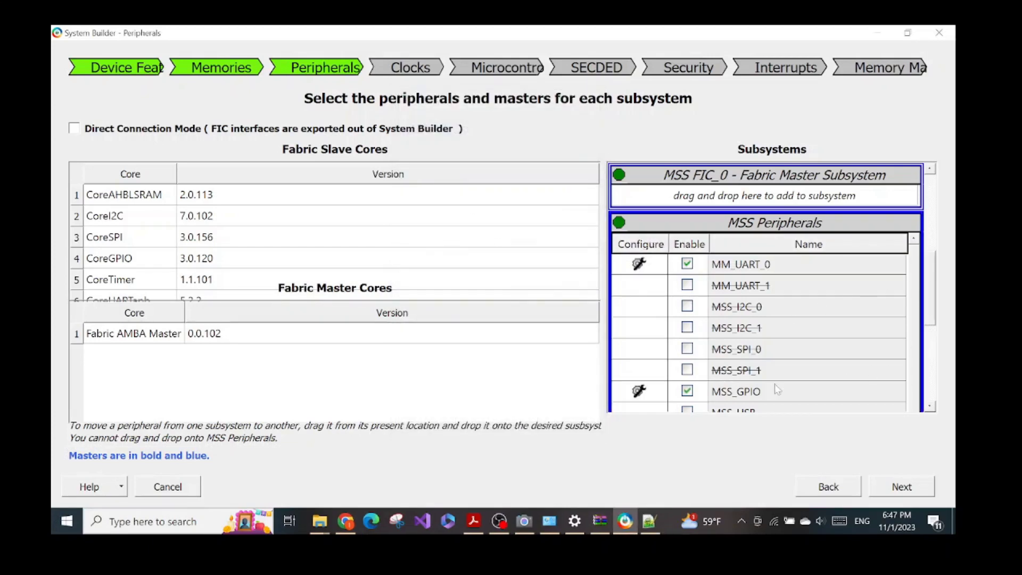
Open the MSS_GPIO configuration and set the direction of GPIO_8 to Input.
{"action": "left_click", "coordinate": [638, 393]}
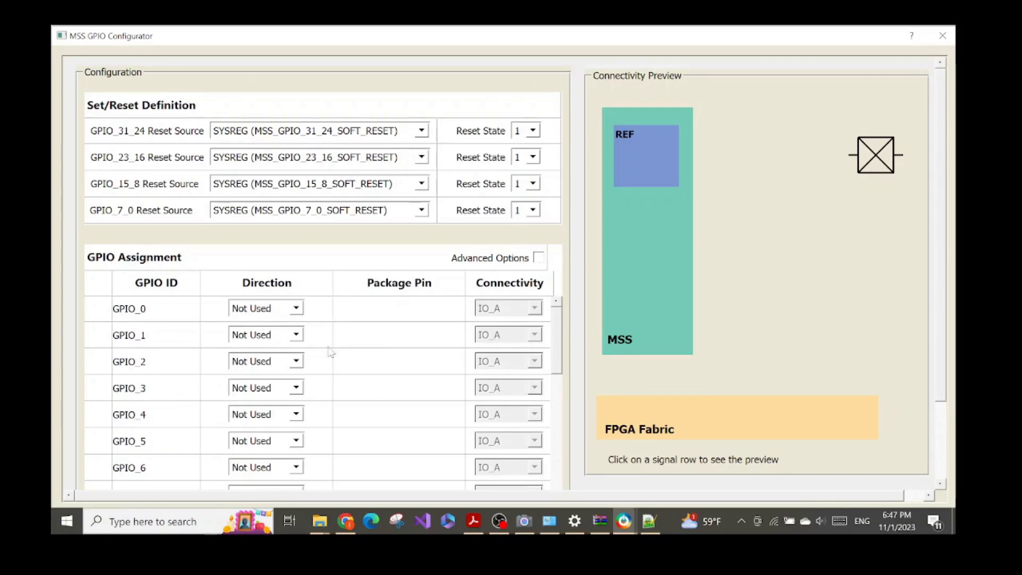
{"action": "left_click_drag", "start_coordinate": [558, 326], "coordinate": [558, 357]}
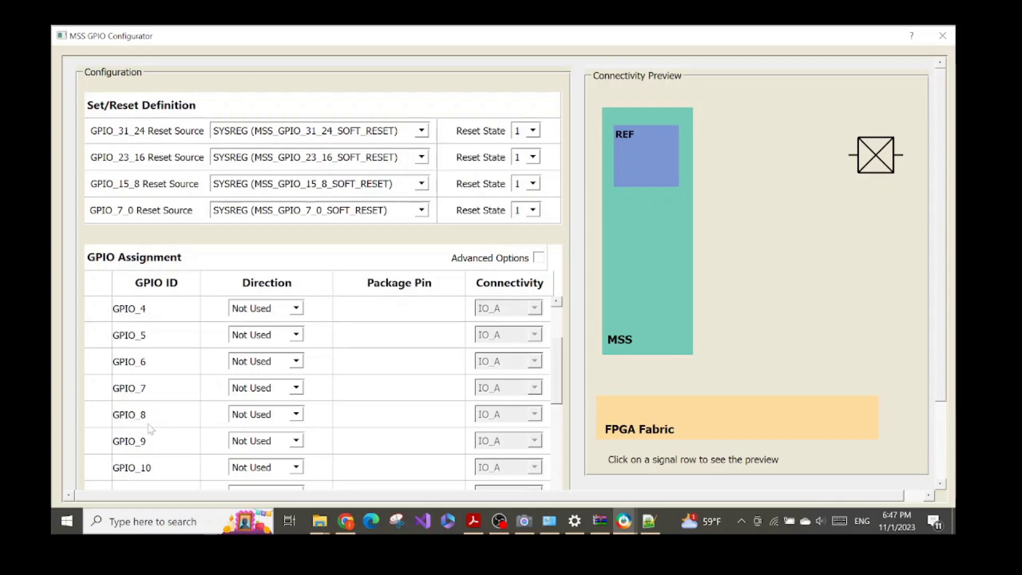
{"action": "left_click", "coordinate": [283, 420]}
{"action": "left_click", "coordinate": [264, 439]}
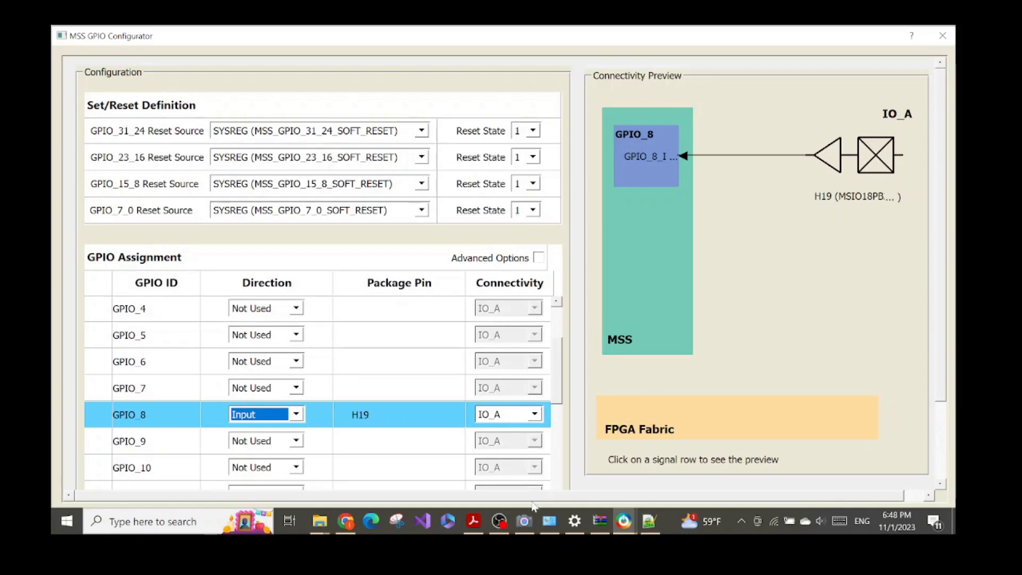
Examine the board in the Camera app, and set GPIO_8's connectivity to FABRIC_A in the MSS GPIO Configurator.
{"action": "left_click", "coordinate": [525, 520]}
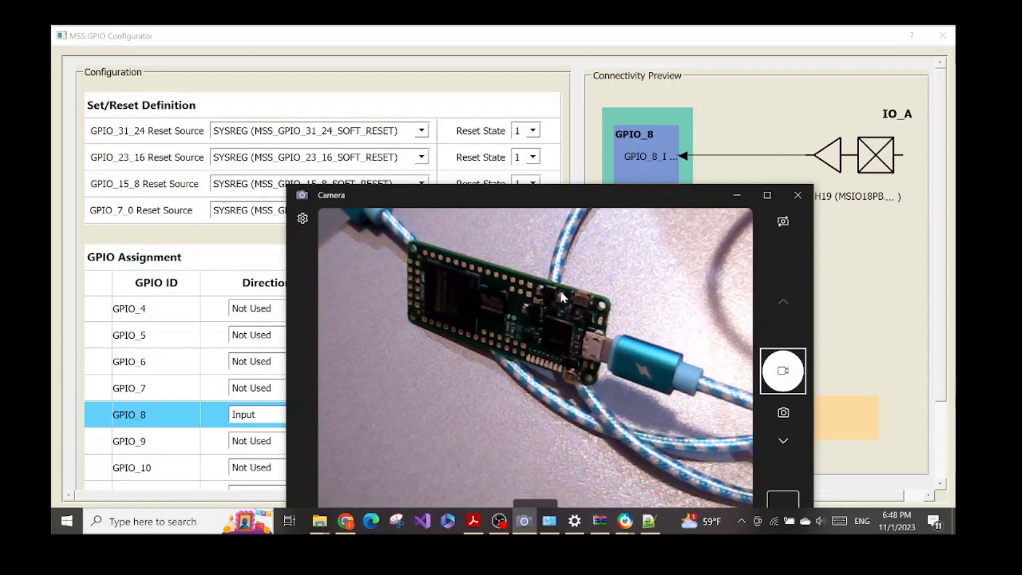
{"action": "left_click", "coordinate": [737, 197]}
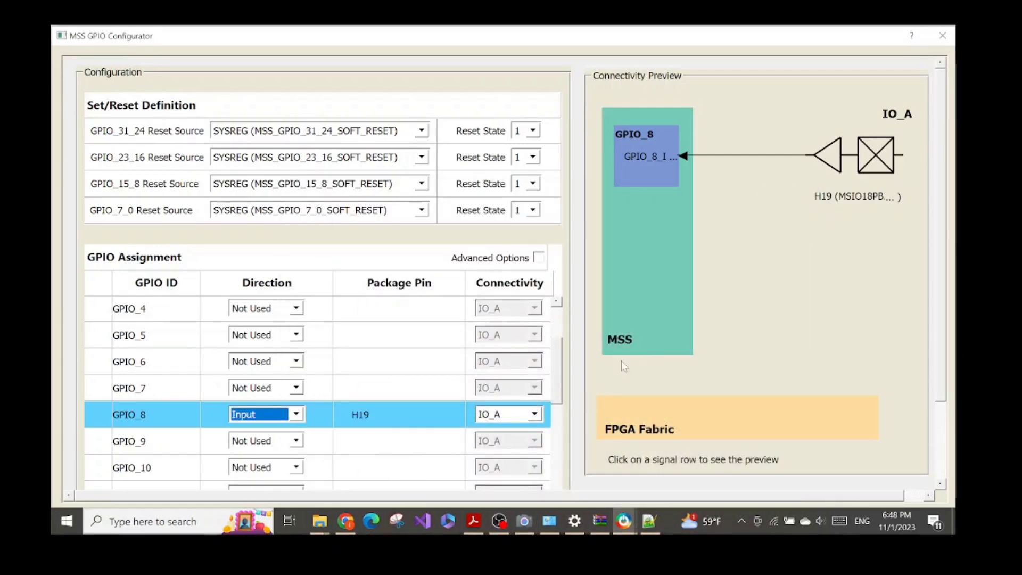
{"action": "left_click", "coordinate": [535, 414]}
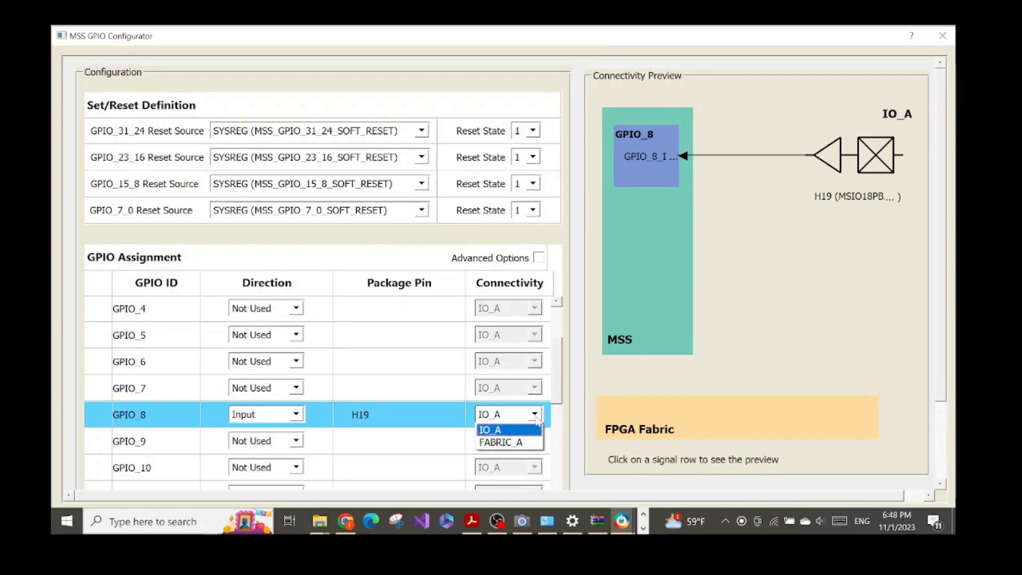
{"action": "left_click", "coordinate": [532, 444]}
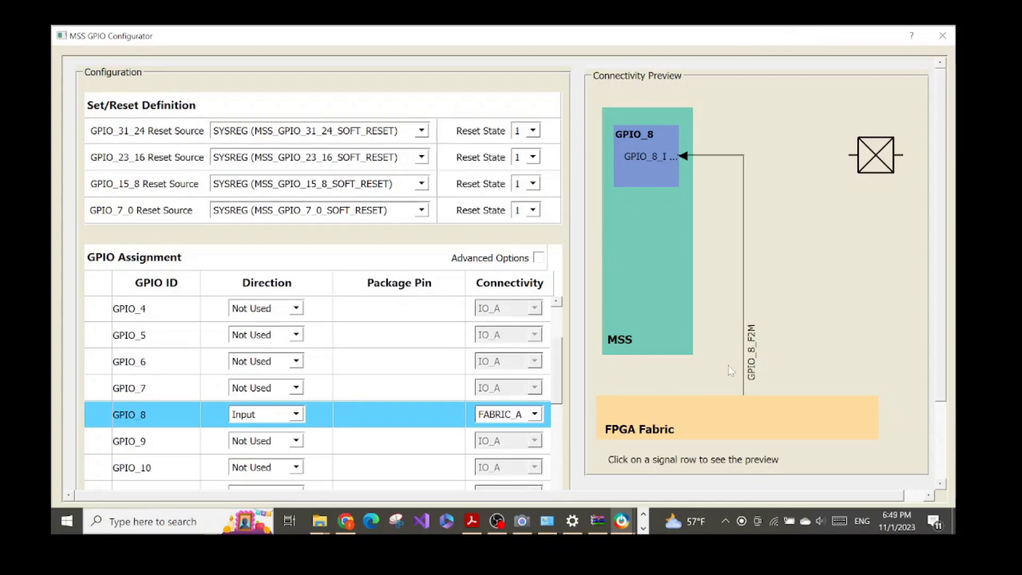
Shrink and reposition the MSS GPIO Configurator window, check the GPIO_8 assignment, and confirm the GPIO configuration.
{"action": "mouse_move", "coordinate": [695, 42]}
{"action": "left_mouse_down"}
{"action": "mouse_move", "coordinate": [670, 85]}
{"action": "mouse_move", "coordinate": [681, 56]}
{"action": "left_mouse_up"}
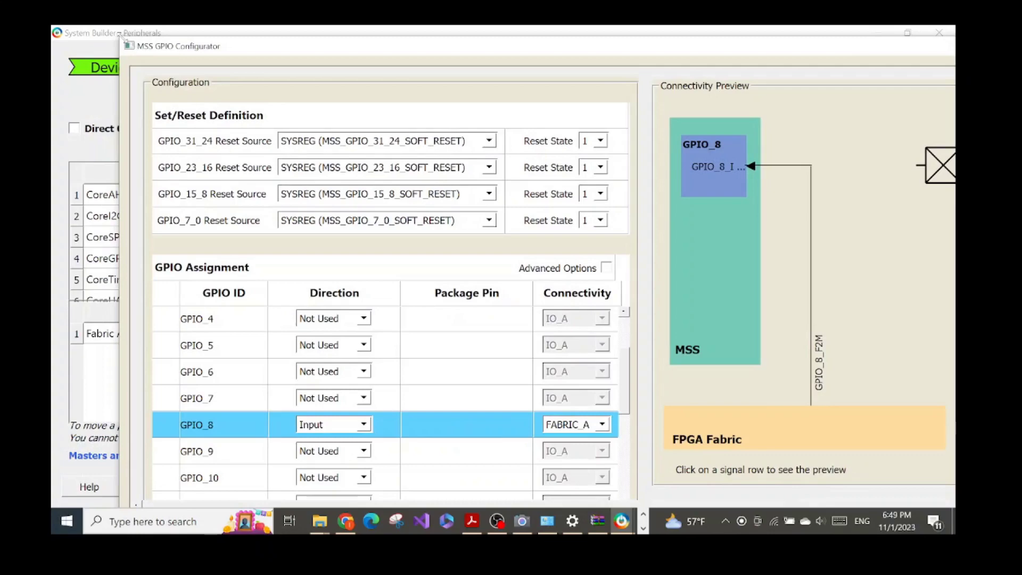
{"action": "left_click_drag", "start_coordinate": [121, 35], "coordinate": [353, 194]}
{"action": "left_click_drag", "start_coordinate": [498, 205], "coordinate": [290, 95]}
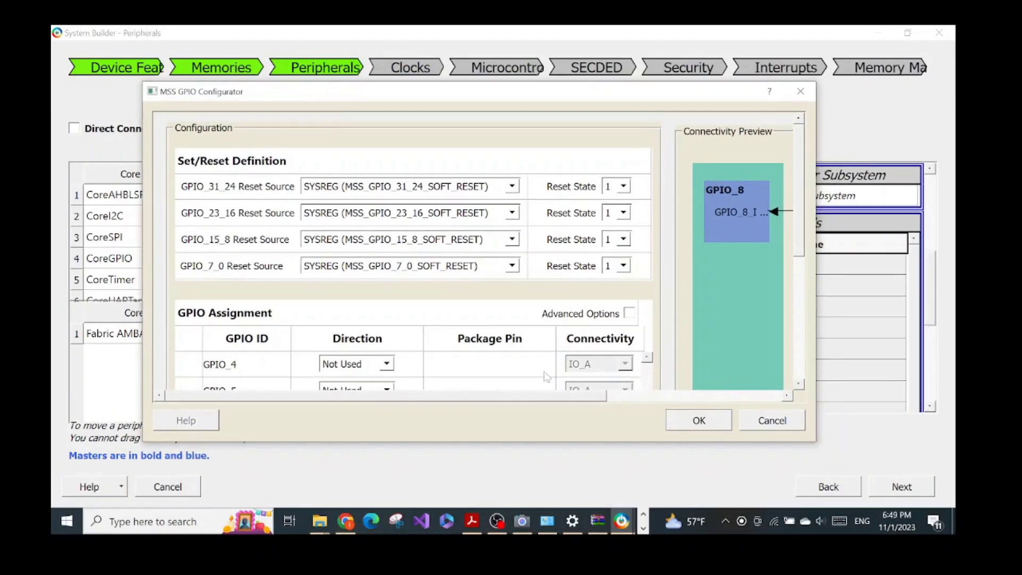
{"action": "left_click_drag", "start_coordinate": [800, 246], "coordinate": [804, 342]}
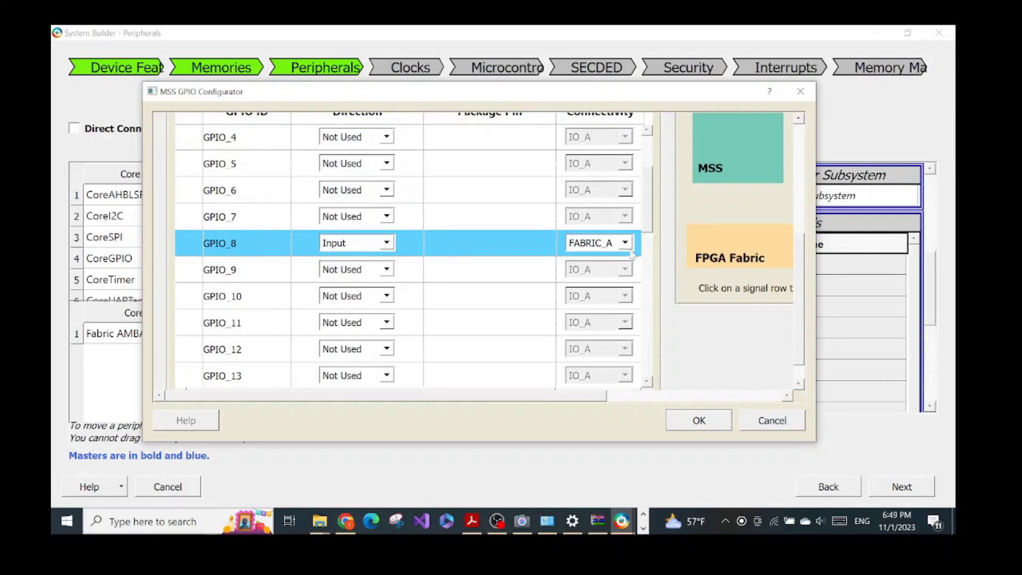
{"action": "left_click", "coordinate": [698, 419]}
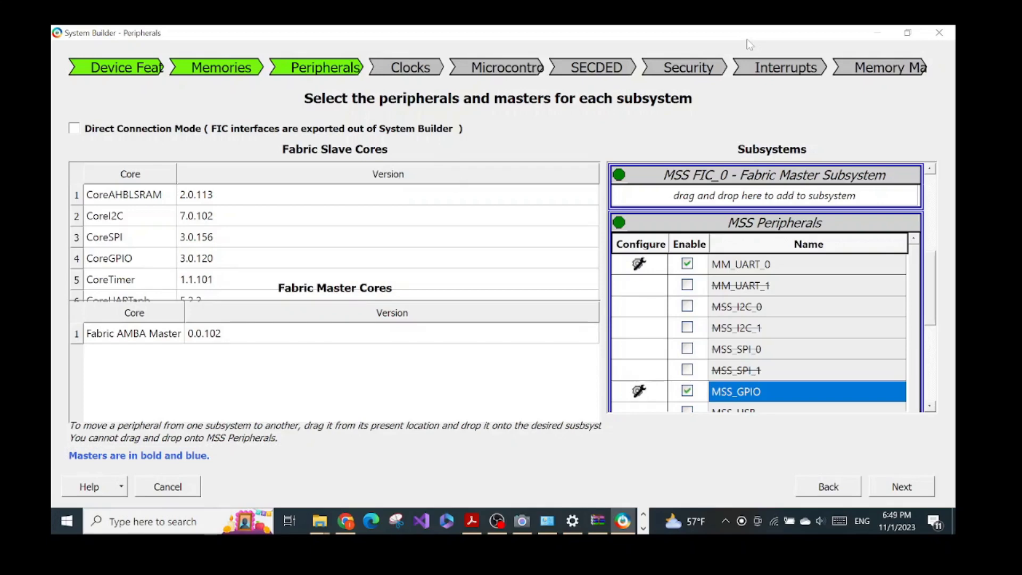
Add the CorePWM fabric slave core to the MSS FIC_0 - MSS Master Subsystem.
{"action": "double_click", "coordinate": [810, 38]}
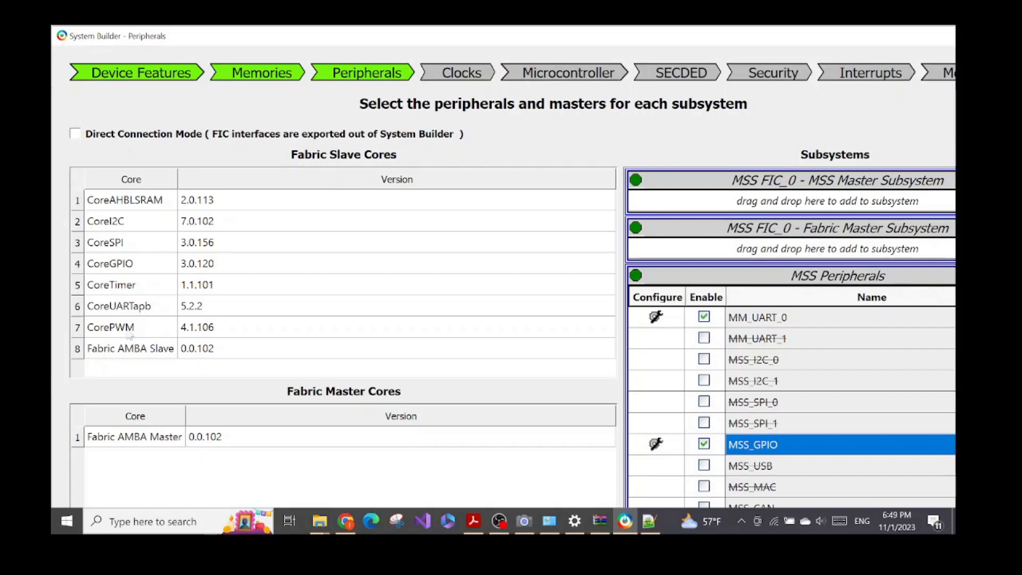
{"action": "left_click_drag", "start_coordinate": [113, 334], "coordinate": [636, 208]}
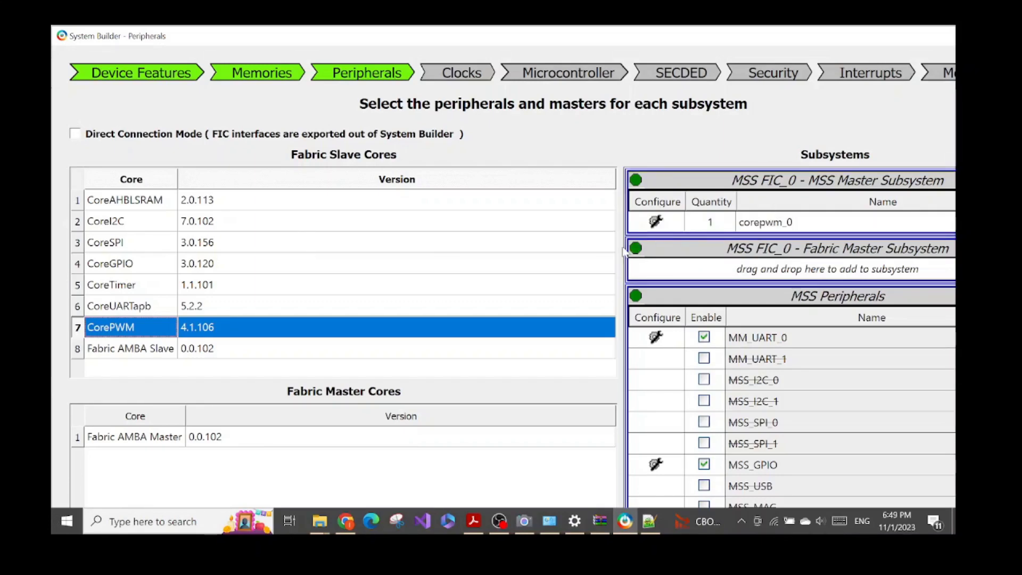
{"action": "double_click", "coordinate": [637, 37]}
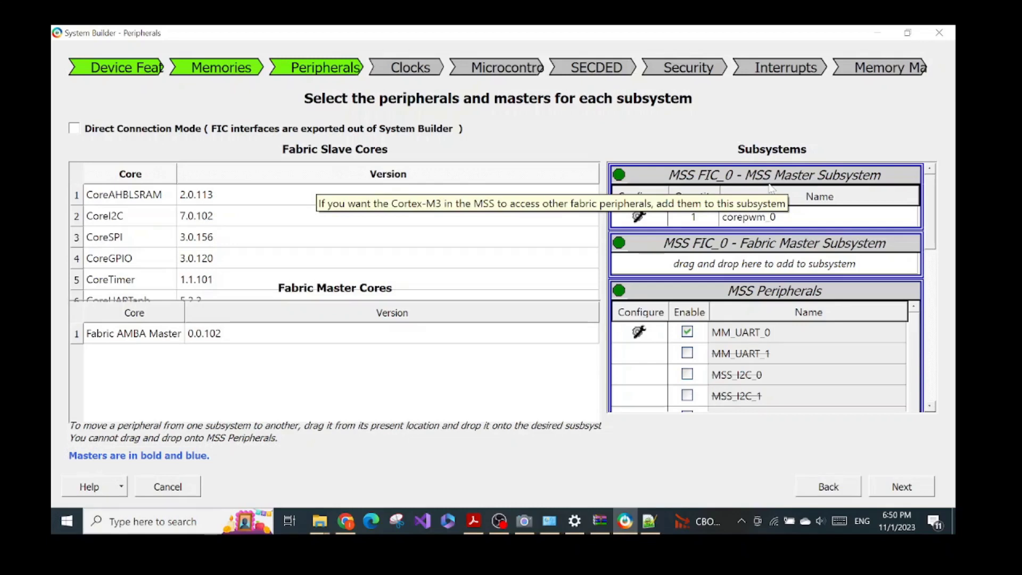
Open the corepwm_0 configurator and find the CorePWM configuration instructions in the PDF lab guide.
{"action": "left_click", "coordinate": [644, 217]}
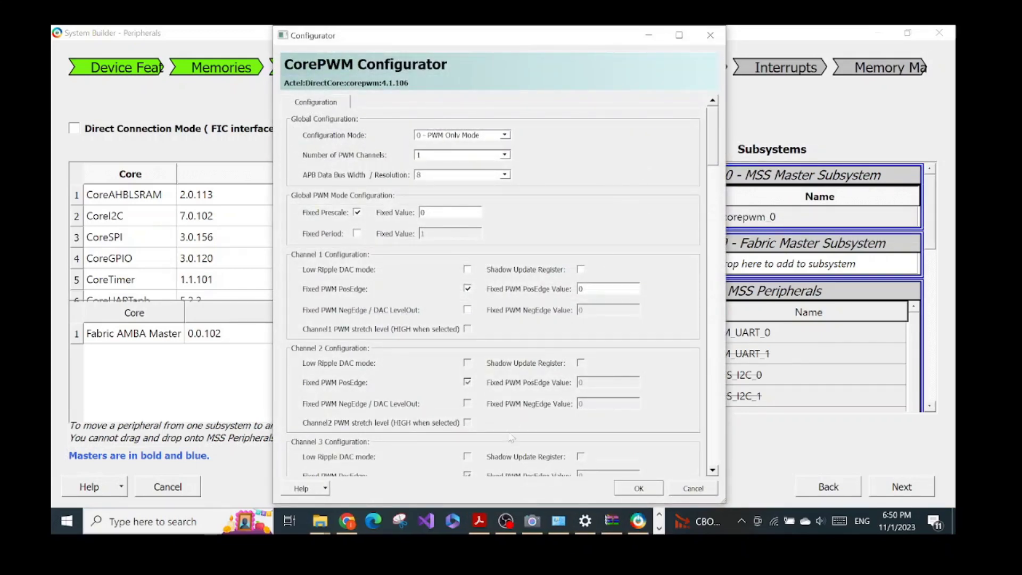
{"action": "left_click", "coordinate": [479, 521]}
{"action": "scroll", "coordinate": [535, 356], "scroll_direction": "down", "scroll_amount": 20}
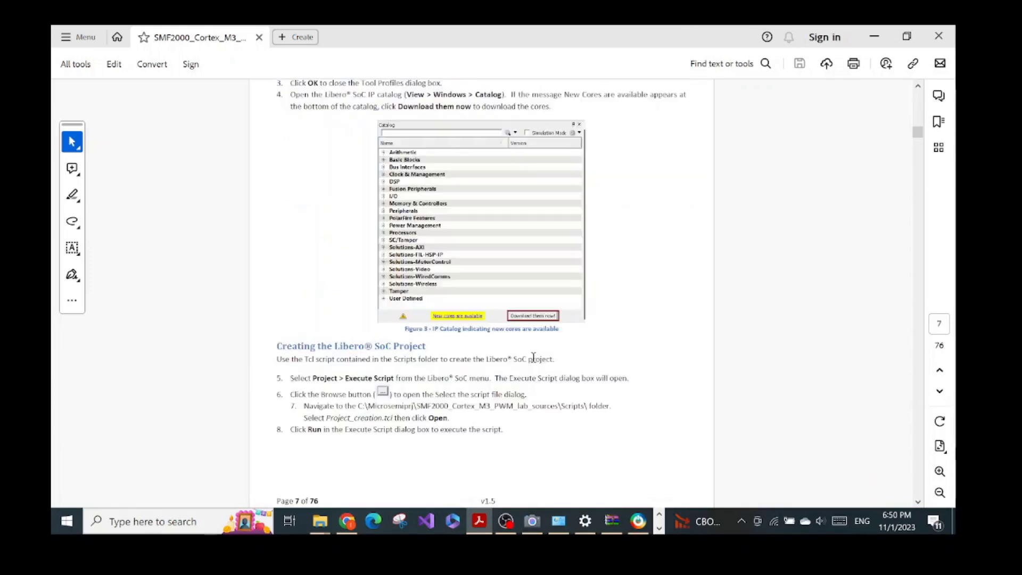
{"action": "scroll", "coordinate": [531, 341], "scroll_direction": "down", "scroll_amount": 10}
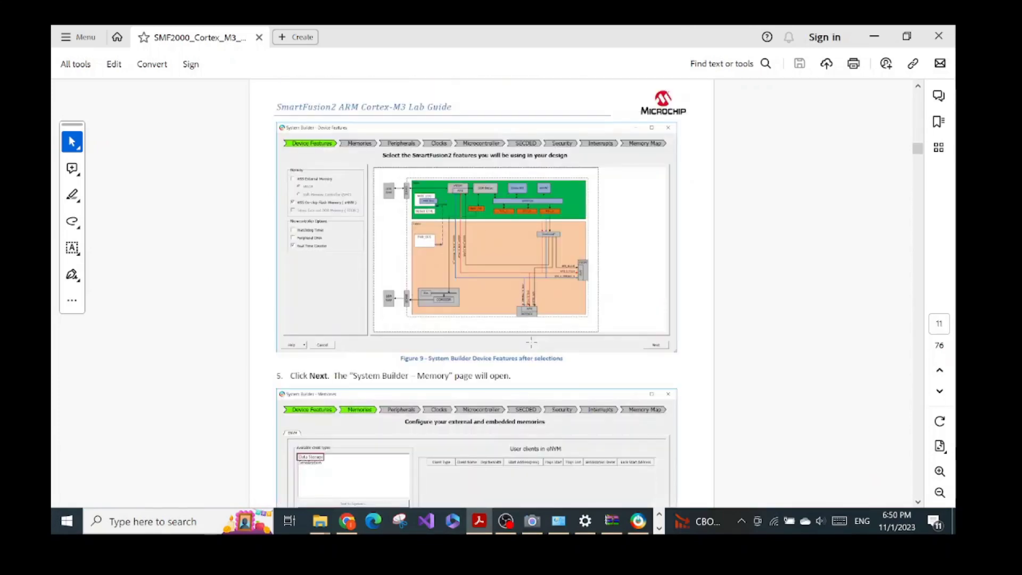
{"action": "scroll", "coordinate": [531, 341], "scroll_direction": "down", "scroll_amount": 20}
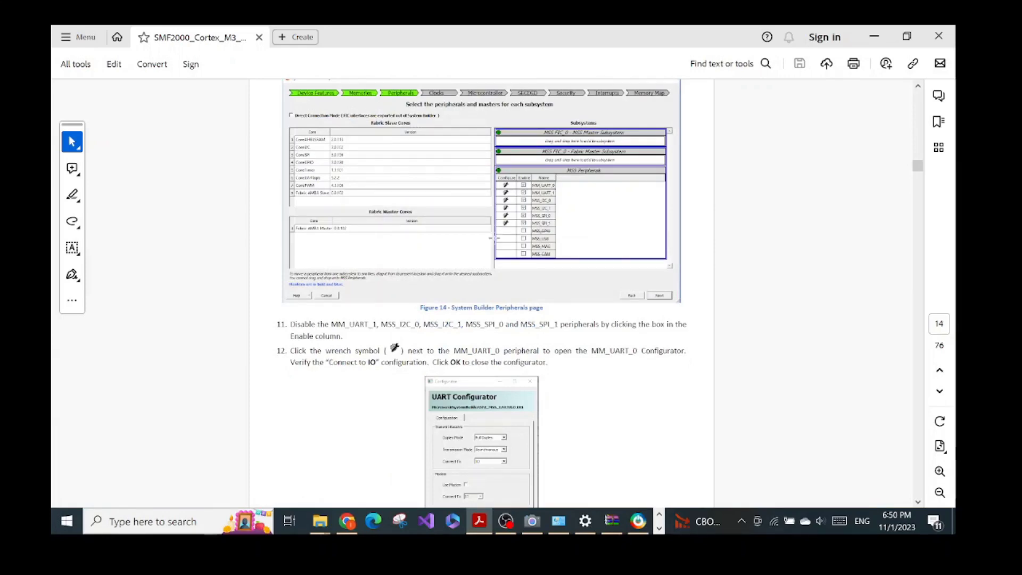
{"action": "scroll", "coordinate": [490, 238], "scroll_direction": "down", "scroll_amount": 15}
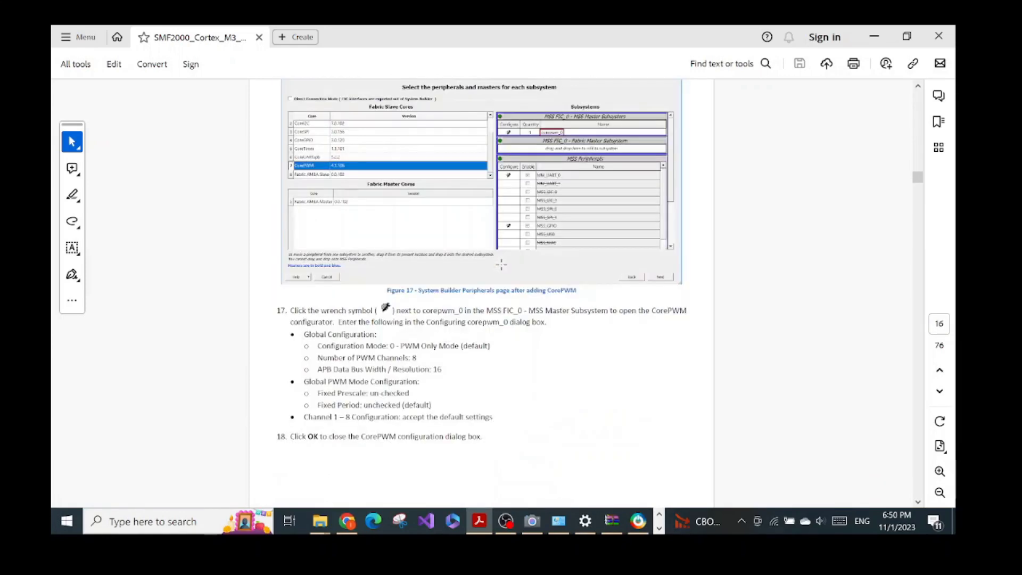
Read the CorePWM settings in the PDF lab guide and enlarge the corepwm_0 configuration figure.
{"action": "scroll", "coordinate": [501, 265], "scroll_direction": "down", "scroll_amount": 1}
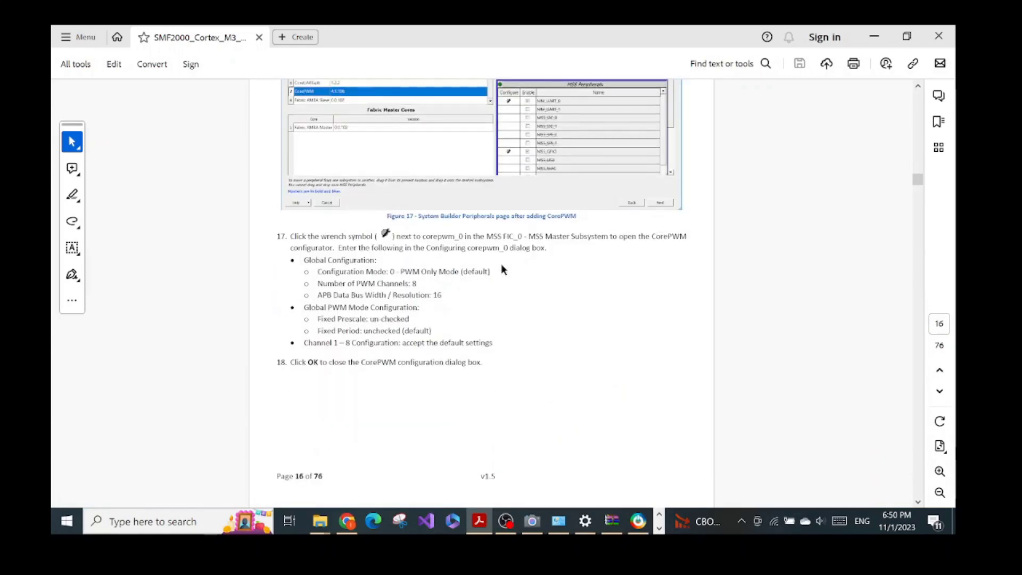
{"action": "scroll", "coordinate": [501, 265], "scroll_direction": "down", "scroll_amount": 8}
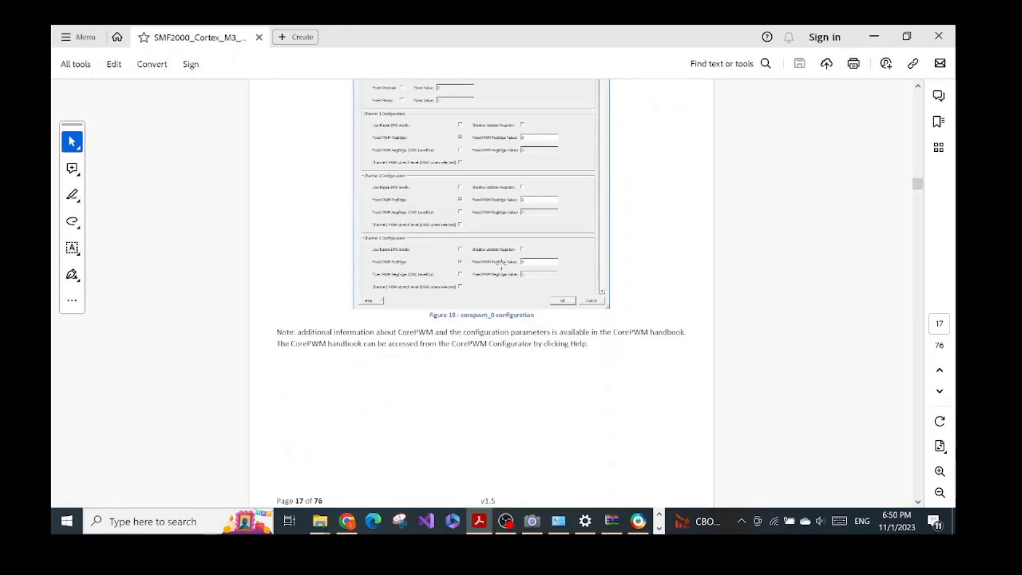
{"action": "scroll", "coordinate": [502, 264], "scroll_direction": "up", "scroll_amount": 6}
{"action": "scroll", "coordinate": [501, 266], "scroll_direction": "down", "scroll_amount": 5}
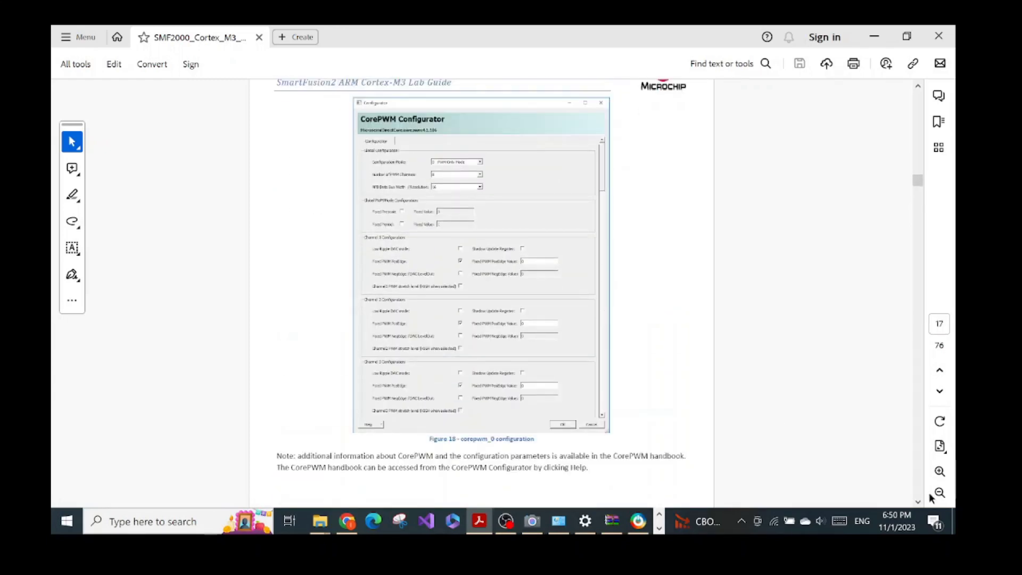
{"action": "left_click", "coordinate": [939, 471]}
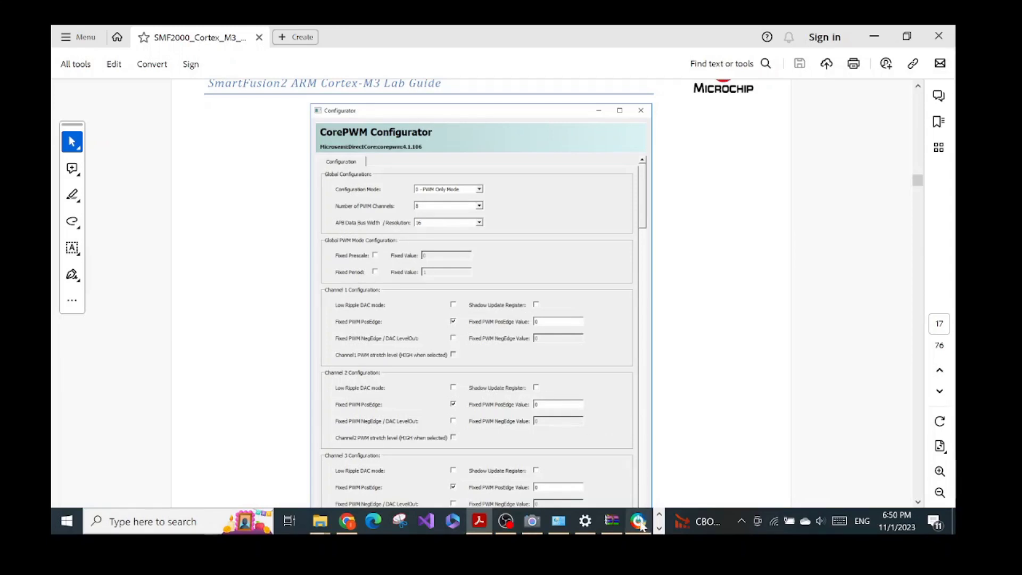
Return to the CorePWM Configurator, set 8 PWM channels and an APB data bus width of 16, and confirm the configuration.
{"action": "mouse_move", "coordinate": [637, 521]}
{"action": "left_click", "coordinate": [633, 458]}
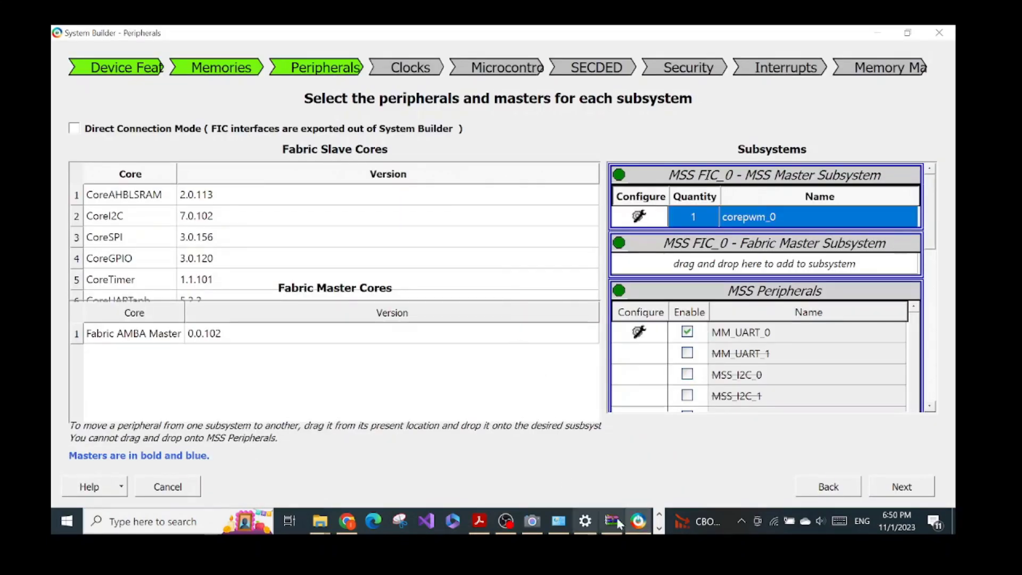
{"action": "left_click", "coordinate": [659, 529]}
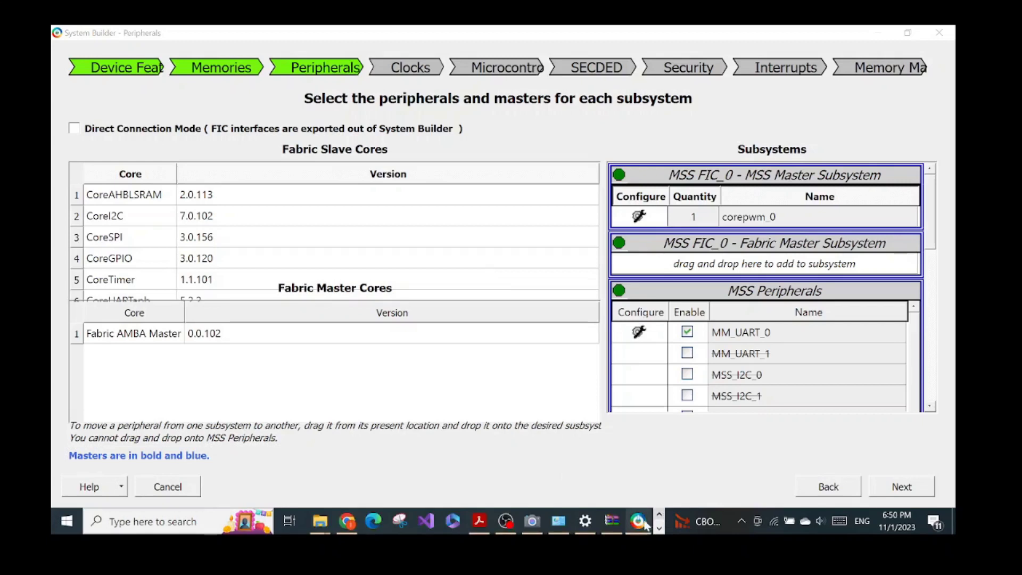
{"action": "left_click", "coordinate": [356, 522]}
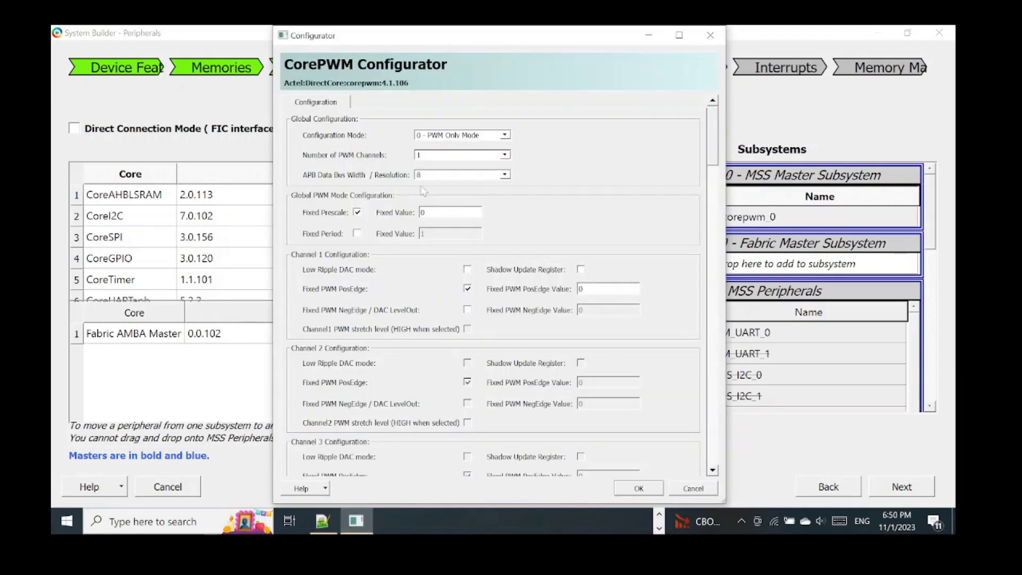
{"action": "left_click", "coordinate": [437, 154]}
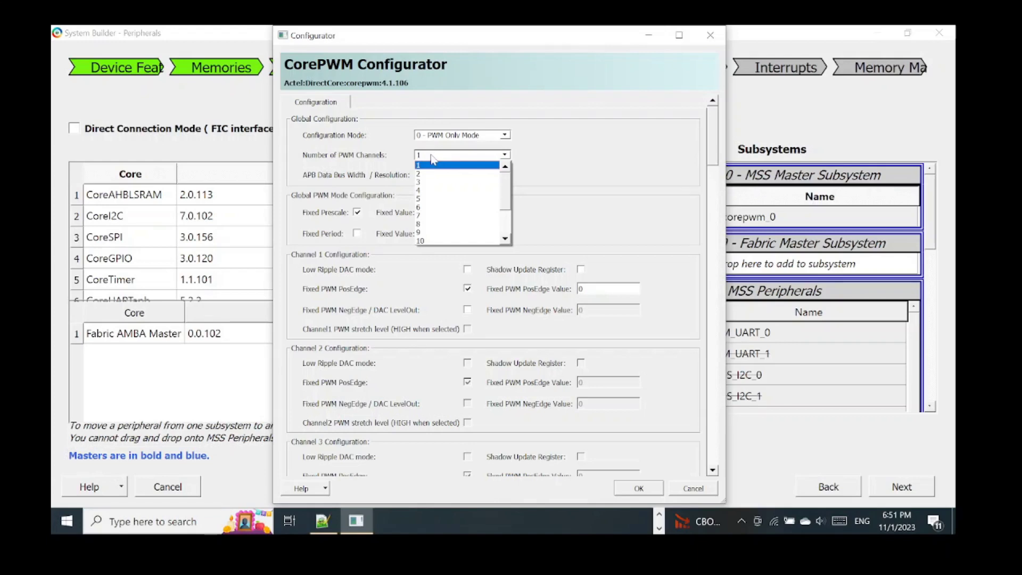
{"action": "left_click", "coordinate": [468, 223]}
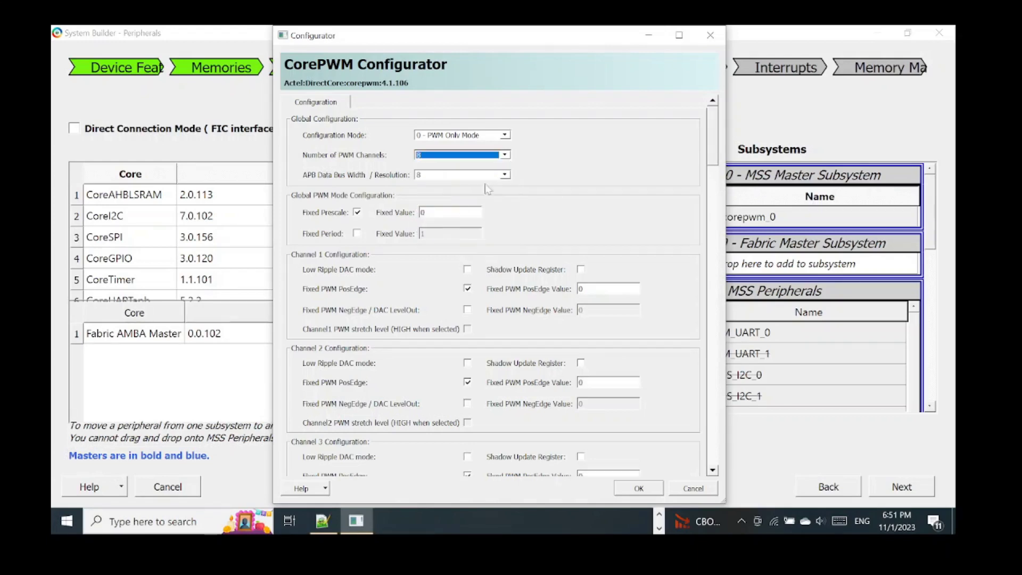
{"action": "left_click", "coordinate": [488, 178]}
{"action": "left_click", "coordinate": [487, 195]}
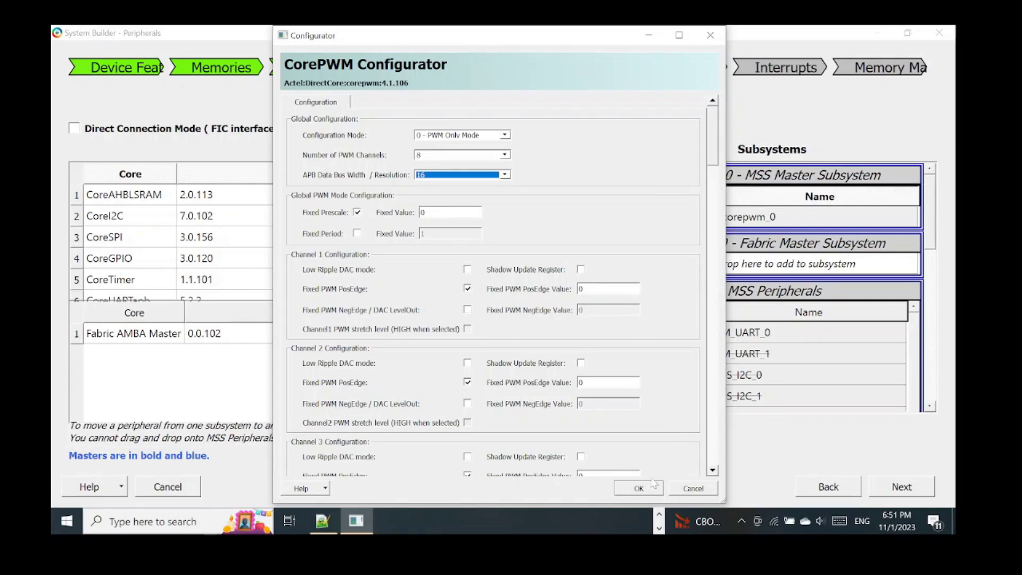
{"action": "scroll", "coordinate": [654, 464], "scroll_direction": "down", "scroll_amount": 3}
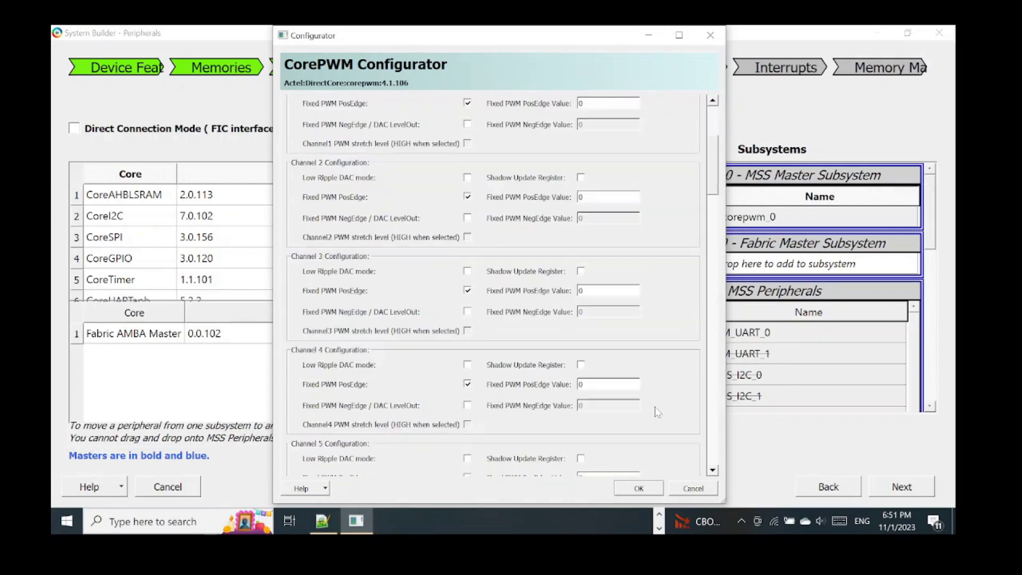
{"action": "left_click", "coordinate": [638, 488]}
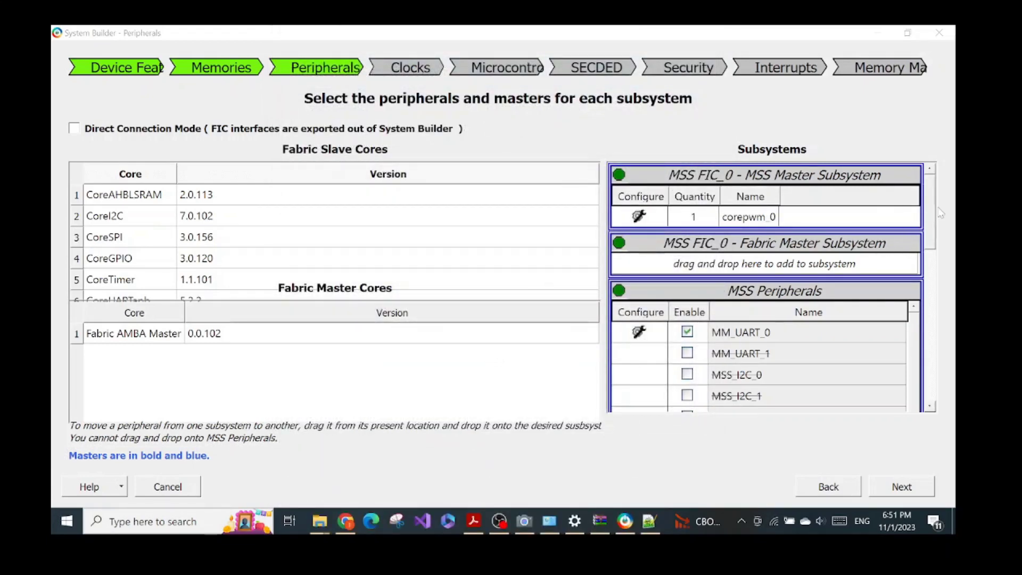
Advance System Builder to the Clocks page and find the MSS clock settings in the PDF lab guide.
{"action": "scroll", "coordinate": [935, 245], "scroll_direction": "down", "scroll_amount": 1}
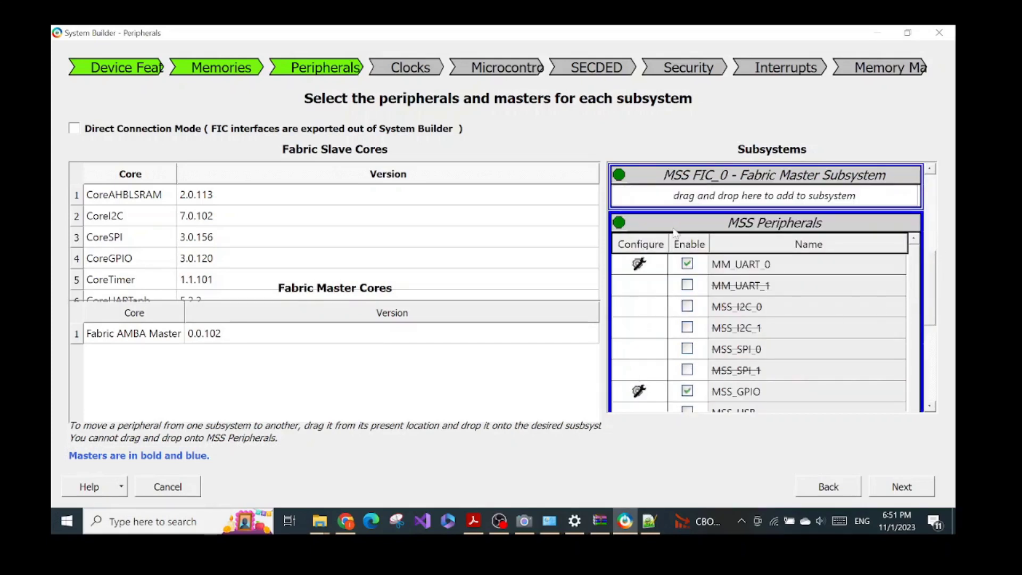
{"action": "left_click", "coordinate": [895, 495]}
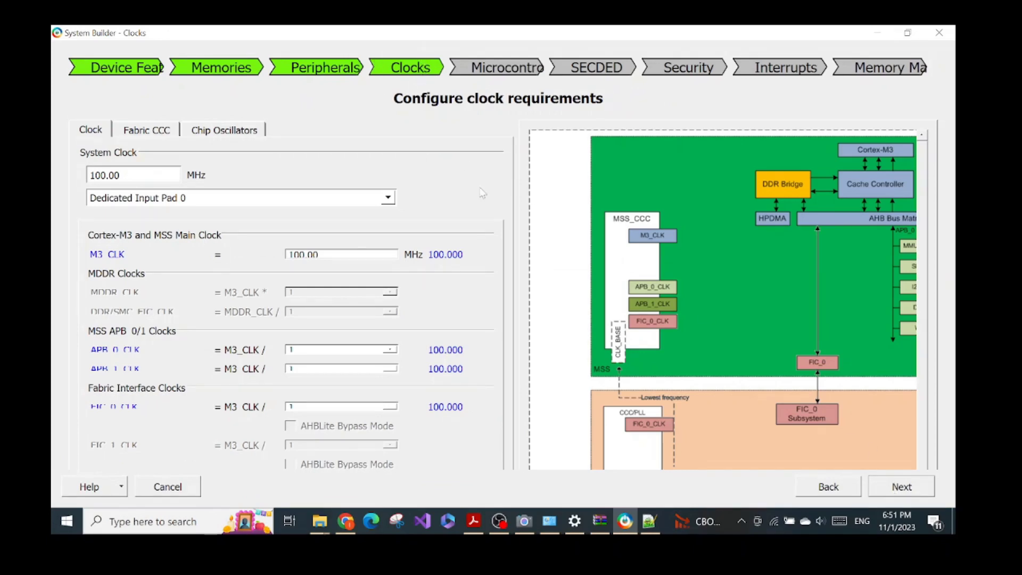
{"action": "double_click", "coordinate": [660, 37]}
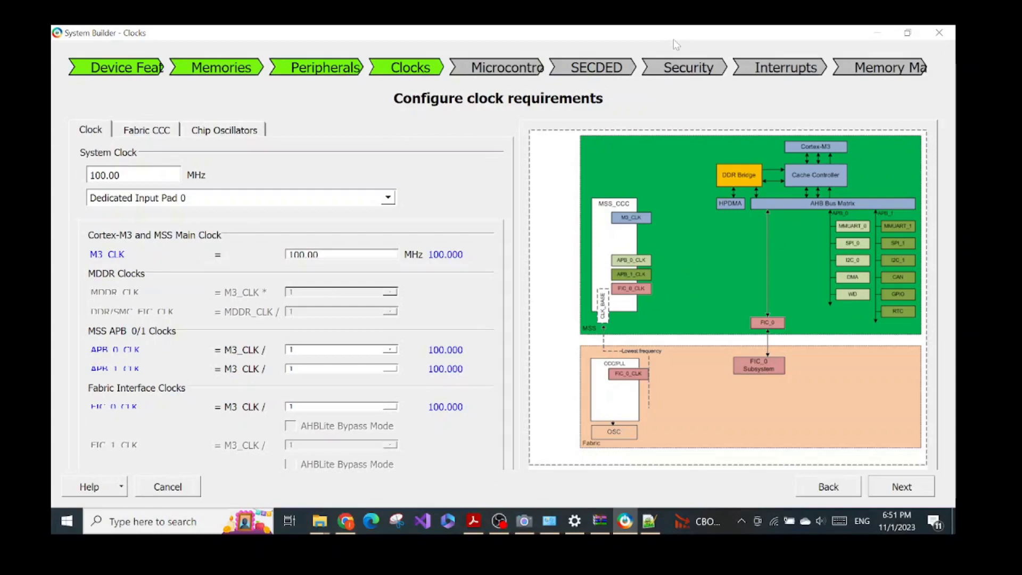
{"action": "mouse_move", "coordinate": [102, 259]}
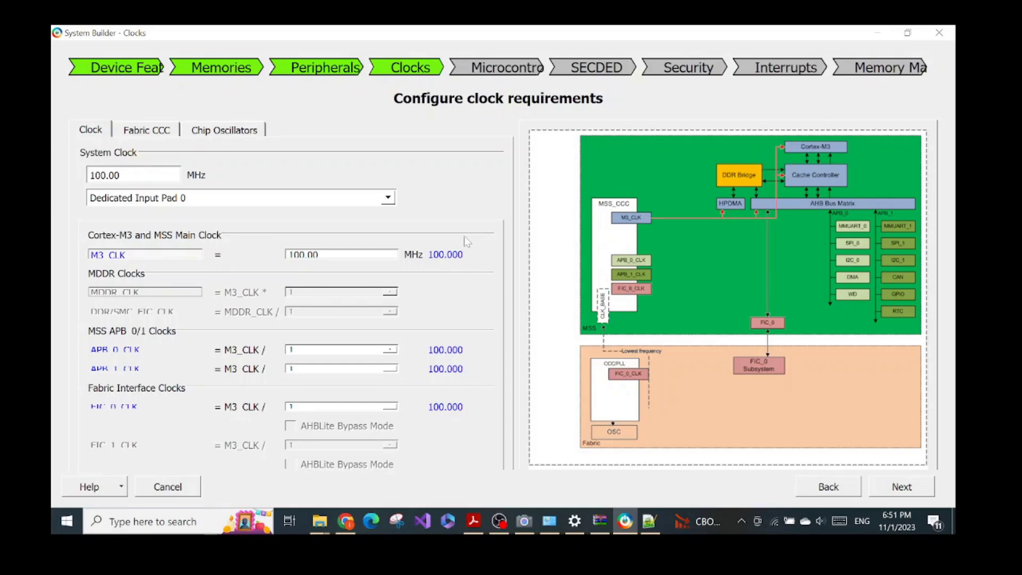
{"action": "left_click", "coordinate": [473, 520]}
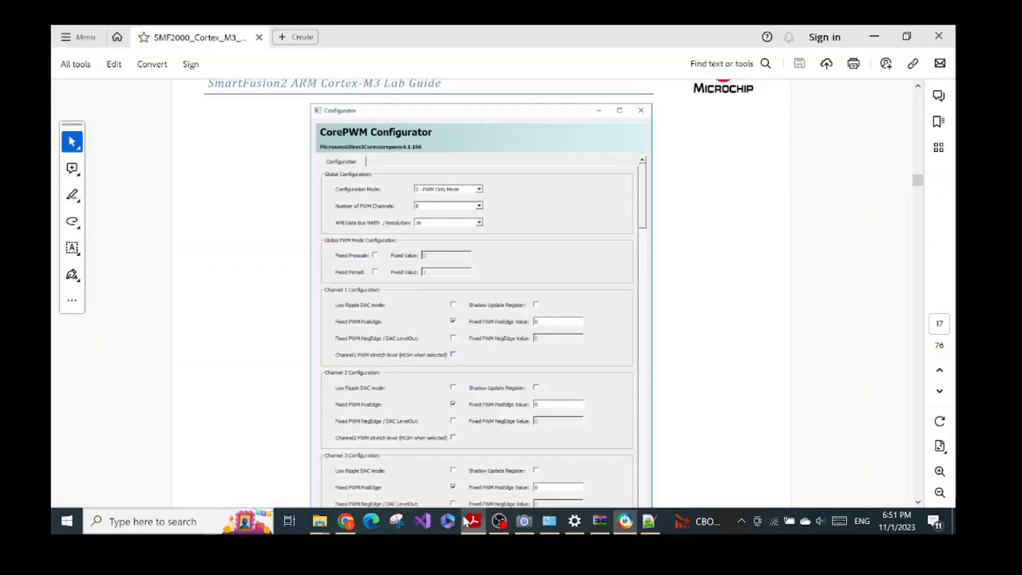
{"action": "scroll", "coordinate": [585, 291], "scroll_direction": "down", "scroll_amount": 6}
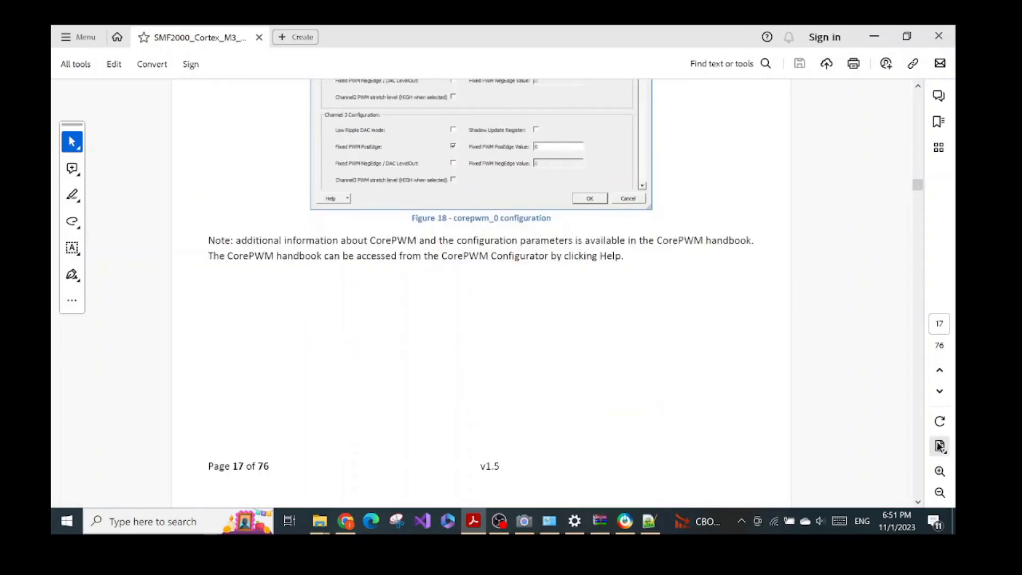
{"action": "left_click", "coordinate": [938, 492]}
{"action": "scroll", "coordinate": [631, 327], "scroll_direction": "down", "scroll_amount": 5}
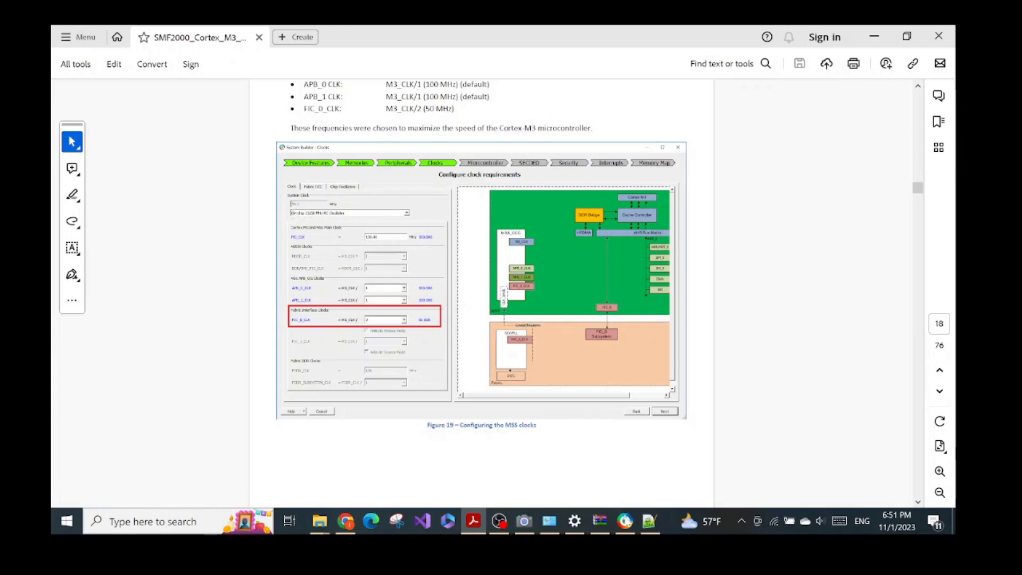
Set the system clock source to On-chip 25/50 MHz RC Oscillator in System Builder, and check the board in the Camera app.
{"action": "left_click", "coordinate": [625, 521]}
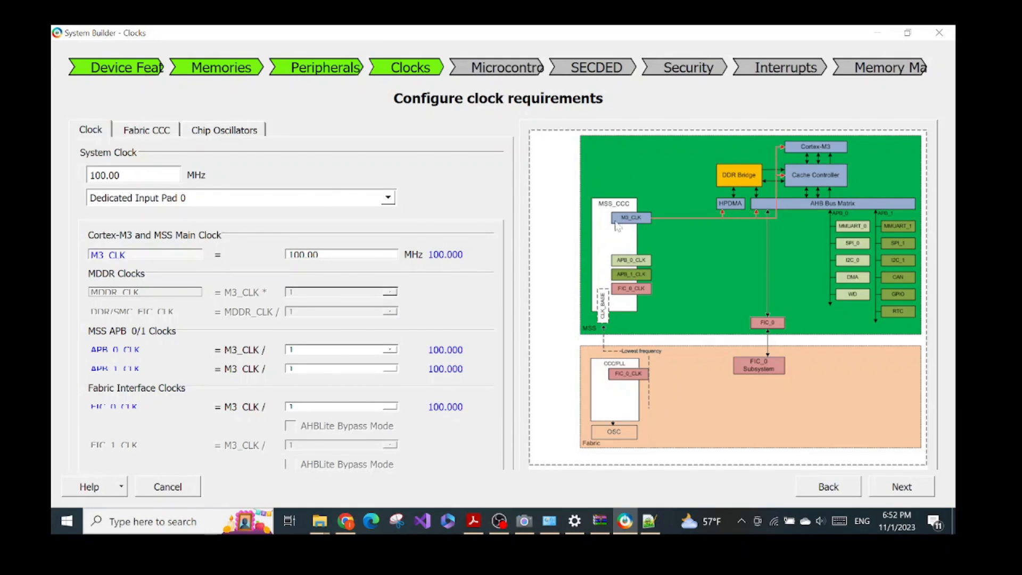
{"action": "left_click", "coordinate": [286, 198]}
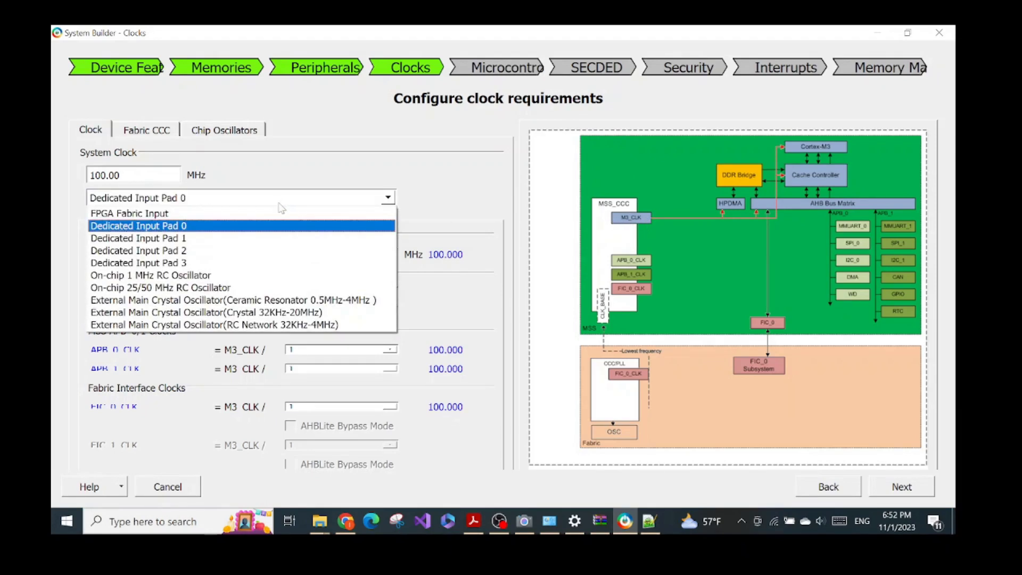
{"action": "left_click", "coordinate": [256, 288]}
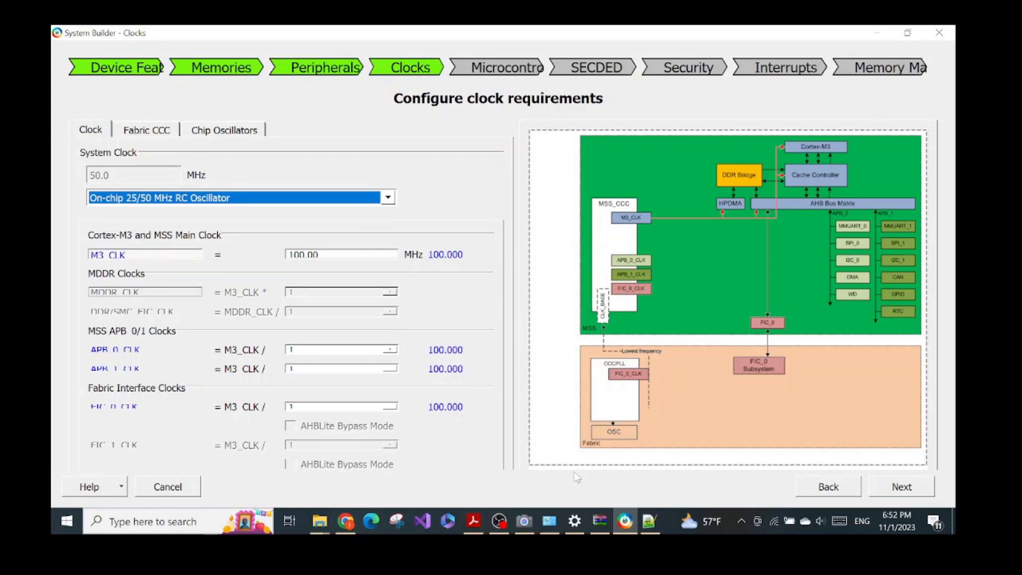
{"action": "left_click", "coordinate": [524, 521]}
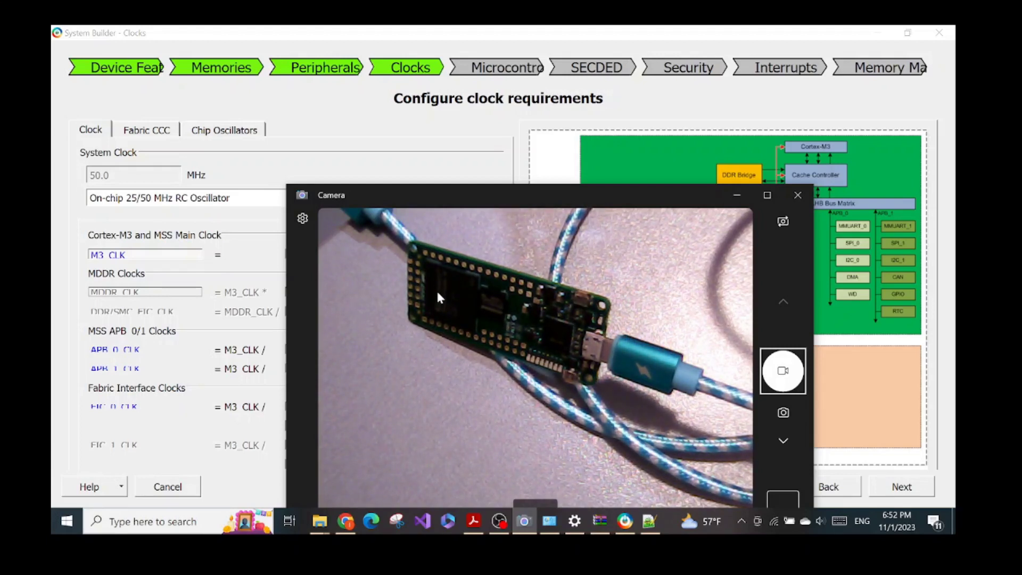
{"action": "left_click", "coordinate": [153, 198]}
{"action": "left_click", "coordinate": [263, 198]}
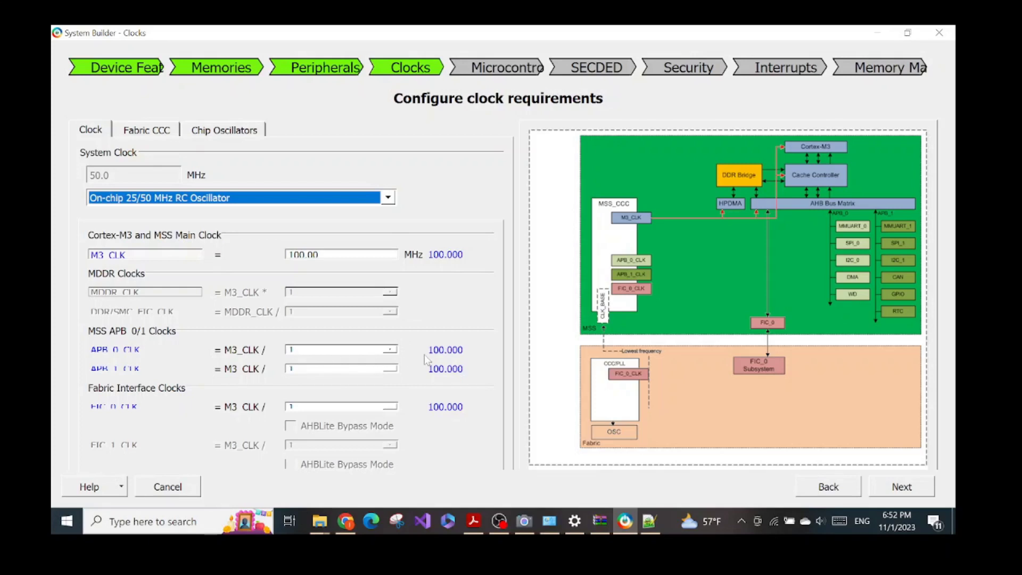
Set the FIC_0_CLK divisor to M3_CLK / 2 and advance to the Microcontroller page.
{"action": "left_click", "coordinate": [137, 408]}
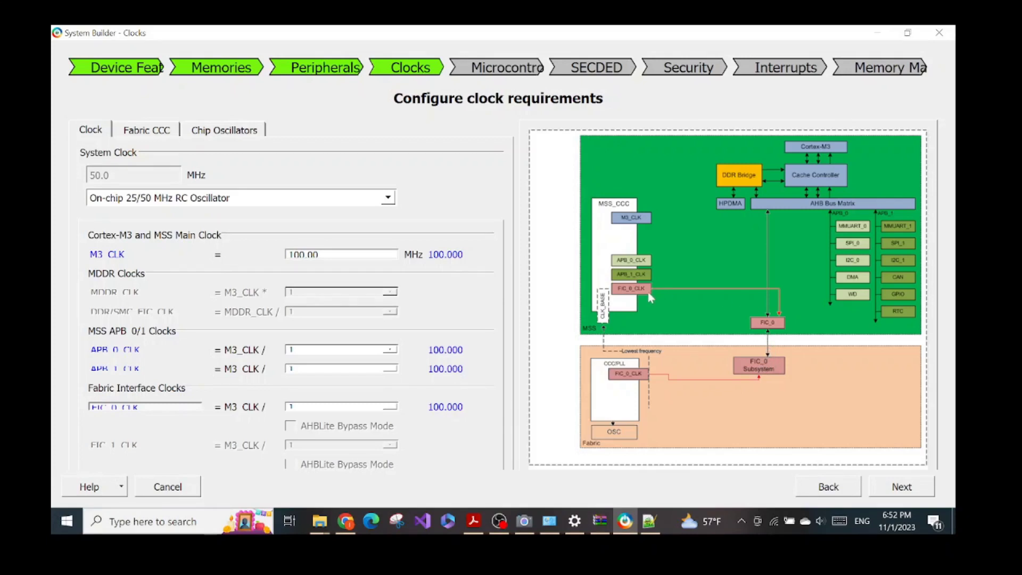
{"action": "left_click", "coordinate": [391, 408]}
{"action": "left_click", "coordinate": [367, 431]}
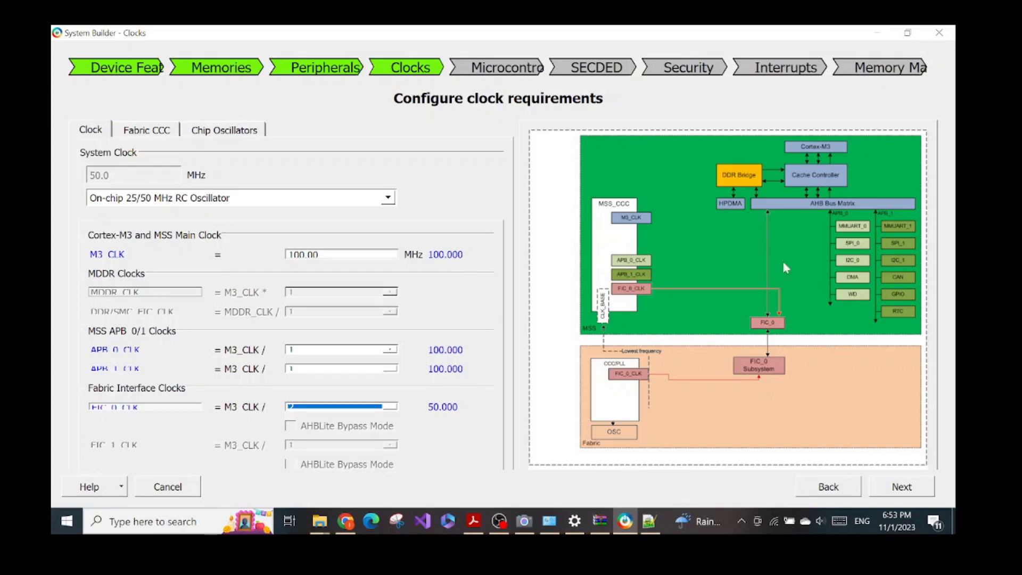
{"action": "left_click", "coordinate": [896, 487]}
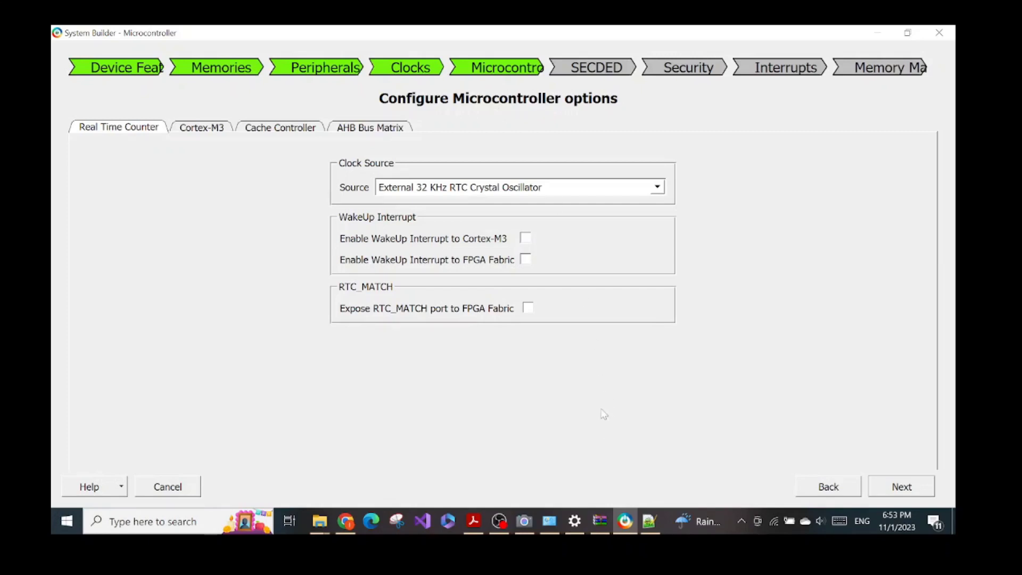
Look up the Real Time Counter settings in the PDF lab guide and set its clock source to On-chip 1 MHz RC Oscillator.
{"action": "left_click", "coordinate": [473, 520]}
{"action": "scroll", "coordinate": [503, 394], "scroll_direction": "down", "scroll_amount": 10}
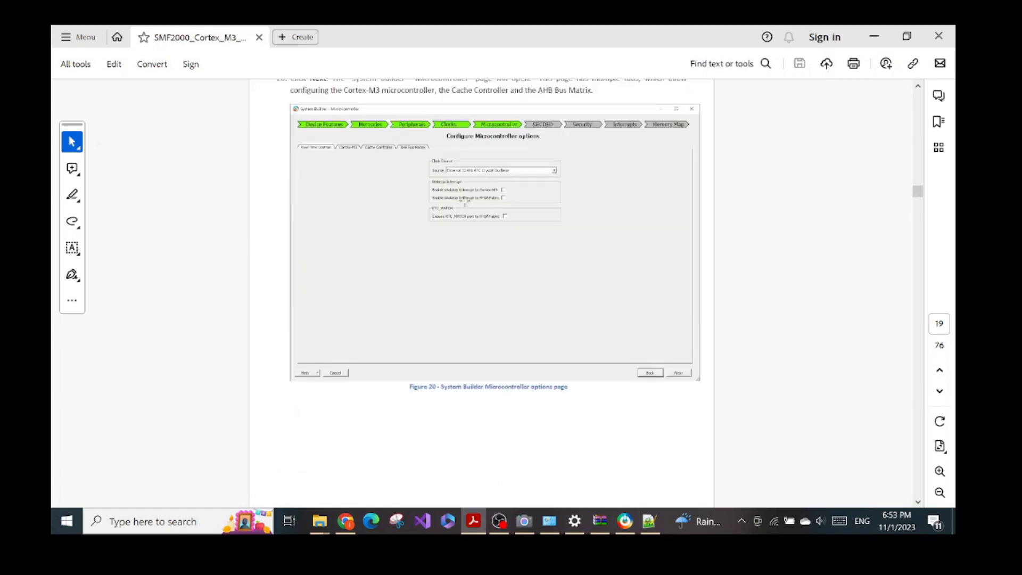
{"action": "scroll", "coordinate": [461, 187], "scroll_direction": "down", "scroll_amount": 6}
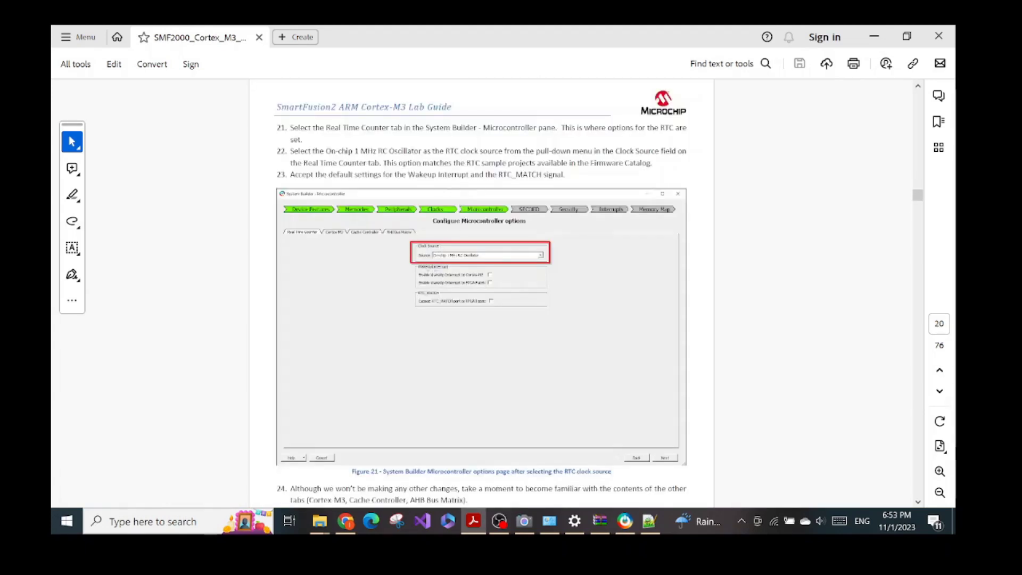
{"action": "left_click", "coordinate": [625, 520]}
{"action": "left_click", "coordinate": [521, 188]}
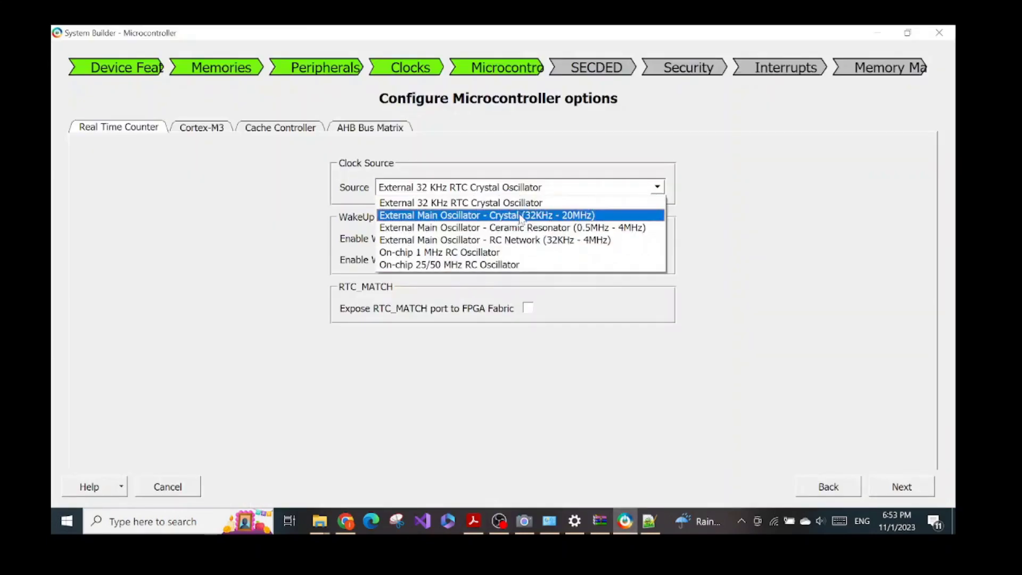
{"action": "left_click", "coordinate": [515, 252]}
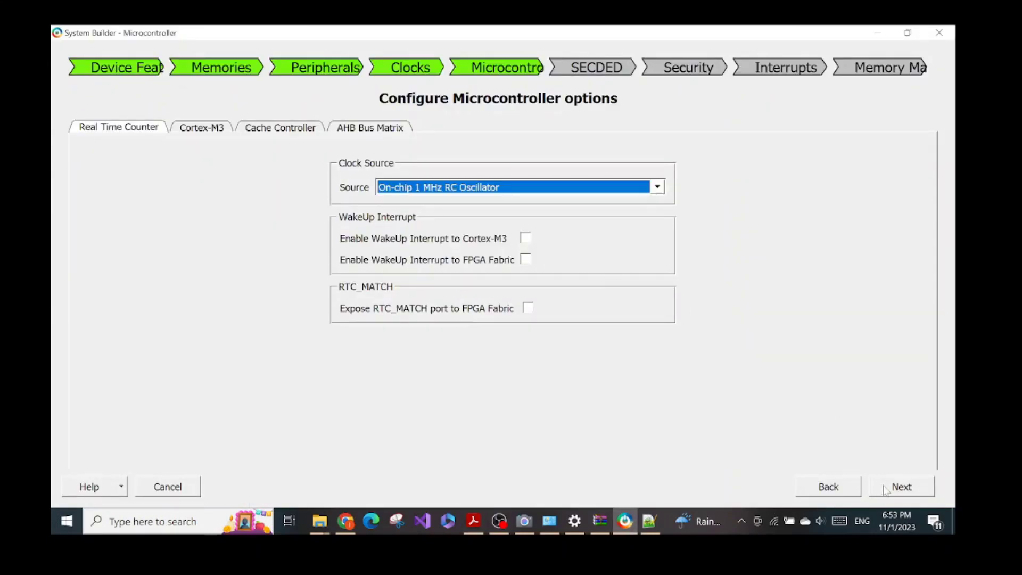
Review the Cortex-M3, Cache Controller and AHB Bus Matrix options of the microcontroller configuration.
{"action": "left_click", "coordinate": [213, 130]}
{"action": "left_click", "coordinate": [259, 131]}
{"action": "left_click", "coordinate": [347, 131]}
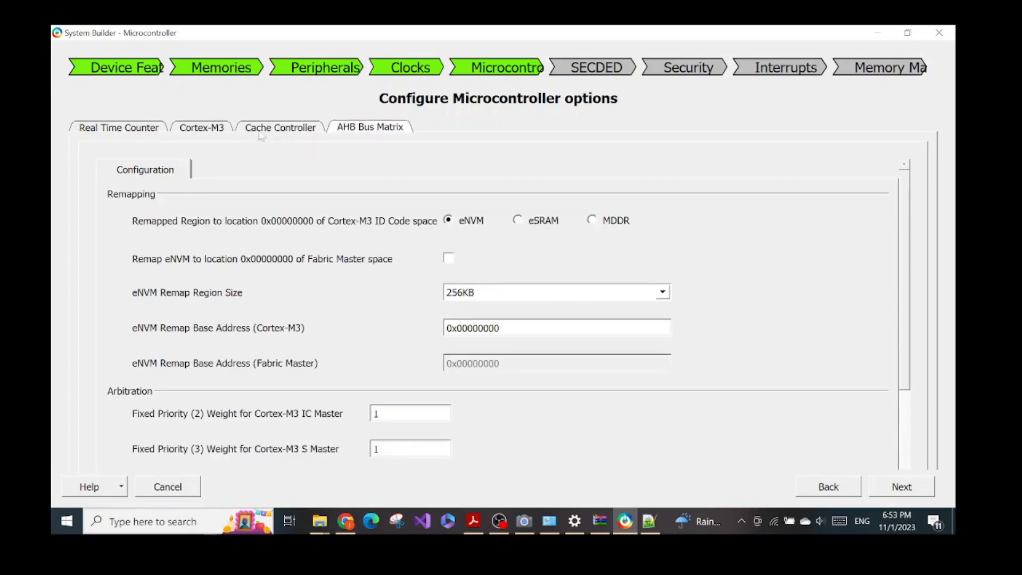
{"action": "left_click", "coordinate": [213, 131]}
{"action": "left_click", "coordinate": [254, 130]}
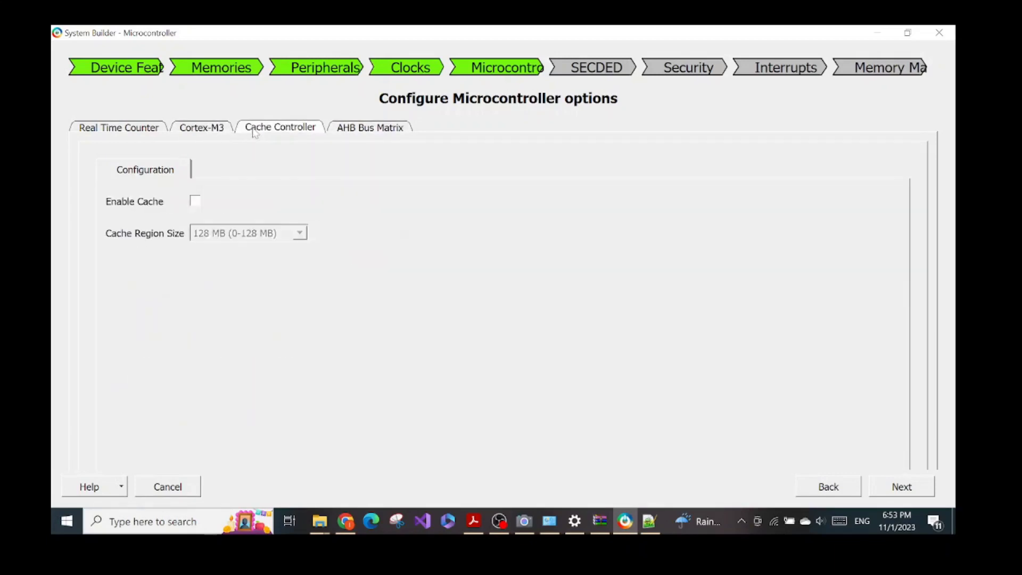
{"action": "left_click", "coordinate": [341, 130]}
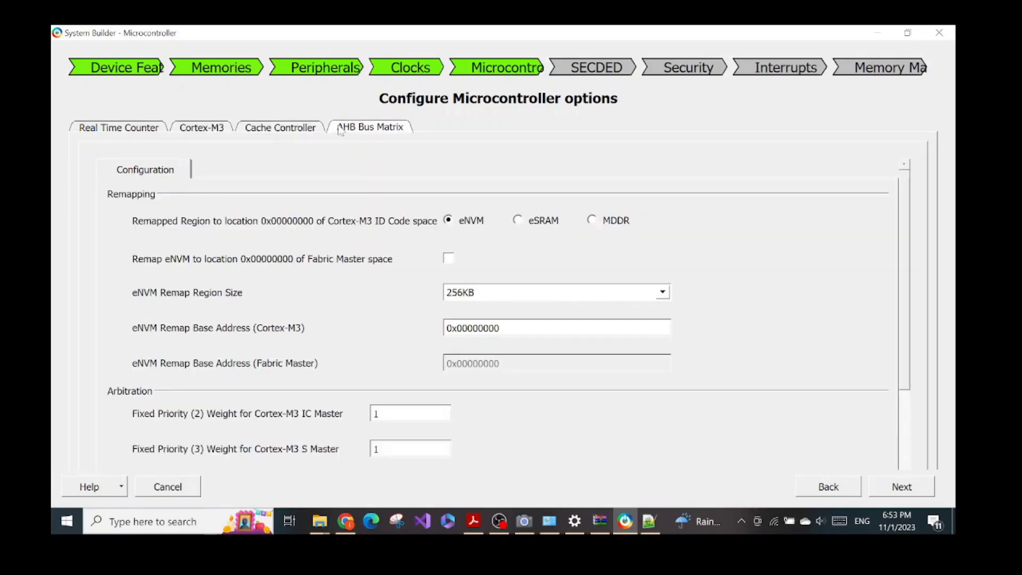
{"action": "left_click", "coordinate": [201, 130]}
{"action": "left_click", "coordinate": [352, 132]}
{"action": "left_click", "coordinate": [201, 129]}
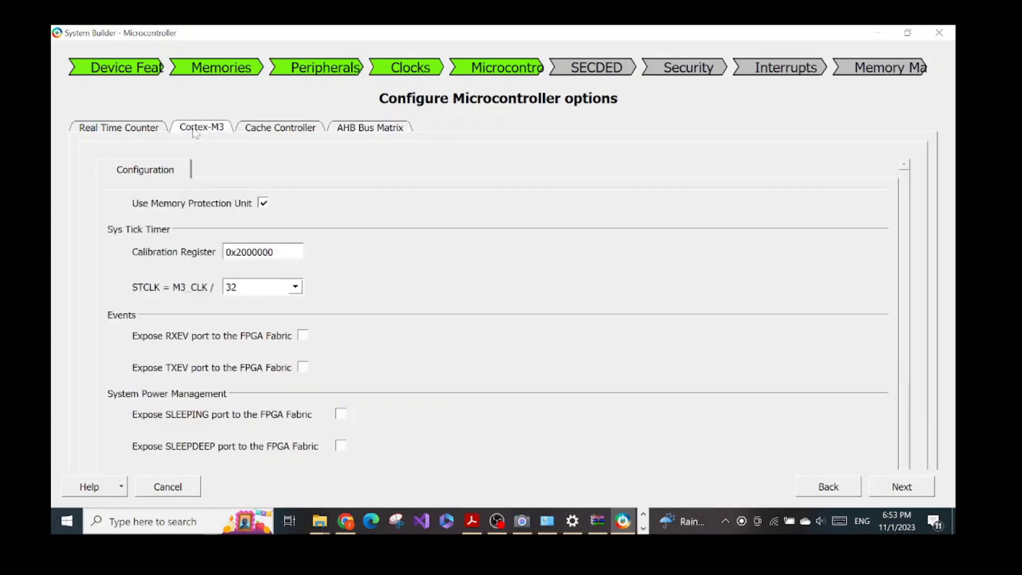
Advance through the Microcontroller and SECDED pages to the Security page, checking the board in the Camera app on the way.
{"action": "left_click", "coordinate": [158, 132]}
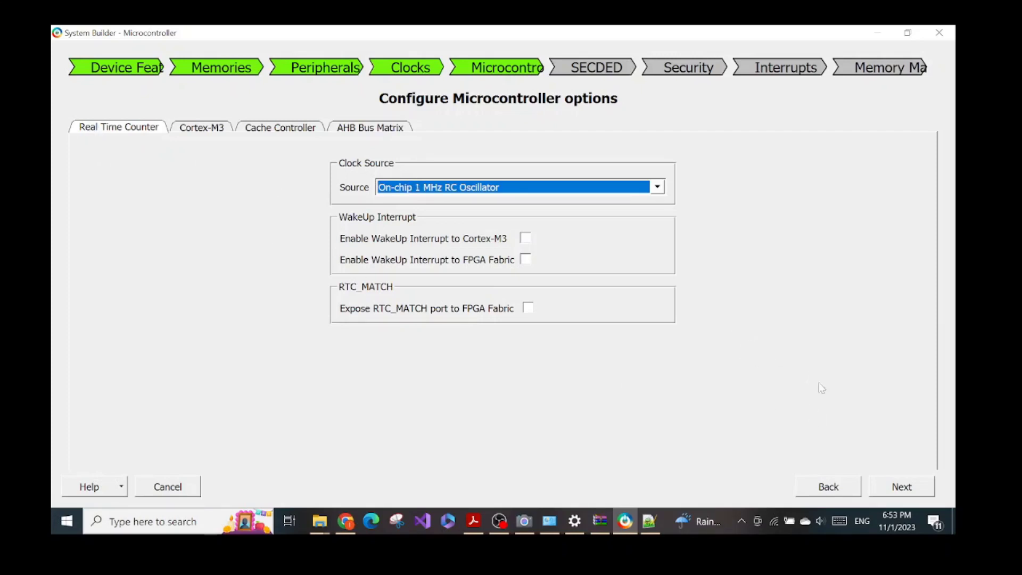
{"action": "left_click", "coordinate": [899, 491]}
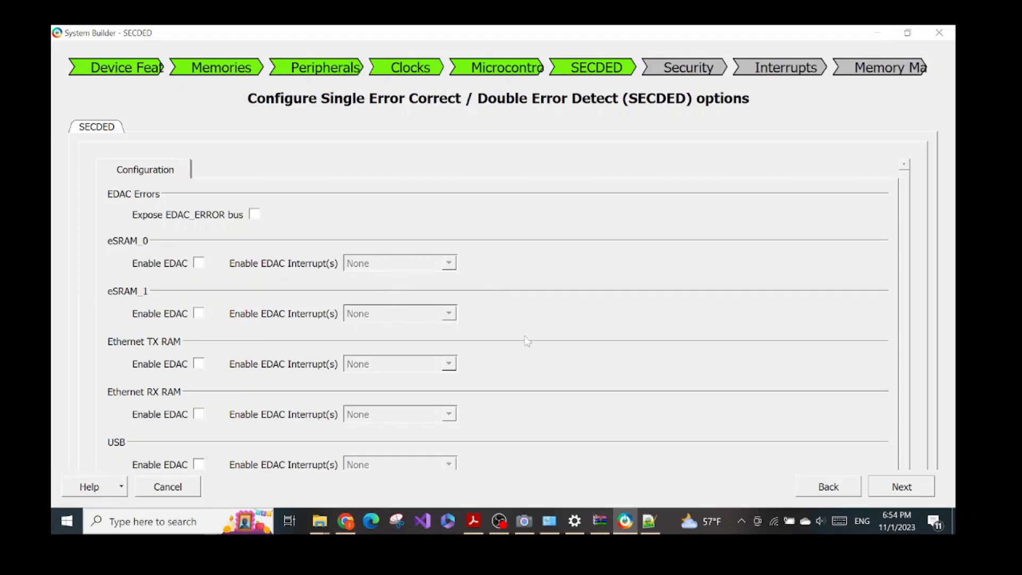
{"action": "left_click", "coordinate": [524, 521]}
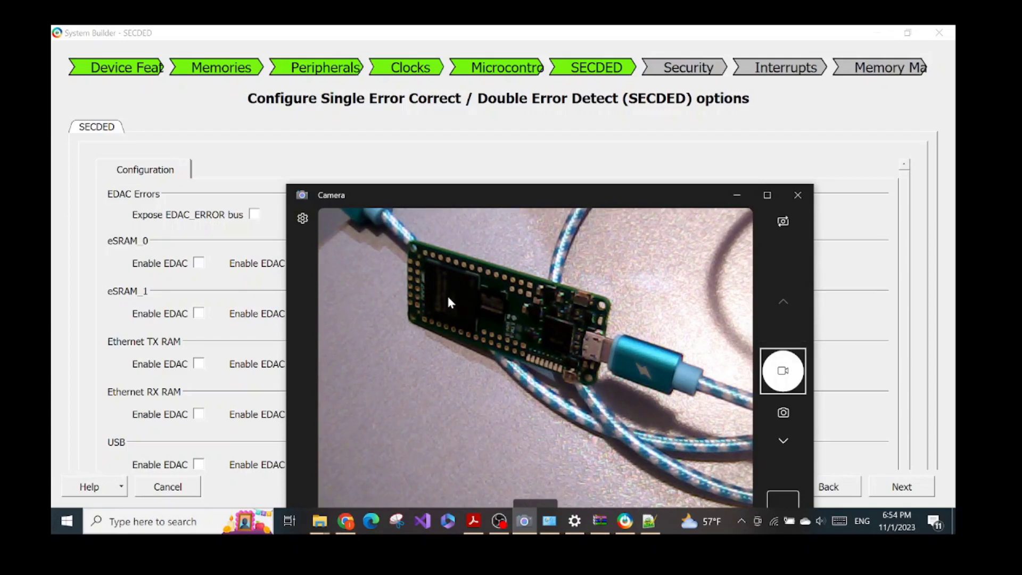
{"action": "left_click", "coordinate": [522, 167]}
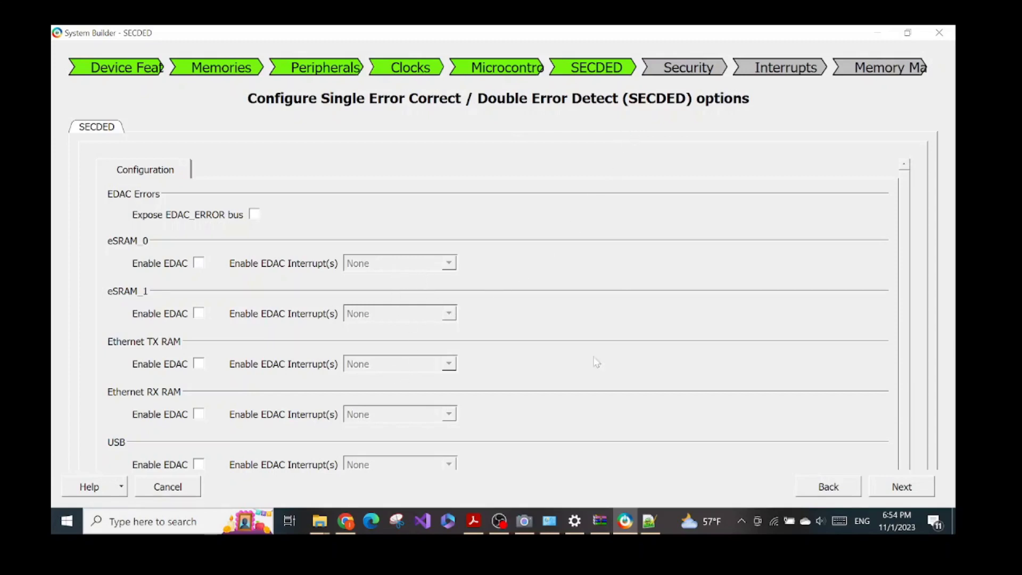
{"action": "left_click", "coordinate": [899, 485]}
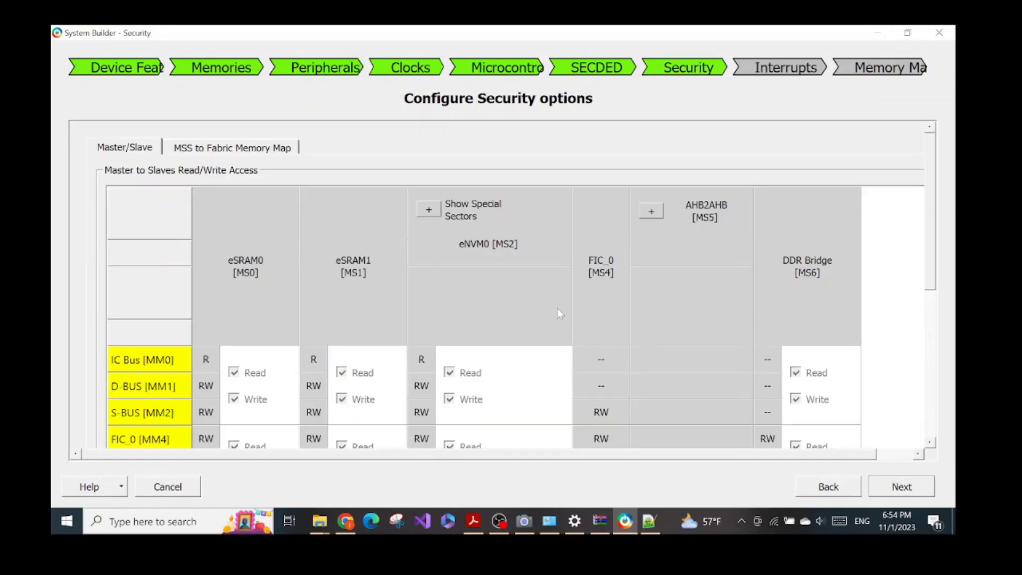
Review the master-to-slave read/write access on the Security page and advance past Interrupts to the Memory Map.
{"action": "scroll", "coordinate": [557, 308], "scroll_direction": "down", "scroll_amount": 5}
{"action": "scroll", "coordinate": [559, 314], "scroll_direction": "up", "scroll_amount": 2}
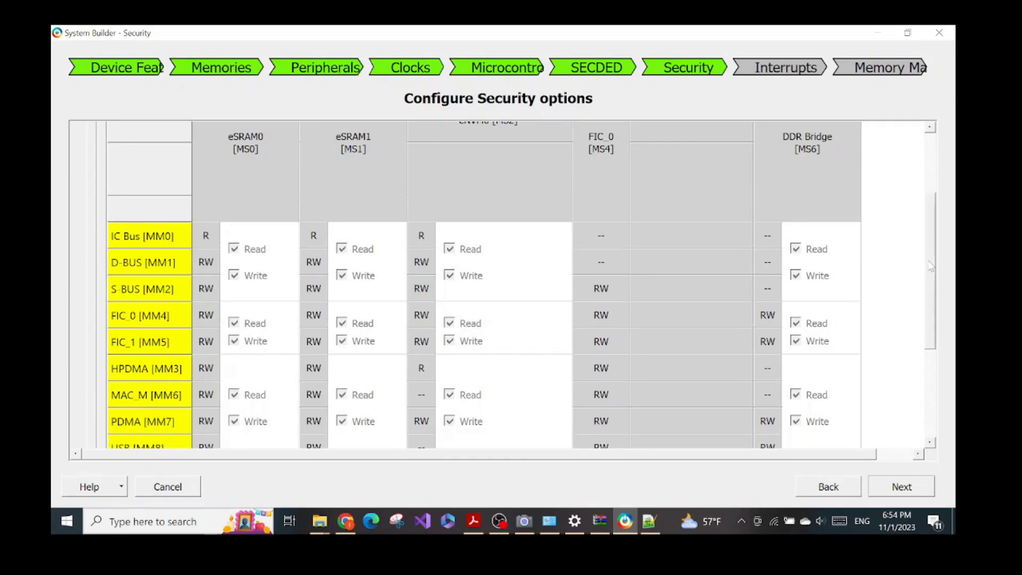
{"action": "scroll", "coordinate": [929, 268], "scroll_direction": "down", "scroll_amount": 1}
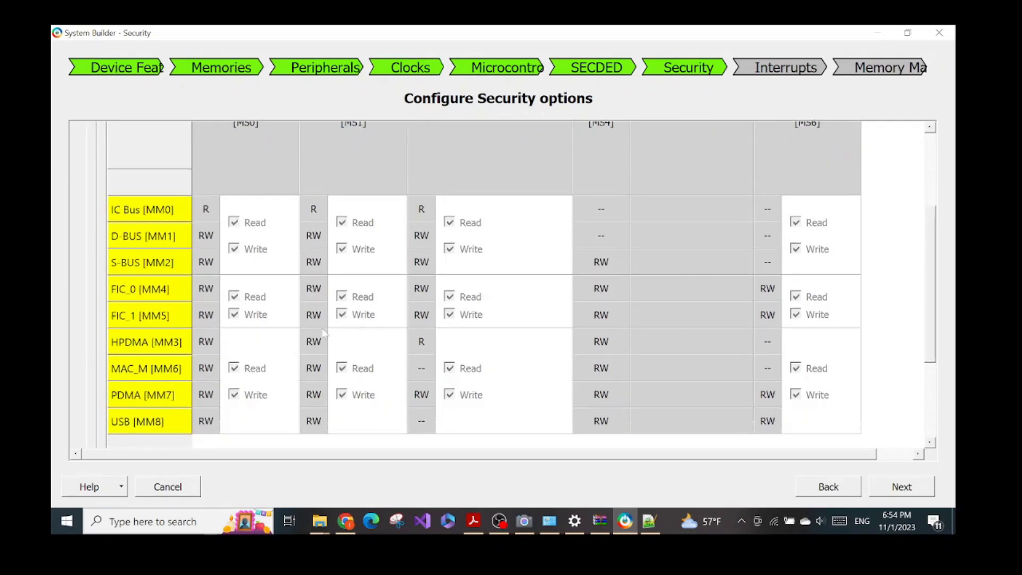
{"action": "left_click", "coordinate": [901, 486]}
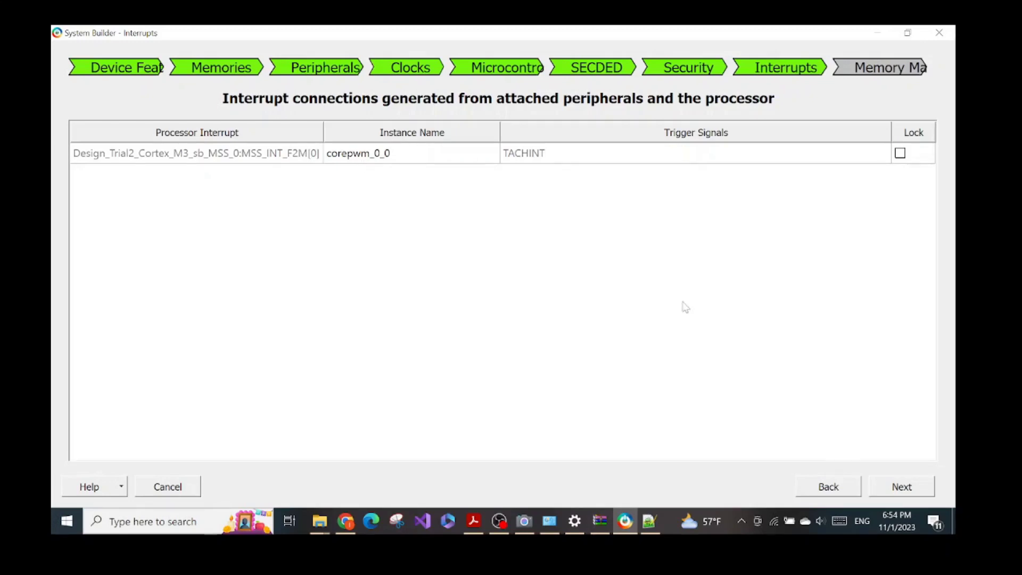
{"action": "left_click", "coordinate": [902, 486]}
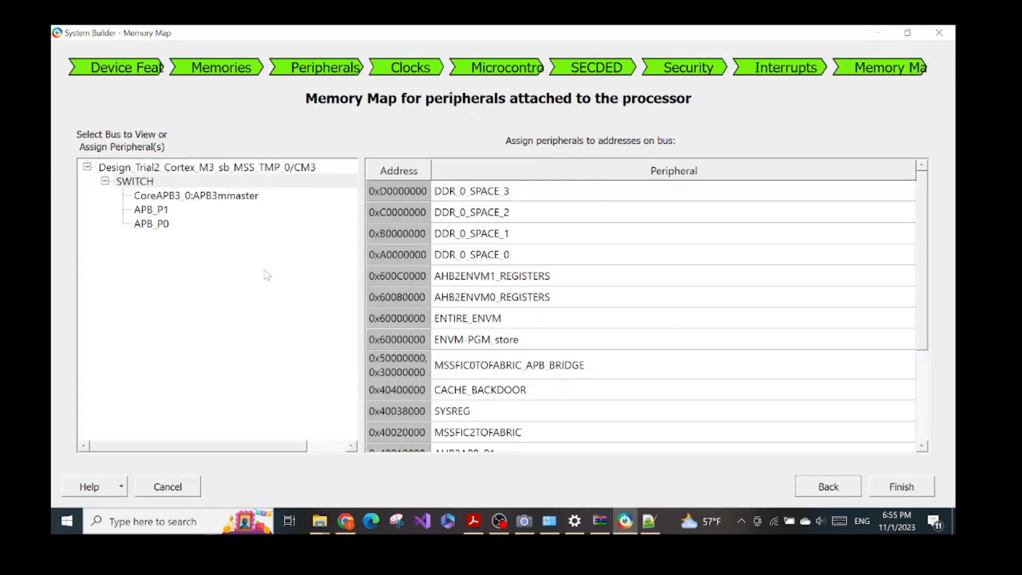
View the CoreAPB3_0:APB3mmaster address assignments, finish System Builder to generate the system, and check the log for errors.
{"action": "left_click", "coordinate": [239, 197]}
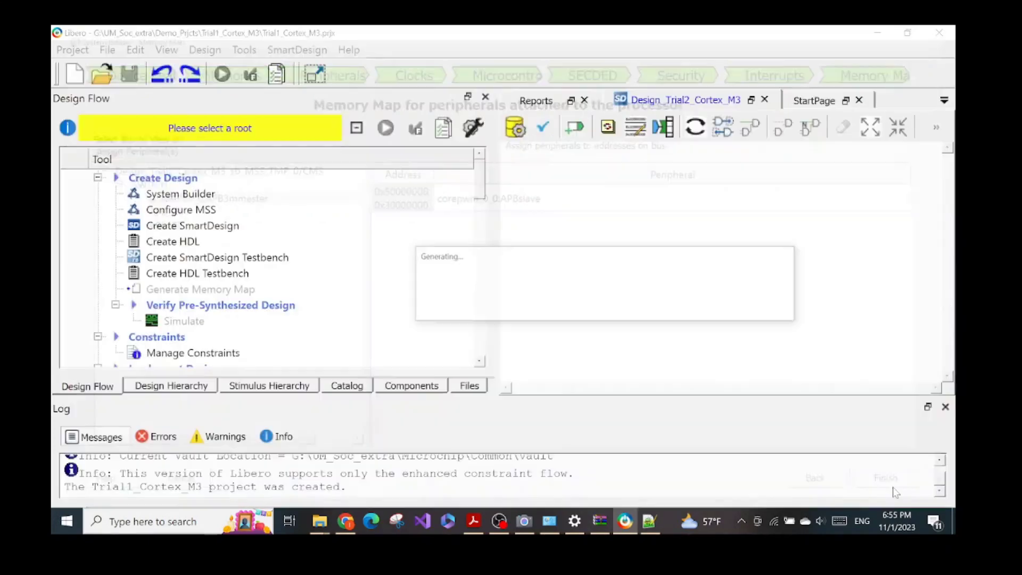
{"action": "left_click", "coordinate": [896, 487]}
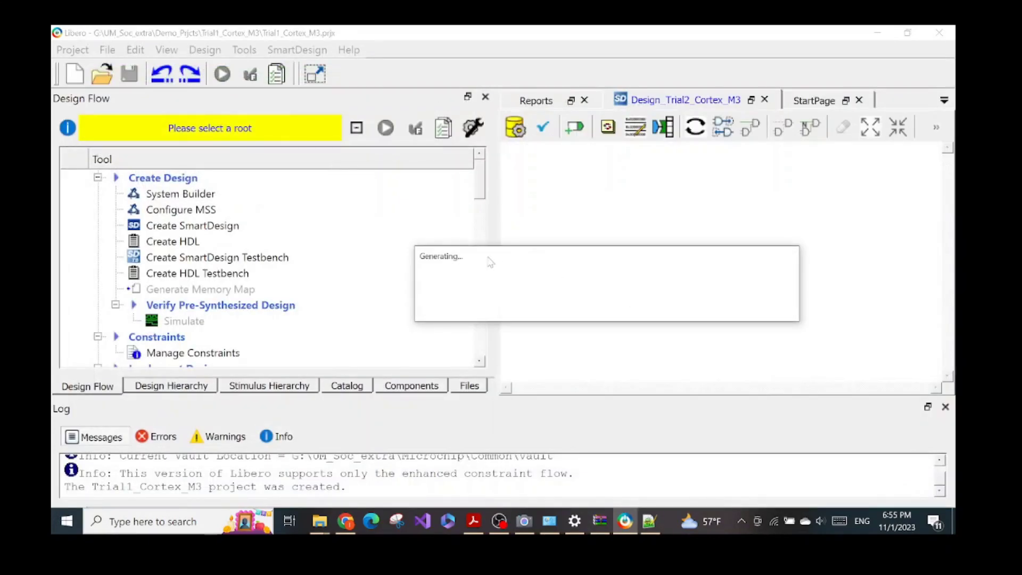
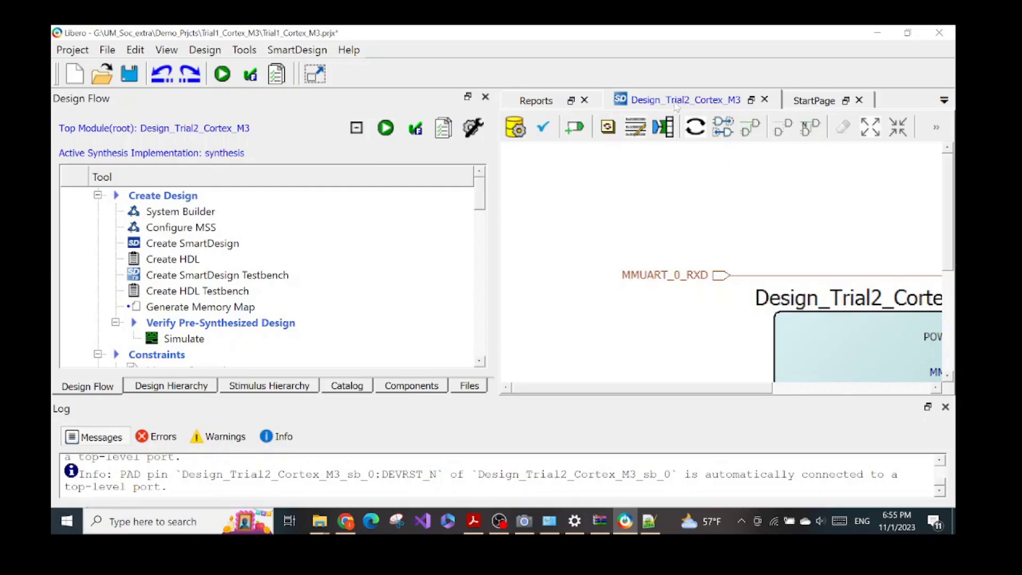
{"action": "left_click", "coordinate": [157, 436]}
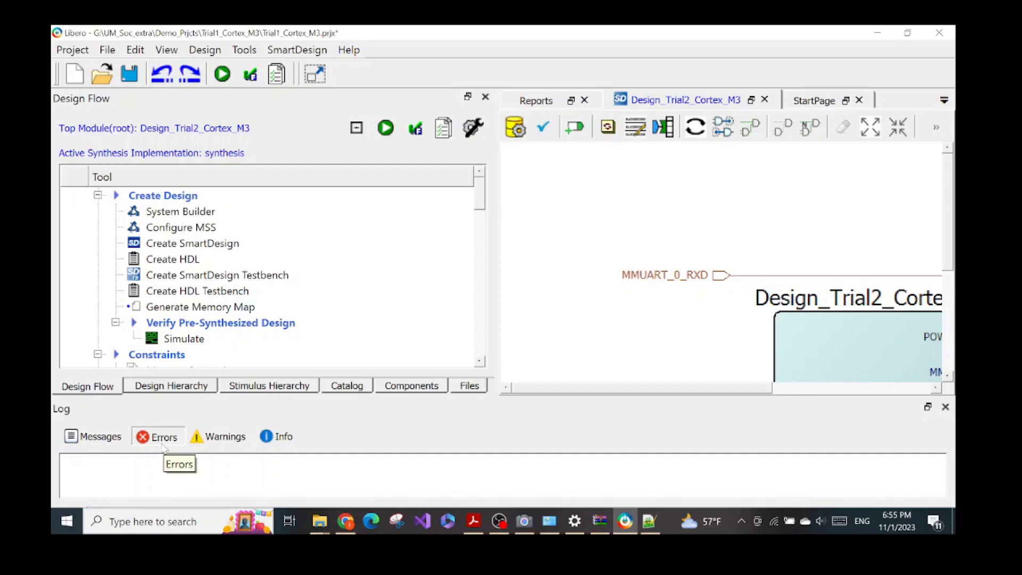
{"action": "left_click", "coordinate": [99, 437]}
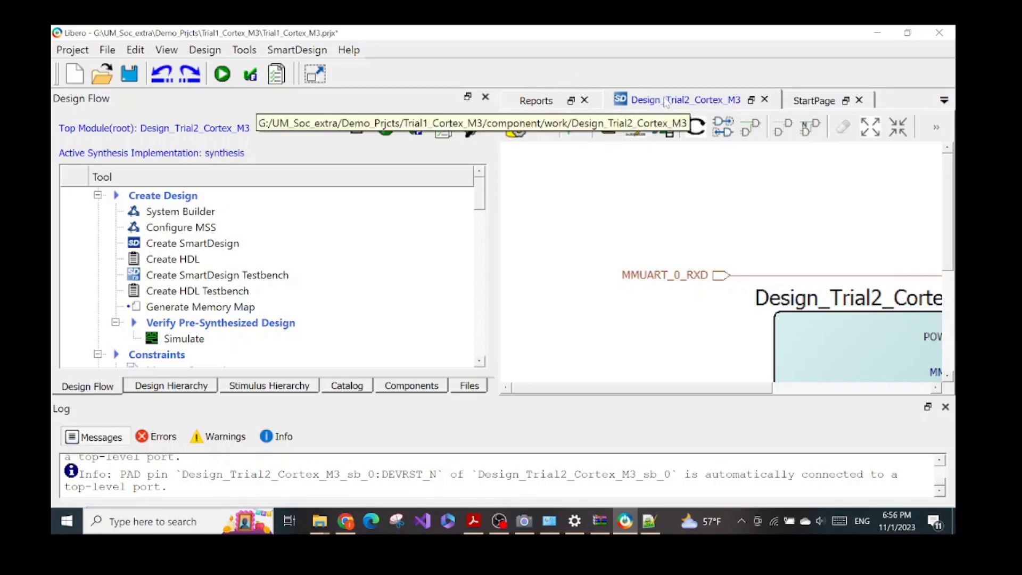
Undock the Design_Trial2_Cortex_M3 canvas into its own window and fit the whole design in view.
{"action": "left_click", "coordinate": [751, 100]}
{"action": "double_click", "coordinate": [671, 50]}
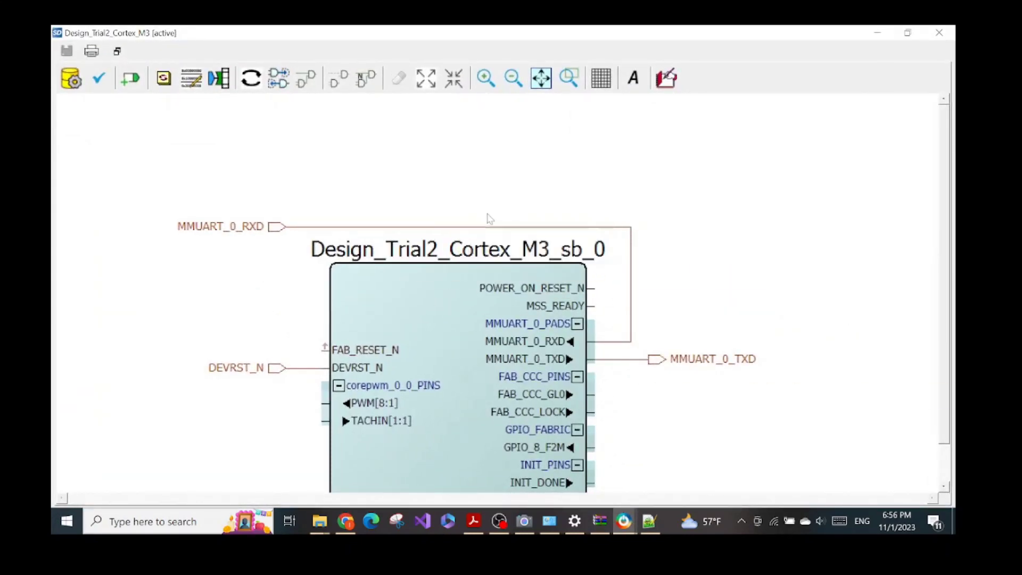
{"action": "left_click", "coordinate": [541, 79]}
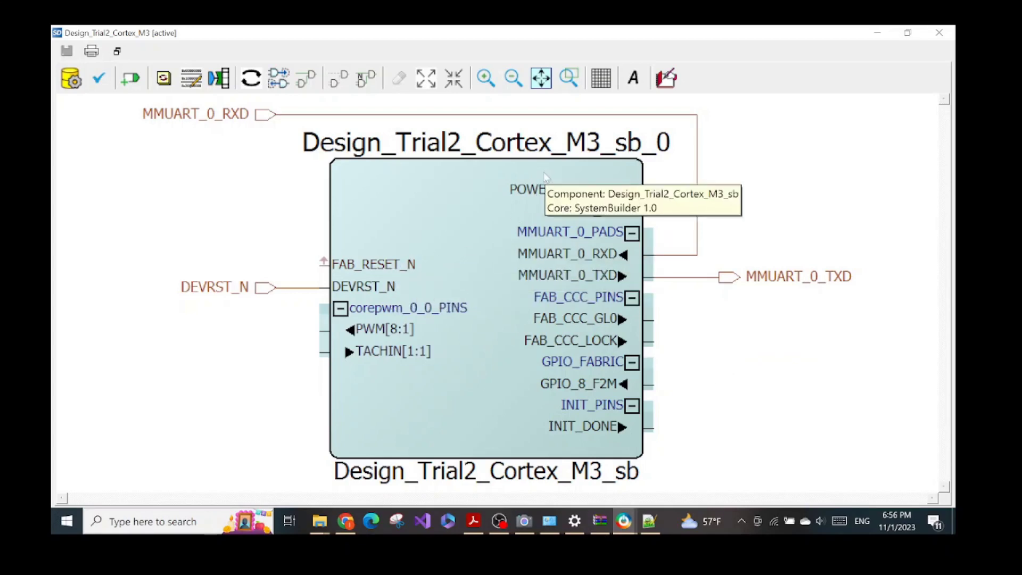
Tie the FAB_RESET_N pin high and the TACHIN[1:1] pin low on the Design_Trial2_Cortex_M3_sb_0 block.
{"action": "right_click", "coordinate": [373, 269]}
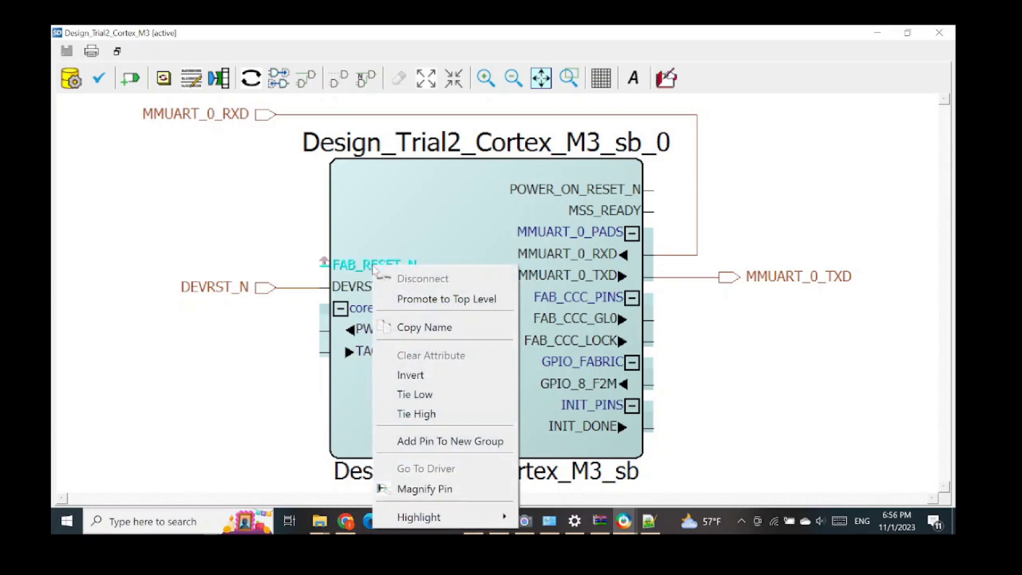
{"action": "left_click", "coordinate": [418, 413]}
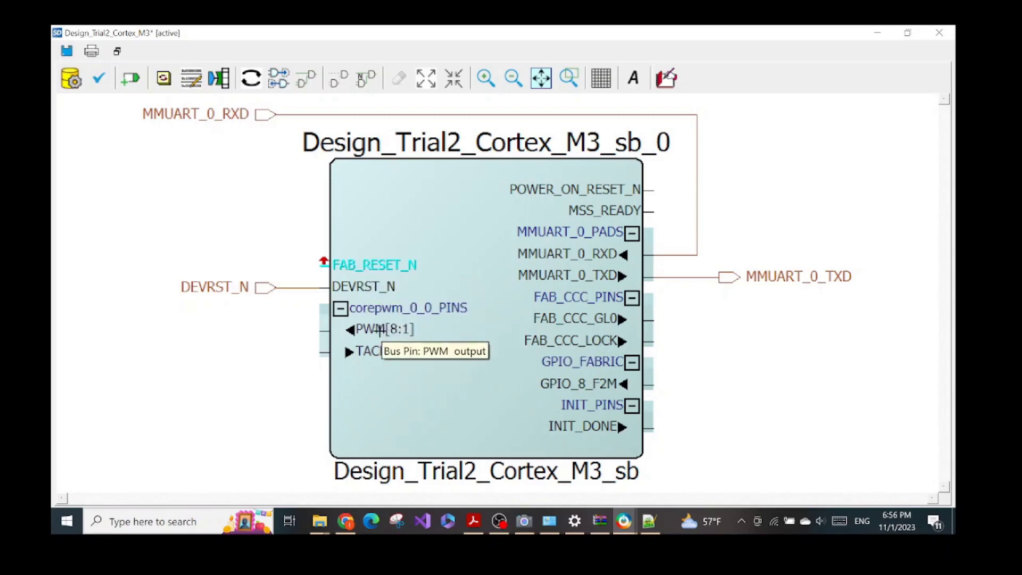
{"action": "left_click", "coordinate": [378, 353]}
{"action": "right_click", "coordinate": [378, 354]}
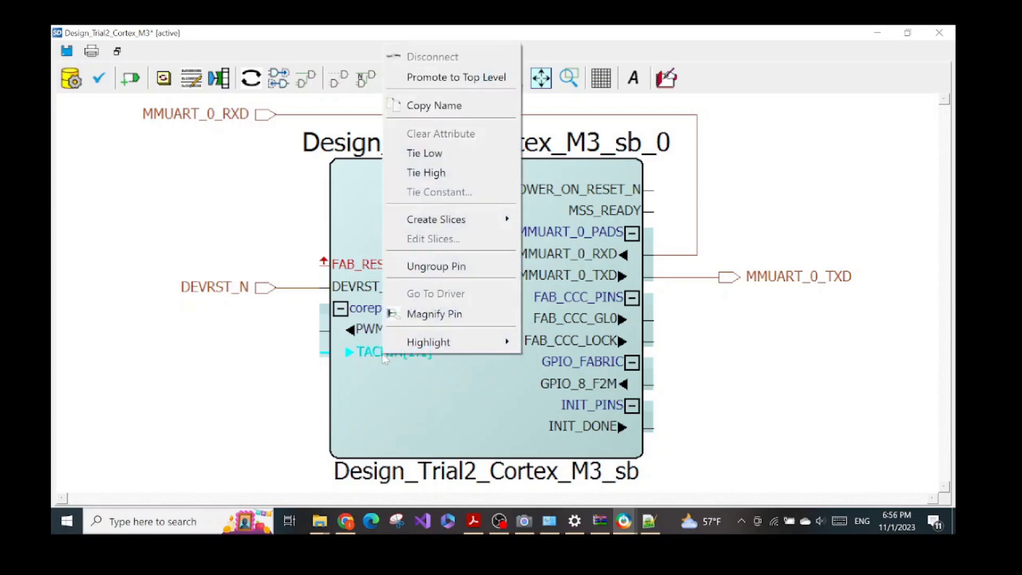
{"action": "left_click", "coordinate": [424, 154]}
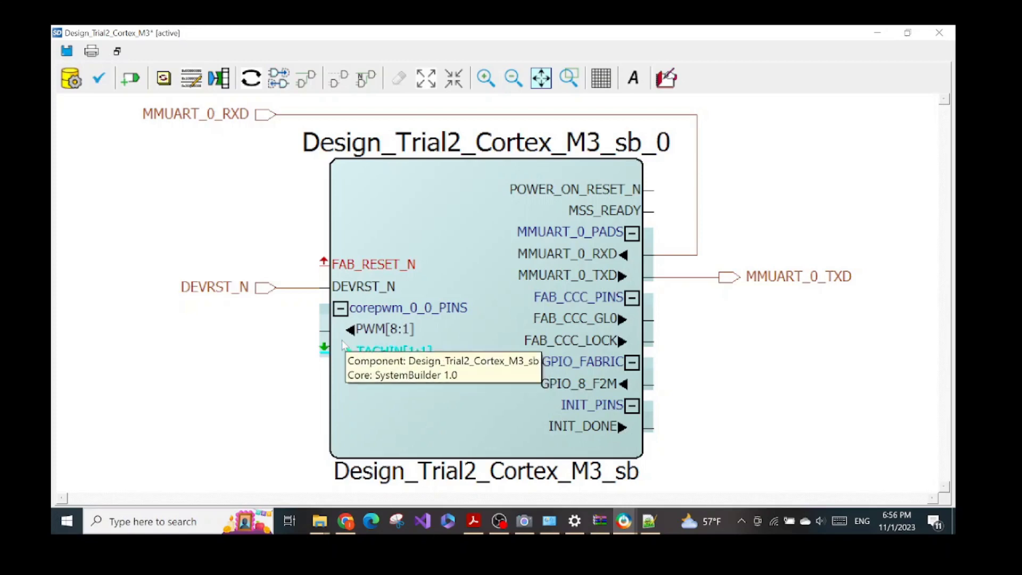
Promote the CorePWM output PWM[8:1] to the top level.
{"action": "left_click", "coordinate": [373, 330]}
{"action": "right_click", "coordinate": [373, 330]}
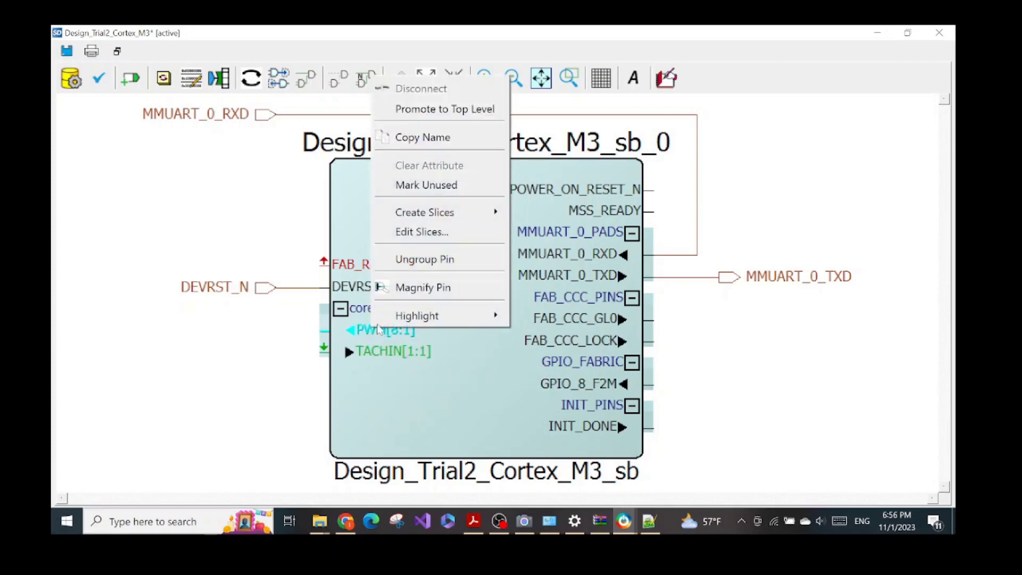
{"action": "left_click", "coordinate": [471, 109]}
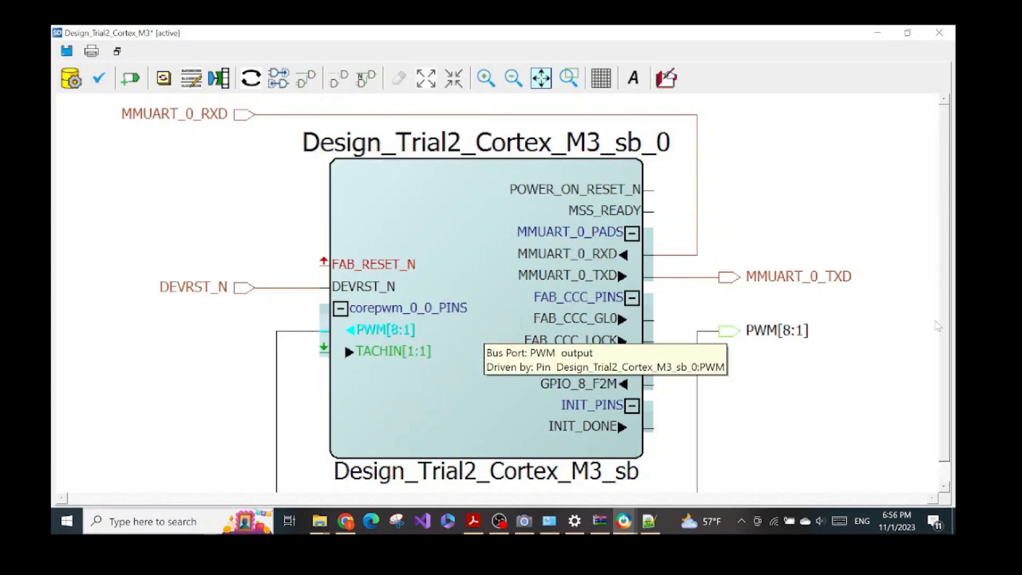
{"action": "left_click_drag", "start_coordinate": [945, 326], "coordinate": [945, 349]}
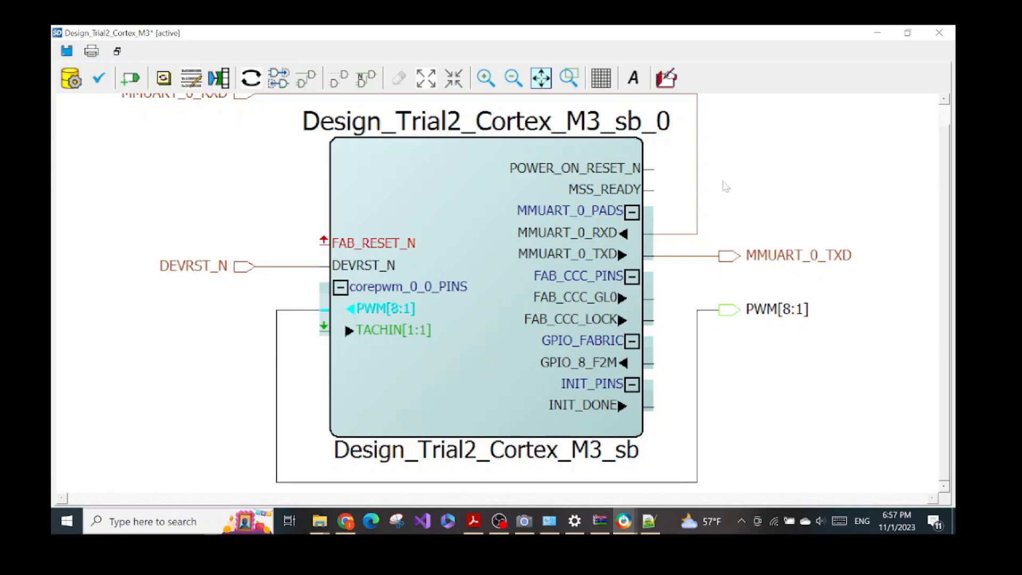
Mark the POWER_ON_RESET_N, MSS_READY, FAB_CCC_GL0 and FAB_CCC_LOCK output pins as unused.
{"action": "right_click", "coordinate": [621, 170]}
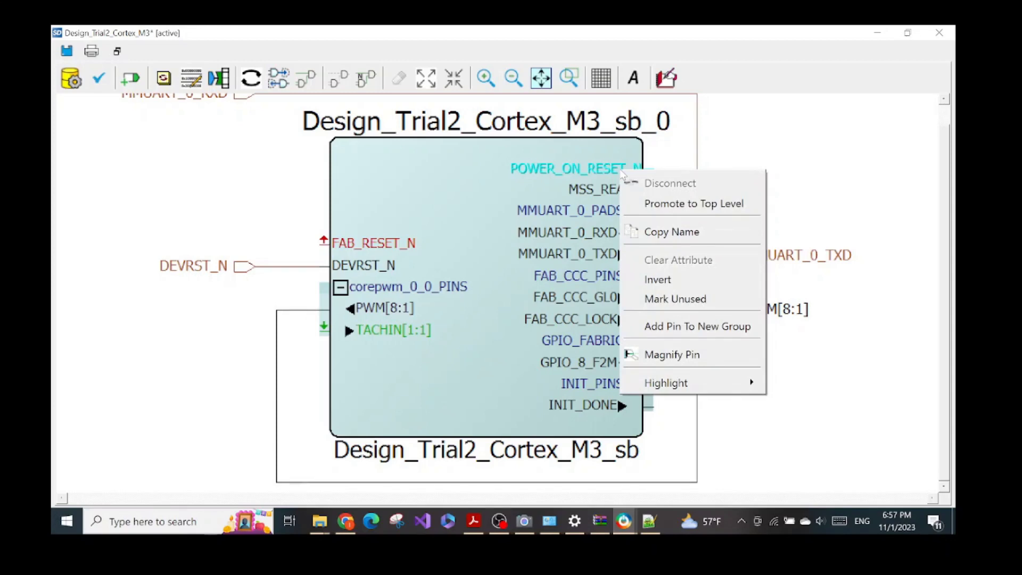
{"action": "left_click", "coordinate": [658, 299]}
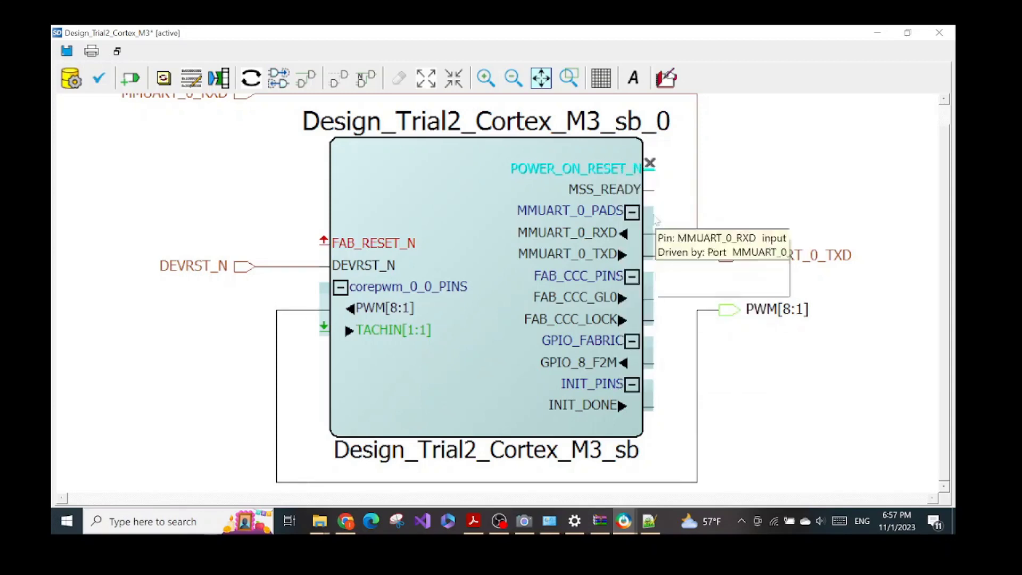
{"action": "right_click", "coordinate": [628, 195]}
{"action": "left_click", "coordinate": [673, 323]}
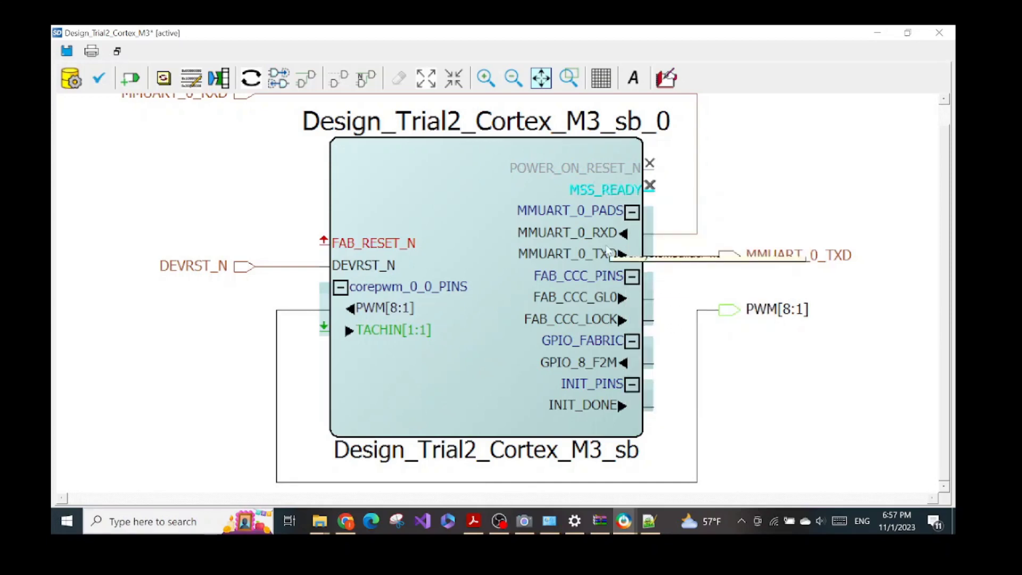
{"action": "right_click", "coordinate": [604, 300]}
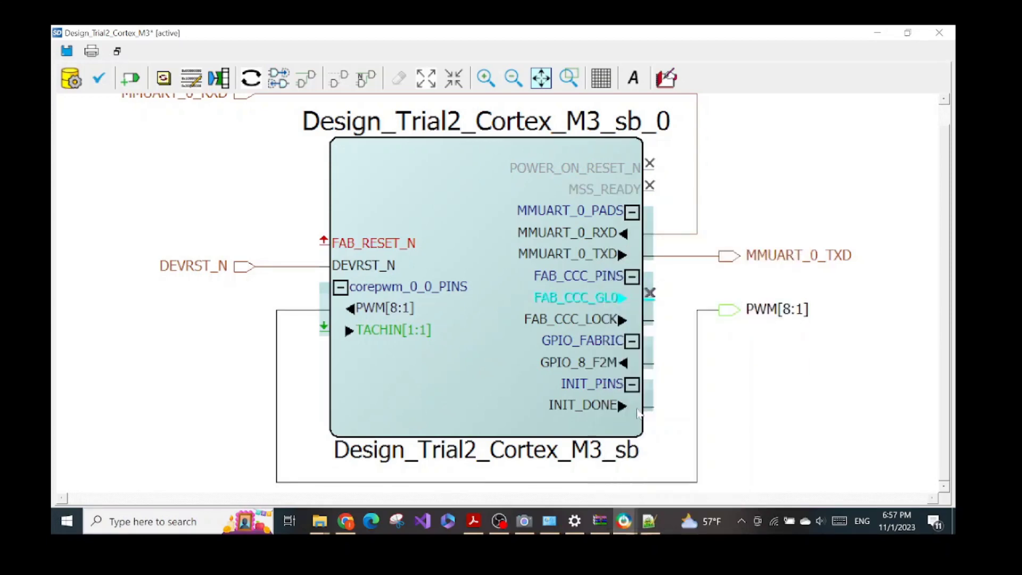
{"action": "left_click", "coordinate": [651, 432]}
{"action": "right_click", "coordinate": [605, 326]}
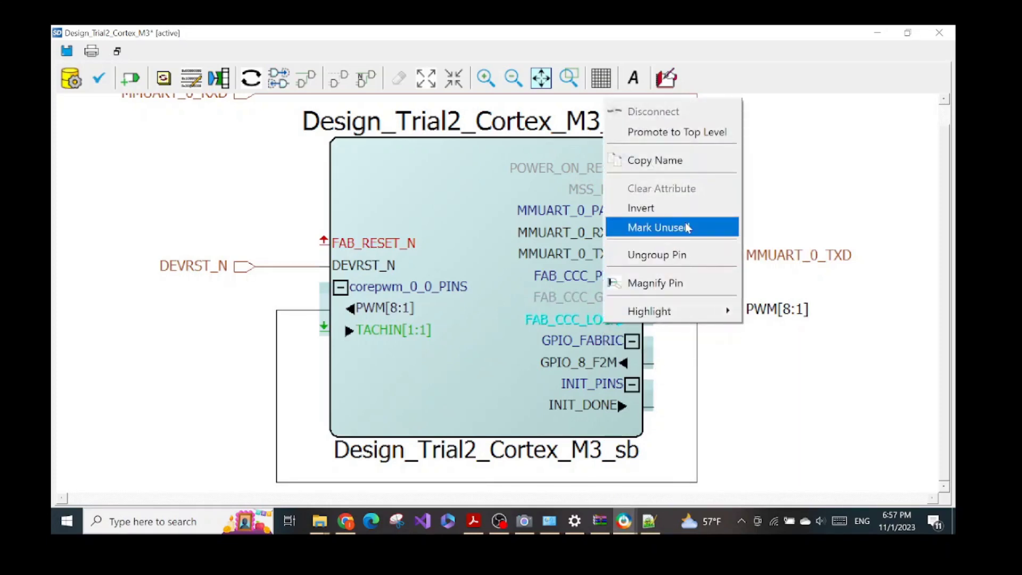
{"action": "left_click", "coordinate": [673, 227]}
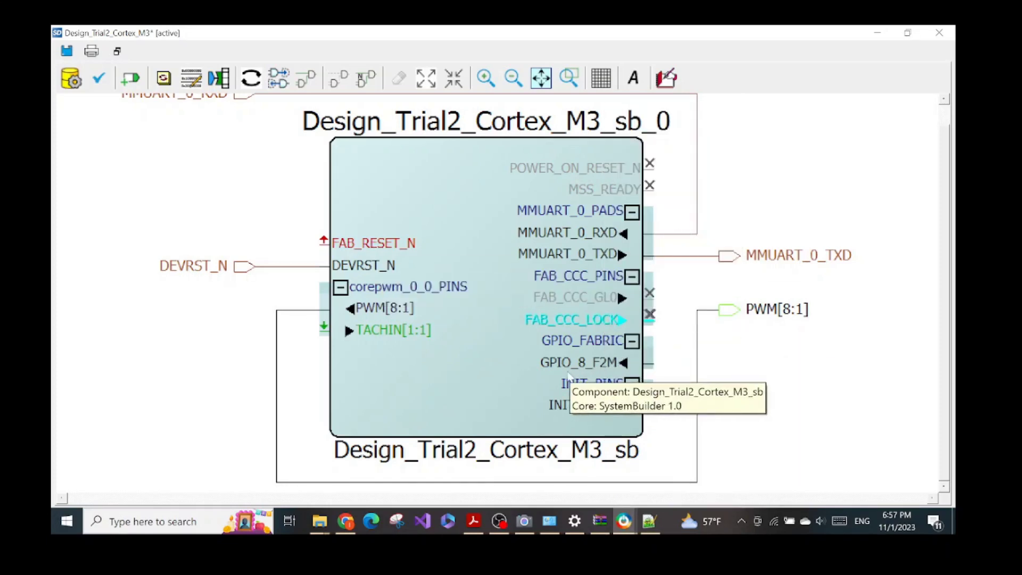
Promote the GPIO_8_F2M pin to the top level.
{"action": "right_click", "coordinate": [596, 366]}
{"action": "left_click", "coordinate": [670, 136]}
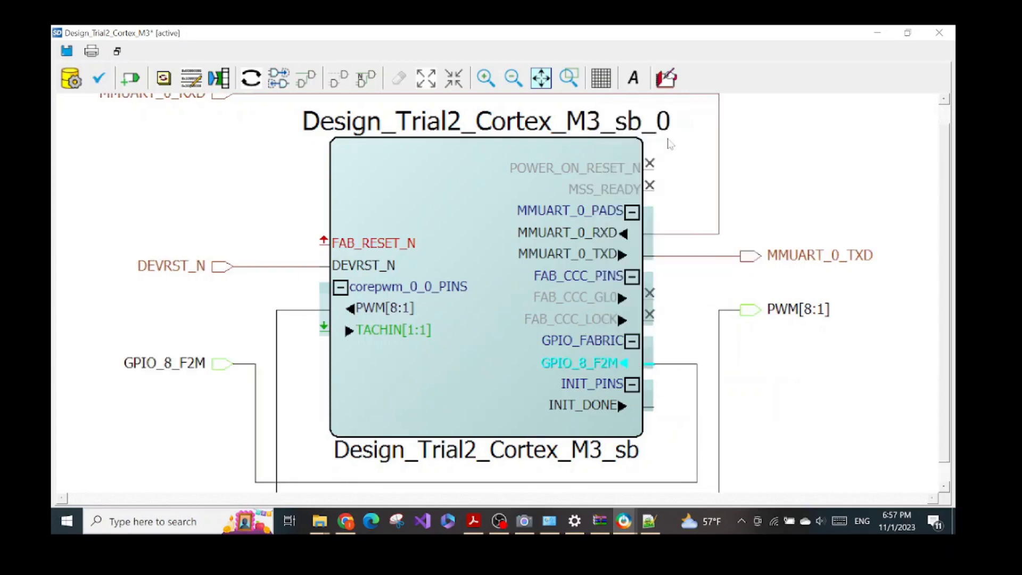
{"action": "scroll", "coordinate": [948, 287], "scroll_direction": "down", "scroll_amount": 1}
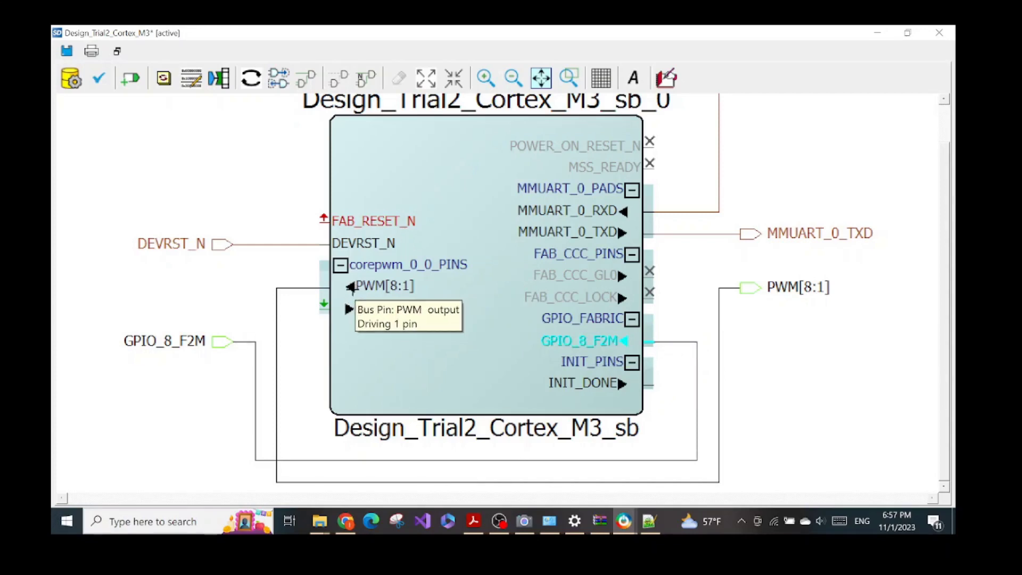
{"action": "left_click_drag", "start_coordinate": [356, 288], "coordinate": [318, 288]}
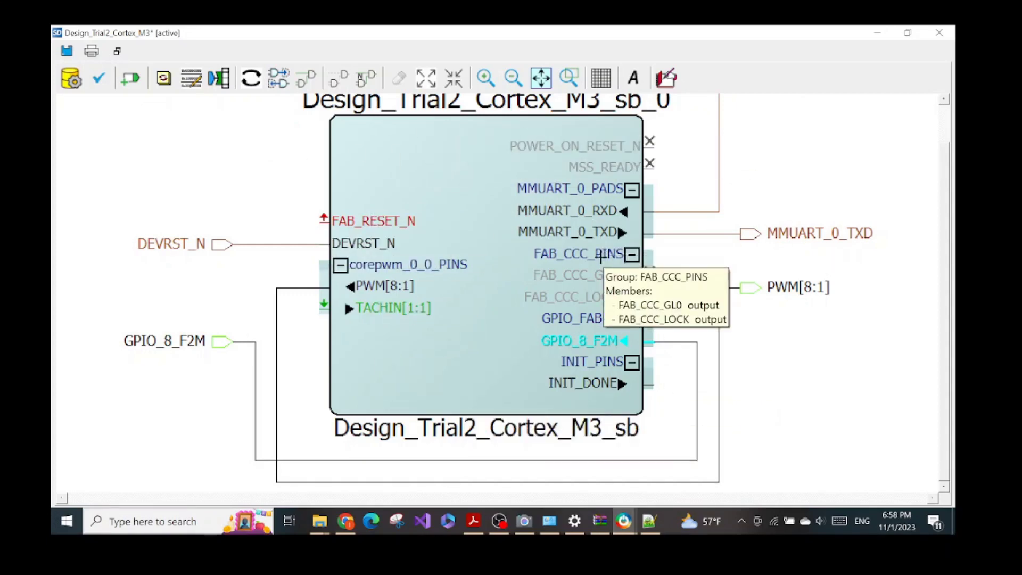
Run the design rules check on the SmartDesign, dock its canvas back in the main window and read the log messages.
{"action": "left_click", "coordinate": [99, 79]}
{"action": "left_click", "coordinate": [100, 81]}
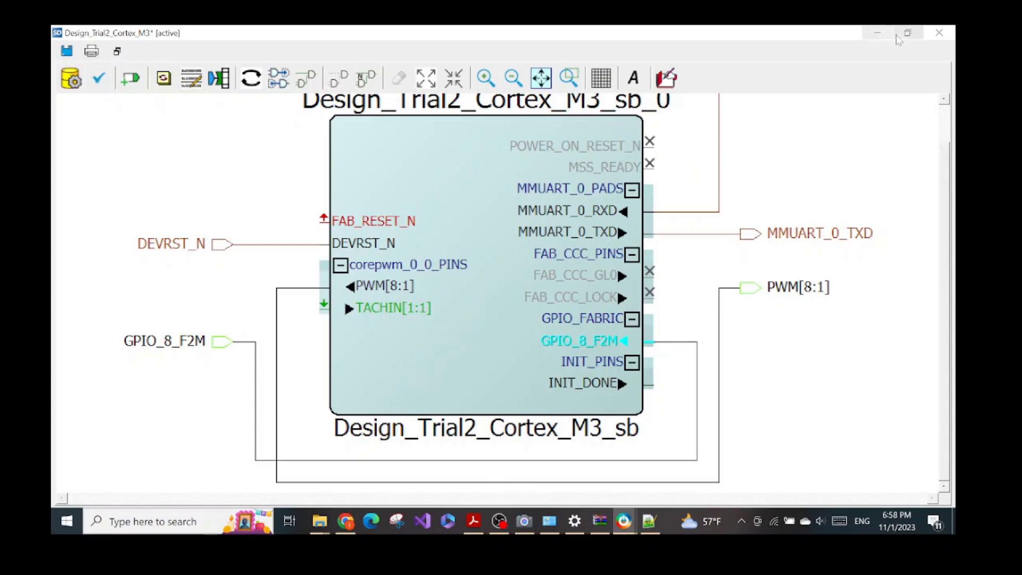
{"action": "left_click", "coordinate": [117, 52]}
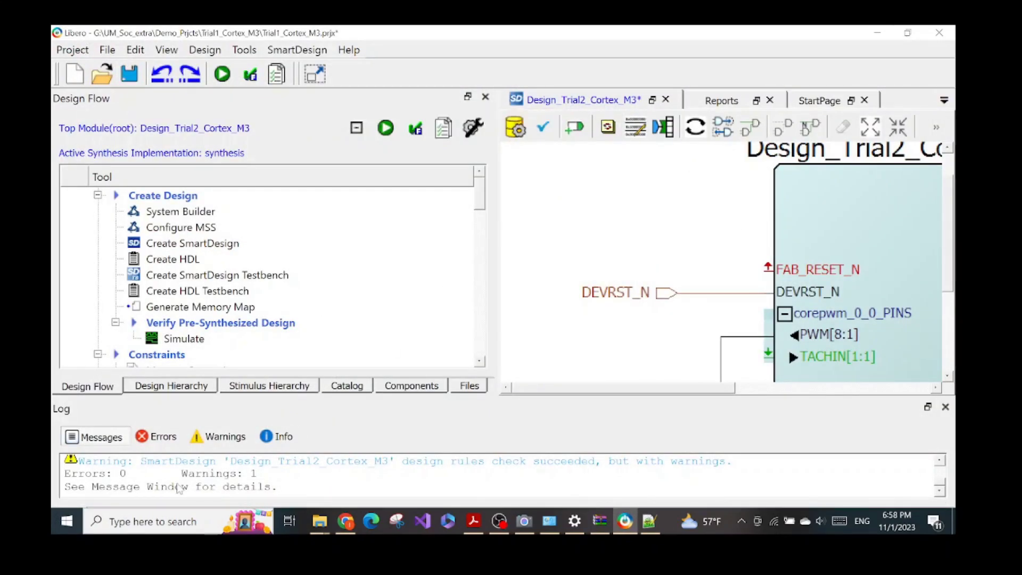
{"action": "scroll", "coordinate": [179, 492], "scroll_direction": "down", "scroll_amount": 2}
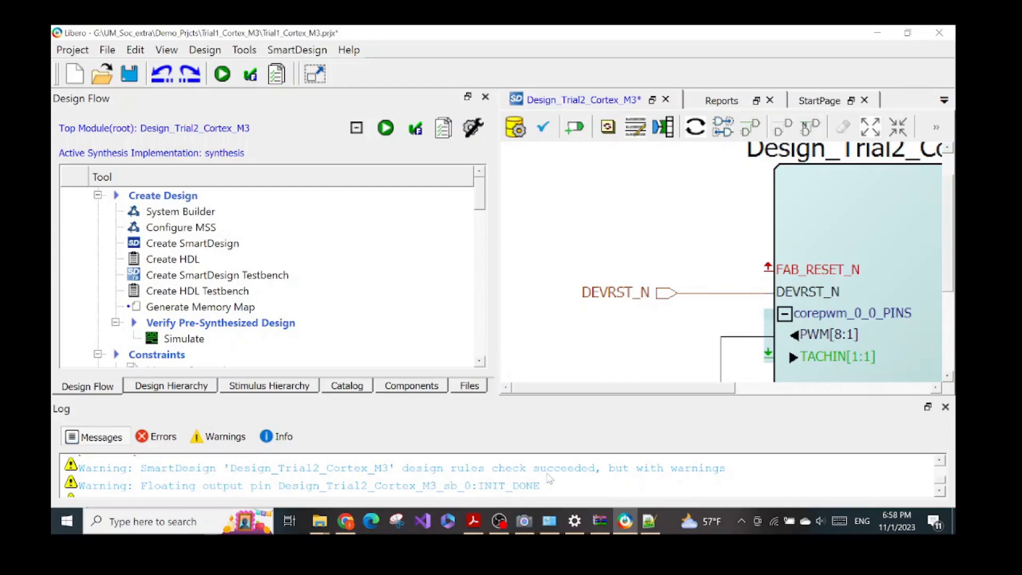
Mark the INIT_DONE output pin of the system component as unused and rerun the design rules check on the SmartDesign.
{"action": "scroll", "coordinate": [549, 483], "scroll_direction": "down", "scroll_amount": 1}
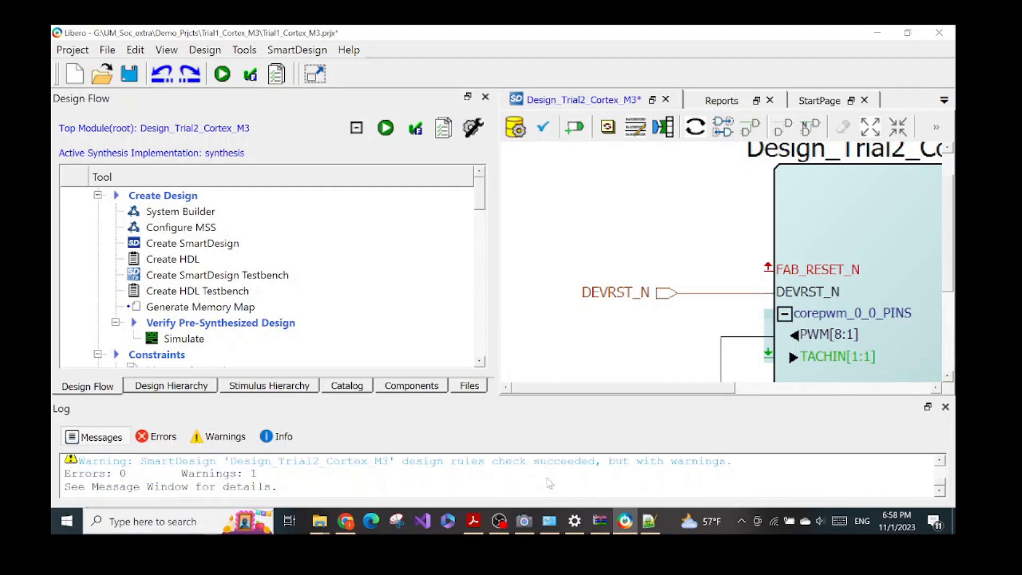
{"action": "scroll", "coordinate": [549, 483], "scroll_direction": "up", "scroll_amount": 1}
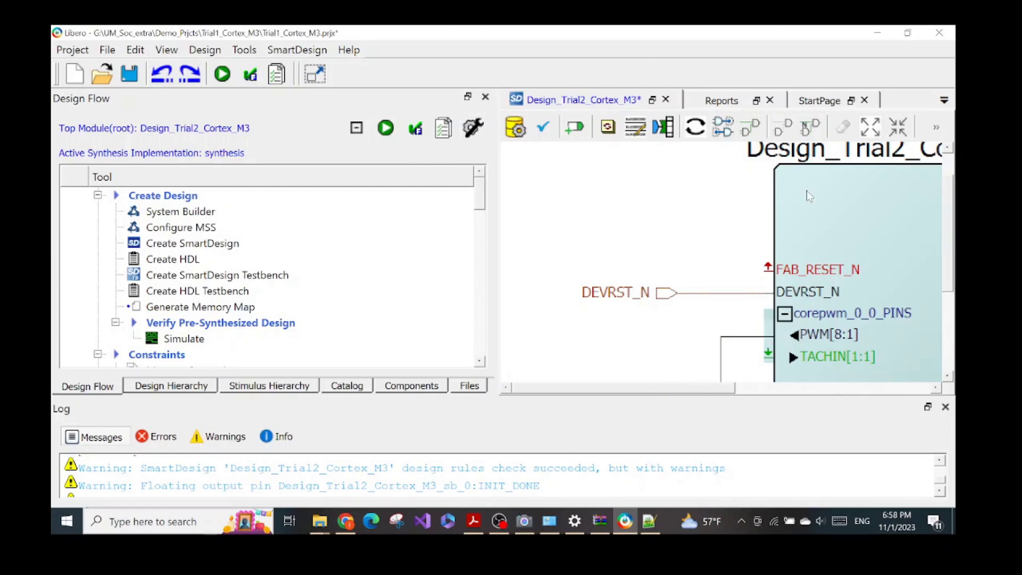
{"action": "left_click", "coordinate": [652, 101]}
{"action": "left_click", "coordinate": [775, 44]}
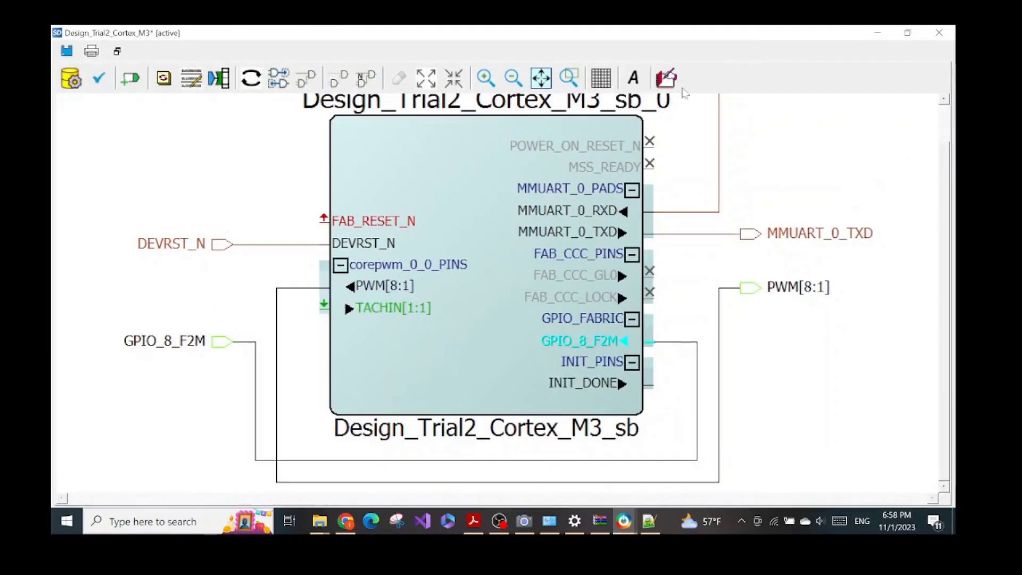
{"action": "left_click", "coordinate": [541, 78]}
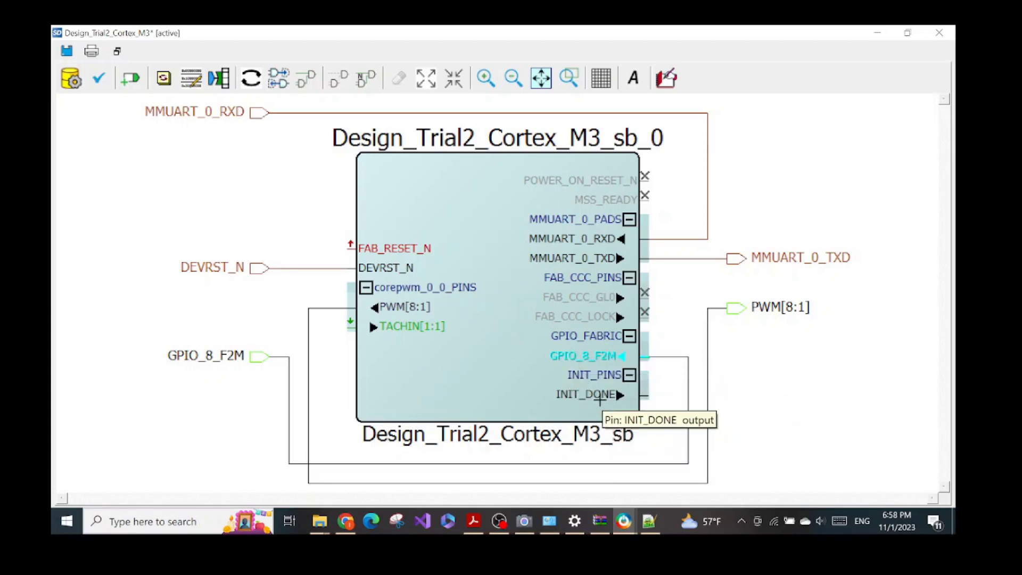
{"action": "right_click", "coordinate": [599, 395]}
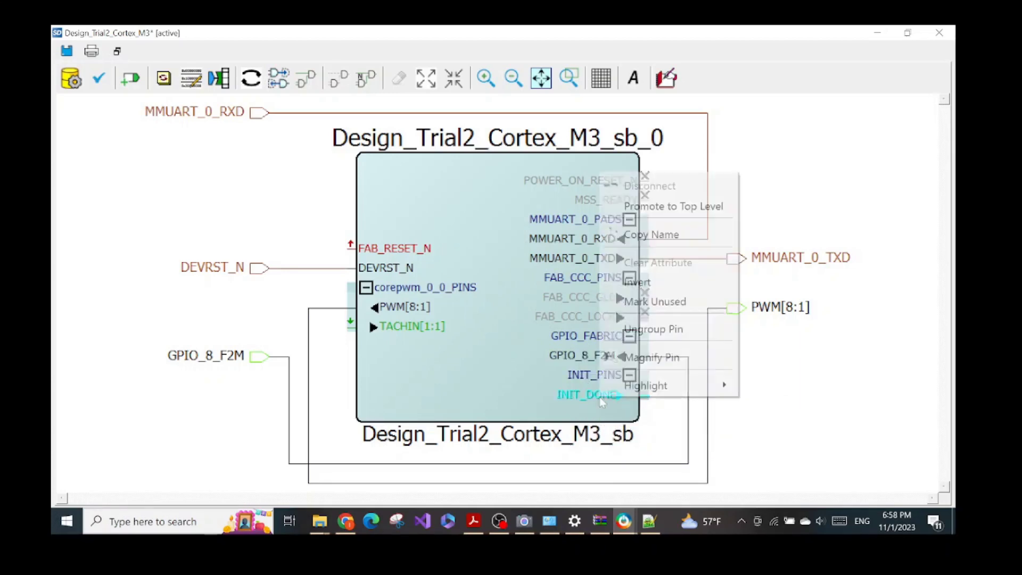
{"action": "left_click", "coordinate": [626, 302]}
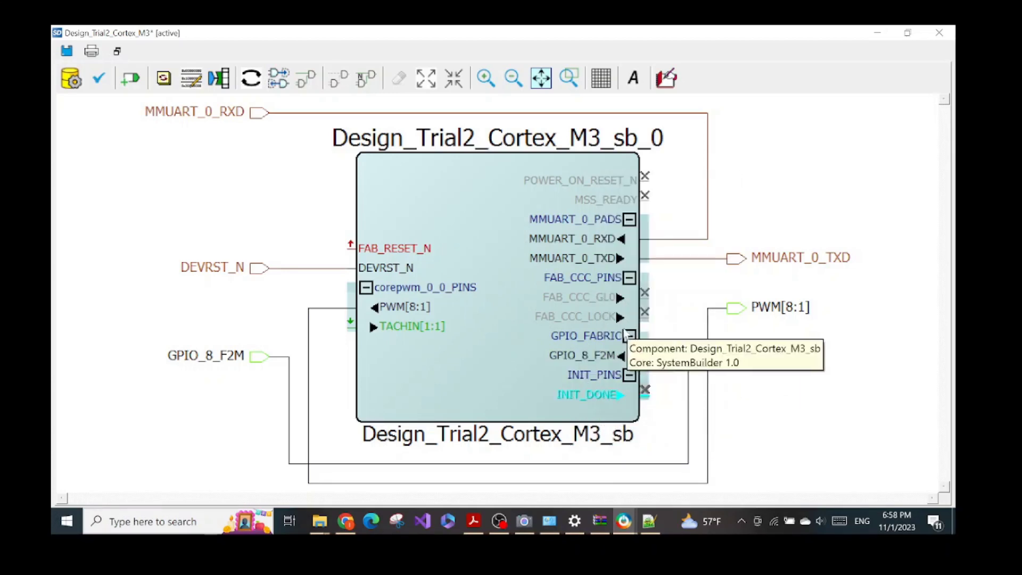
{"action": "left_click", "coordinate": [106, 81]}
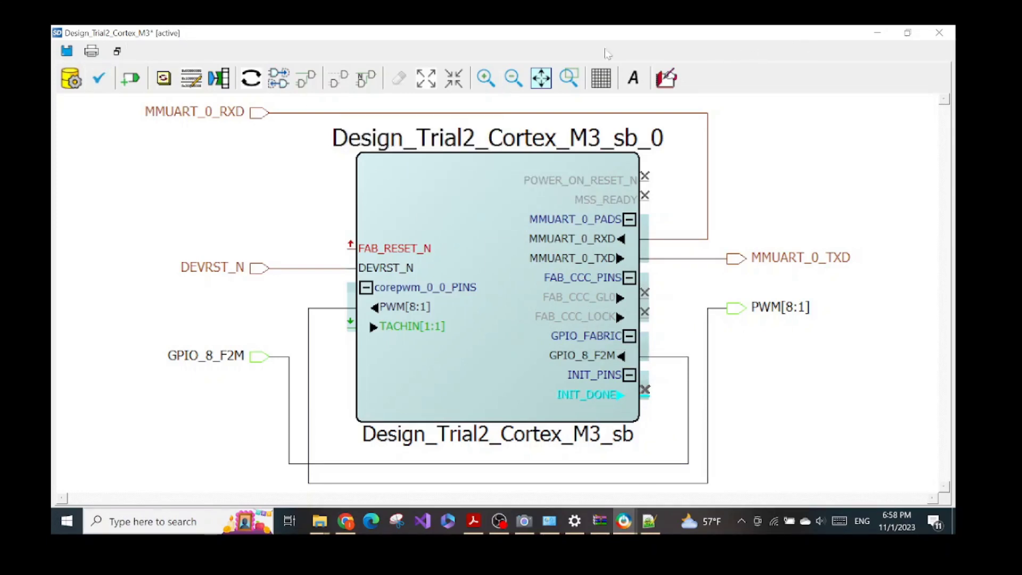
{"action": "left_click", "coordinate": [117, 51]}
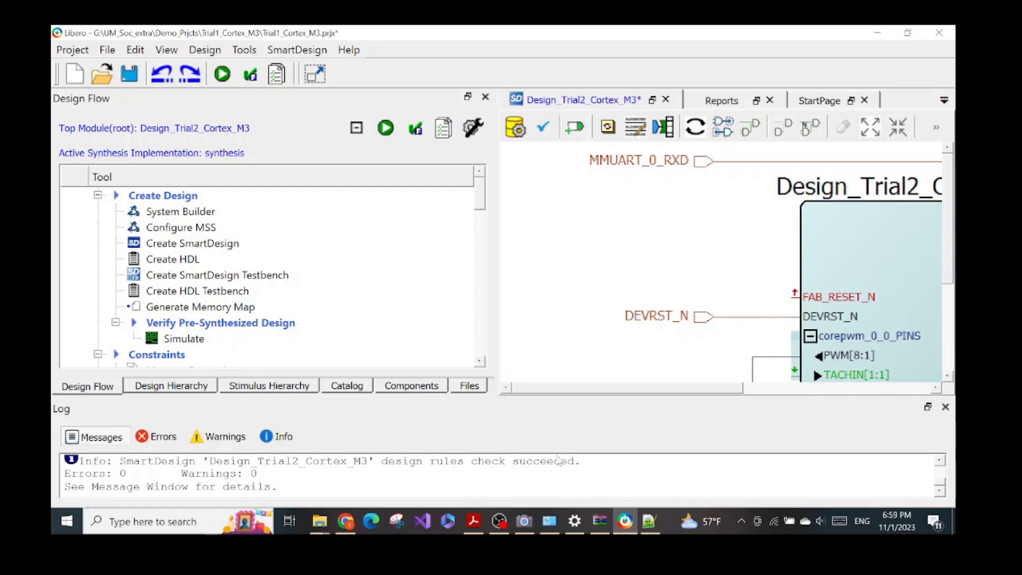
Switch to the PDF lab guide and read the instructions for verifying the SmartDesign and generating the component.
{"action": "left_click", "coordinate": [478, 524]}
{"action": "scroll", "coordinate": [526, 306], "scroll_direction": "down", "scroll_amount": 8}
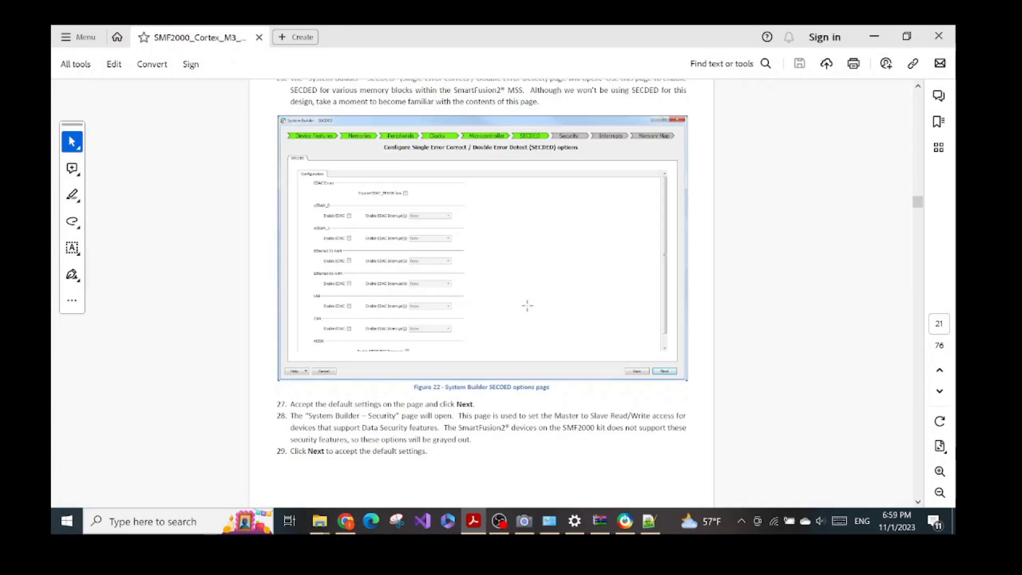
{"action": "scroll", "coordinate": [527, 306], "scroll_direction": "down", "scroll_amount": 15}
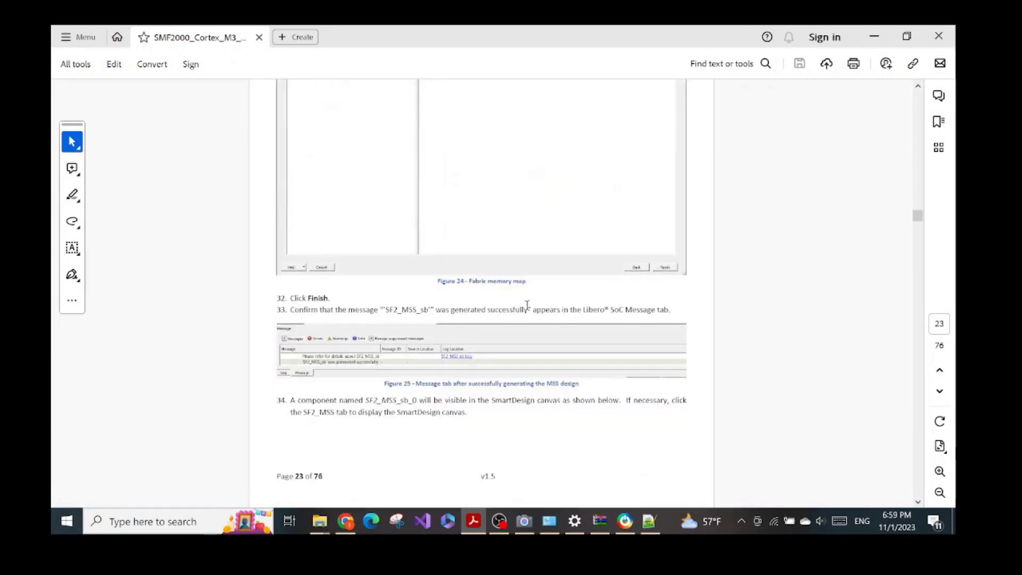
{"action": "scroll", "coordinate": [526, 305], "scroll_direction": "down", "scroll_amount": 6}
{"action": "scroll", "coordinate": [527, 304], "scroll_direction": "down", "scroll_amount": 15}
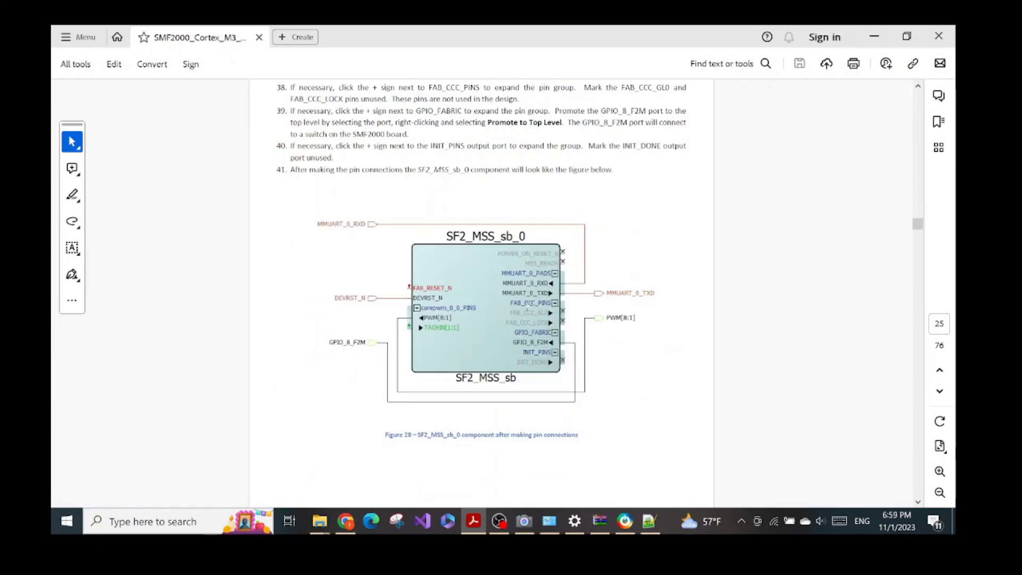
{"action": "scroll", "coordinate": [527, 307], "scroll_direction": "up", "scroll_amount": 2}
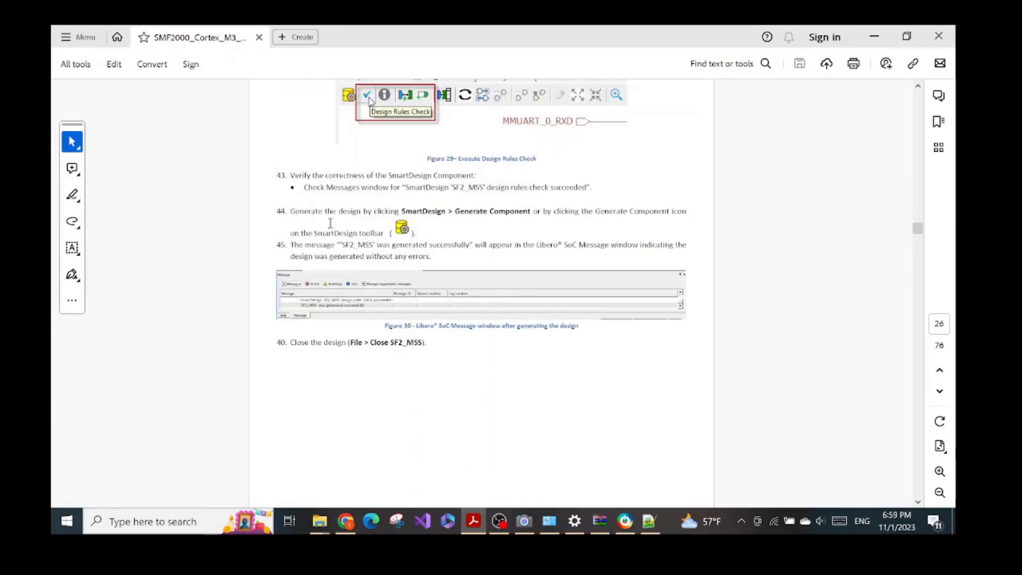
{"action": "left_click_drag", "start_coordinate": [295, 214], "coordinate": [446, 213]}
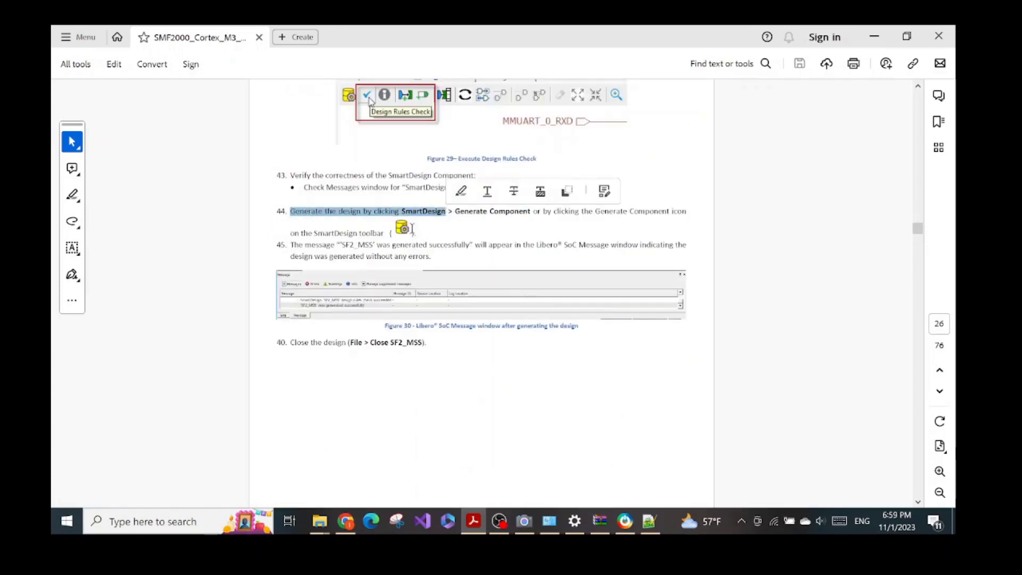
{"action": "left_click", "coordinate": [423, 218]}
{"action": "left_click_drag", "start_coordinate": [381, 210], "coordinate": [516, 213]}
{"action": "left_click_drag", "start_coordinate": [359, 234], "coordinate": [416, 234]}
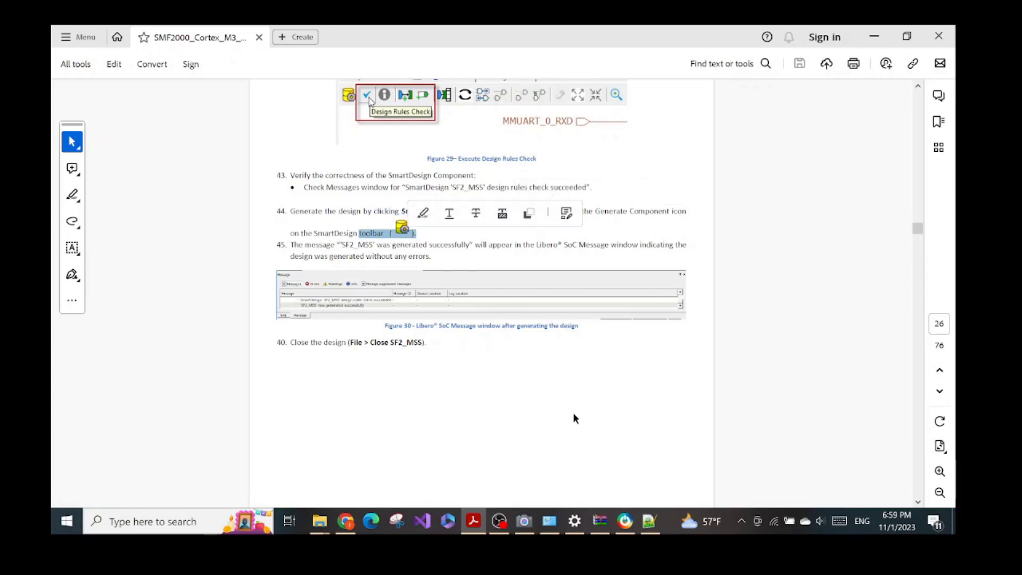
Switch back to Libero and generate the Design_Trial2_Cortex_M3 component.
{"action": "left_click", "coordinate": [625, 521]}
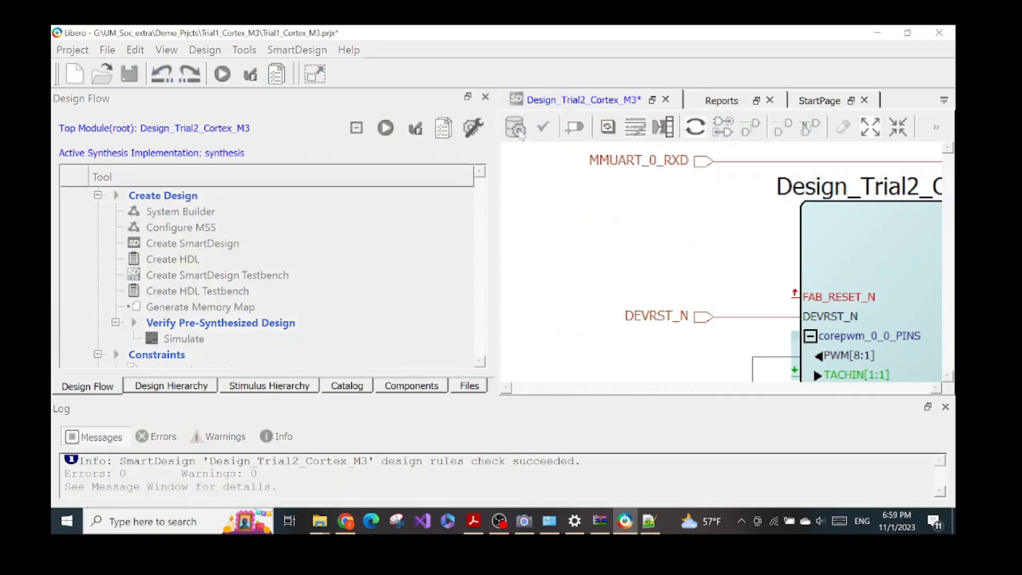
{"action": "left_click", "coordinate": [519, 132]}
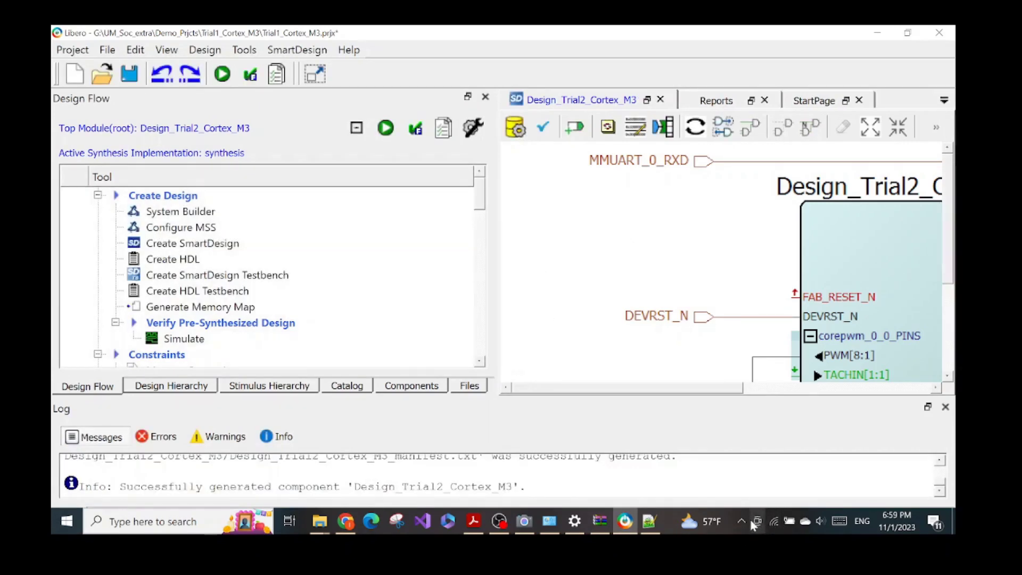
Check the protection status in AVG AntiVirus and minimize its window.
{"action": "left_click", "coordinate": [743, 521]}
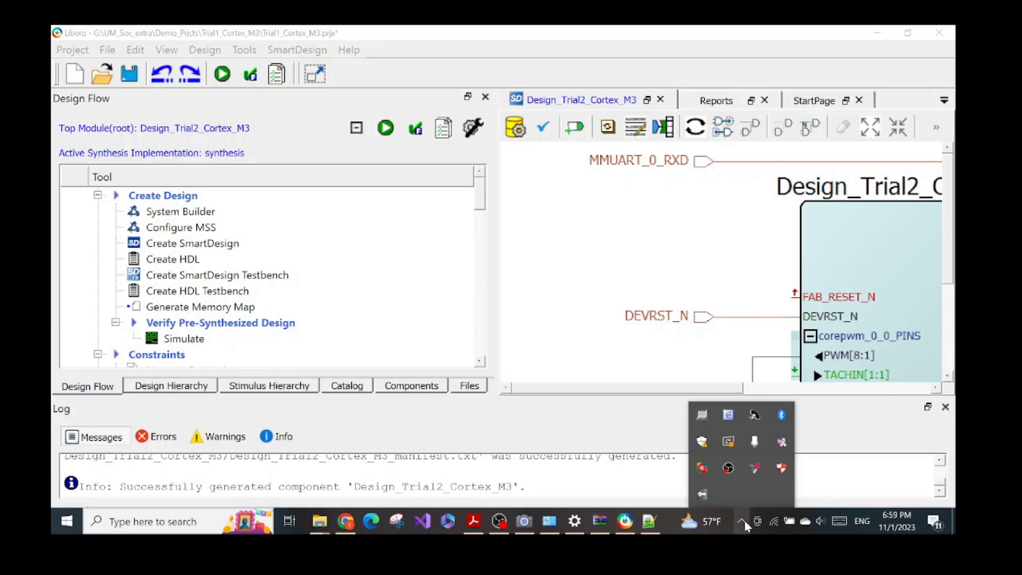
{"action": "left_click", "coordinate": [703, 470]}
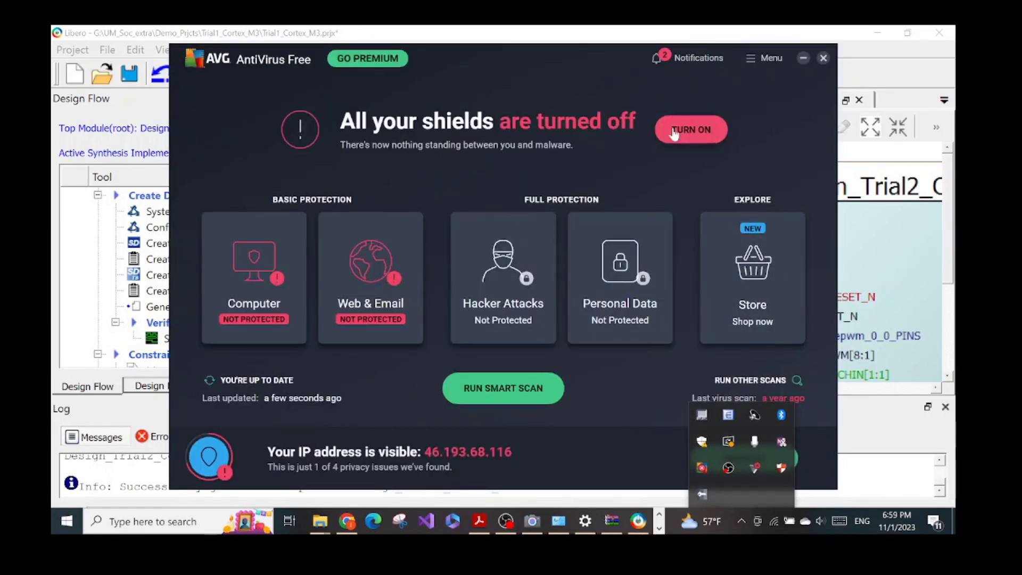
{"action": "left_click", "coordinate": [803, 57]}
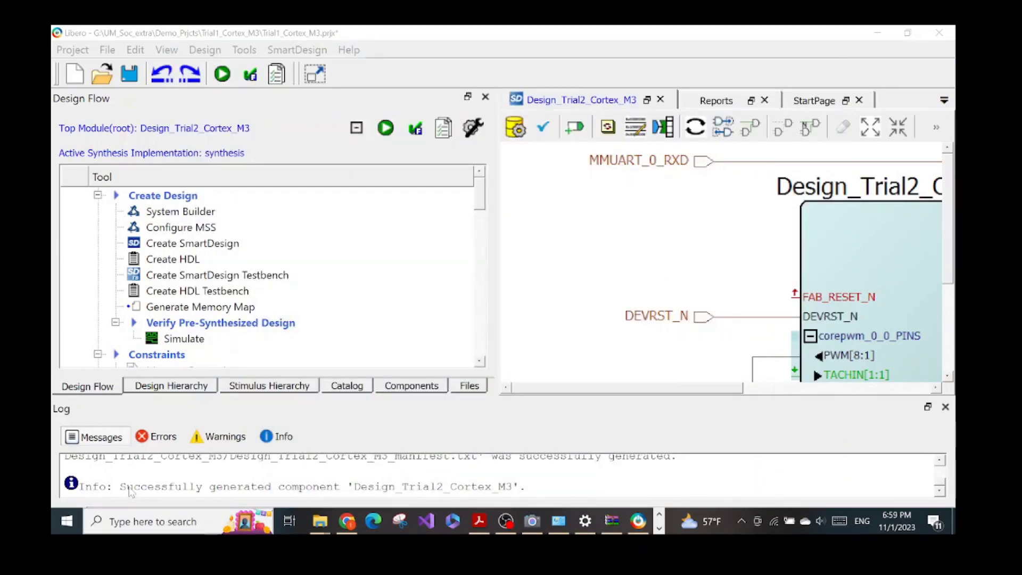
Restore and re-maximize the Libero window, and read the lab guide's instructions on closing the design and importing an IO constraint file.
{"action": "double_click", "coordinate": [581, 35]}
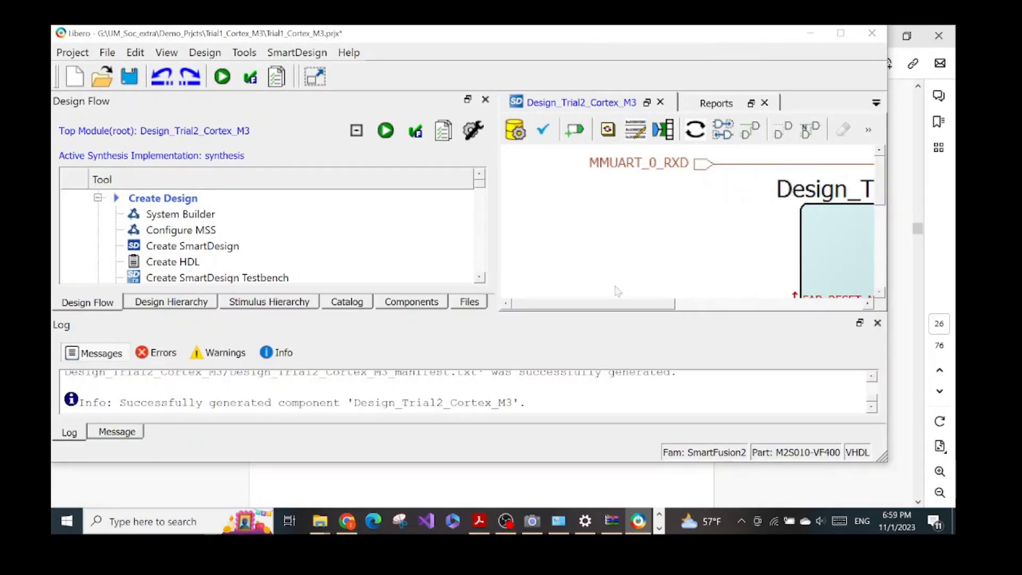
{"action": "left_click", "coordinate": [840, 33]}
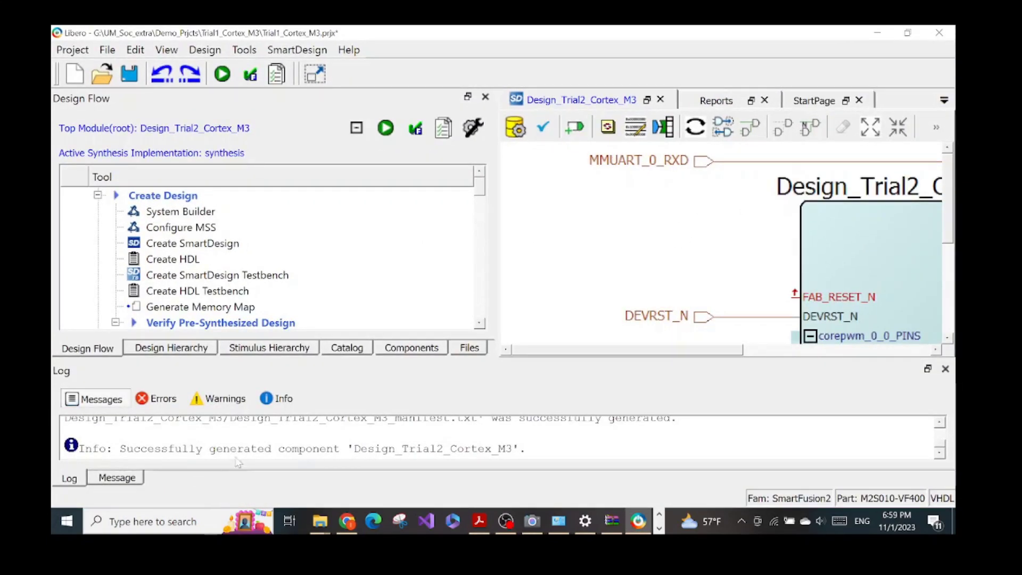
{"action": "left_click", "coordinate": [479, 521]}
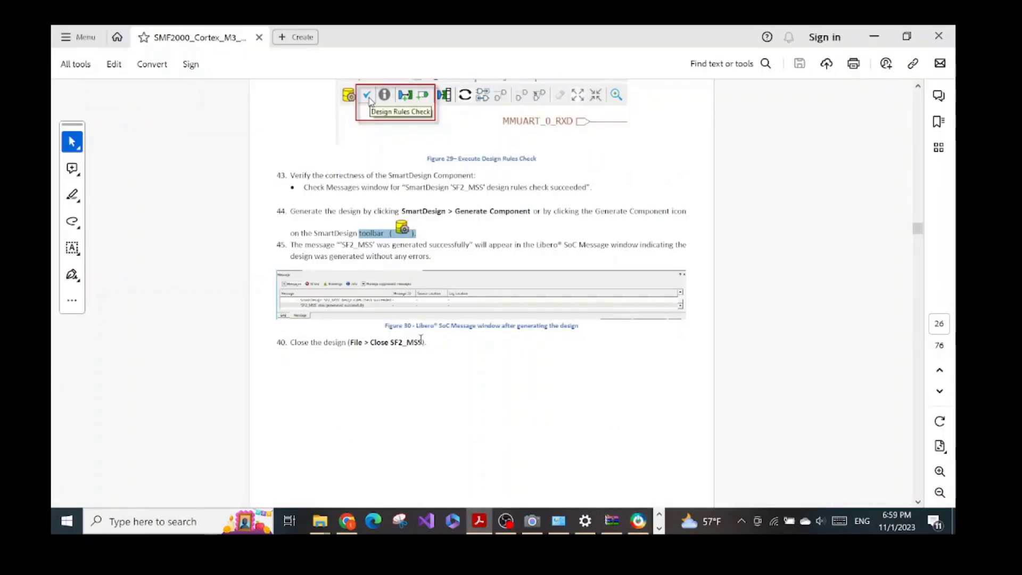
{"action": "scroll", "coordinate": [415, 320], "scroll_direction": "down", "scroll_amount": 10}
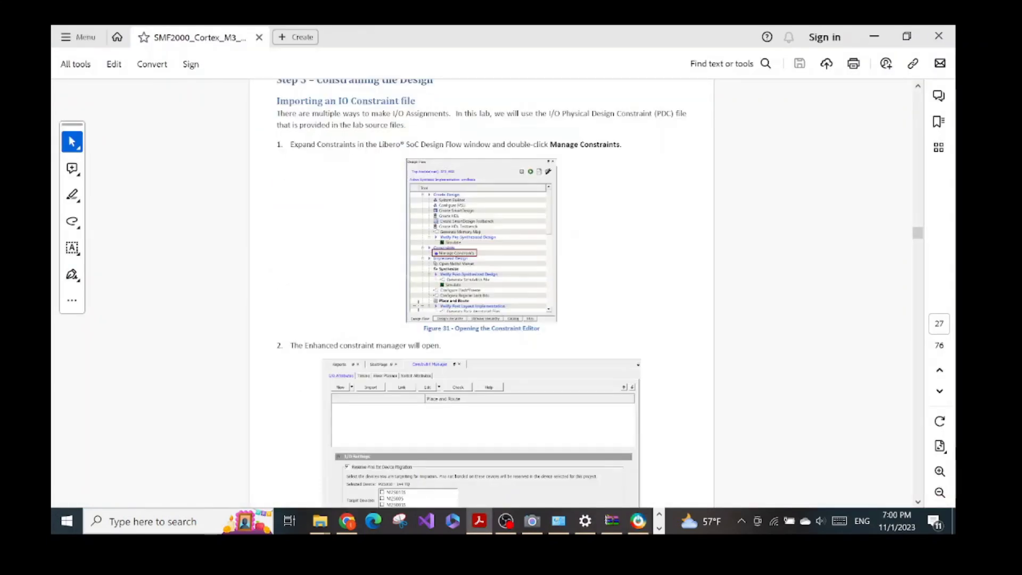
{"action": "scroll", "coordinate": [415, 303], "scroll_direction": "up", "scroll_amount": 5}
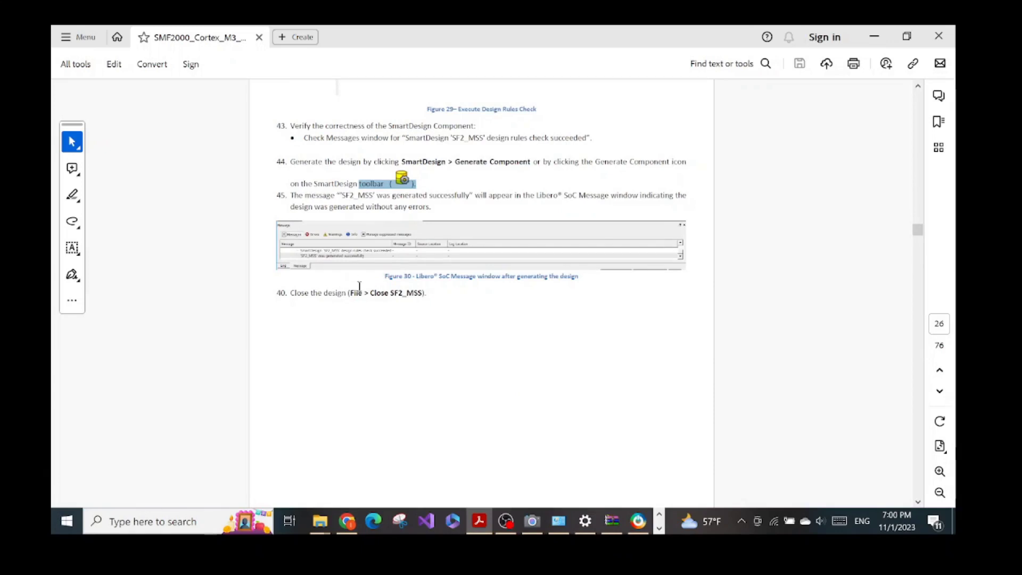
{"action": "left_click", "coordinate": [638, 521]}
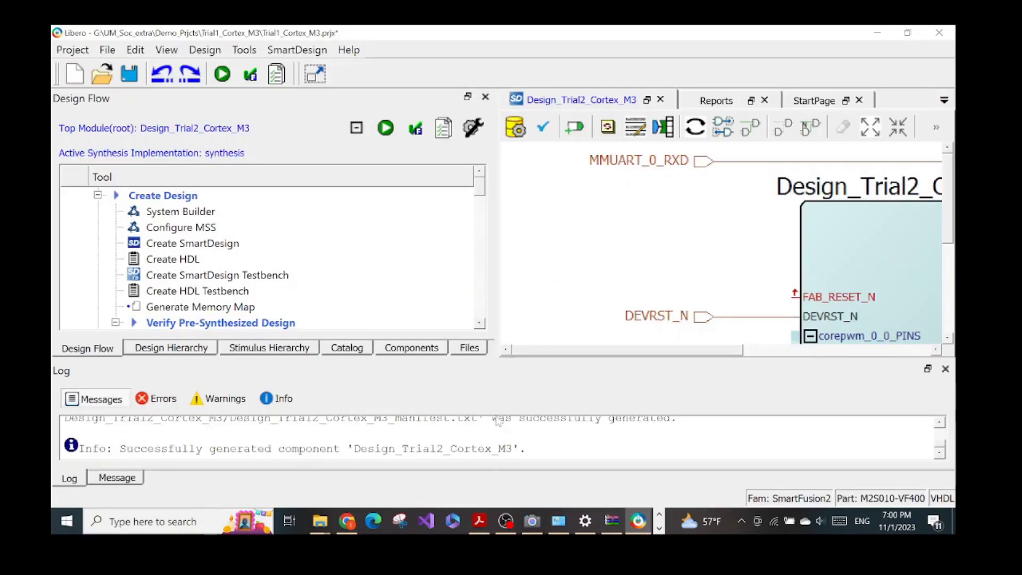
{"action": "left_click", "coordinate": [479, 520]}
{"action": "scroll", "coordinate": [421, 301], "scroll_direction": "down", "scroll_amount": 5}
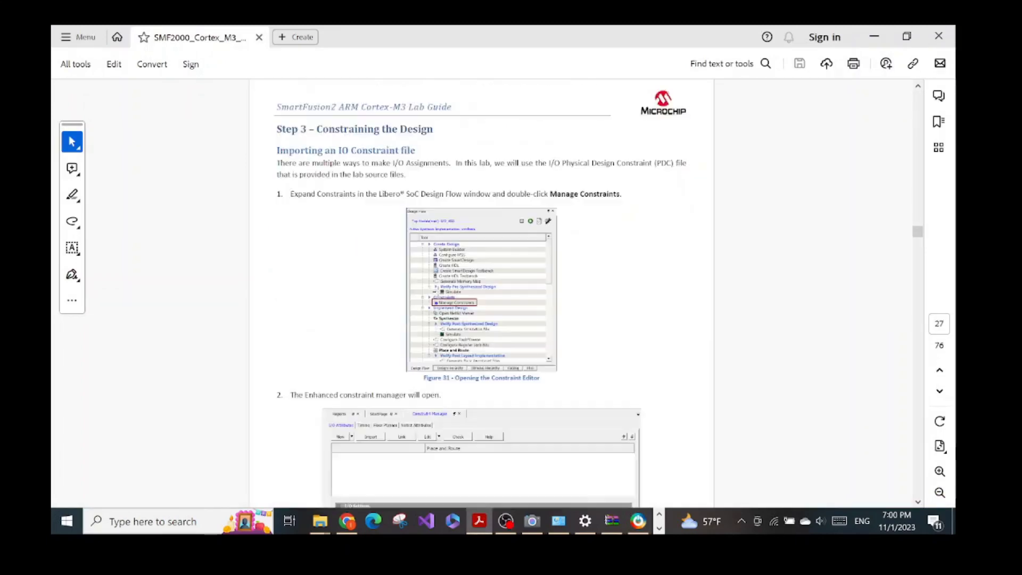
{"action": "scroll", "coordinate": [453, 284], "scroll_direction": "up", "scroll_amount": 2}
Switch back to Libero and open Manage Constraints from the Constraints stage of the design flow.
{"action": "left_click", "coordinate": [638, 521]}
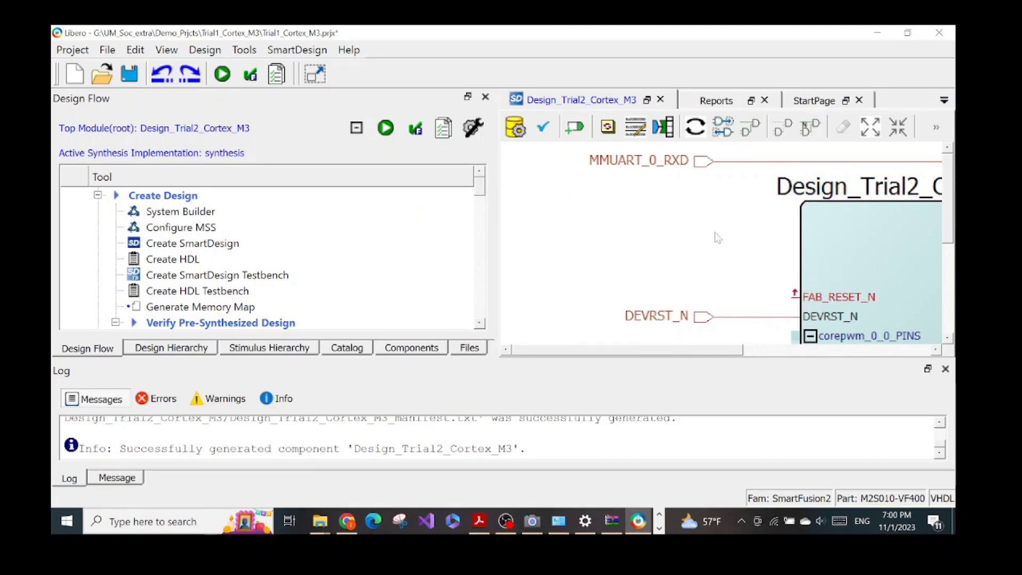
{"action": "left_click", "coordinate": [480, 324]}
{"action": "left_click", "coordinate": [481, 324]}
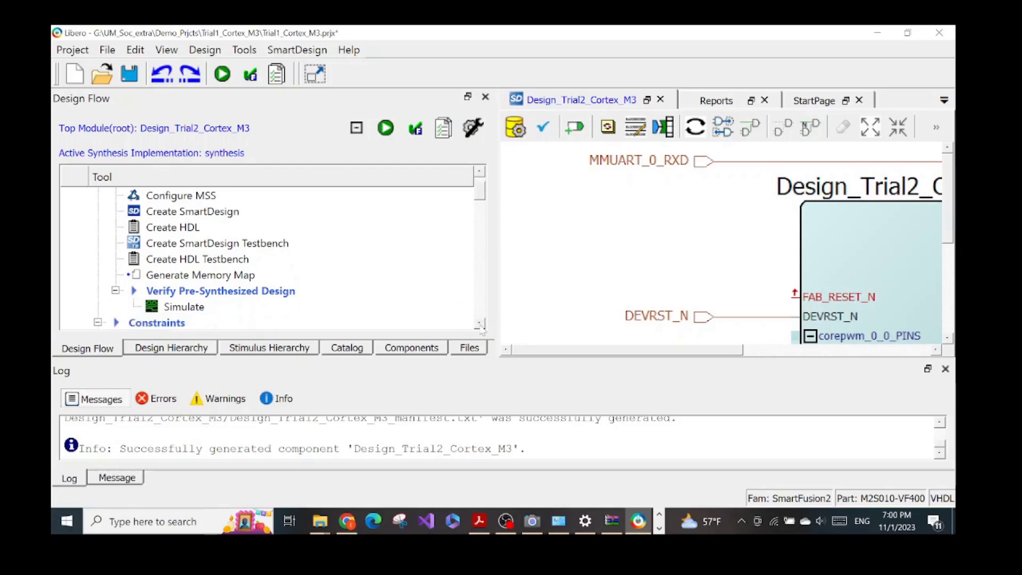
{"action": "double_click", "coordinate": [480, 325]}
{"action": "left_click", "coordinate": [481, 324]}
{"action": "left_click", "coordinate": [480, 324]}
{"action": "left_click", "coordinate": [480, 325]}
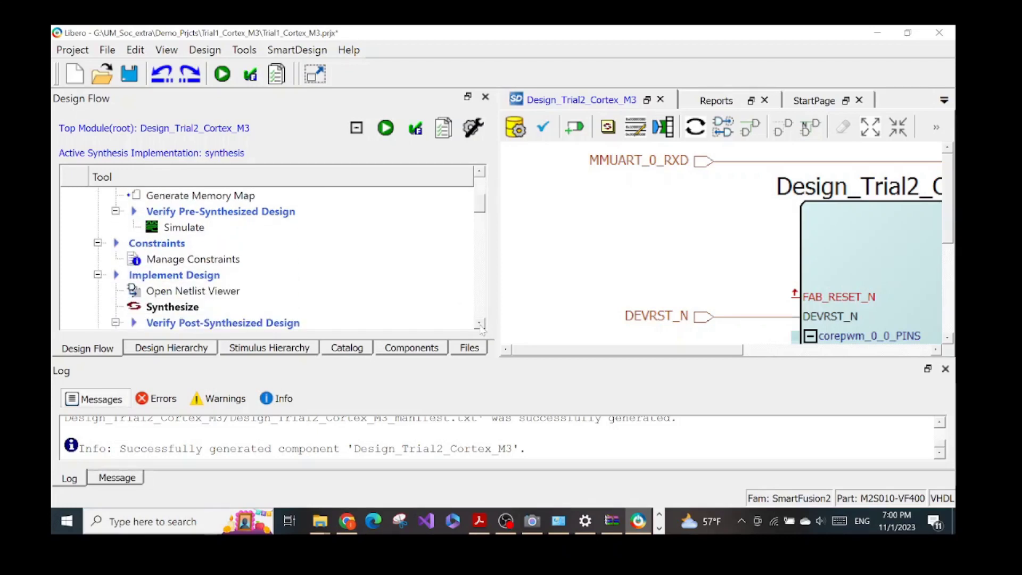
{"action": "left_click", "coordinate": [480, 324]}
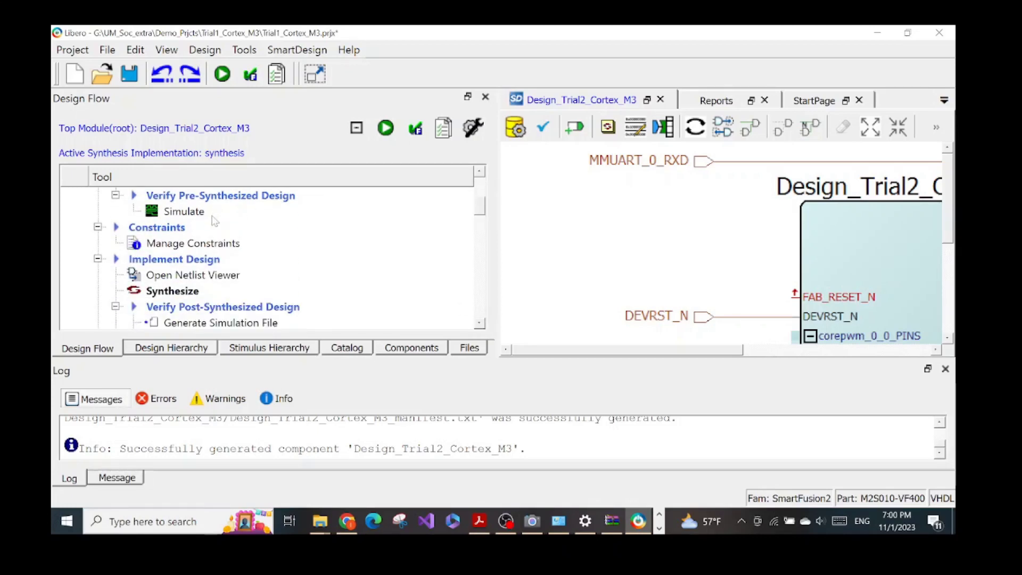
{"action": "left_click", "coordinate": [207, 247]}
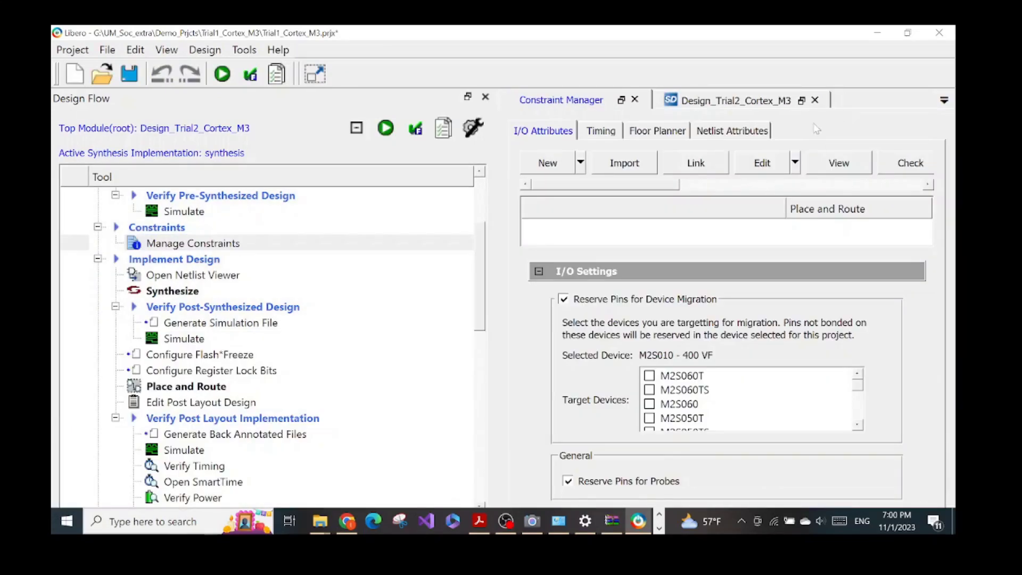
Undock and maximize the Constraint Manager and import io_constraints.pdc from the Demo_Prjcts folder as an I/O constraint file.
{"action": "left_click", "coordinate": [621, 100]}
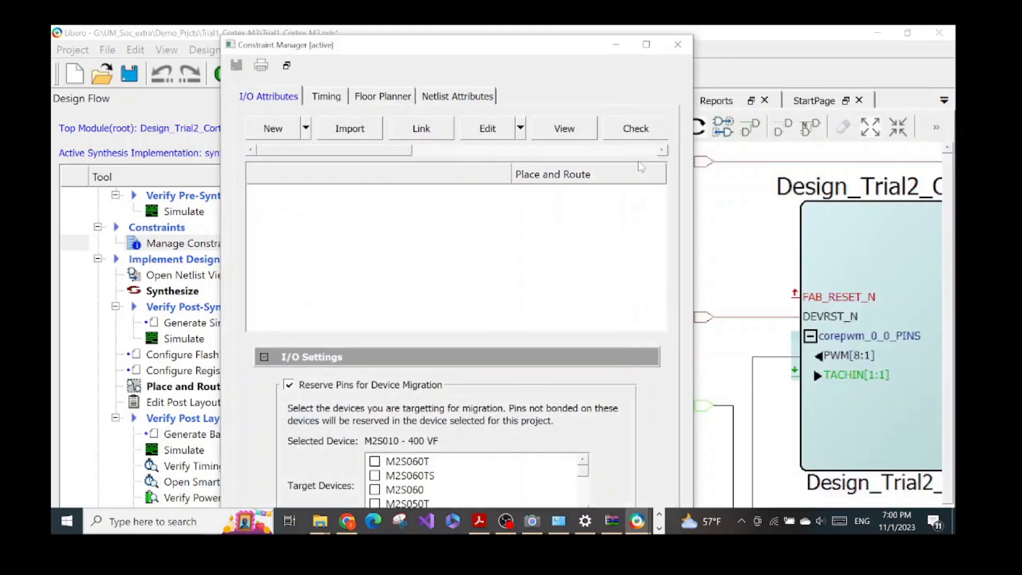
{"action": "left_click", "coordinate": [646, 45]}
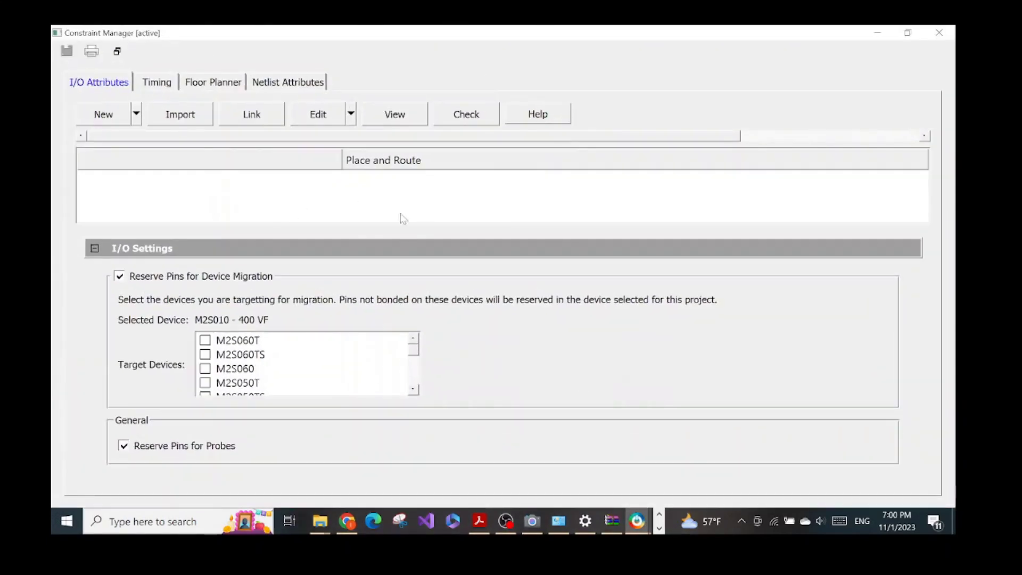
{"action": "left_click", "coordinate": [181, 116]}
{"action": "left_click", "coordinate": [299, 151]}
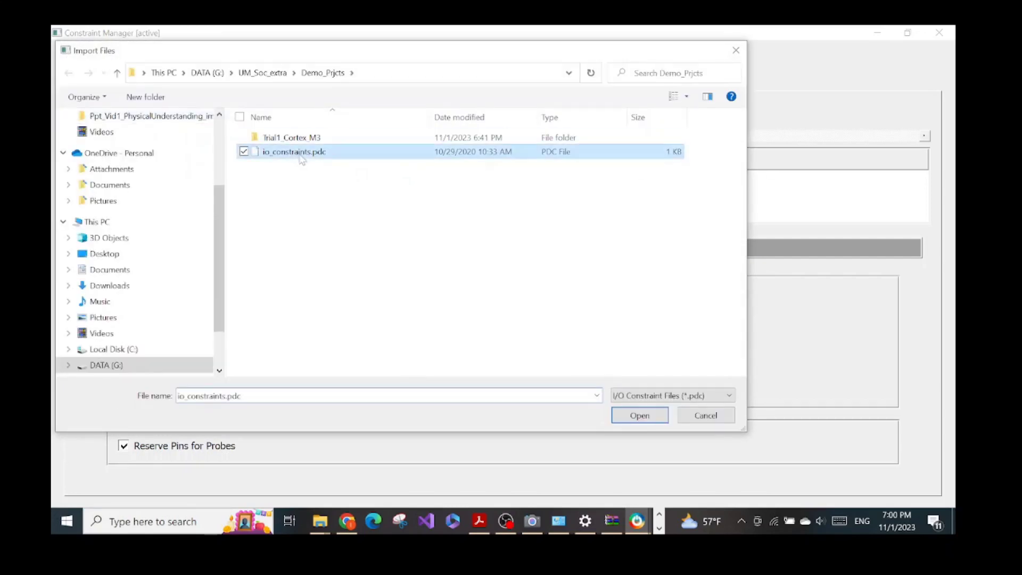
{"action": "left_click", "coordinate": [634, 416]}
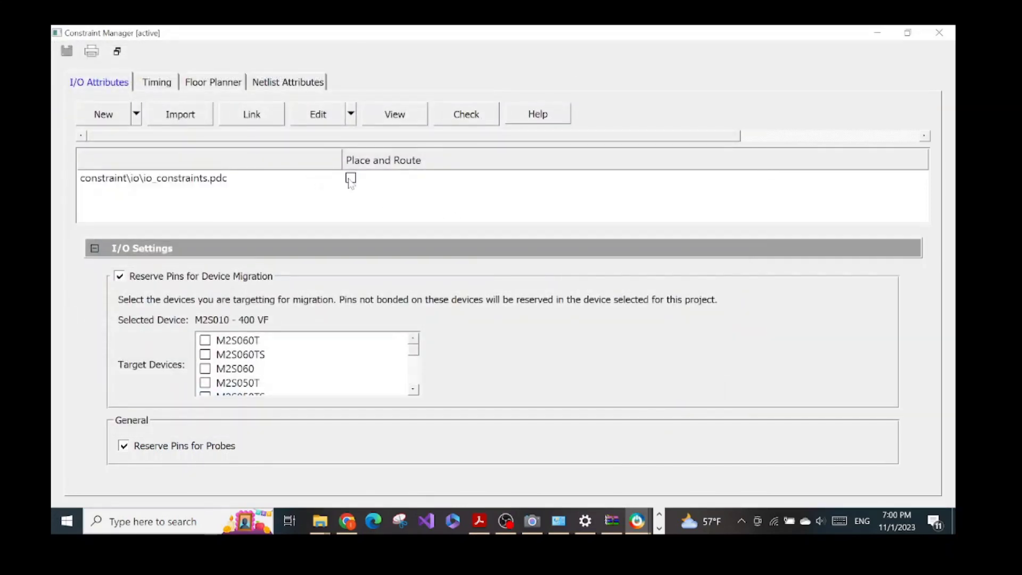
Enable io_constraints.pdc for Place and Route and save the Constraint Manager changes, accepting the design-flow invalidation warning.
{"action": "left_click", "coordinate": [351, 178]}
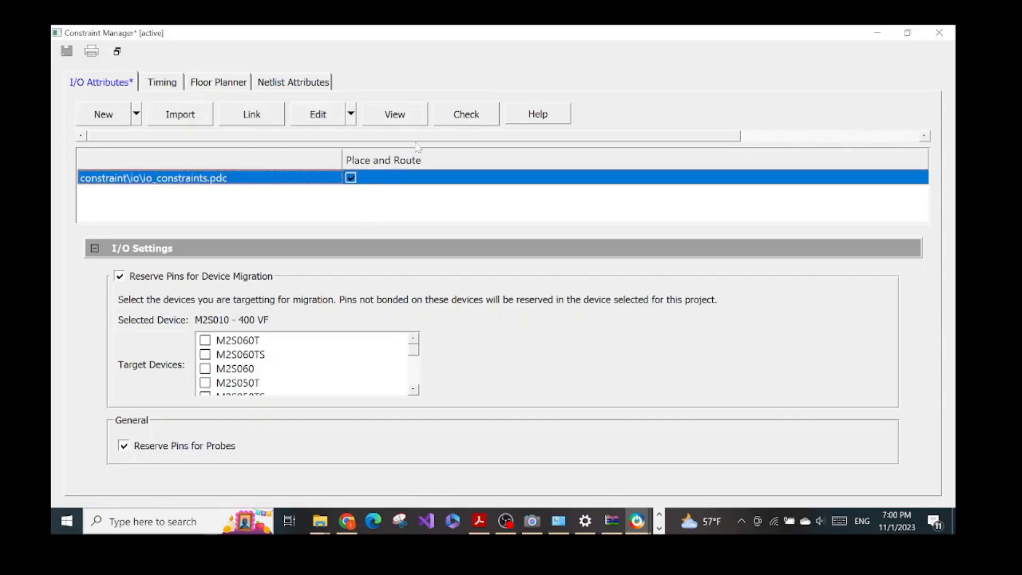
{"action": "left_click_drag", "start_coordinate": [419, 136], "coordinate": [660, 144]}
{"action": "left_click", "coordinate": [760, 120]}
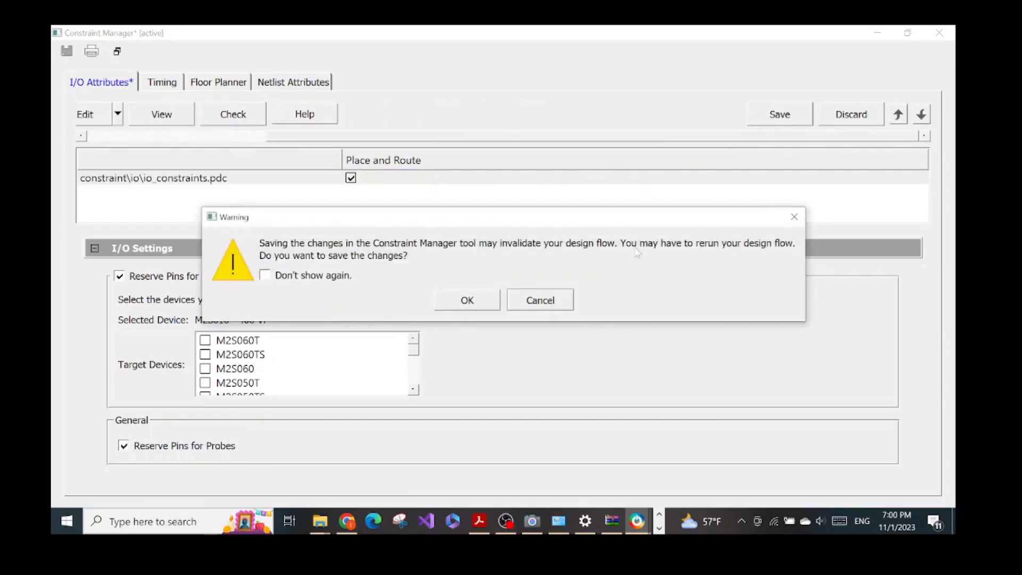
{"action": "left_click", "coordinate": [462, 300]}
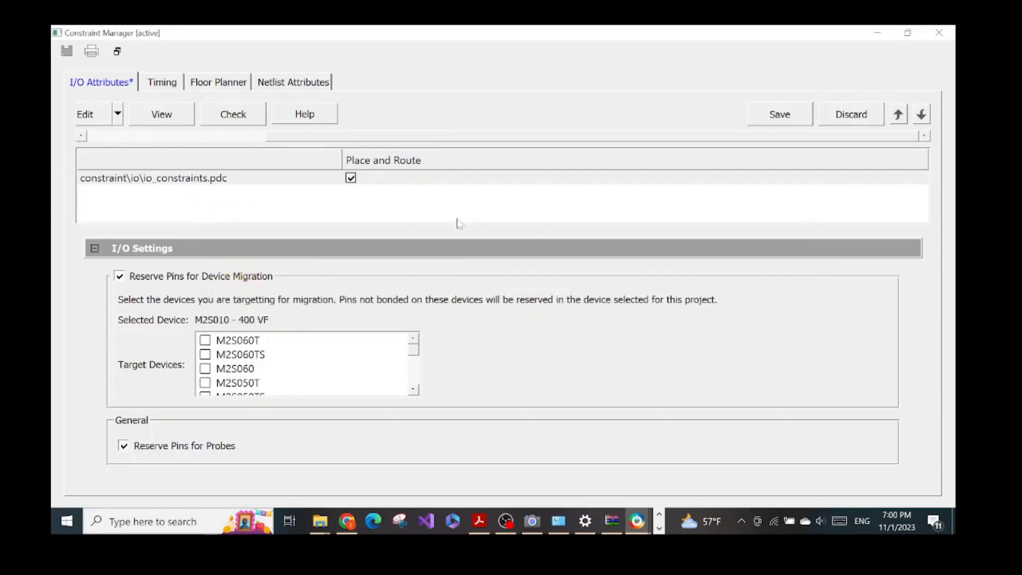
{"action": "left_click_drag", "start_coordinate": [452, 140], "coordinate": [216, 143]}
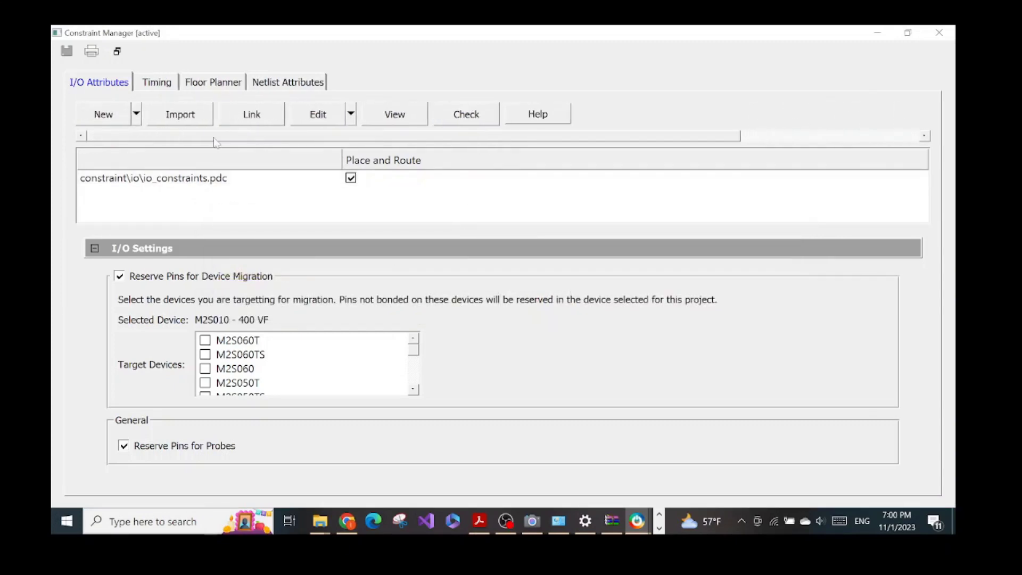
Derive the timing constraints and automatically associate the derived SDC file with Synthesis, Place and Route, and Timing Verification.
{"action": "left_click", "coordinate": [151, 84]}
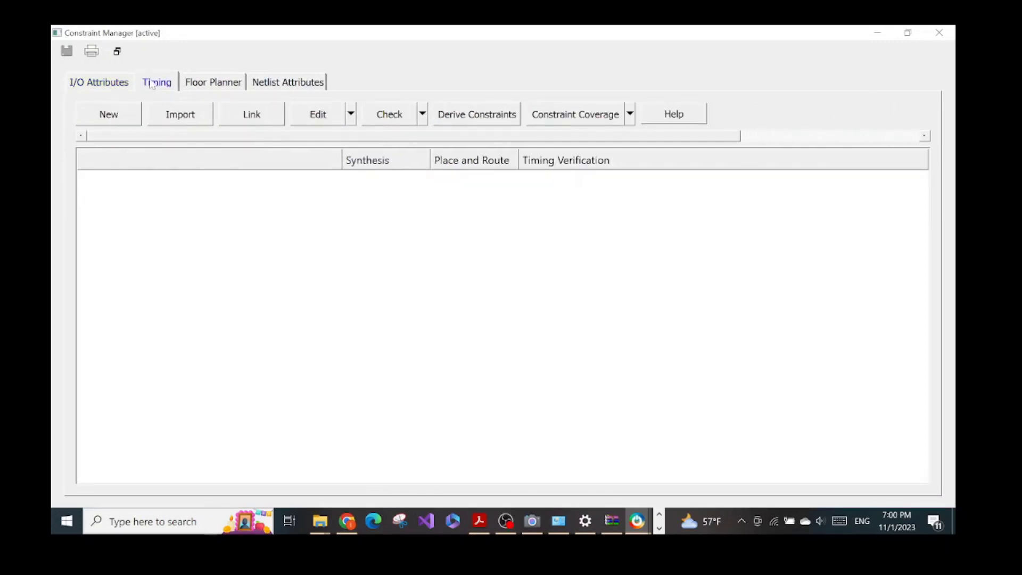
{"action": "left_click", "coordinate": [481, 116]}
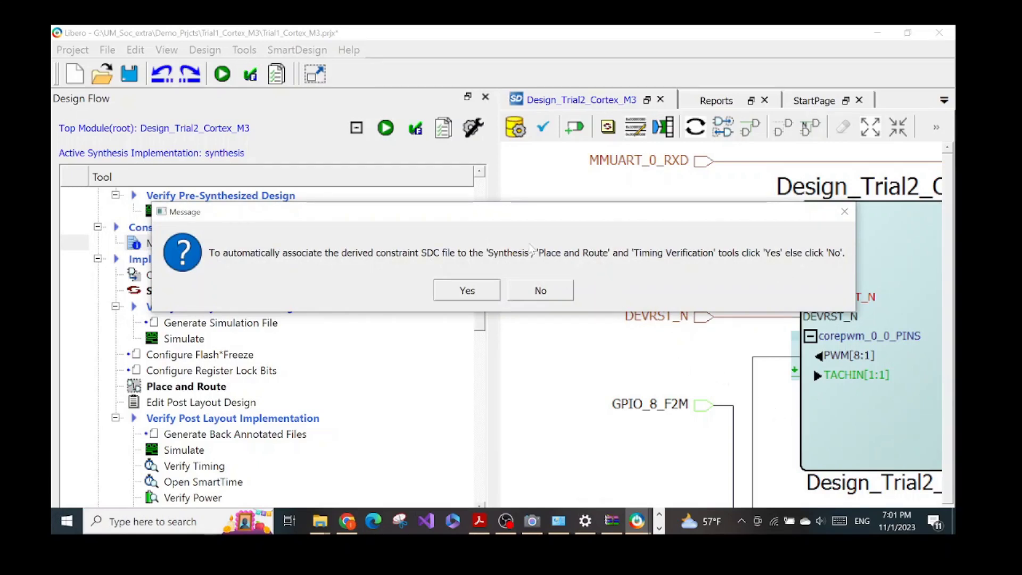
{"action": "left_click", "coordinate": [453, 292]}
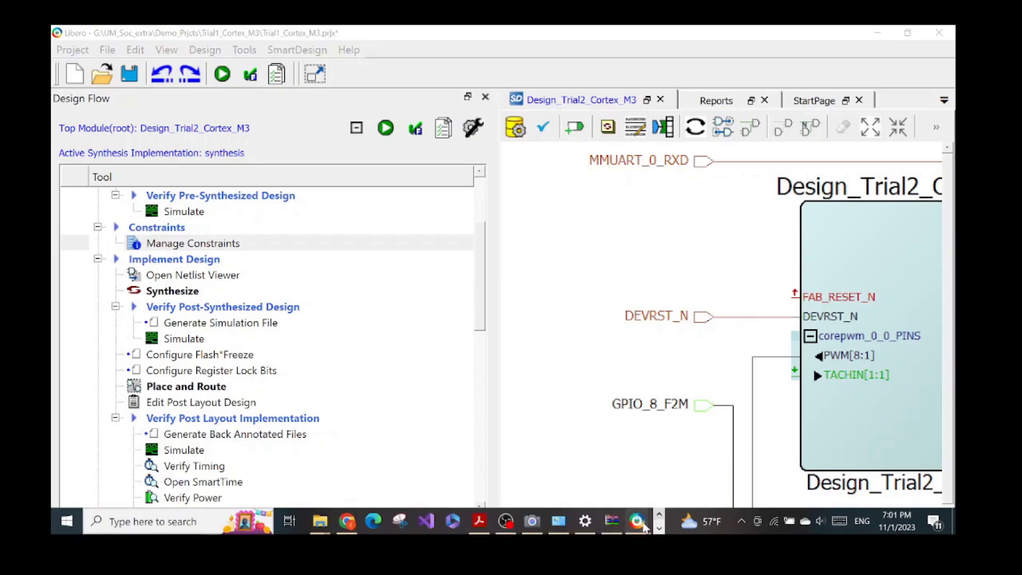
{"action": "mouse_move", "coordinate": [637, 520]}
{"action": "left_click", "coordinate": [684, 480]}
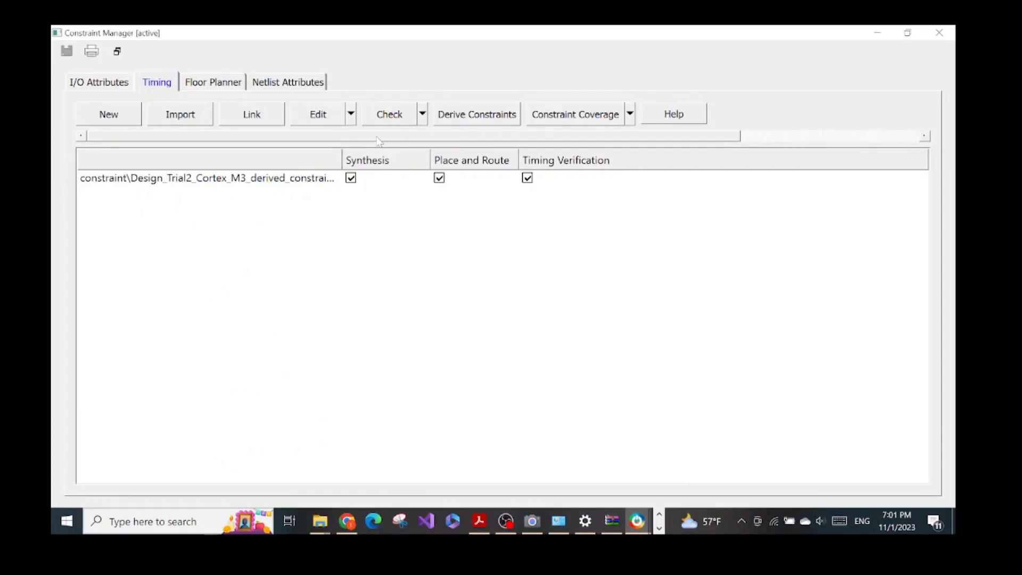
{"action": "left_click_drag", "start_coordinate": [374, 136], "coordinate": [624, 134]}
{"action": "left_click_drag", "start_coordinate": [764, 138], "coordinate": [514, 138]}
Dock the Constraint Manager back into the Libero window, refit the window to the screen, and review the latest log messages.
{"action": "double_click", "coordinate": [610, 38]}
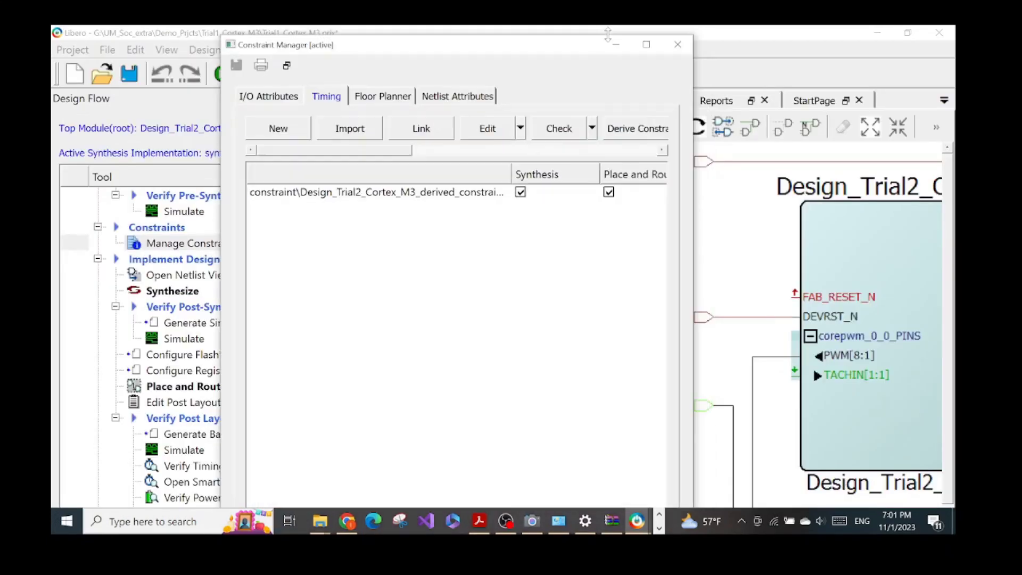
{"action": "left_click", "coordinate": [286, 65]}
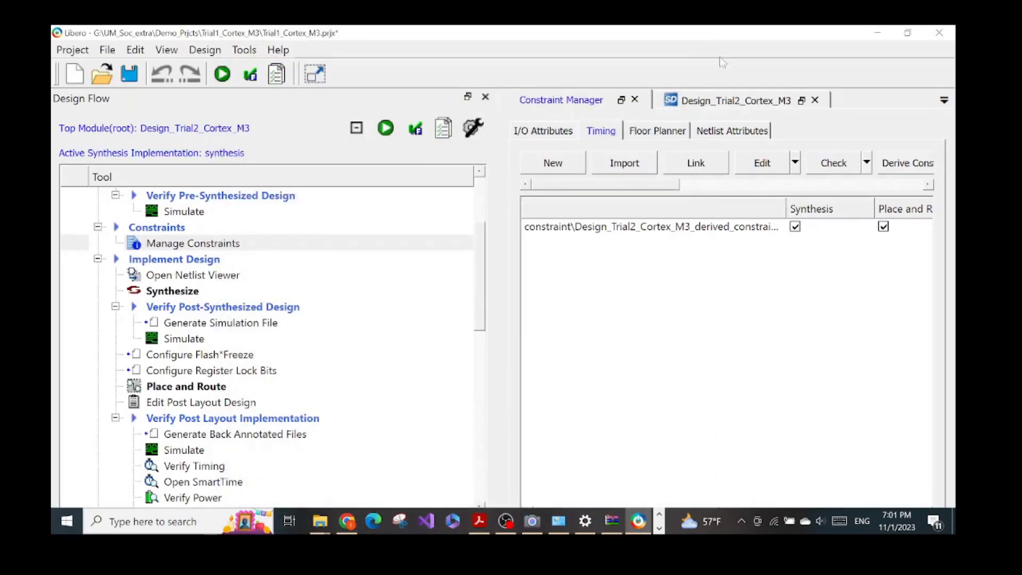
{"action": "double_click", "coordinate": [677, 35]}
{"action": "double_click", "coordinate": [717, 33]}
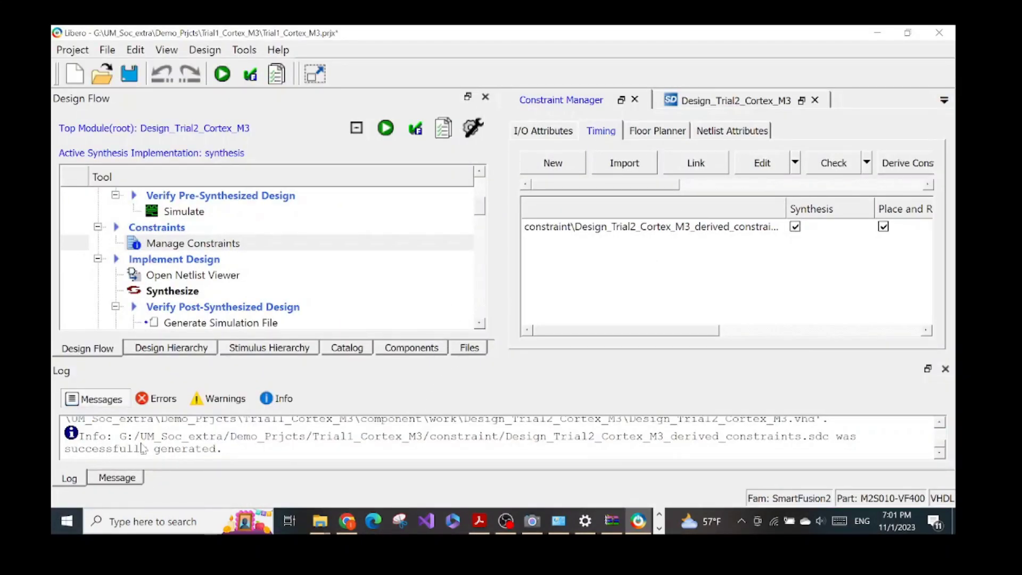
{"action": "scroll", "coordinate": [524, 449], "scroll_direction": "up", "scroll_amount": 2}
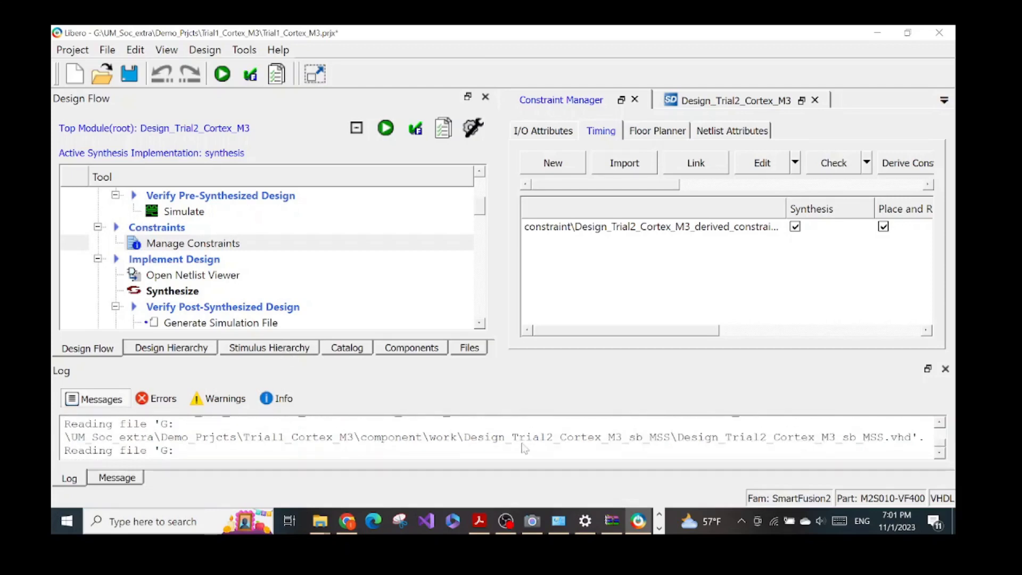
{"action": "scroll", "coordinate": [524, 449], "scroll_direction": "up", "scroll_amount": 2}
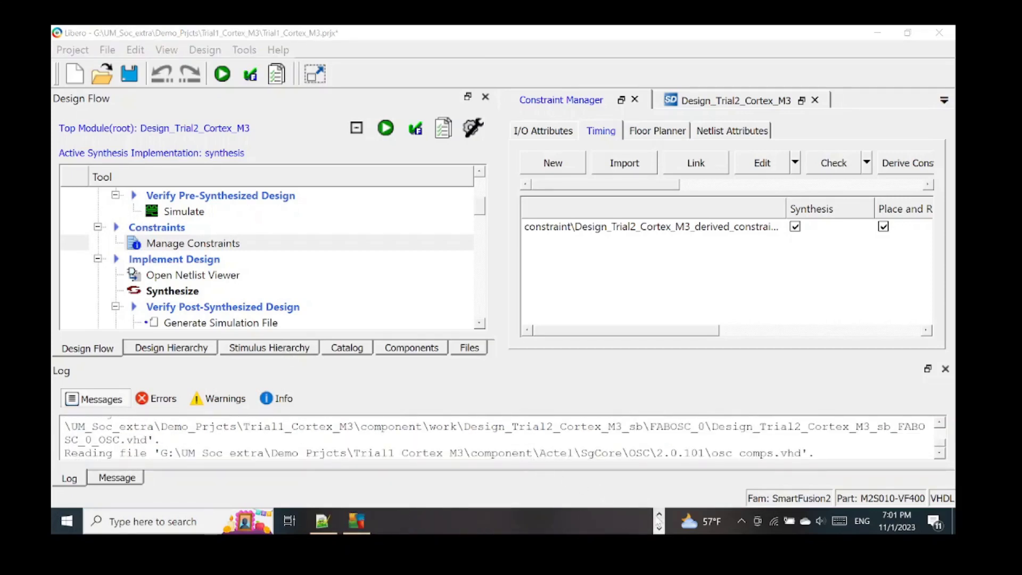
Switch to the lab guide PDF and read from the I/O and timing constraint instructions through Step 4 – Synthesis and Layout.
{"action": "left_click", "coordinate": [488, 521]}
{"action": "scroll", "coordinate": [500, 387], "scroll_direction": "down", "scroll_amount": 5}
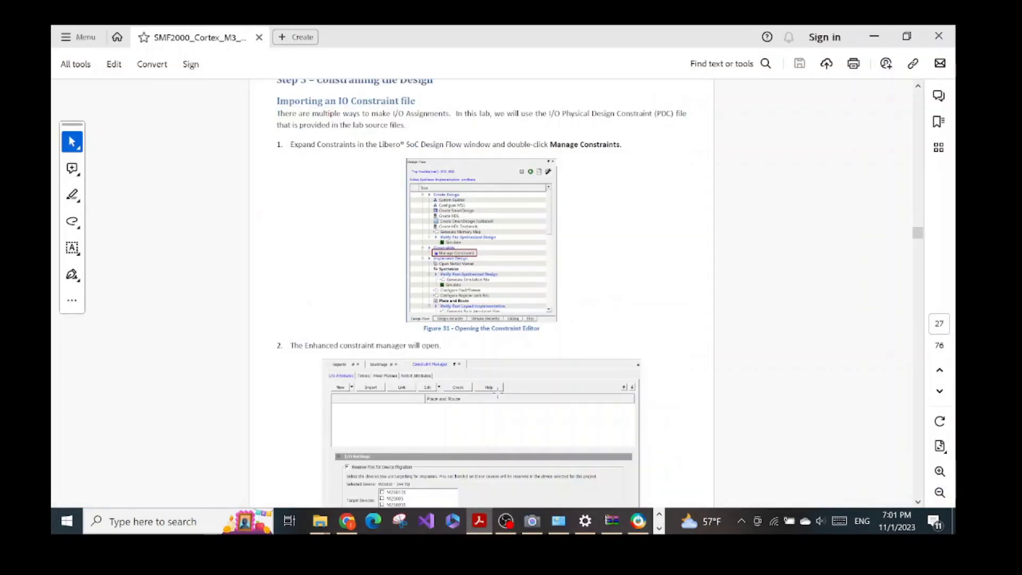
{"action": "scroll", "coordinate": [499, 386], "scroll_direction": "down", "scroll_amount": 10}
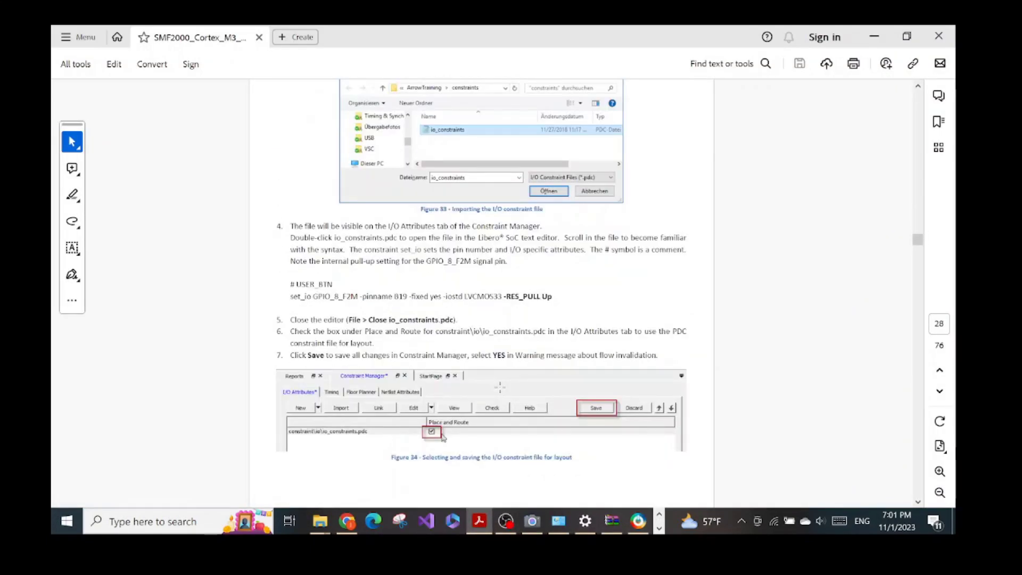
{"action": "scroll", "coordinate": [499, 387], "scroll_direction": "down", "scroll_amount": 10}
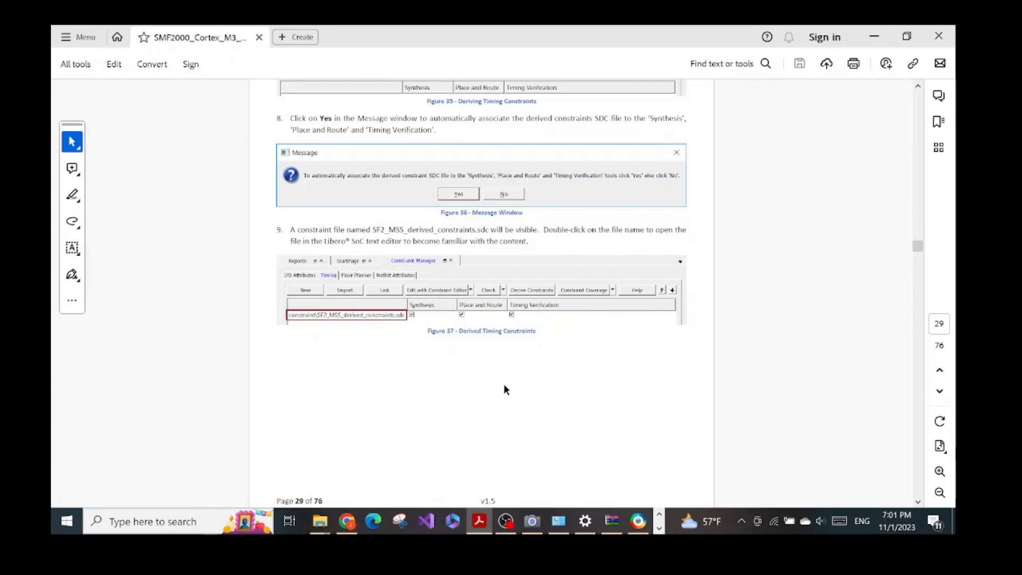
{"action": "scroll", "coordinate": [503, 384], "scroll_direction": "down", "scroll_amount": 10}
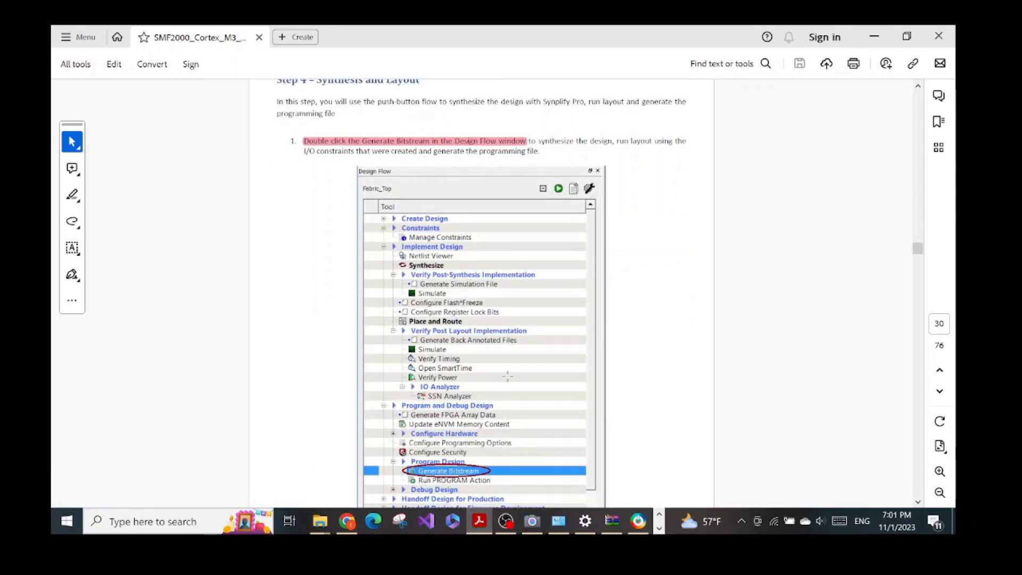
Switch back to Libero, show the Design_Trial2_Cortex_M3 canvas, and check the AVG AntiVirus protection status.
{"action": "left_click", "coordinate": [638, 523]}
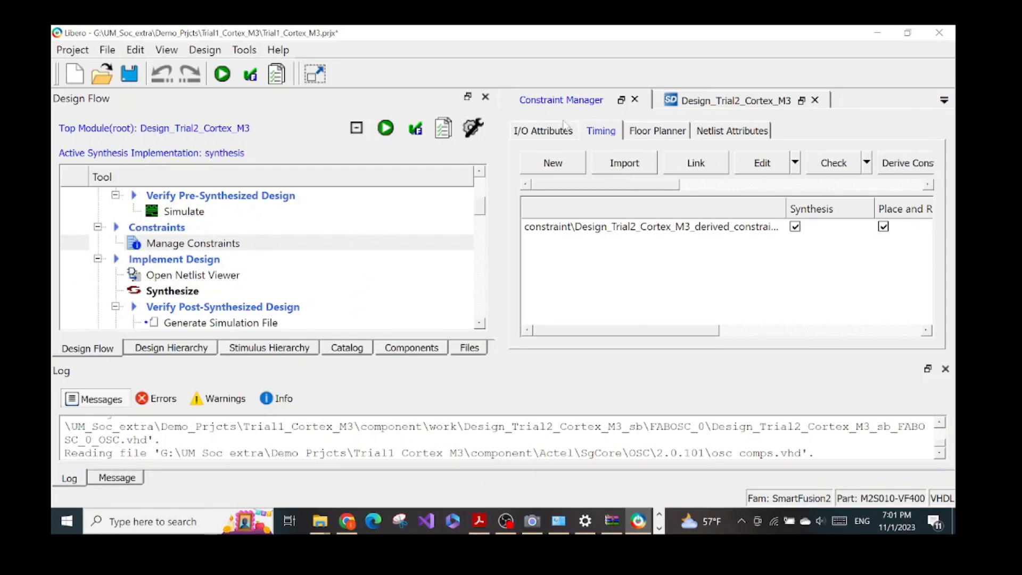
{"action": "left_click", "coordinate": [687, 101]}
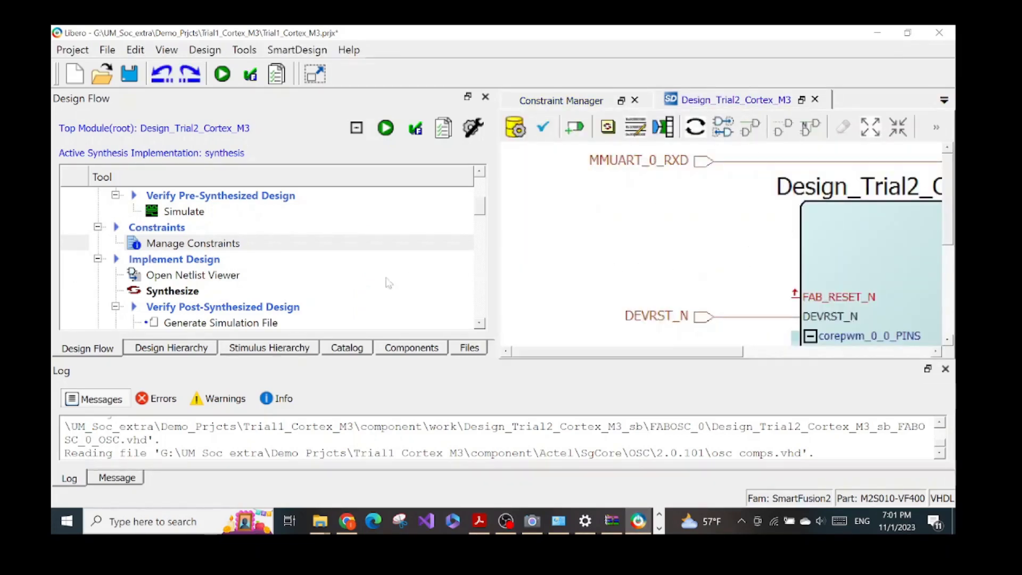
{"action": "left_click", "coordinate": [739, 521]}
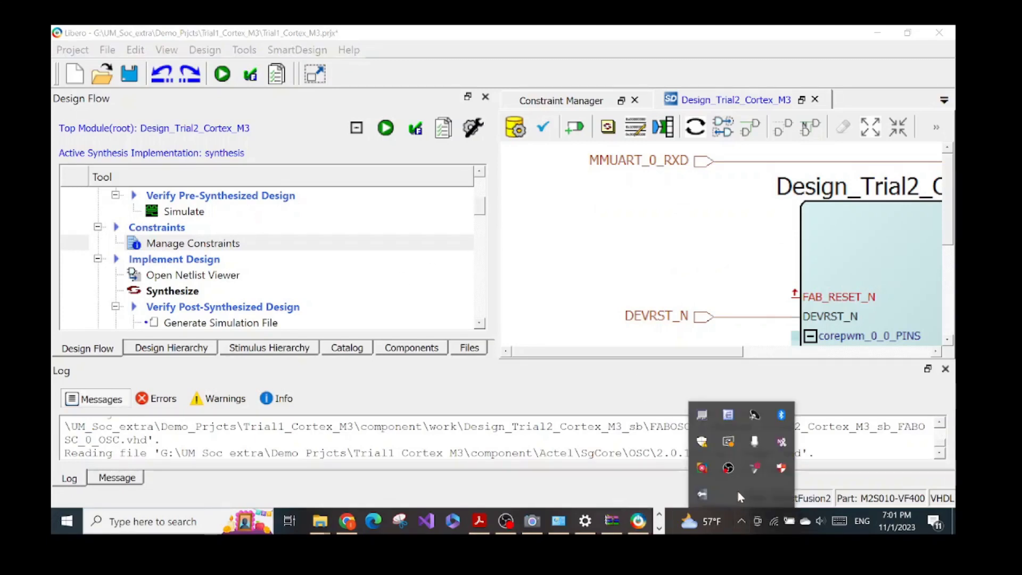
{"action": "left_click", "coordinate": [703, 470]}
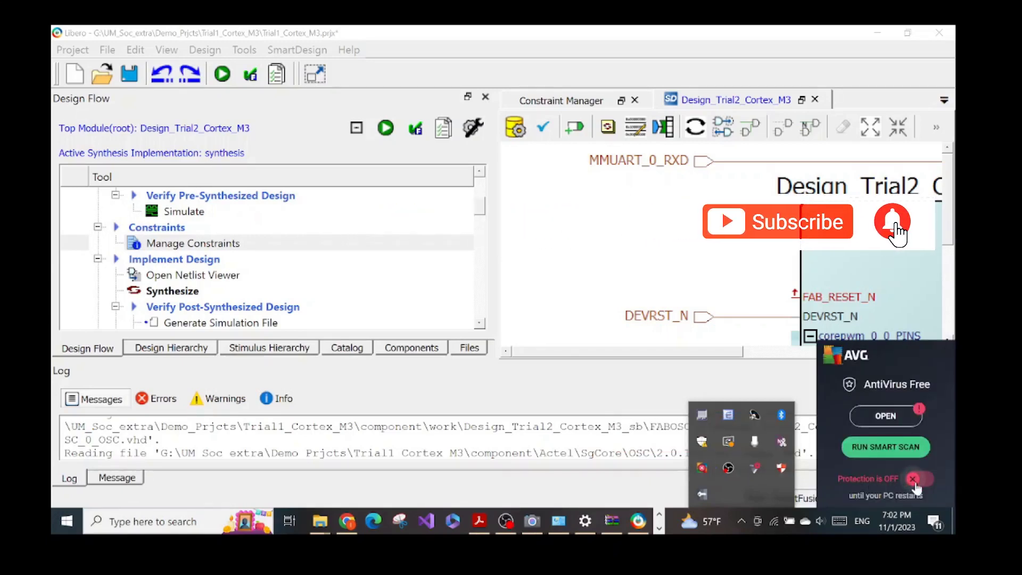
{"action": "left_click", "coordinate": [649, 283]}
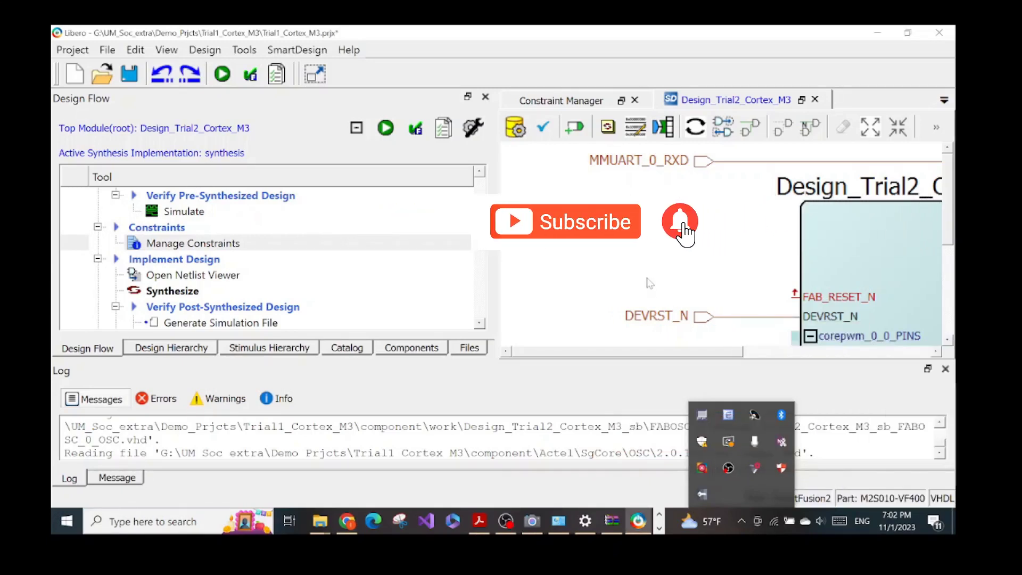
Run Generate Bitstream from the Program Design stage of the design flow.
{"action": "scroll", "coordinate": [318, 273], "scroll_direction": "down", "scroll_amount": 8}
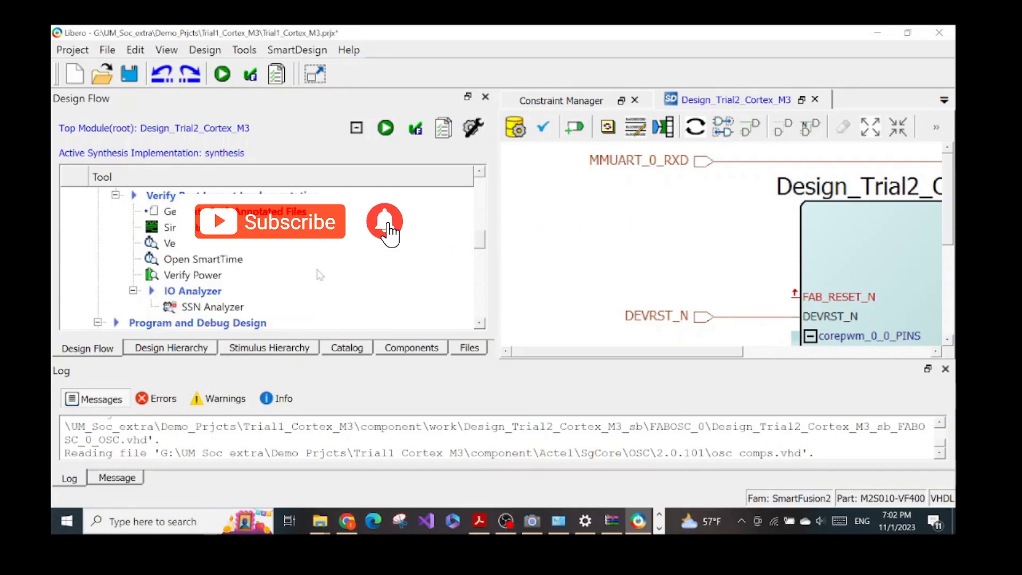
{"action": "scroll", "coordinate": [318, 273], "scroll_direction": "down", "scroll_amount": 2}
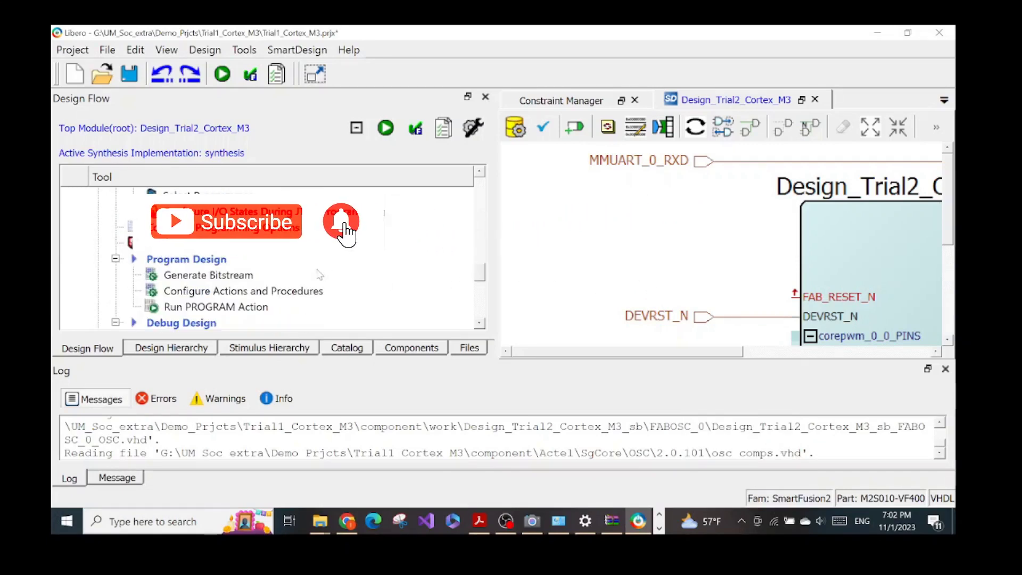
{"action": "left_click", "coordinate": [230, 275]}
{"action": "right_click", "coordinate": [230, 275]}
{"action": "left_click", "coordinate": [255, 287]}
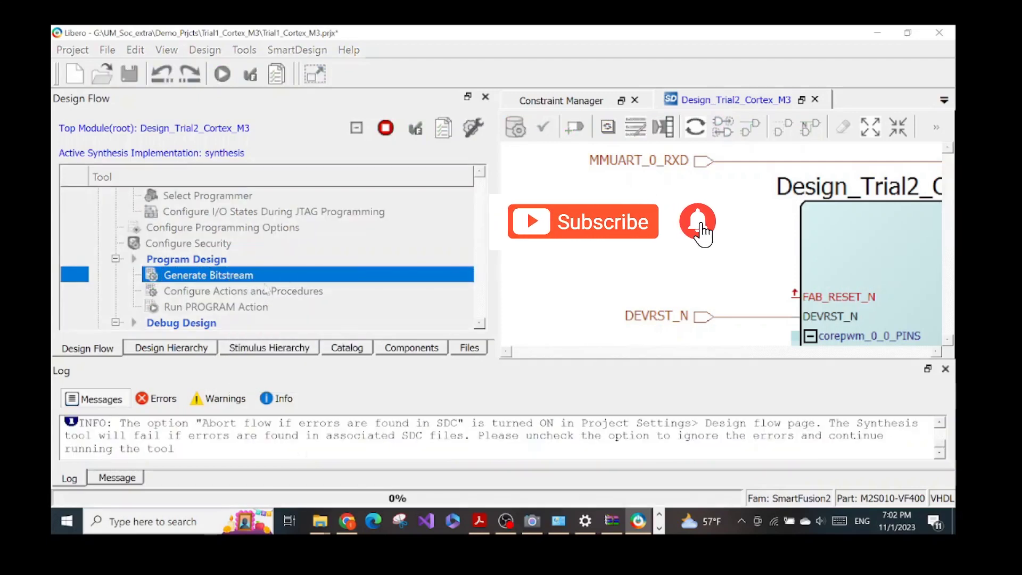